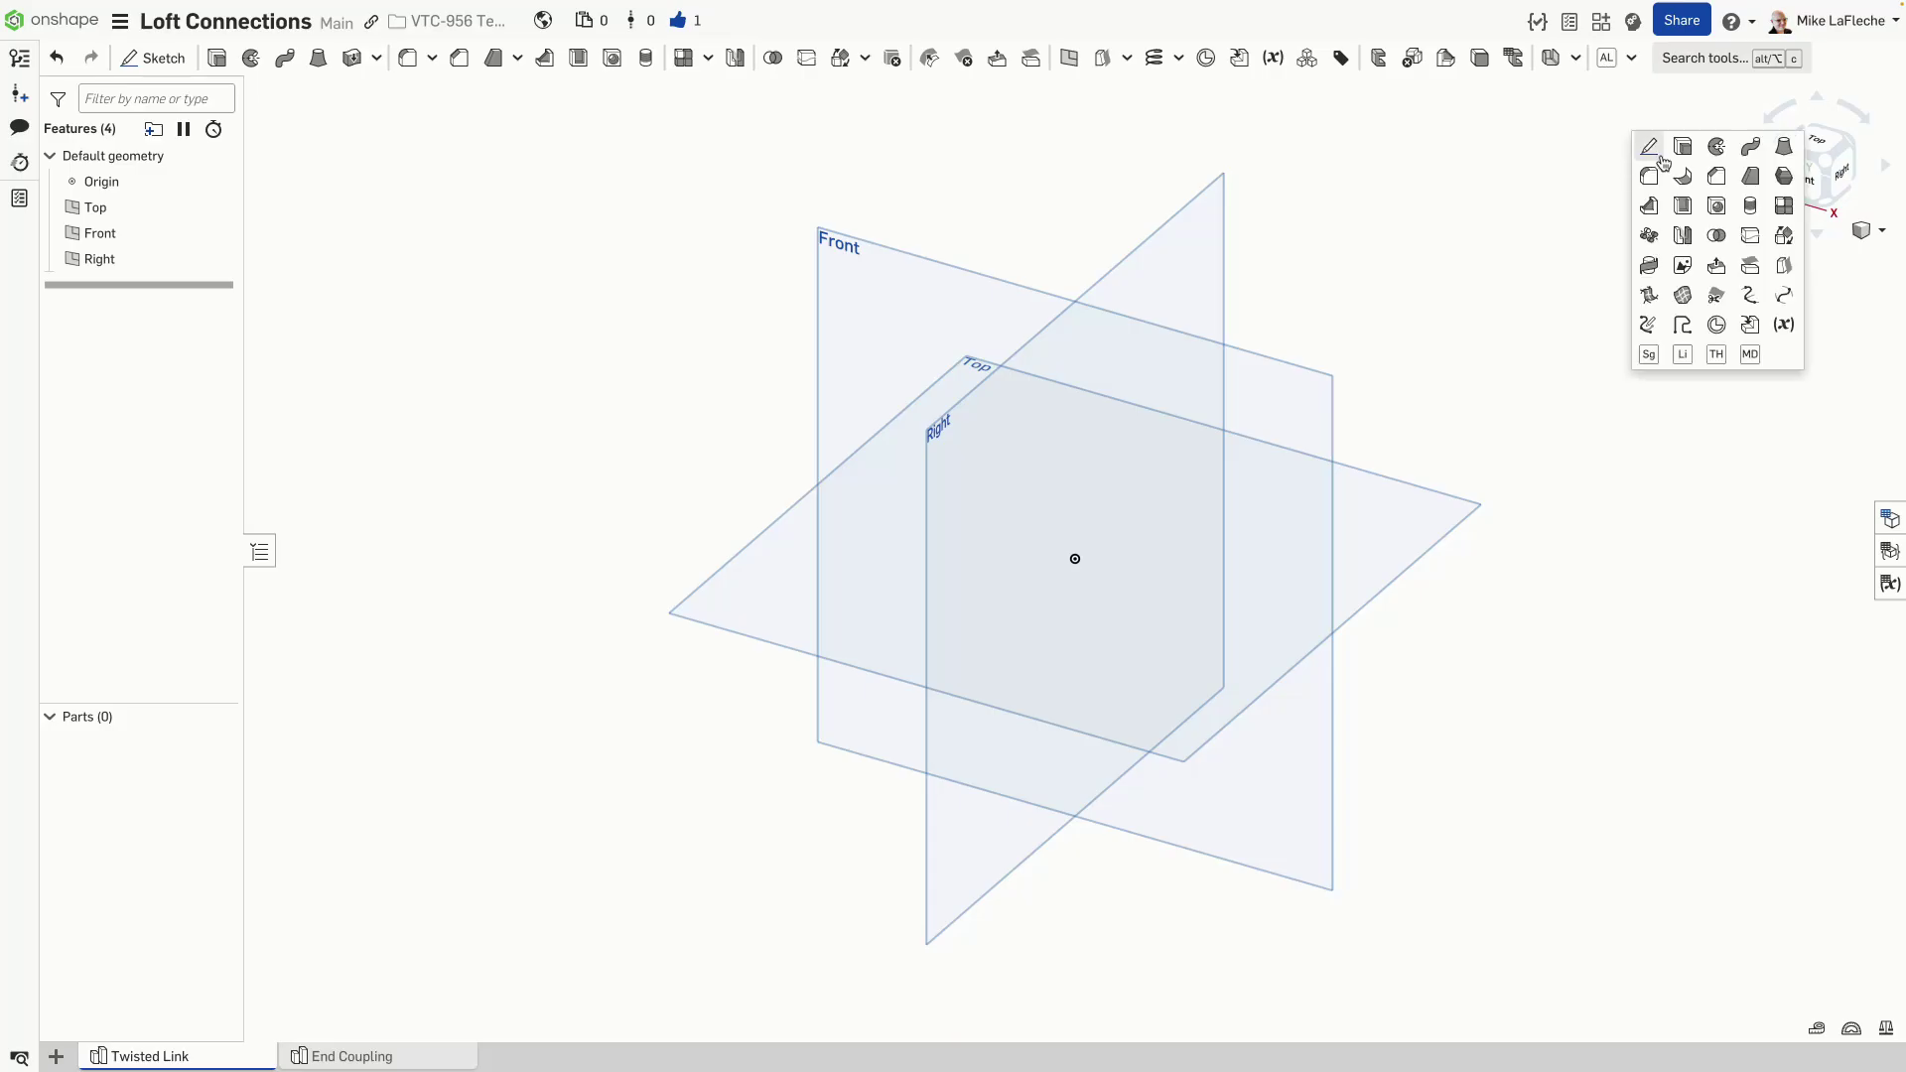
# Step: Start a sketch on the Front plane and draw a horizontal line about 55 mm long to the upper right of the origin
pyautogui.click(1649, 149)
pyautogui.click(920, 288)
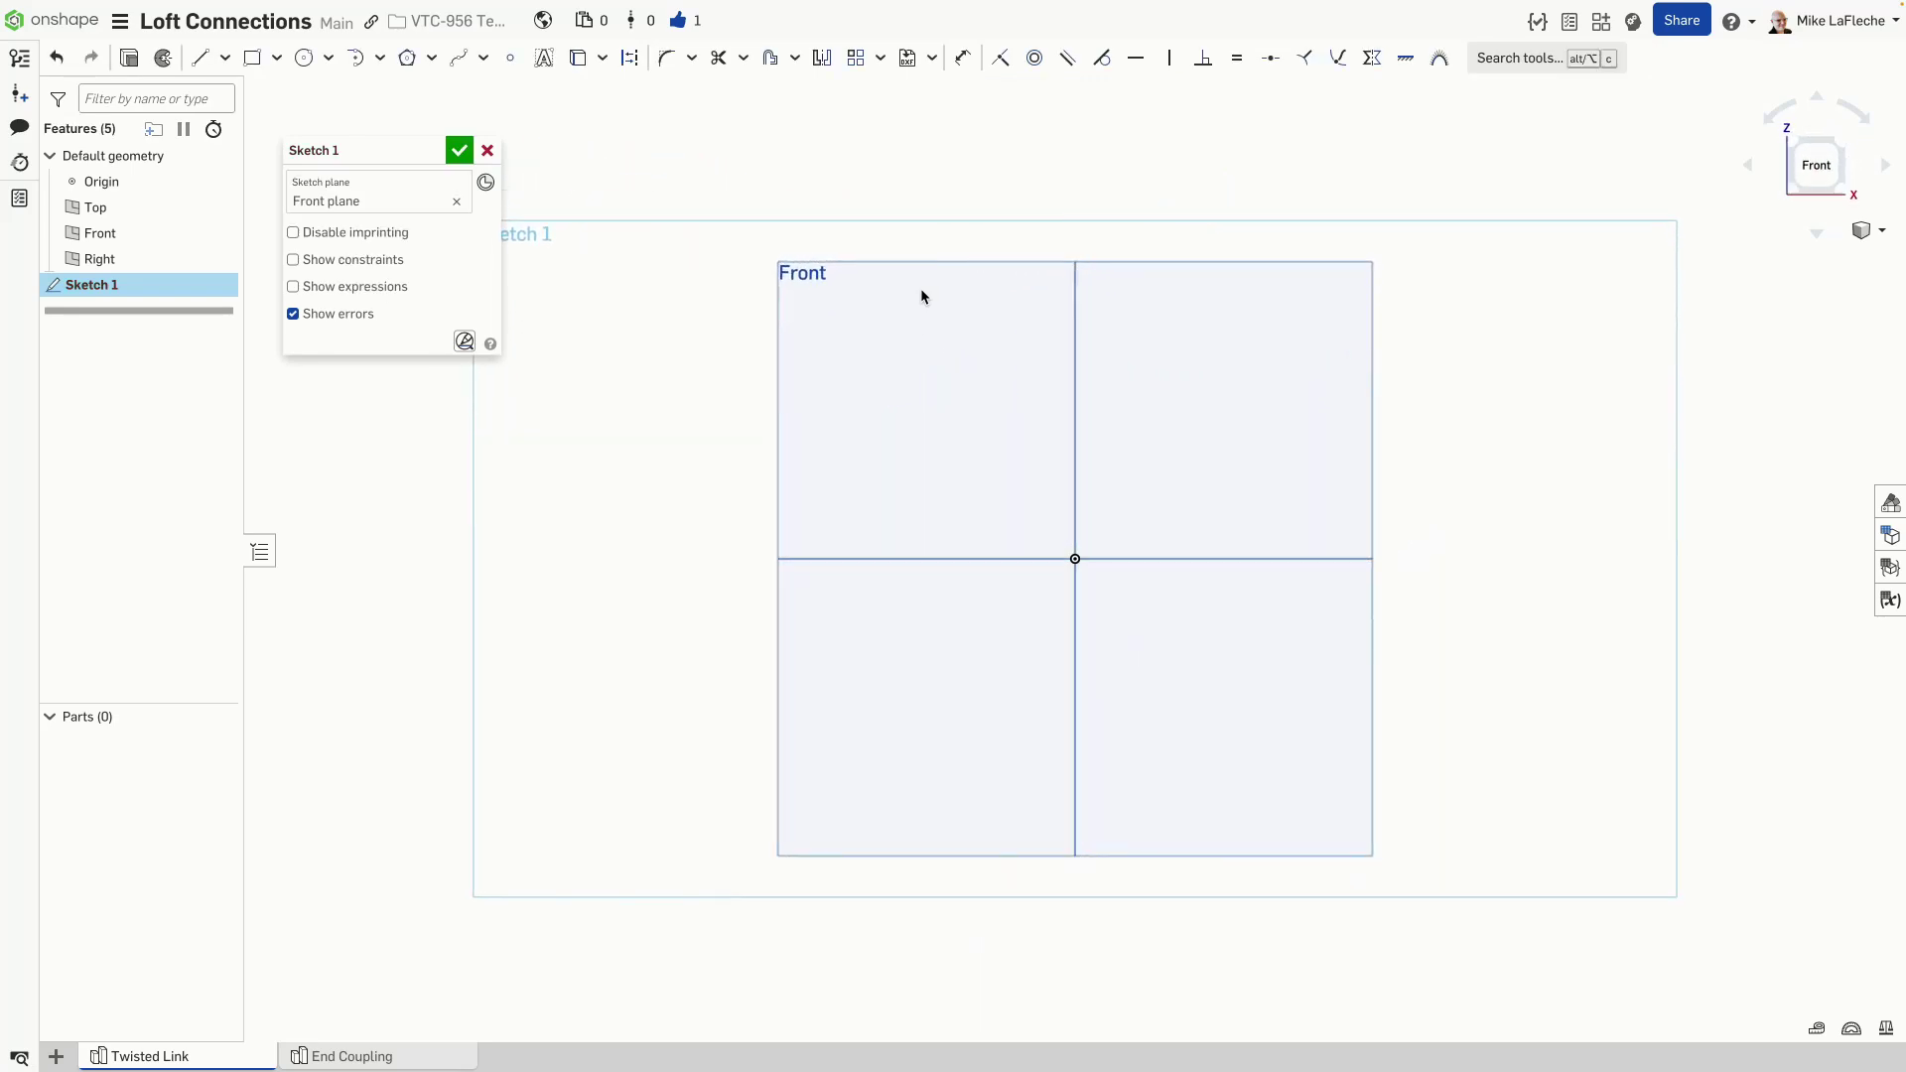
pyautogui.press('s')
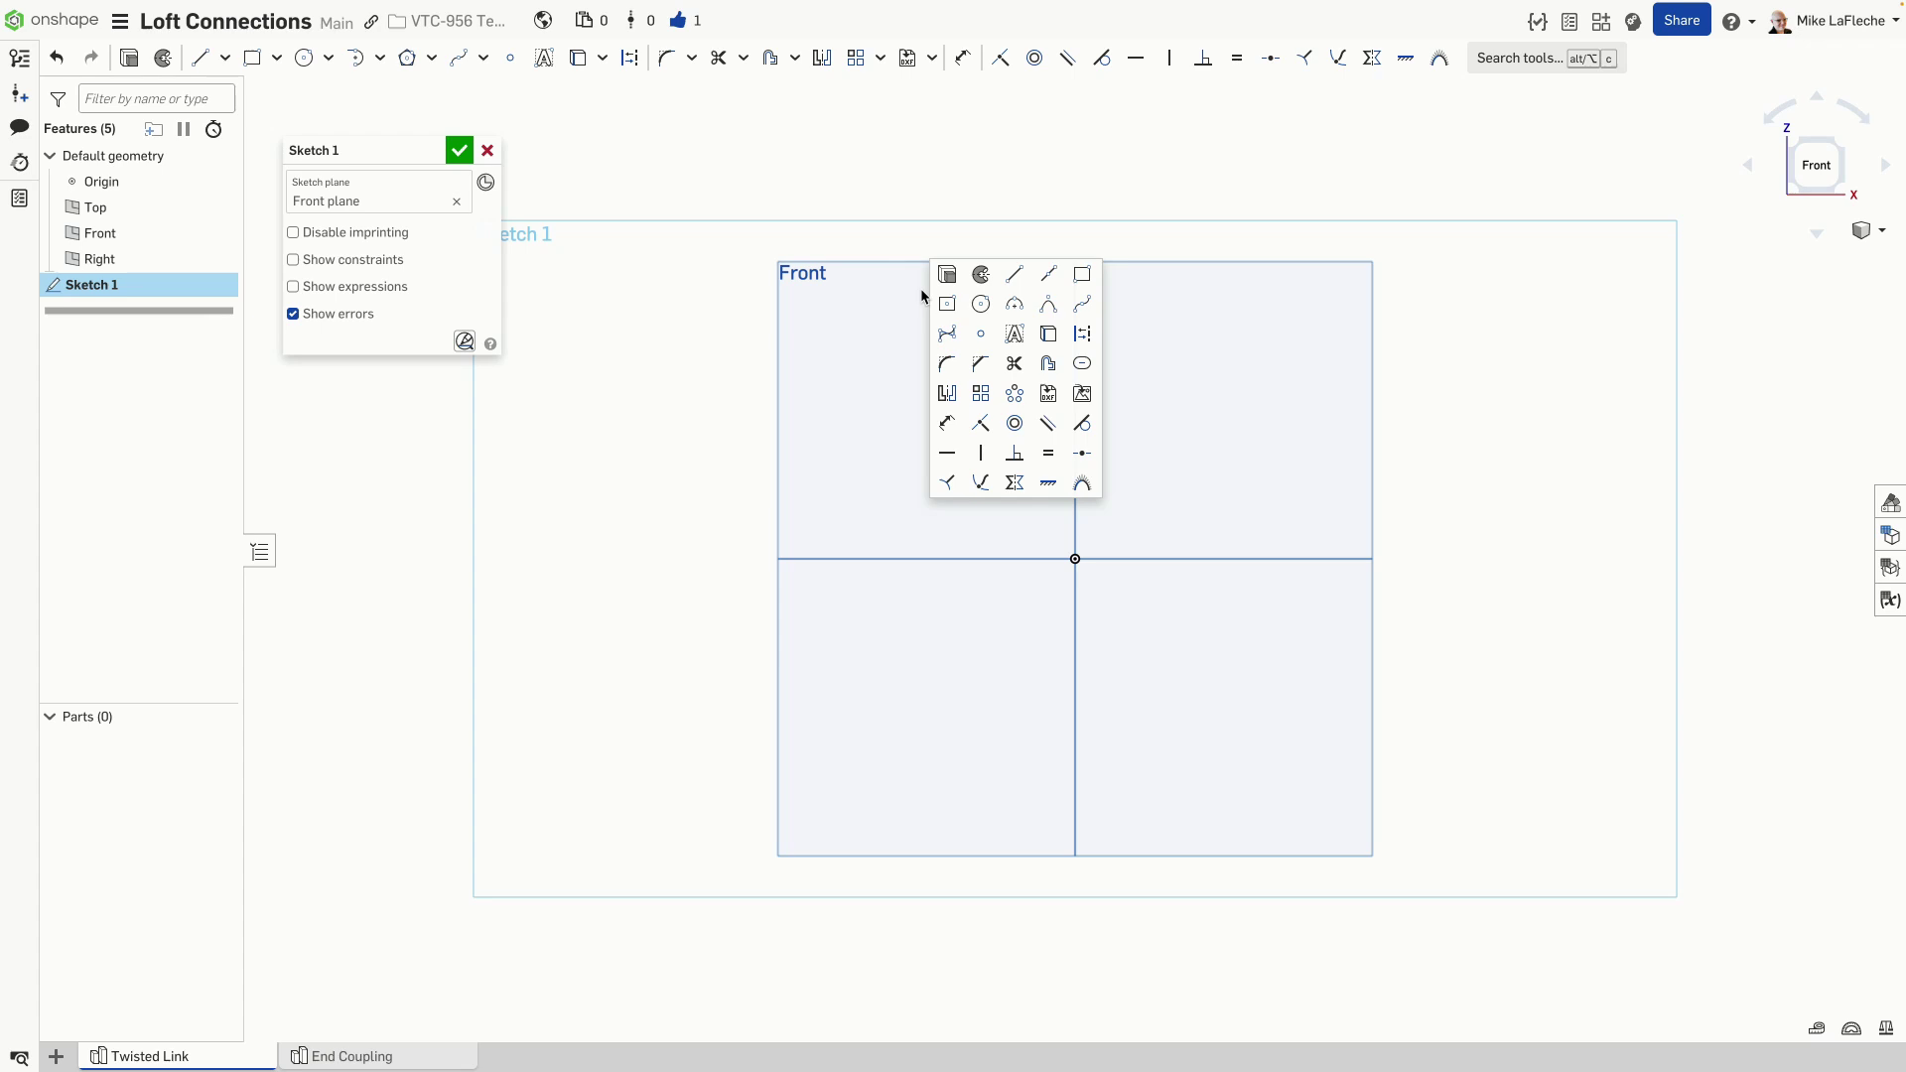
pyautogui.click(1014, 274)
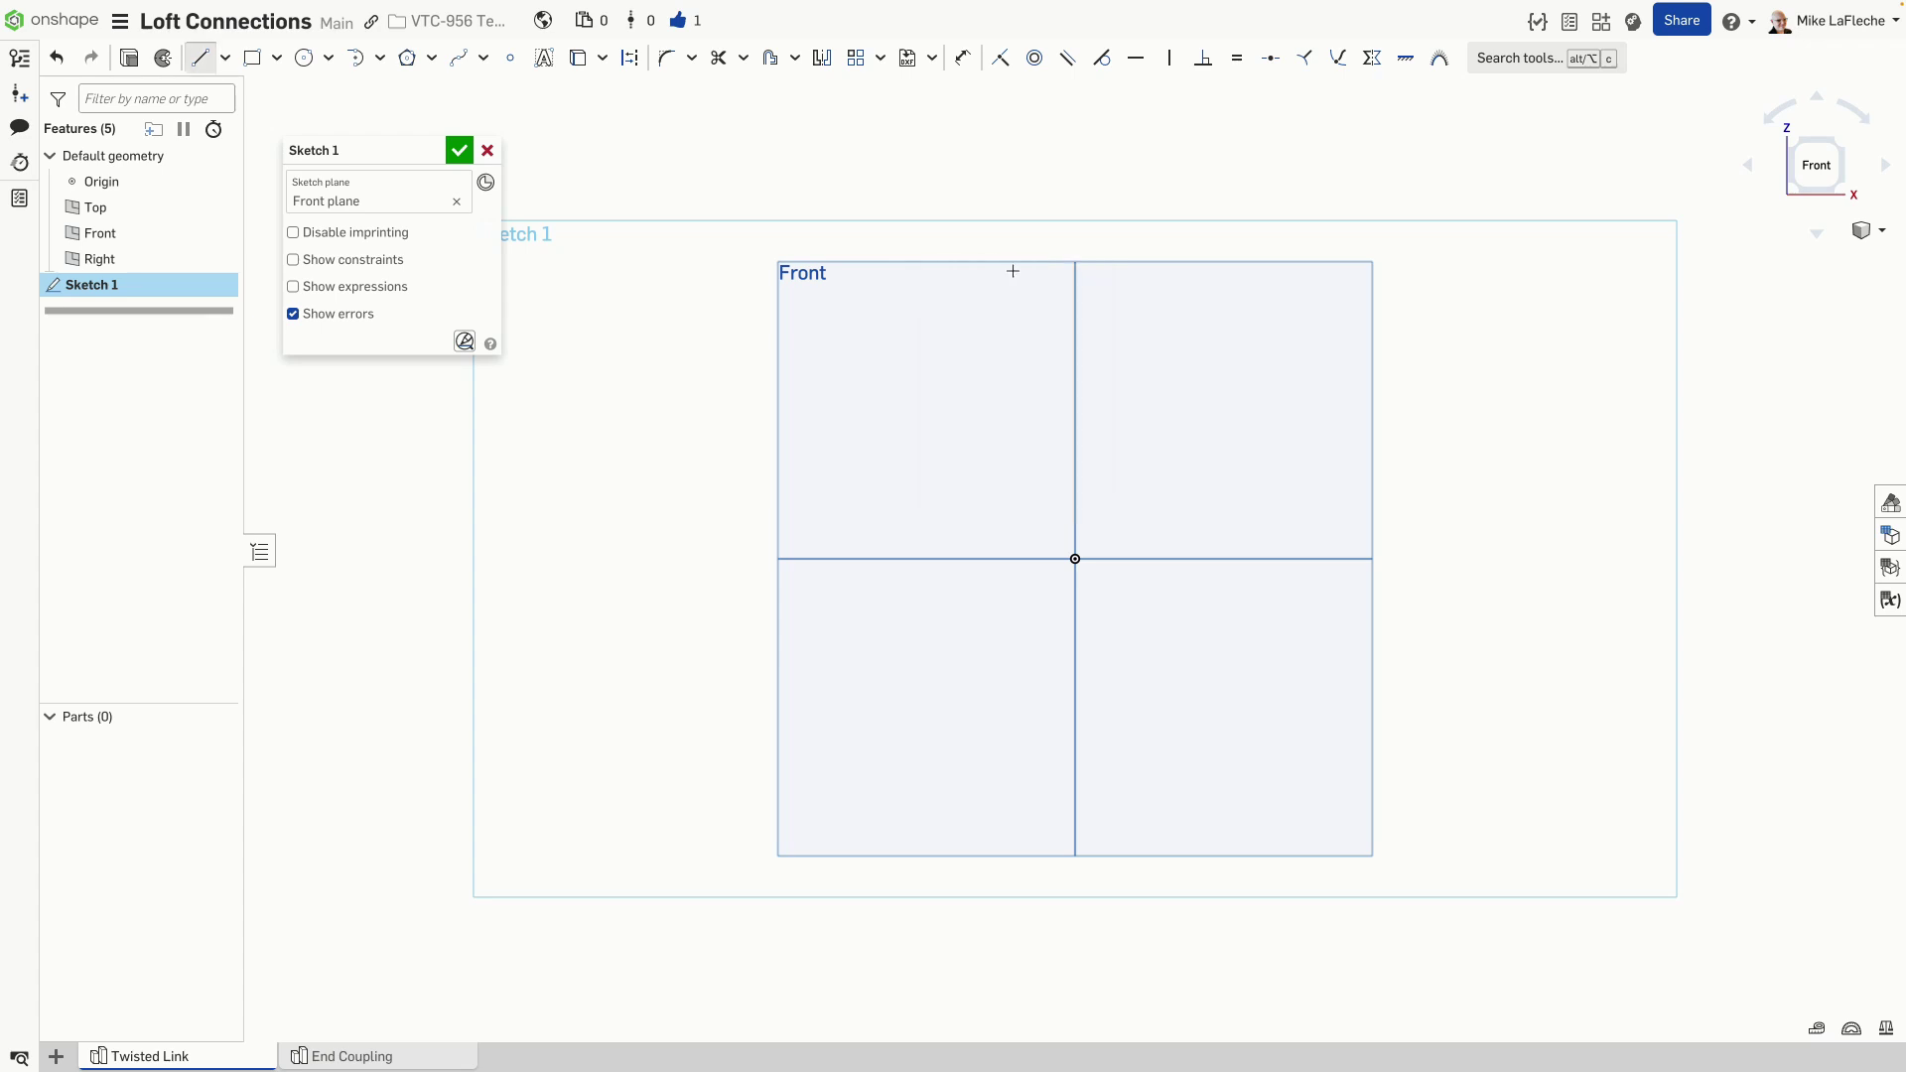
pyautogui.click(1246, 384)
pyautogui.click(1463, 383)
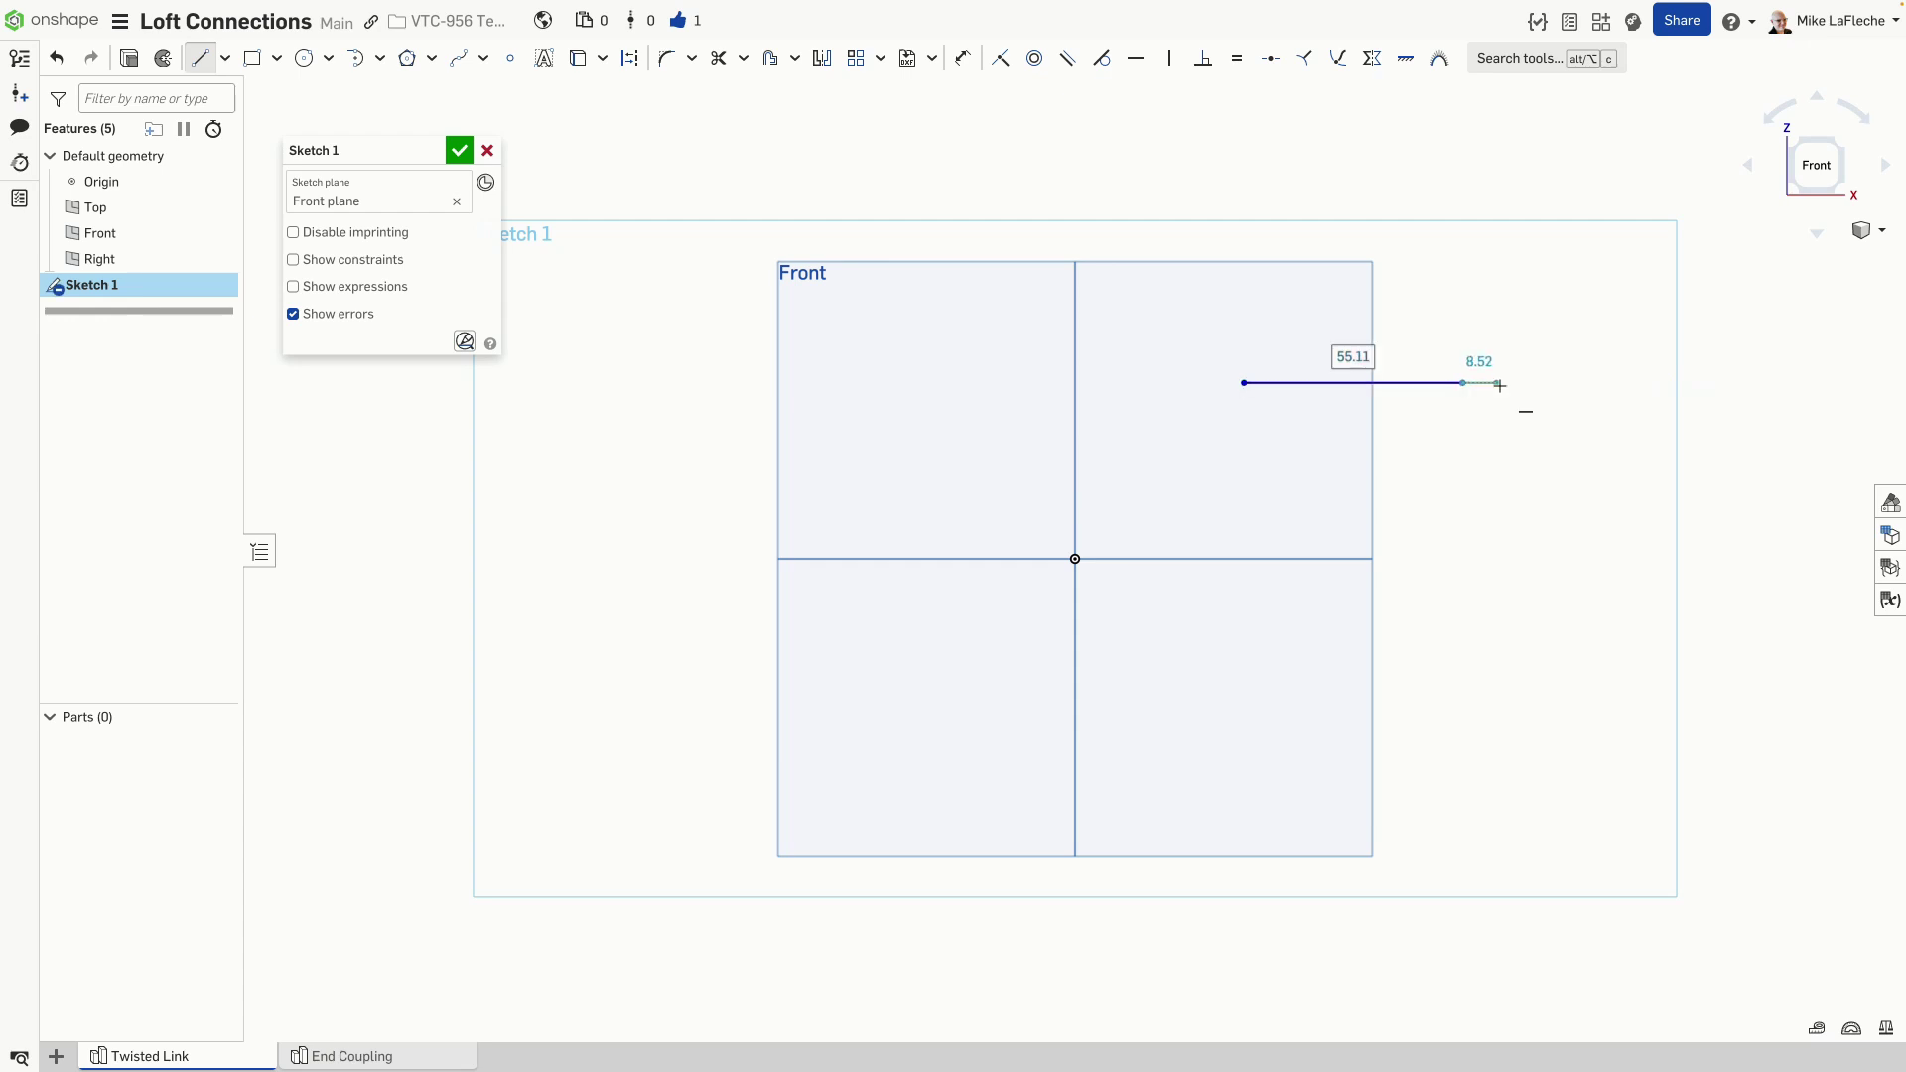
# Step: Add a tangent arc of about 42 mm radius at the line's outer end and close the D-shaped profile with two straight lines
pyautogui.press('t')
pyautogui.click(1464, 383)
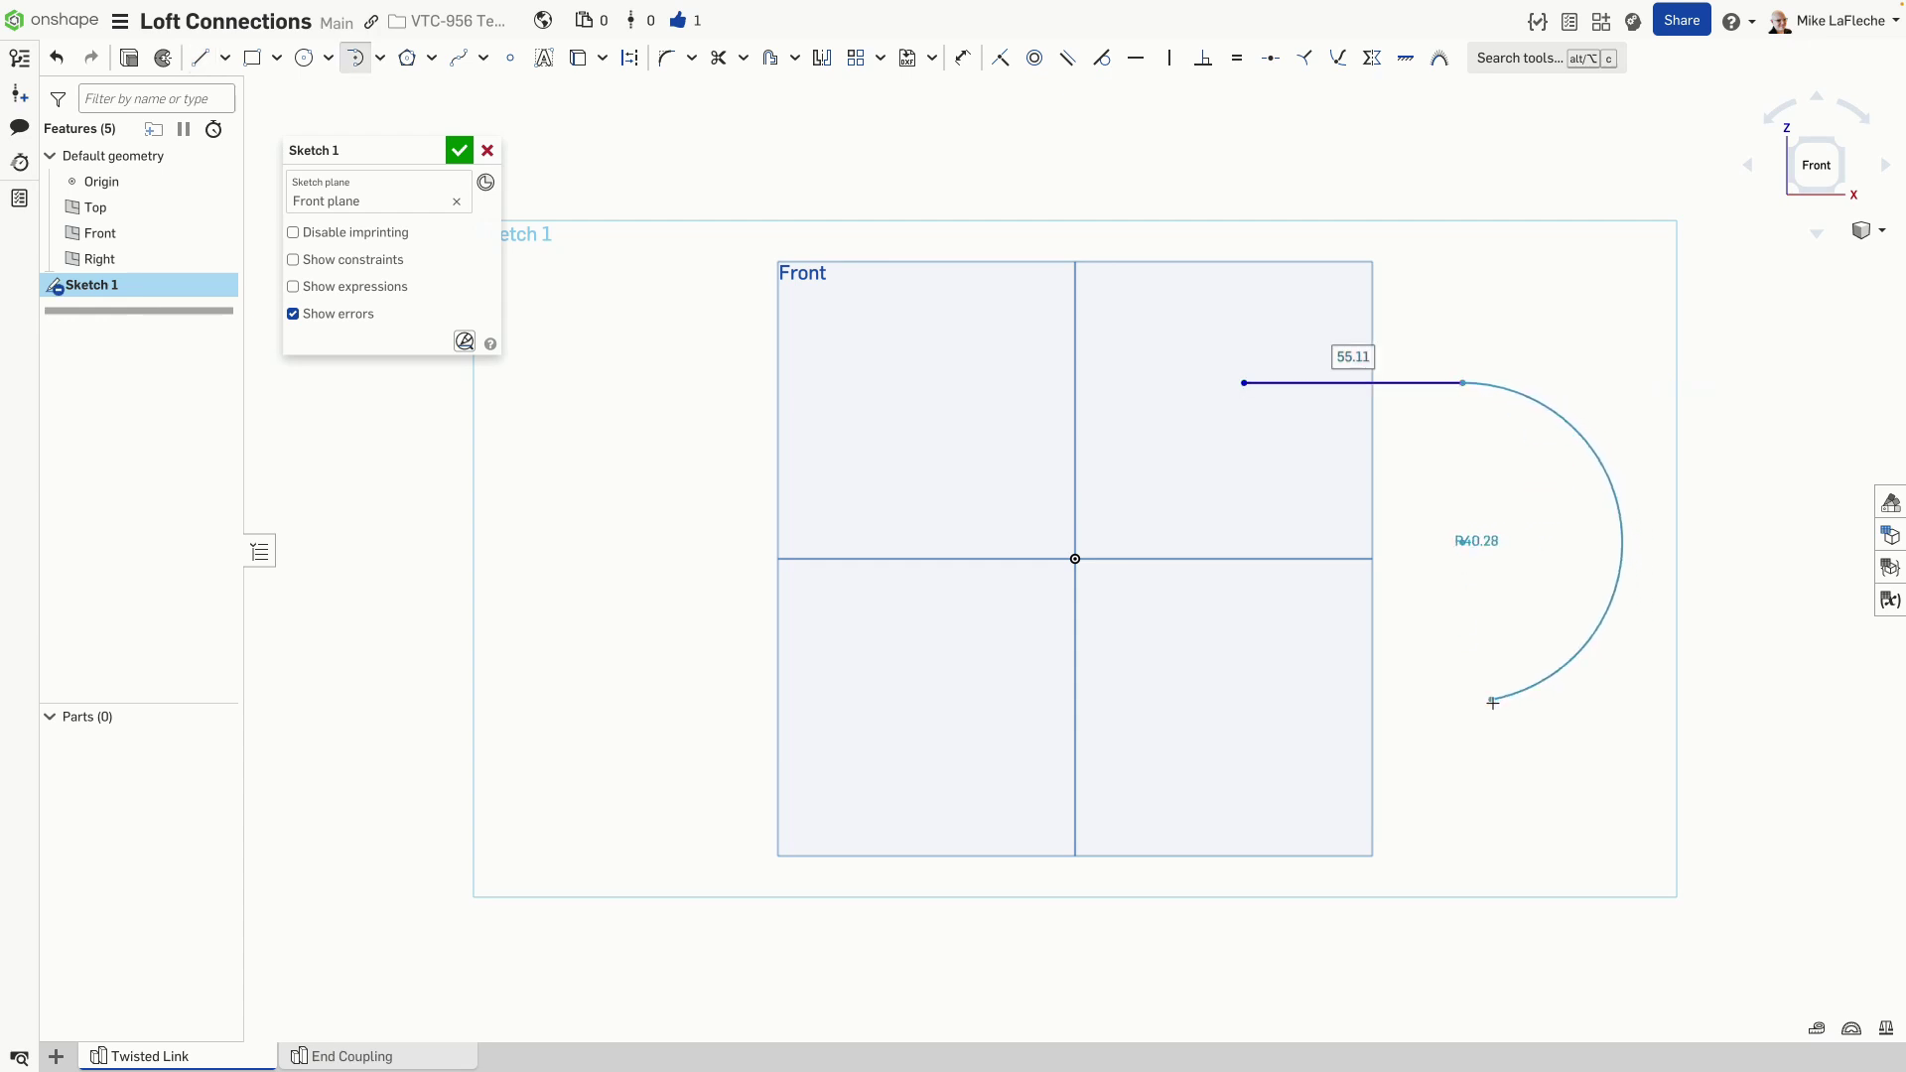
pyautogui.click(1464, 717)
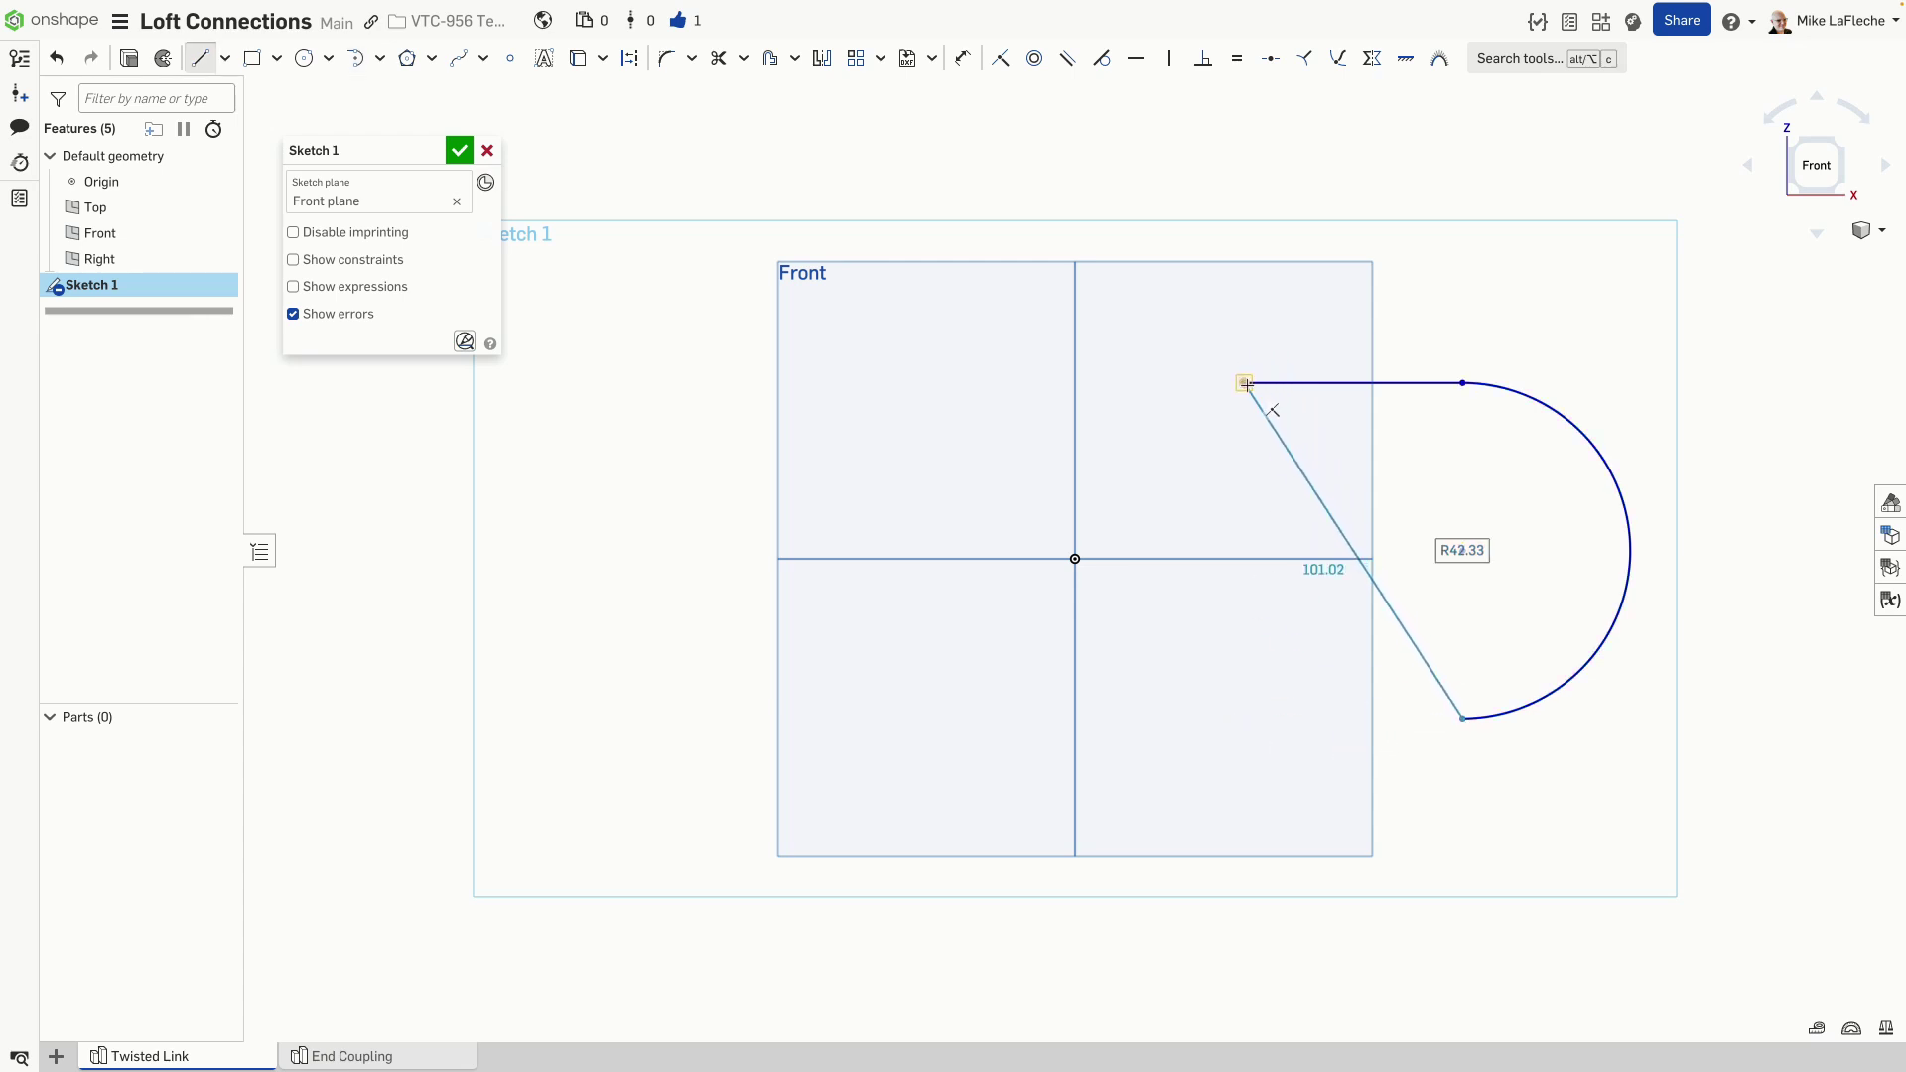
pyautogui.click(1245, 718)
pyautogui.click(1246, 385)
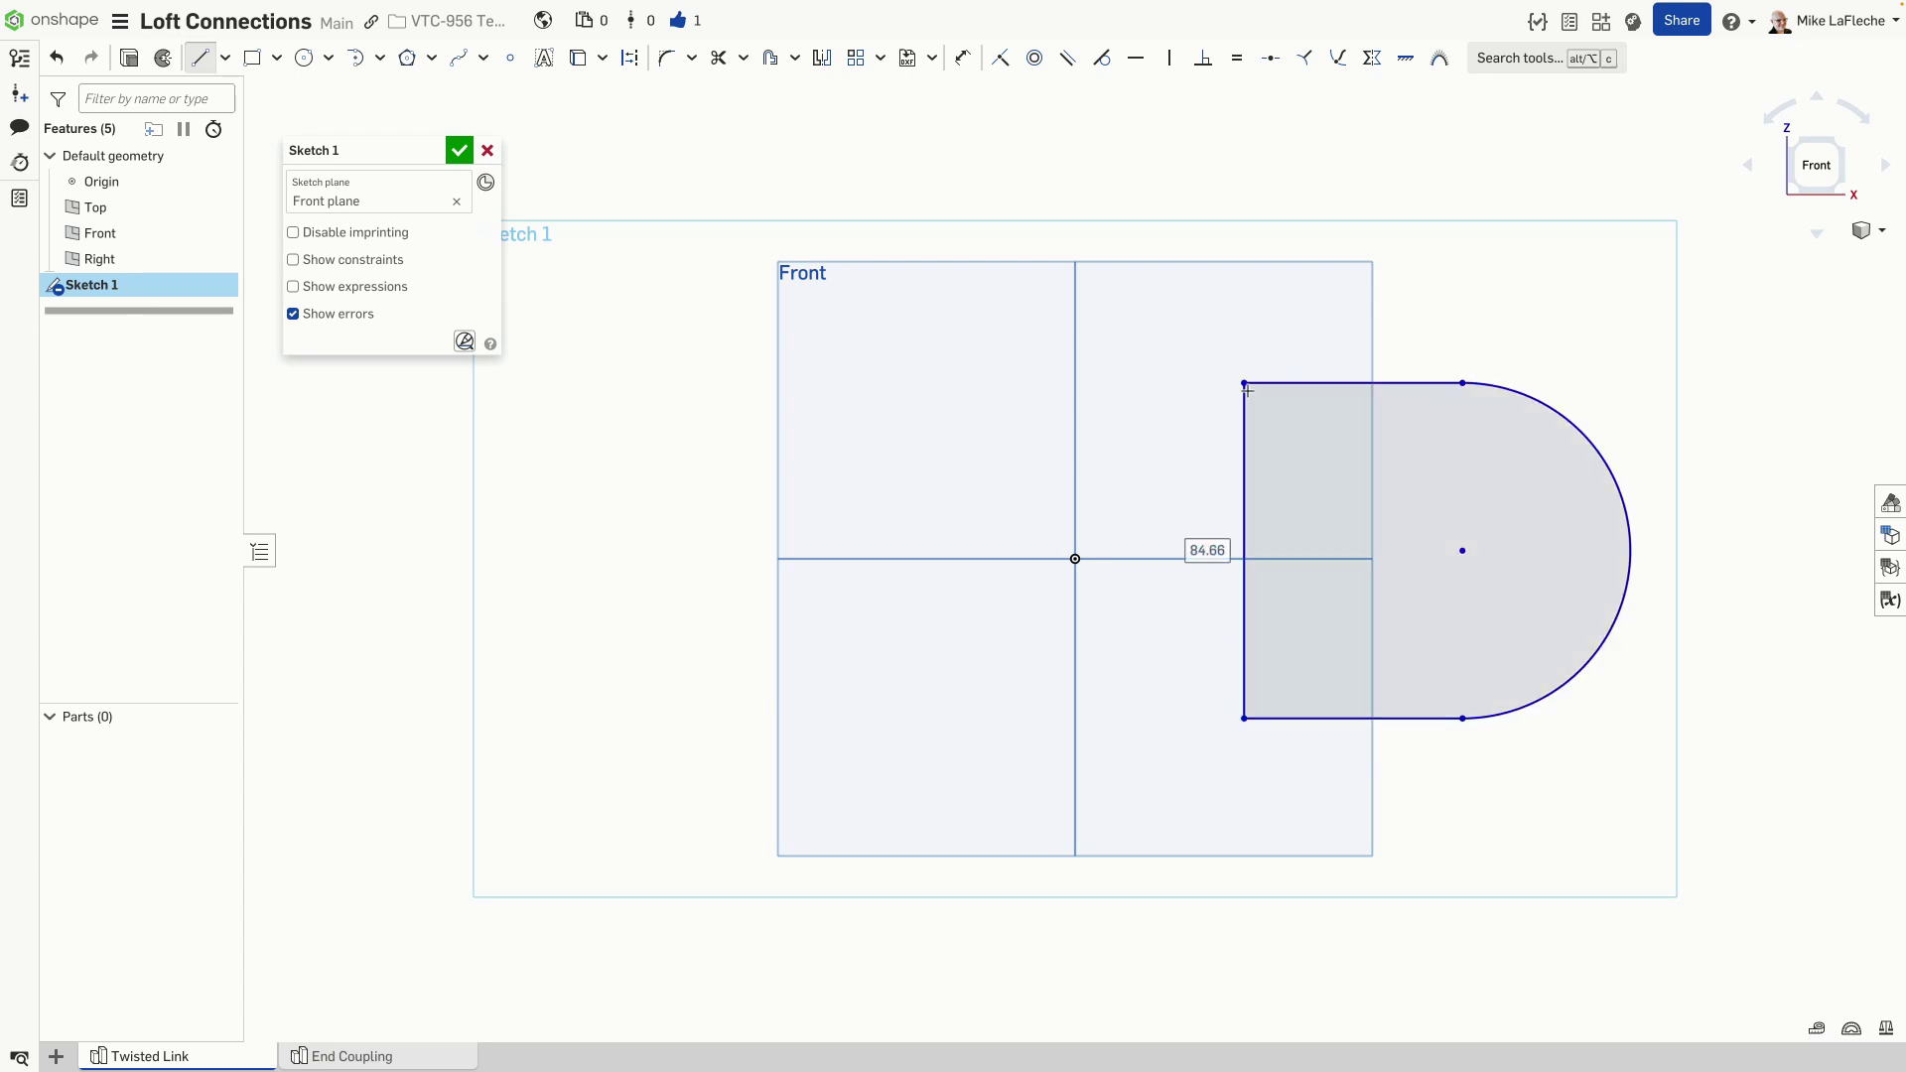
# Step: Draw a 40 mm diameter circle centred on the arc's centre point
pyautogui.press('s')
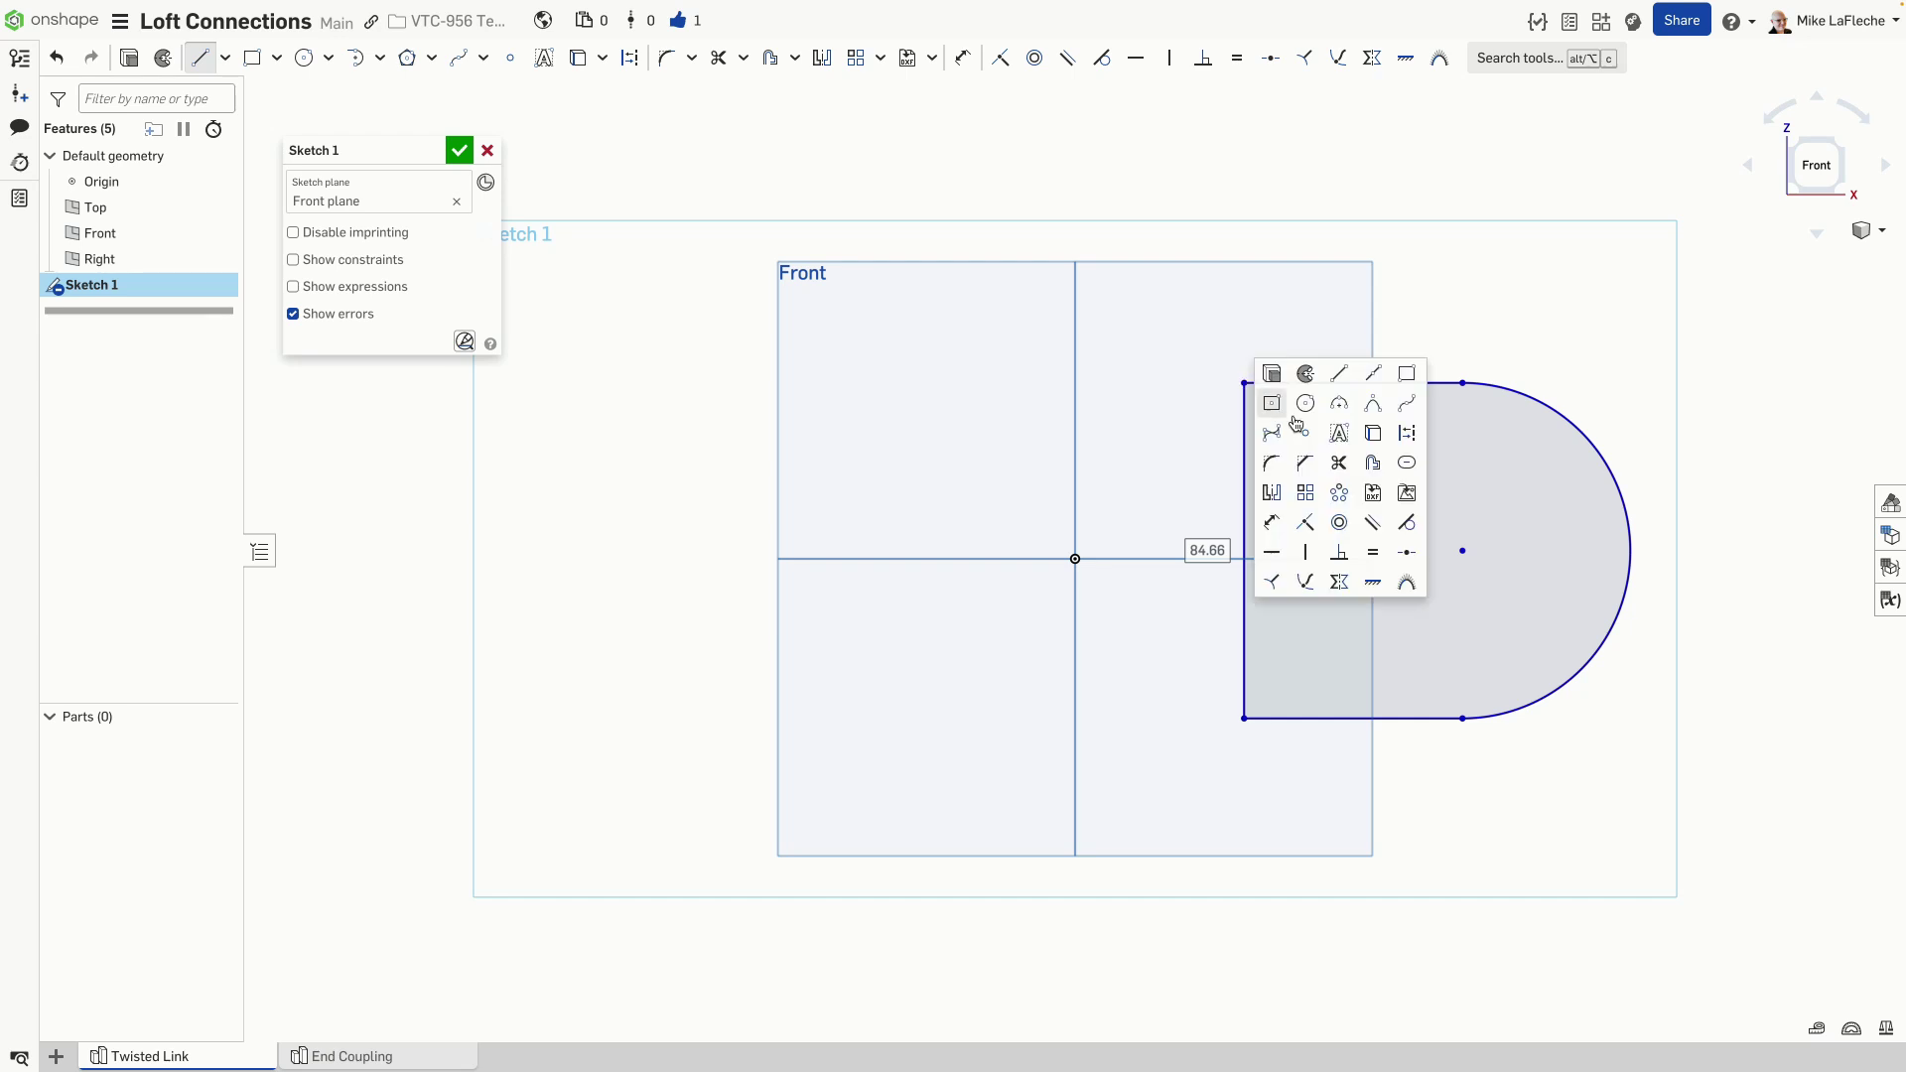
pyautogui.click(1309, 421)
pyautogui.click(1464, 551)
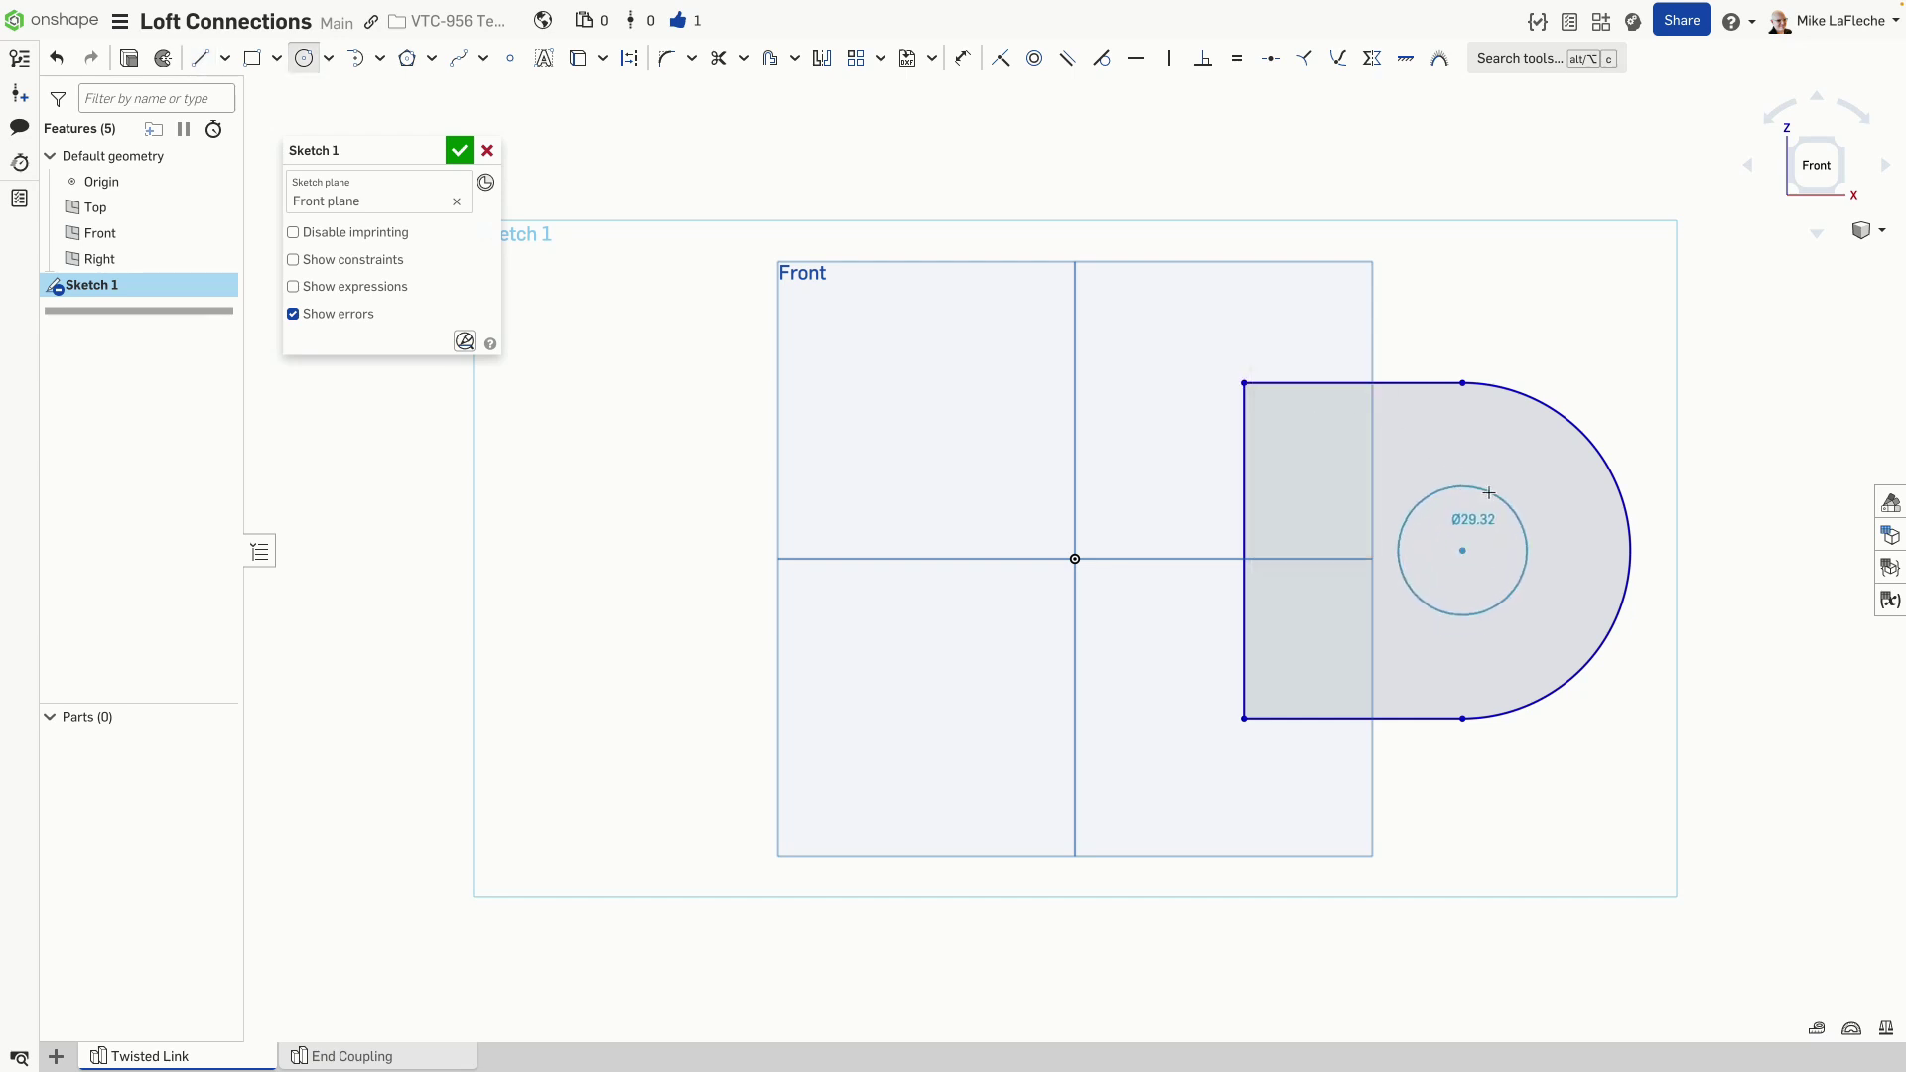
pyautogui.click(1492, 483)
pyautogui.write('40')
pyautogui.press('Return')
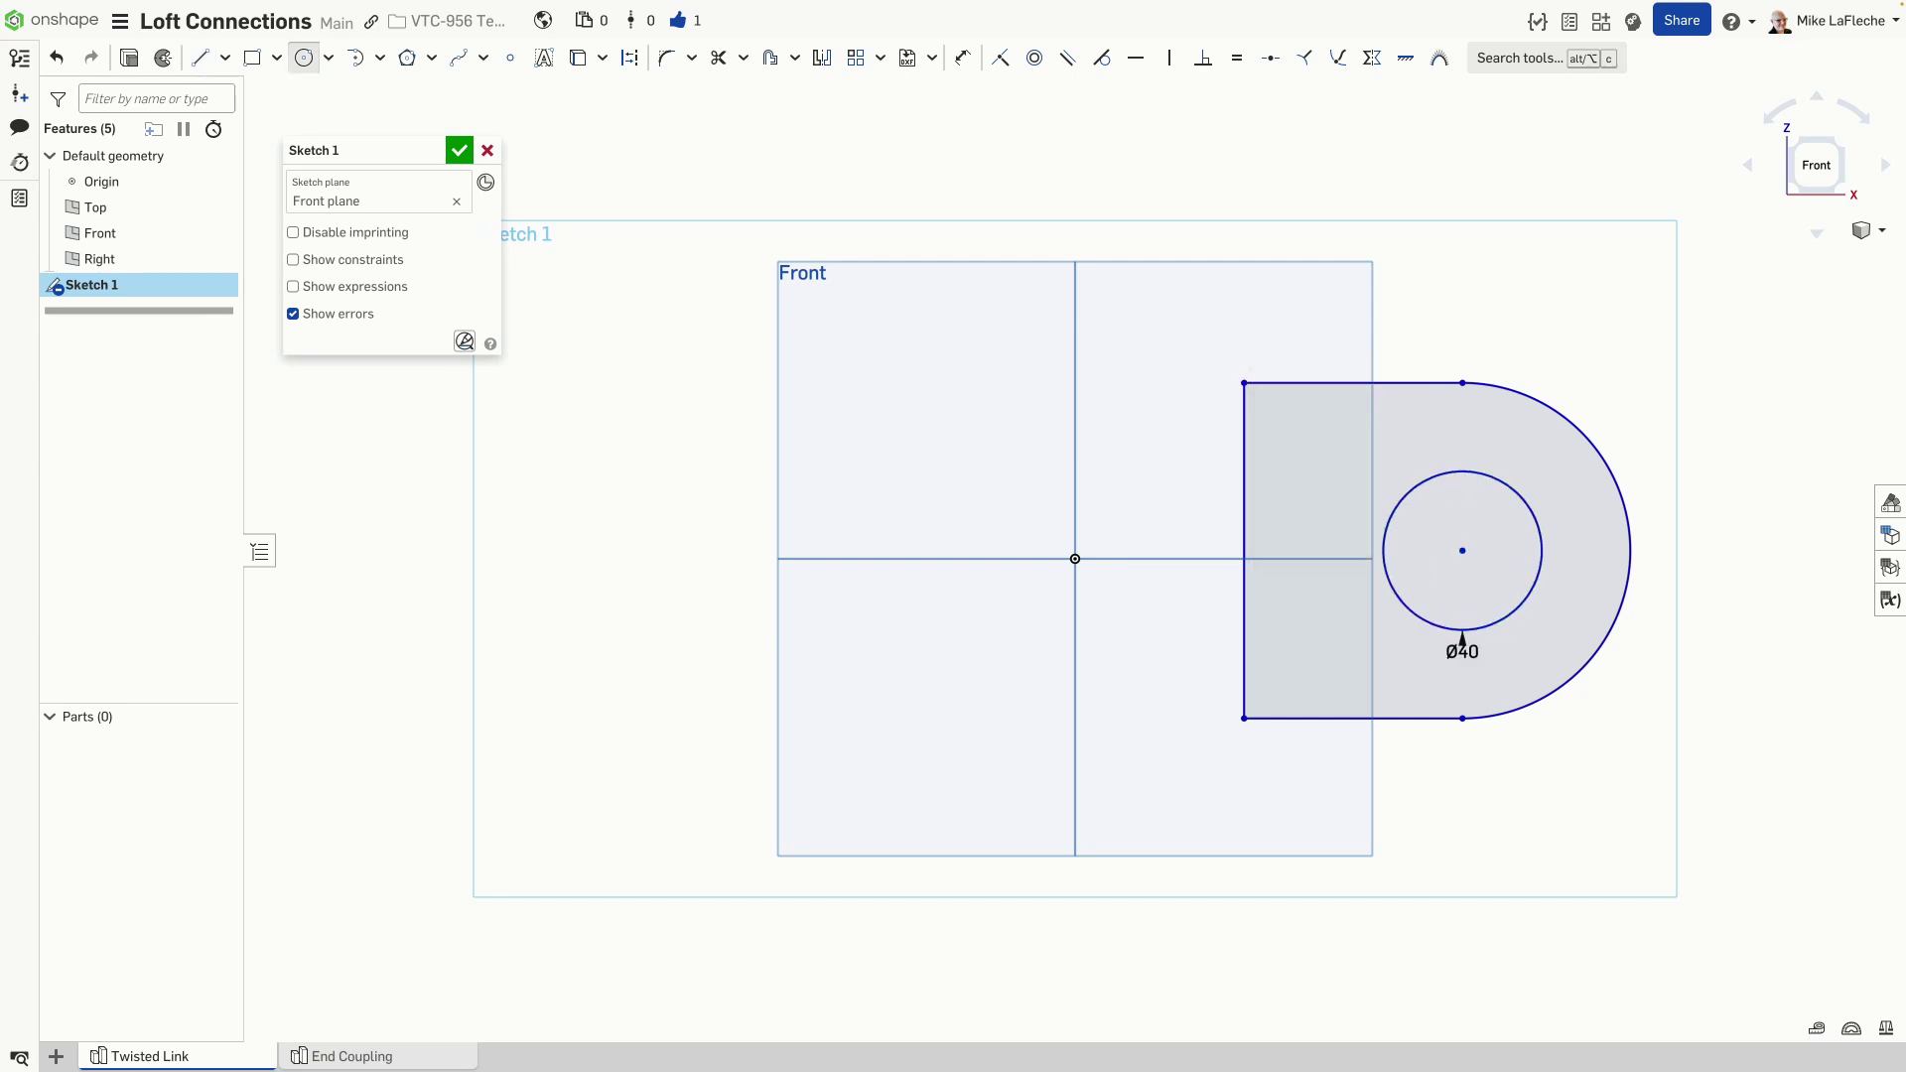
pyautogui.press('Escape')
# Step: Dimension the profile's straight vertical edge to 80 mm
pyautogui.press('s')
pyautogui.click(1263, 573)
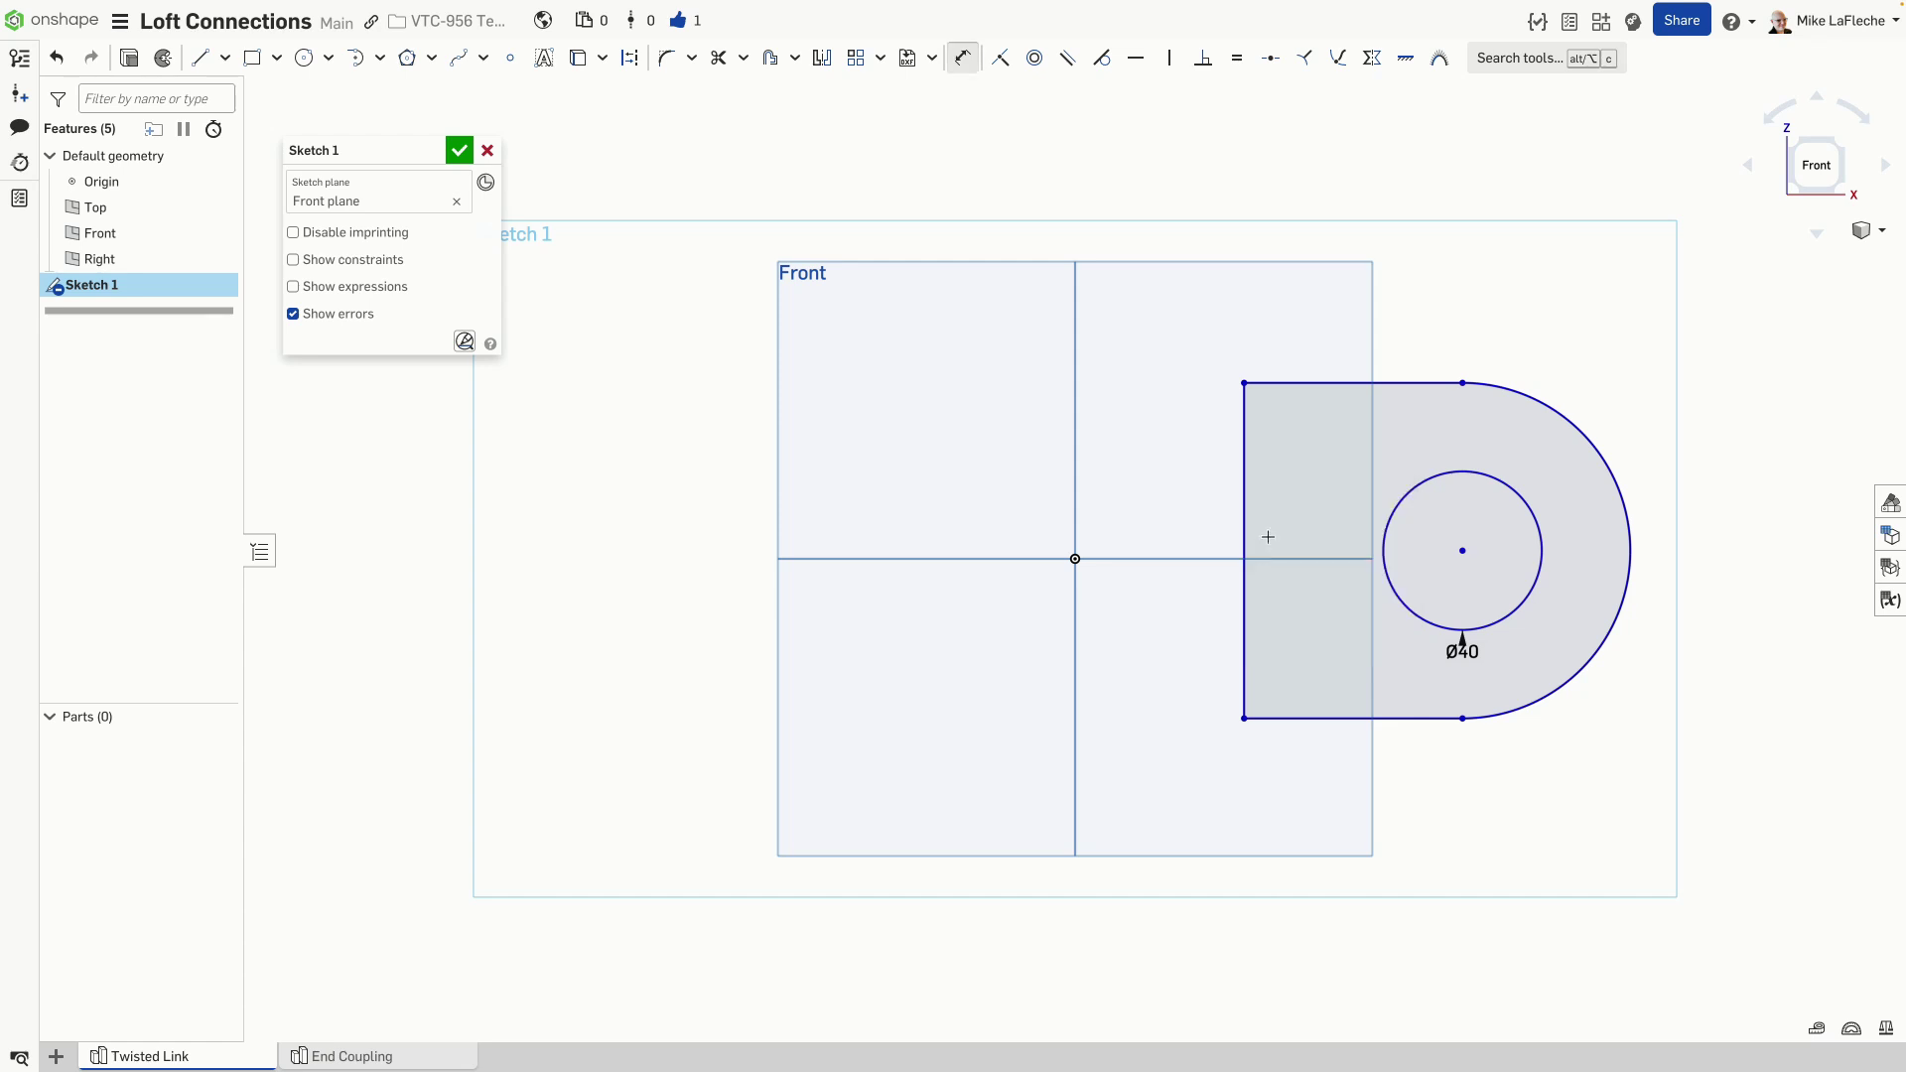
pyautogui.click(1249, 500)
pyautogui.click(1186, 498)
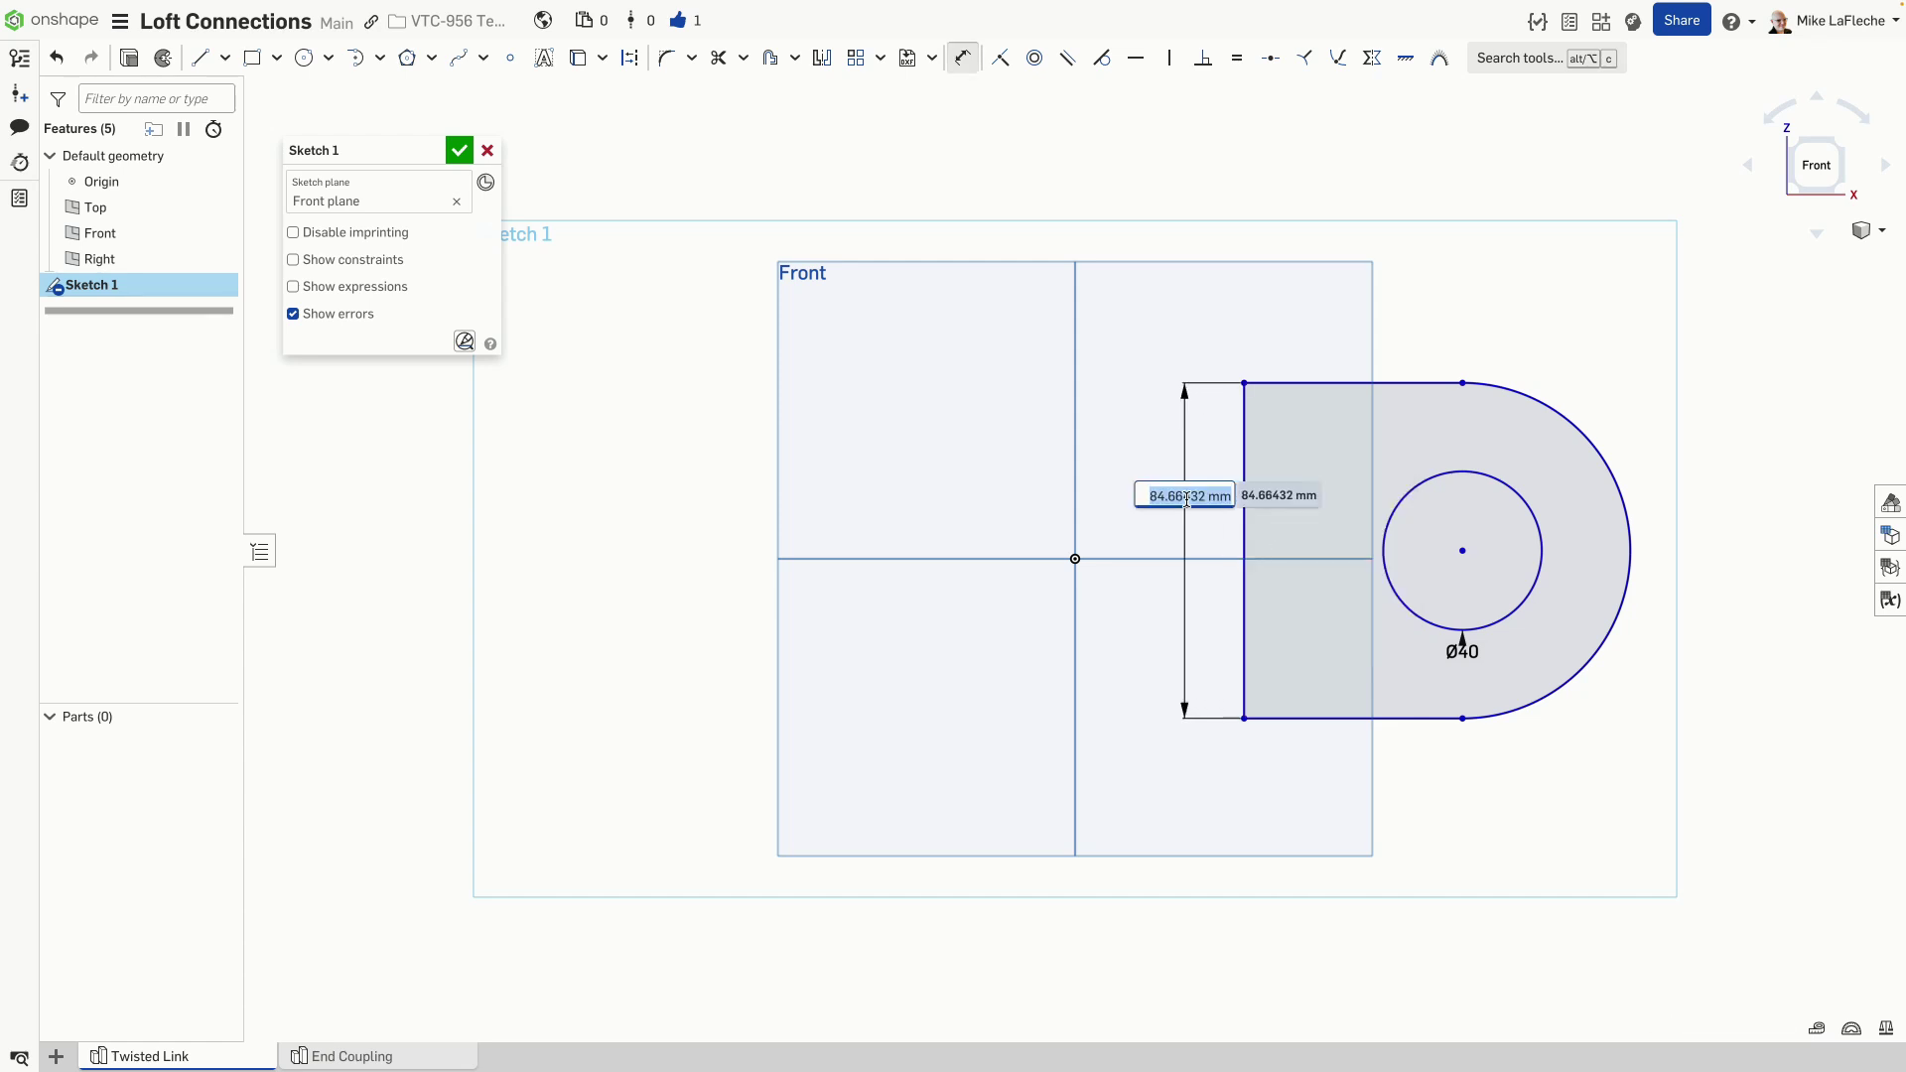
pyautogui.write('80')
pyautogui.press('Return')
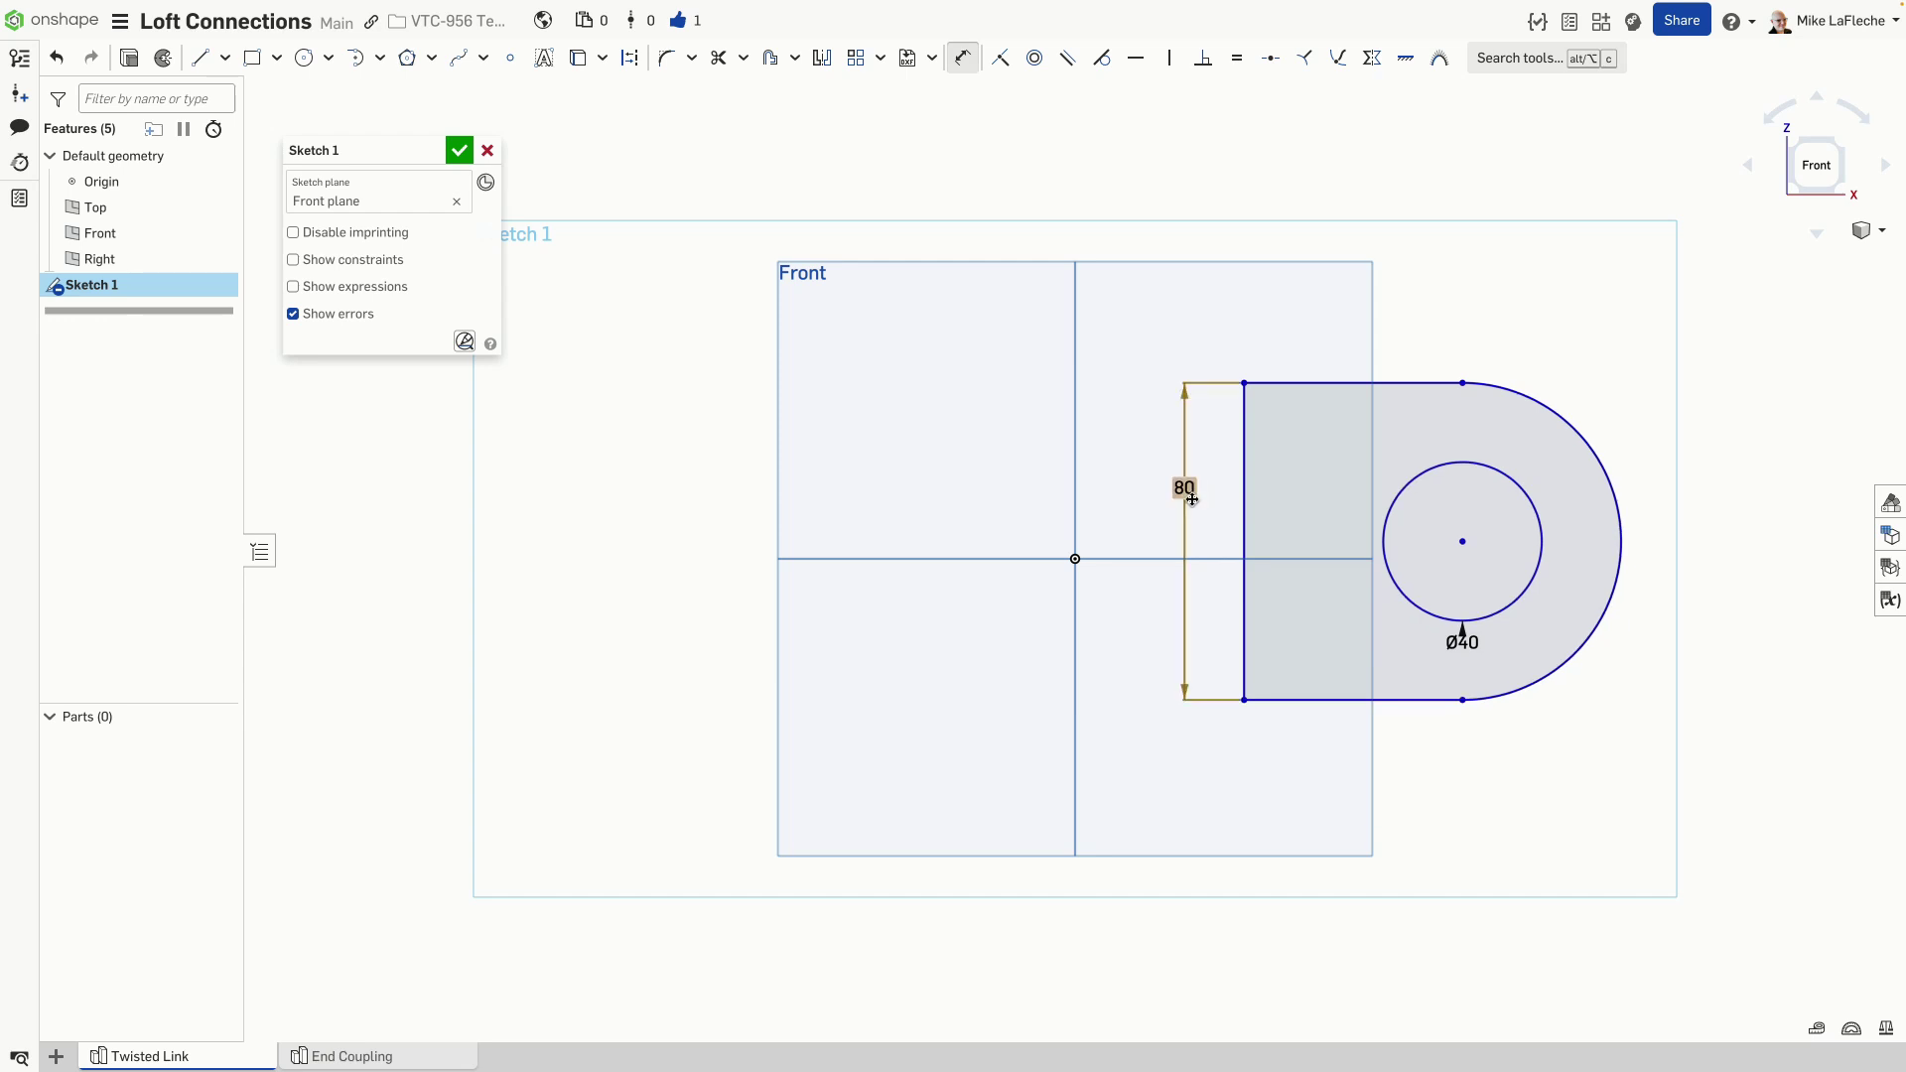
# Step: Make the circle's centre coincident with the horizontal Top plane line through the origin
pyautogui.press('s')
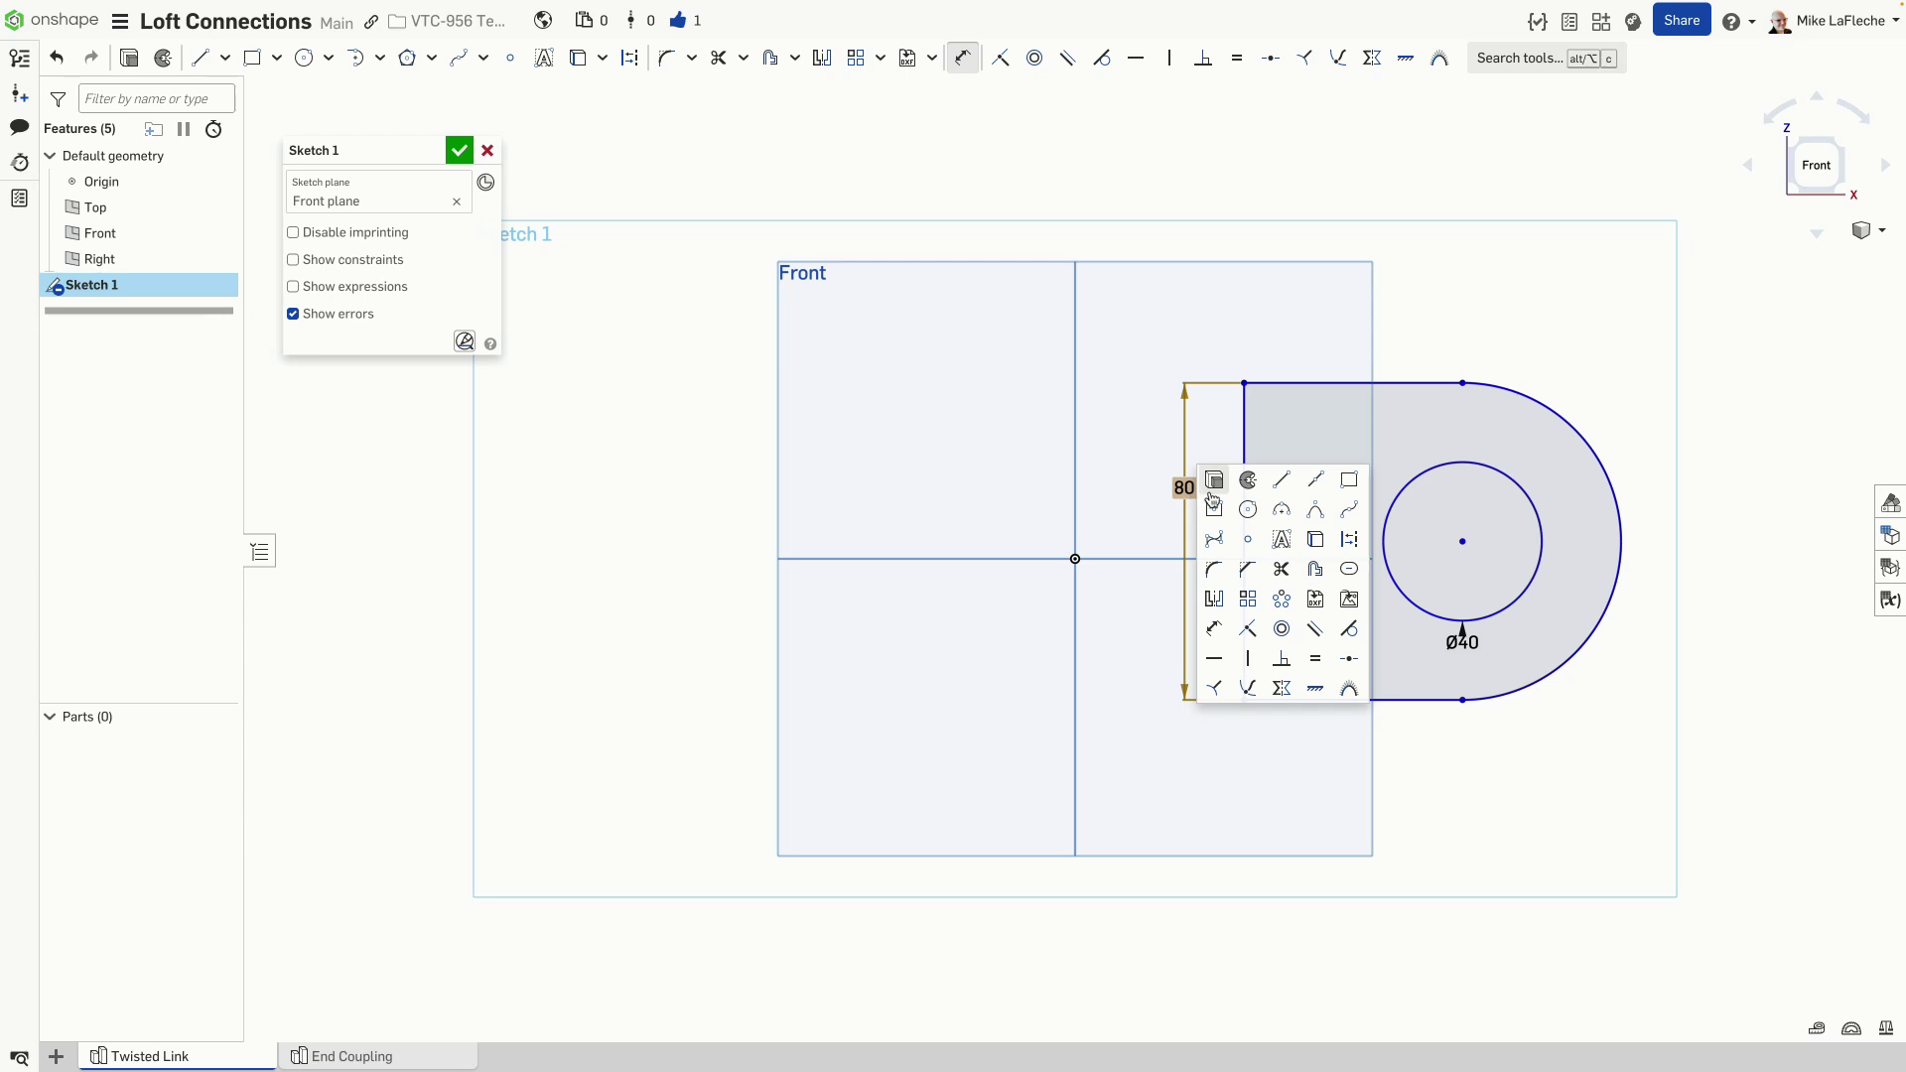
pyautogui.click(1253, 614)
pyautogui.click(1462, 543)
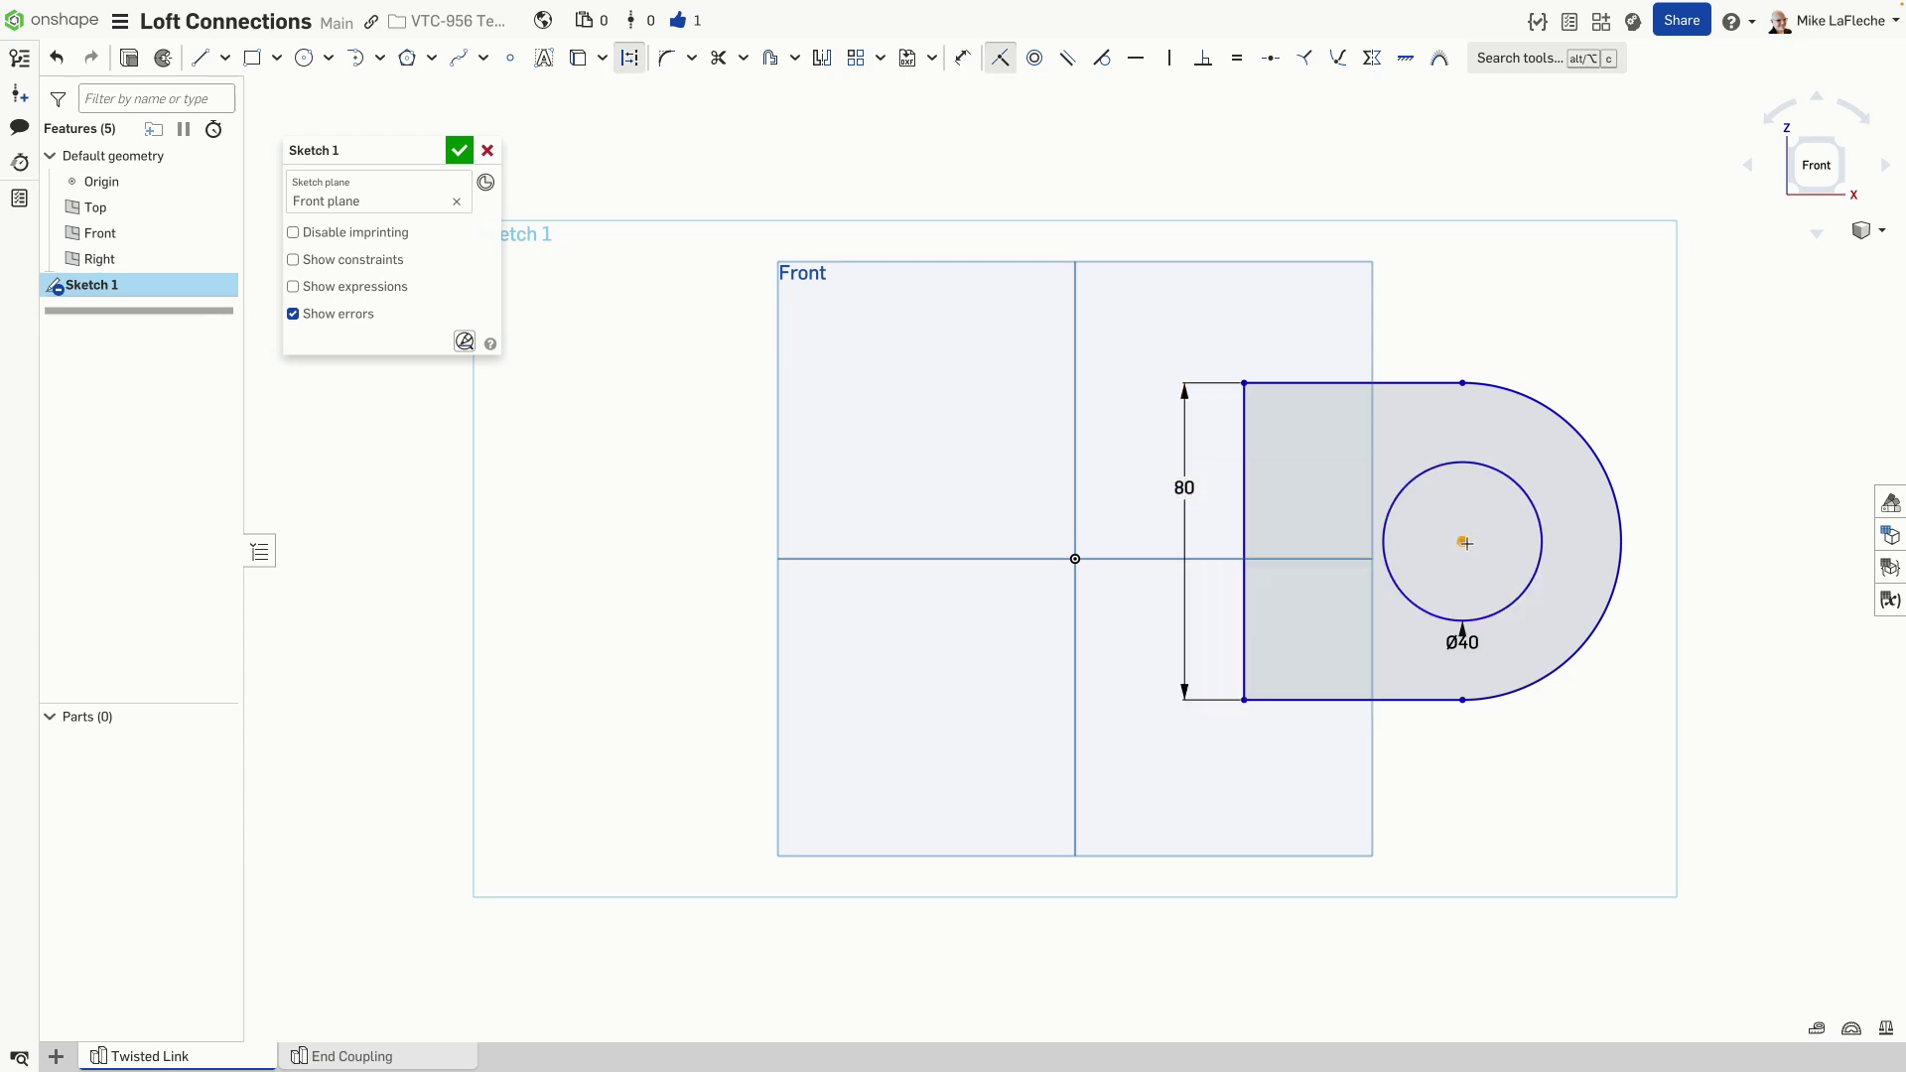
pyautogui.click(1118, 561)
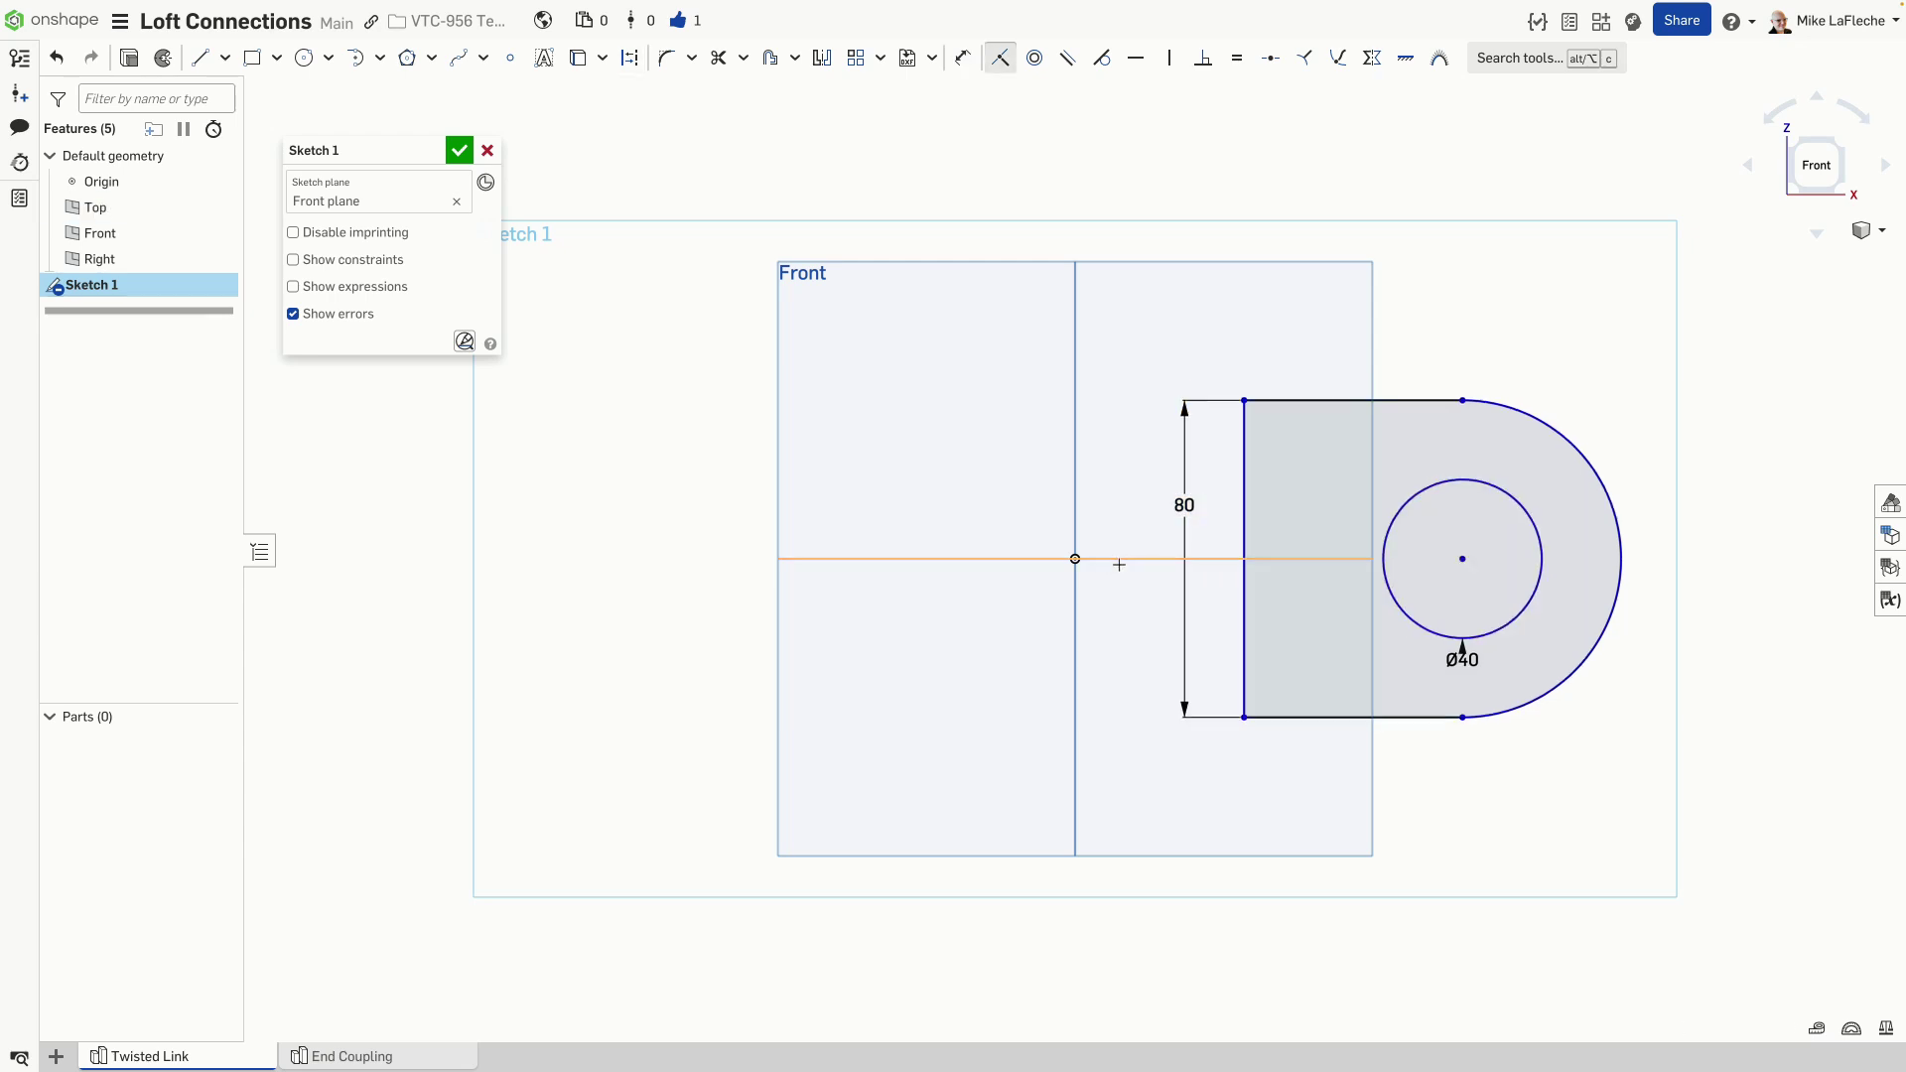
# Step: Dimension the distance between the Right plane and the profile's vertical edge to 40 mm
pyautogui.press('d')
pyautogui.click(1244, 556)
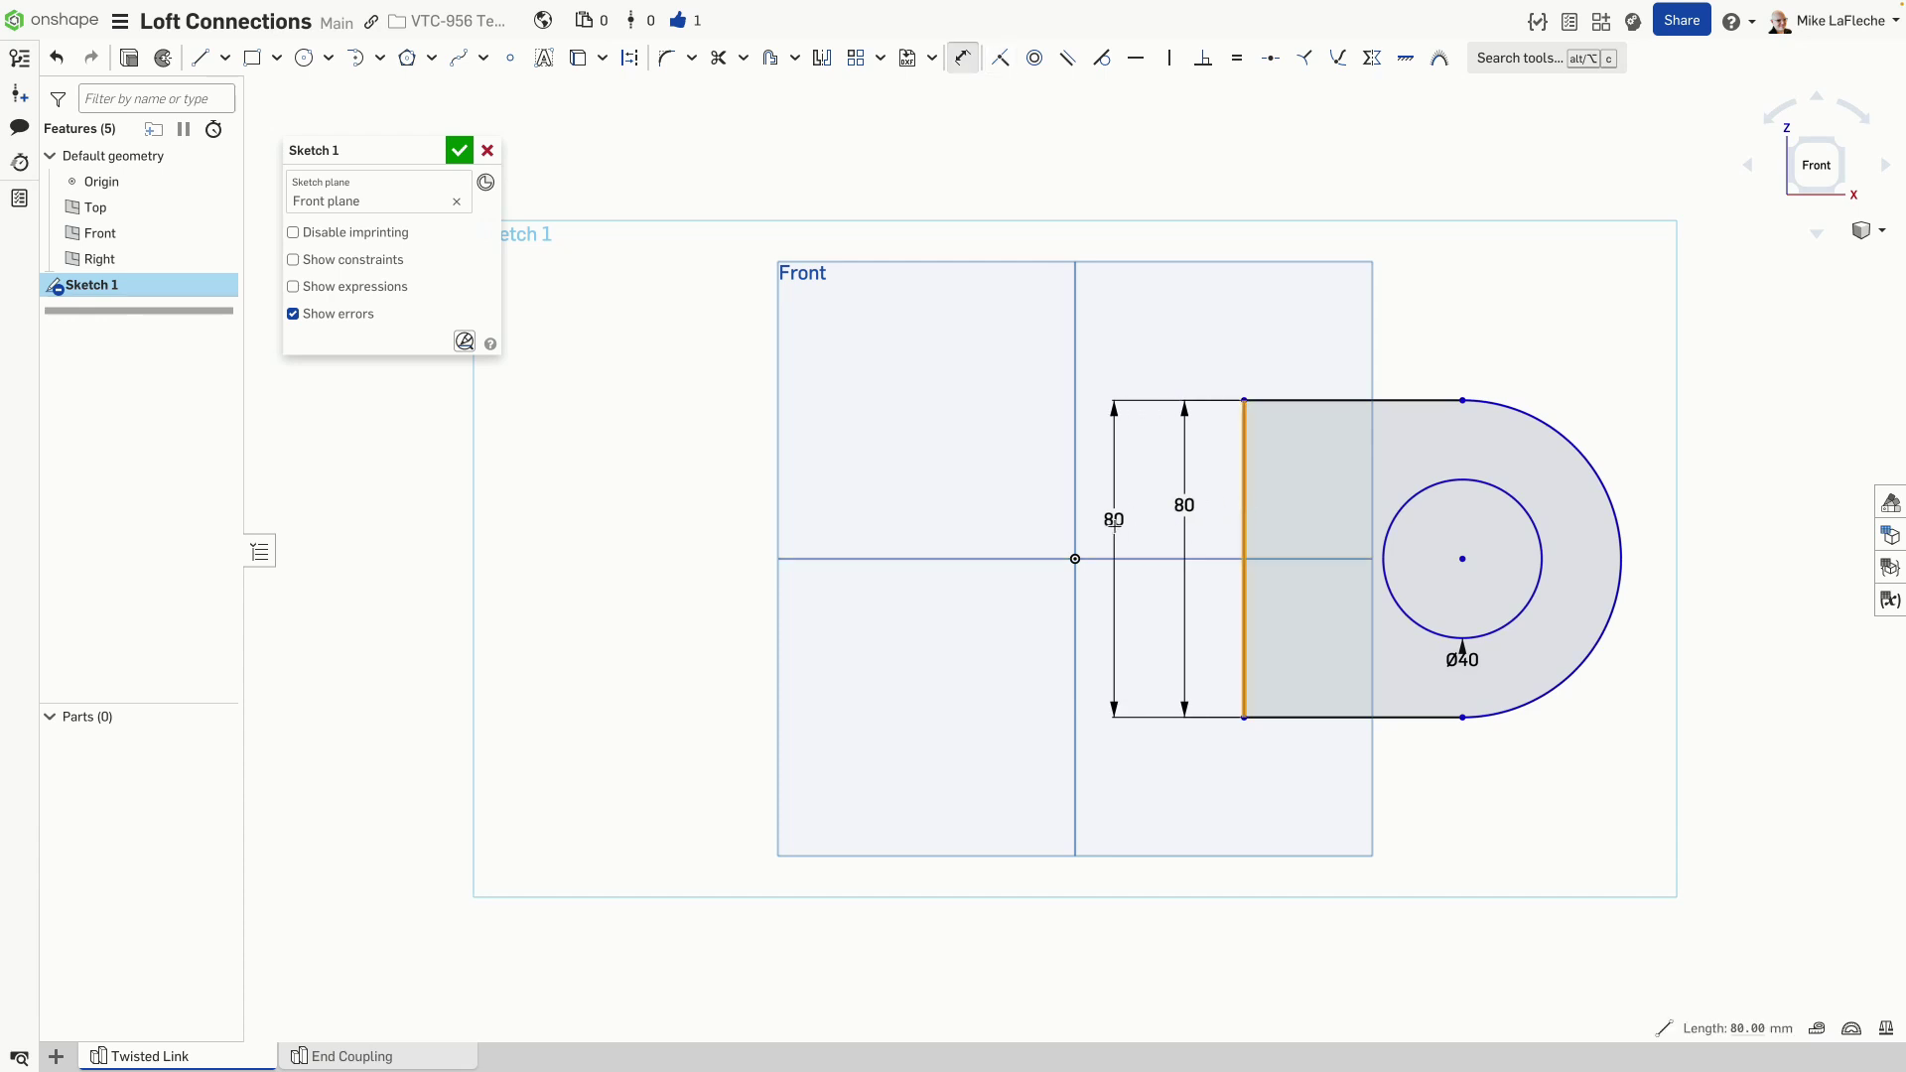
pyautogui.click(1077, 526)
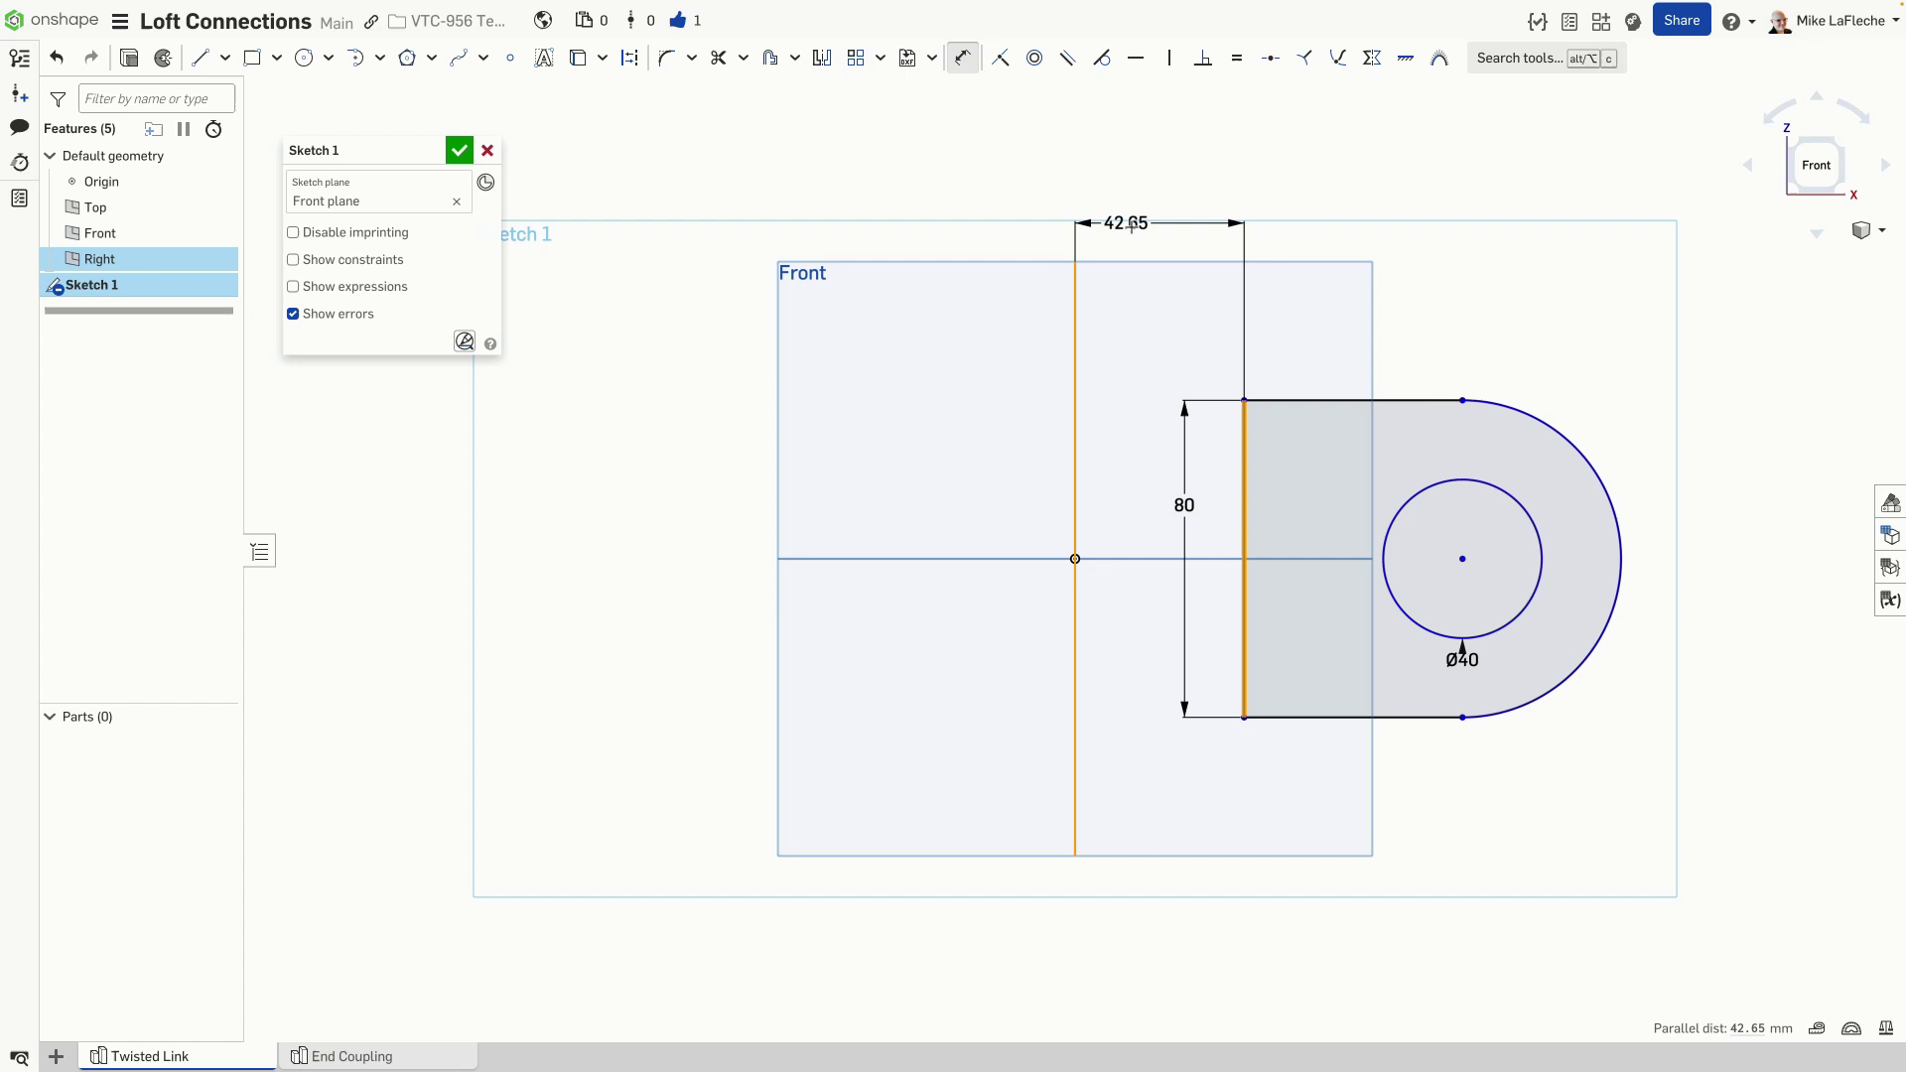
pyautogui.click(1138, 220)
pyautogui.write('40')
pyautogui.press('Return')
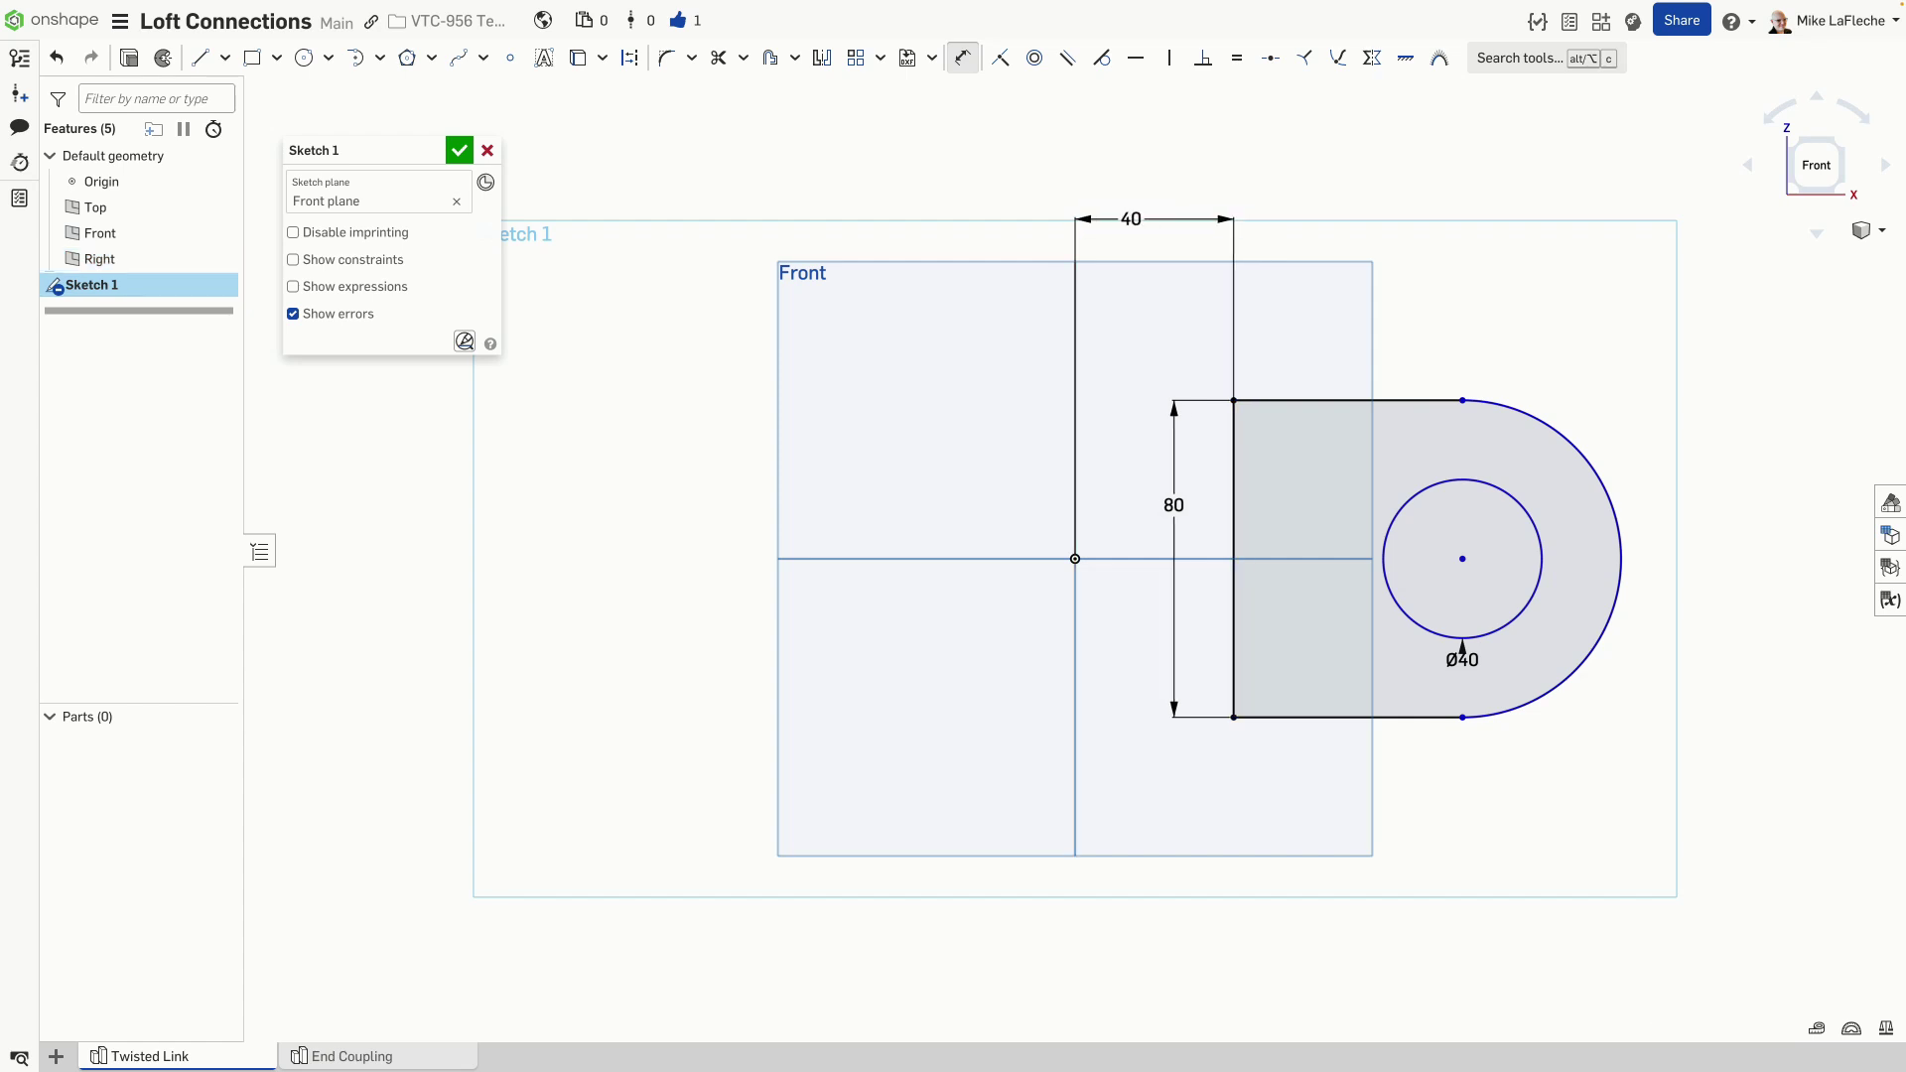
pyautogui.press('Escape')
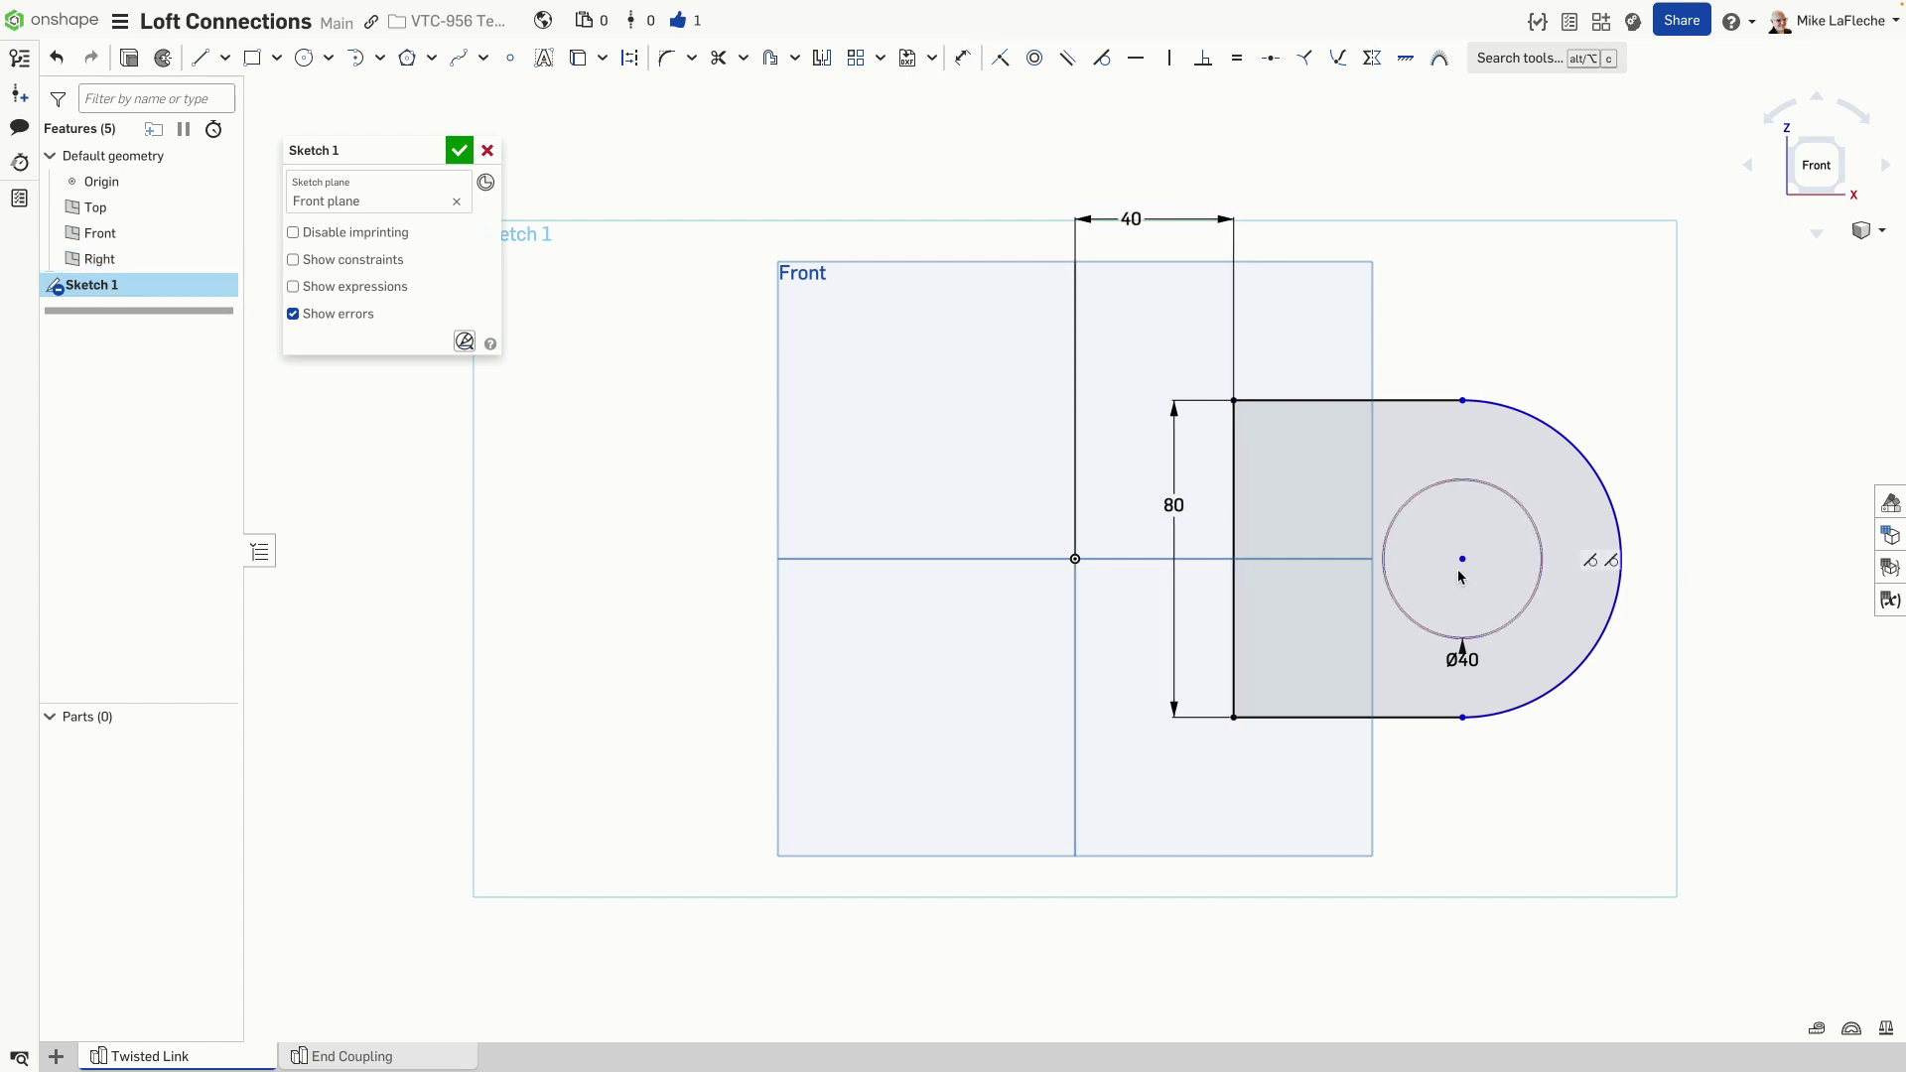
# Step: Pull the rounded end farther out and dimension the hole centre 80 mm from the profile's vertical edge
pyautogui.moveTo(1463, 559); pyautogui.dragTo(1559, 545)
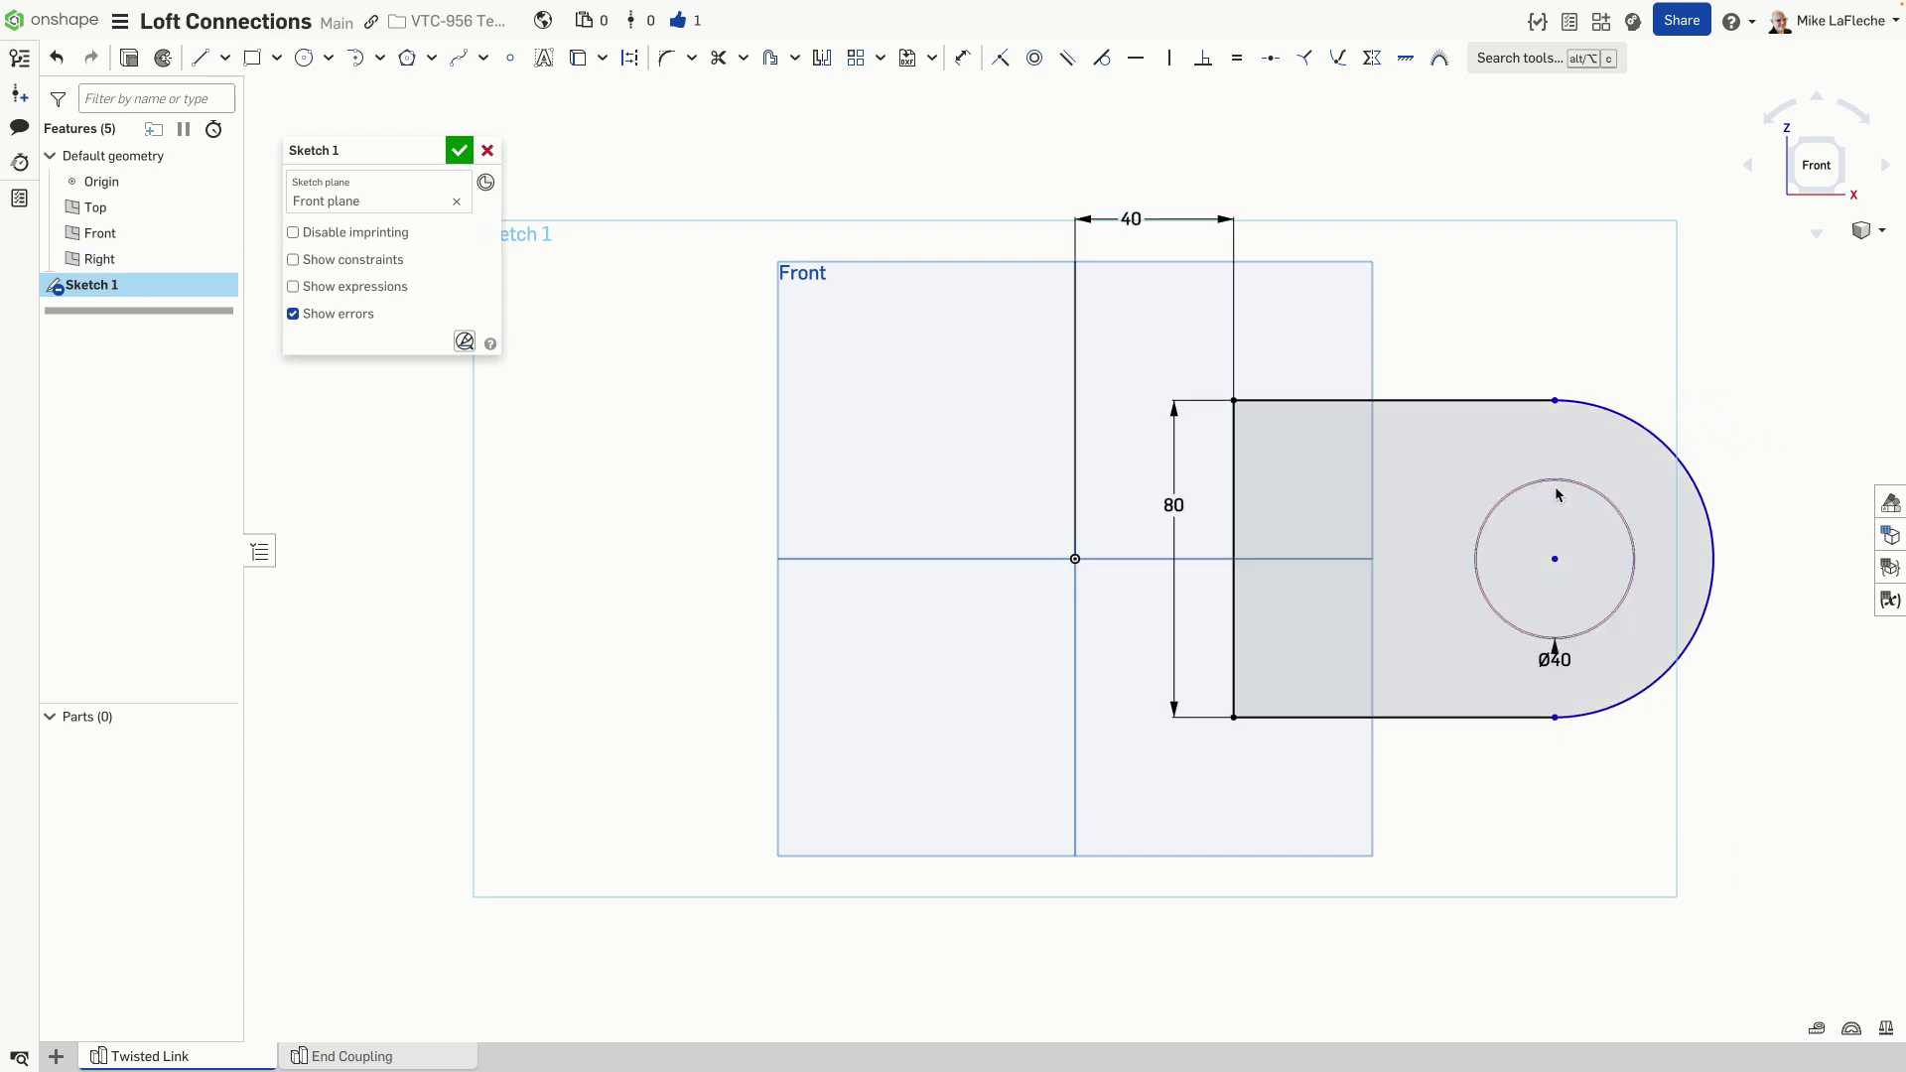
pyautogui.press('d')
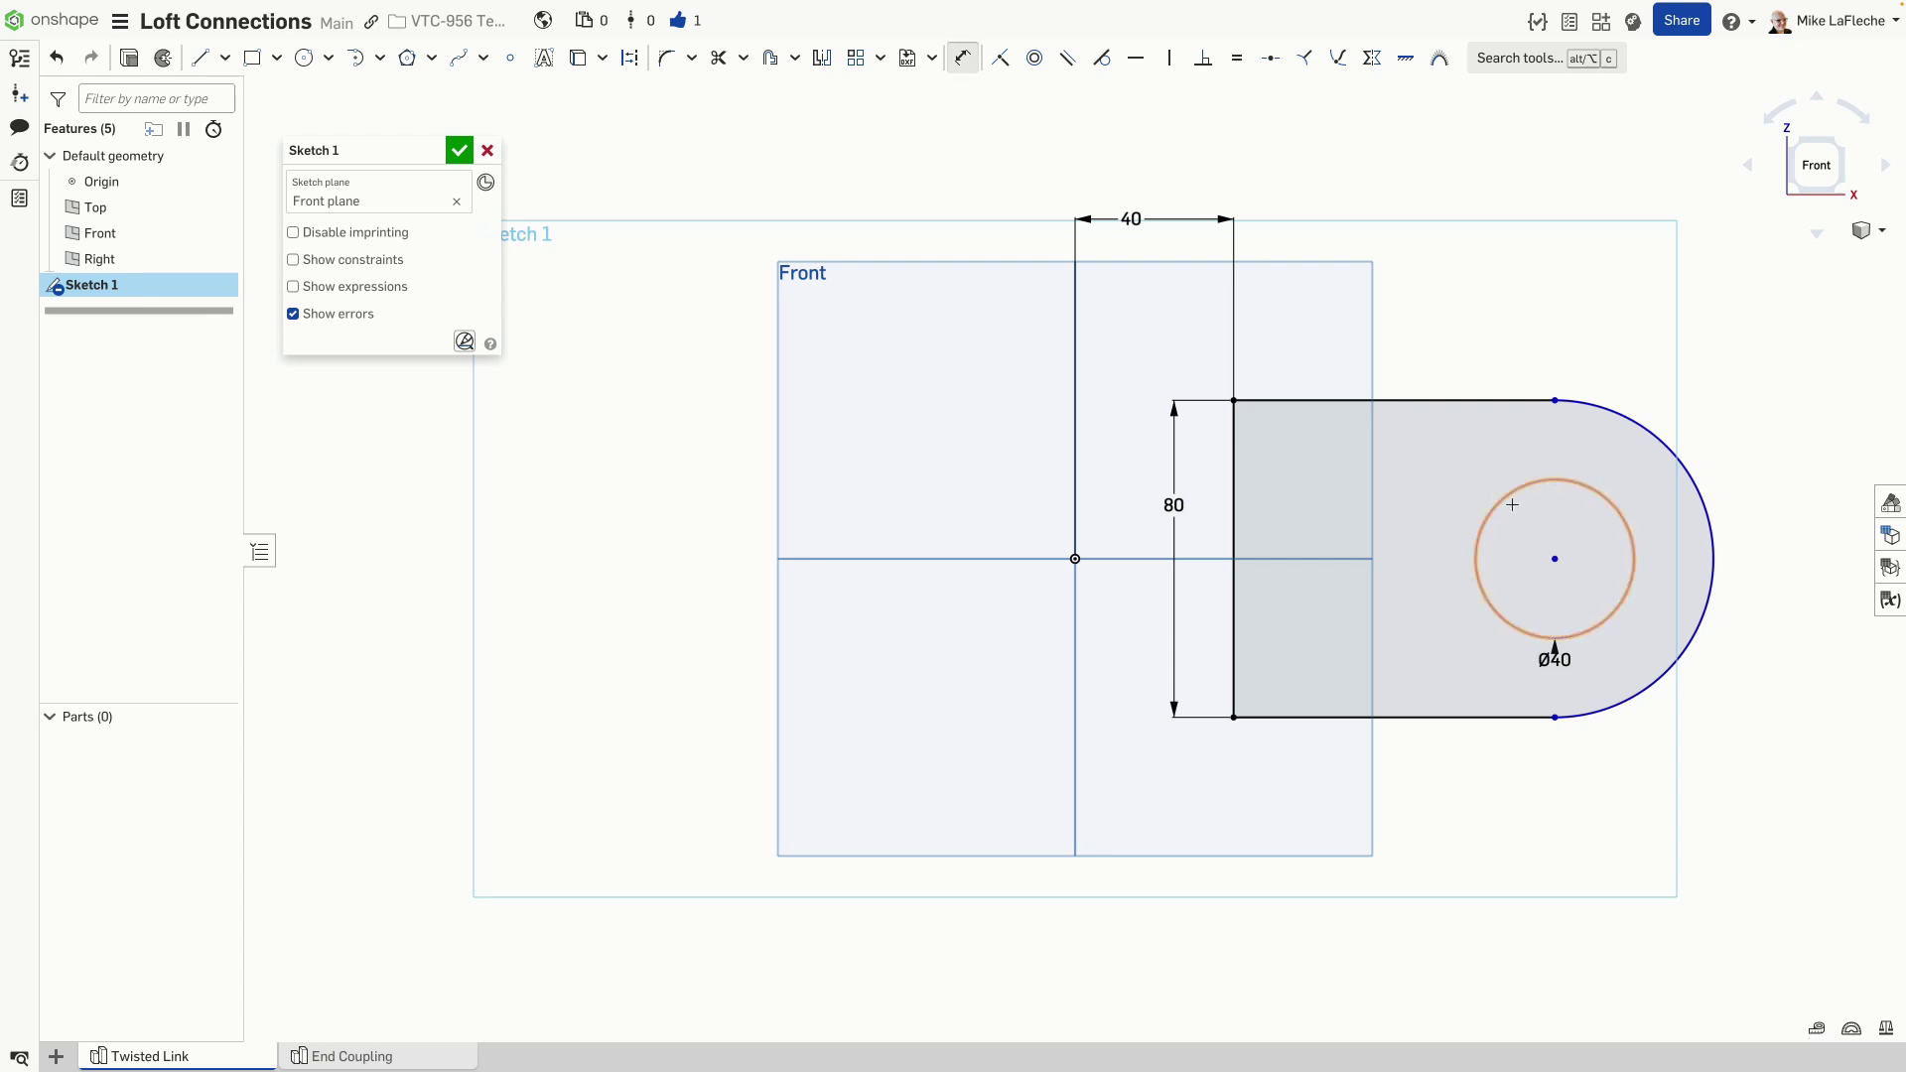
pyautogui.click(1556, 562)
pyautogui.click(1235, 467)
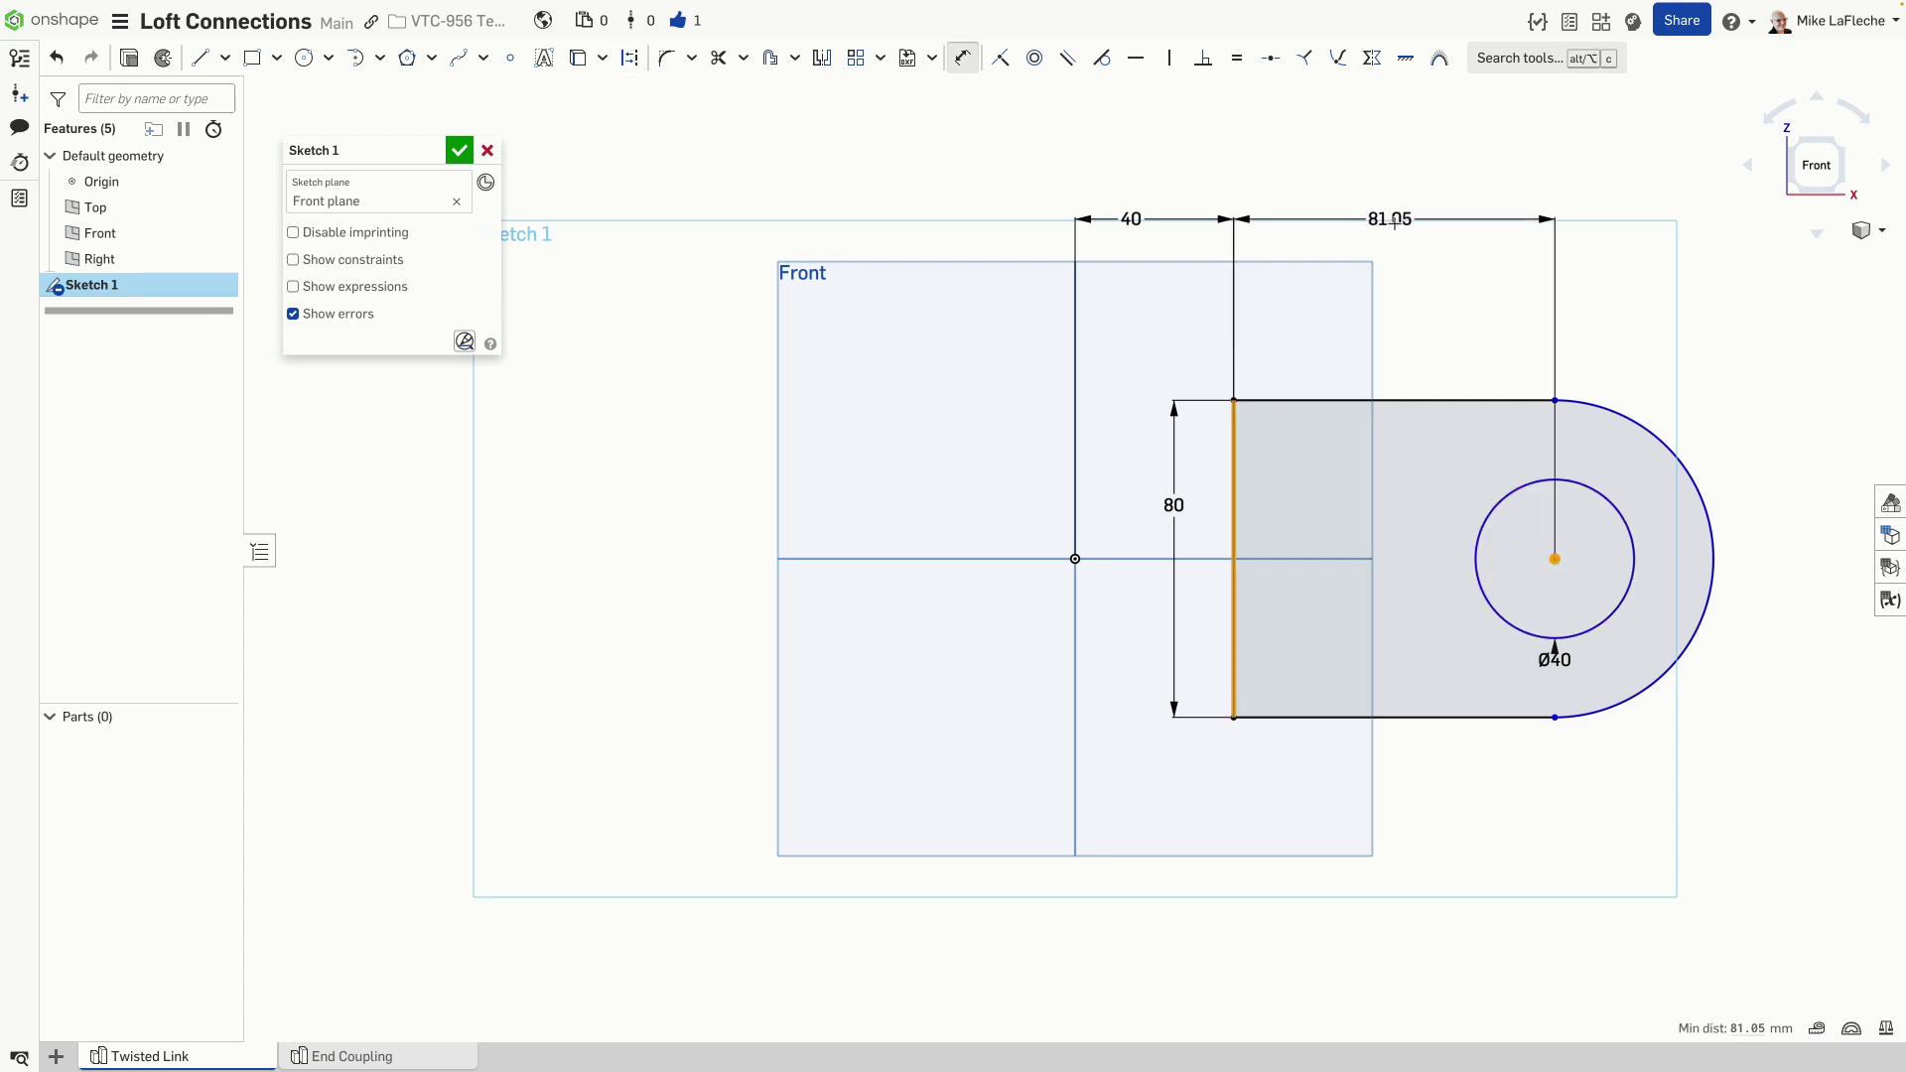
pyautogui.click(1394, 221)
pyautogui.write('80')
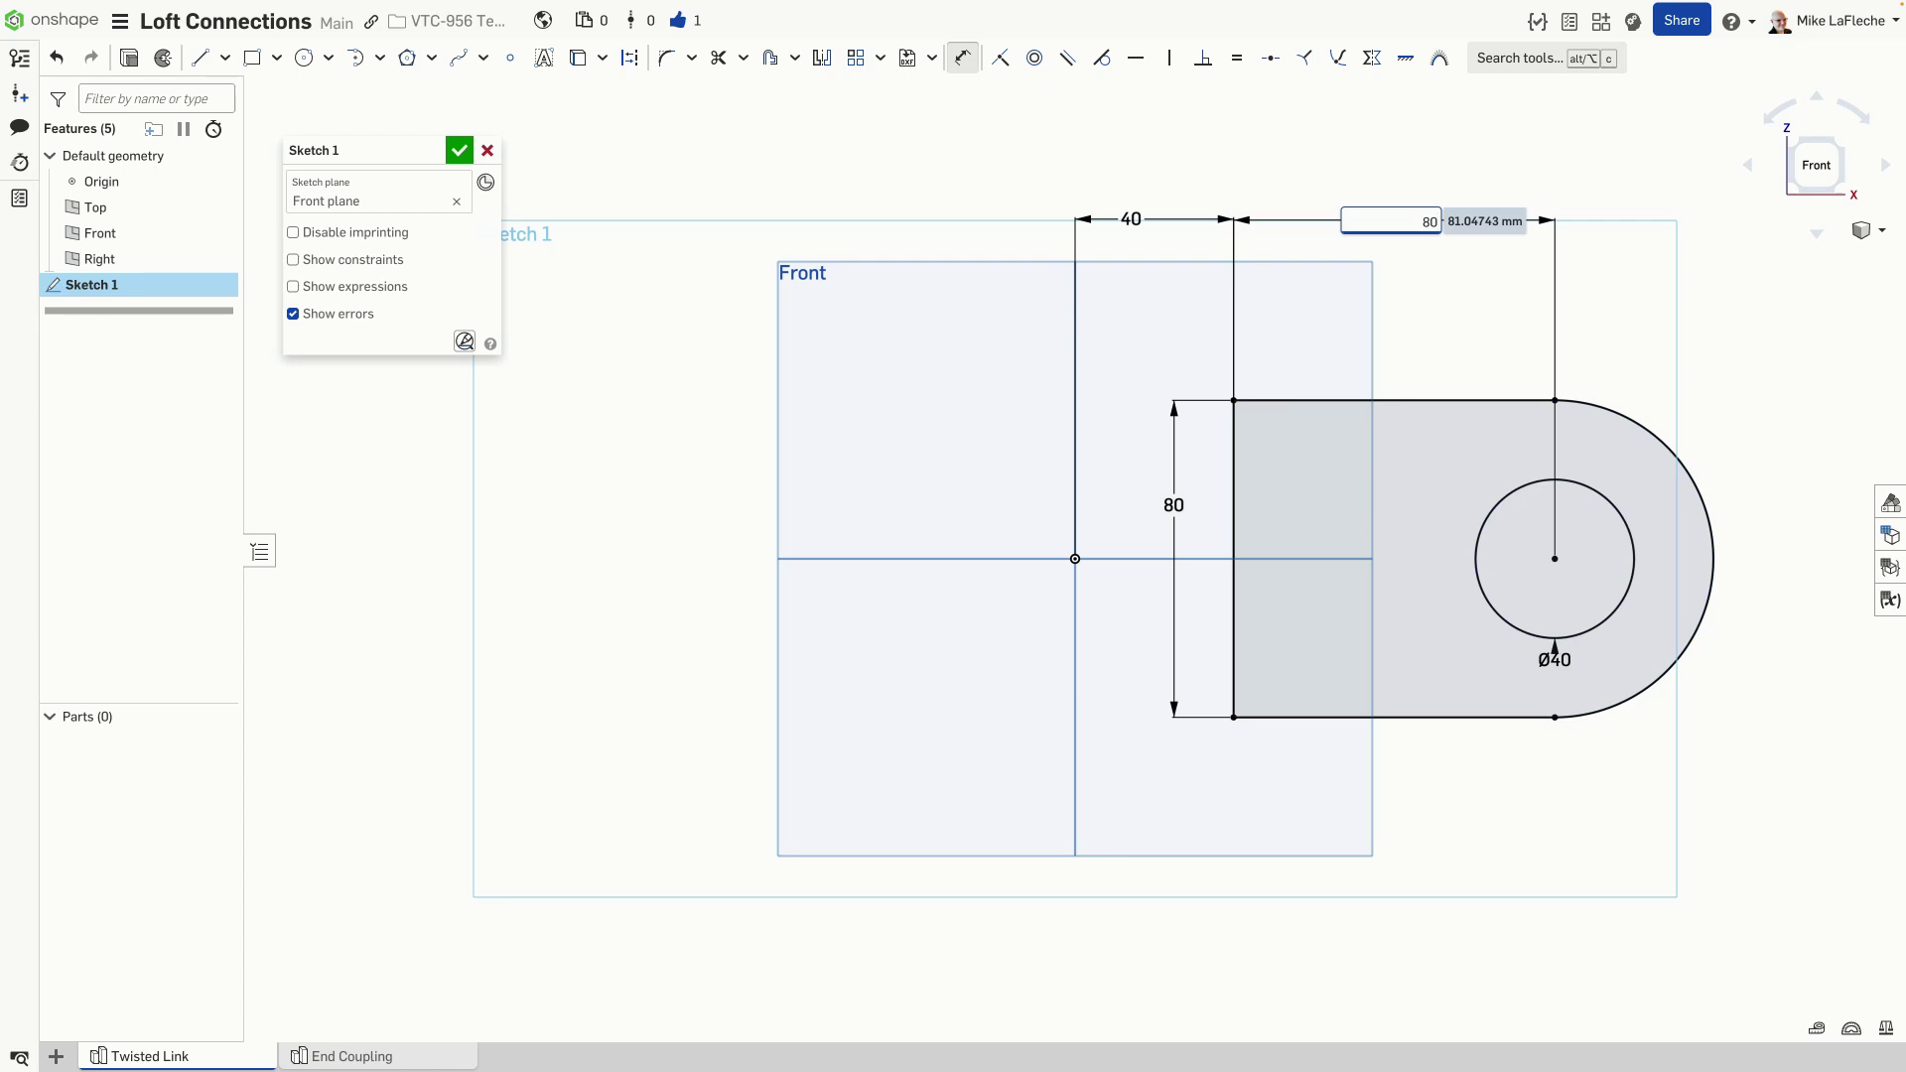
pyautogui.press('Return')
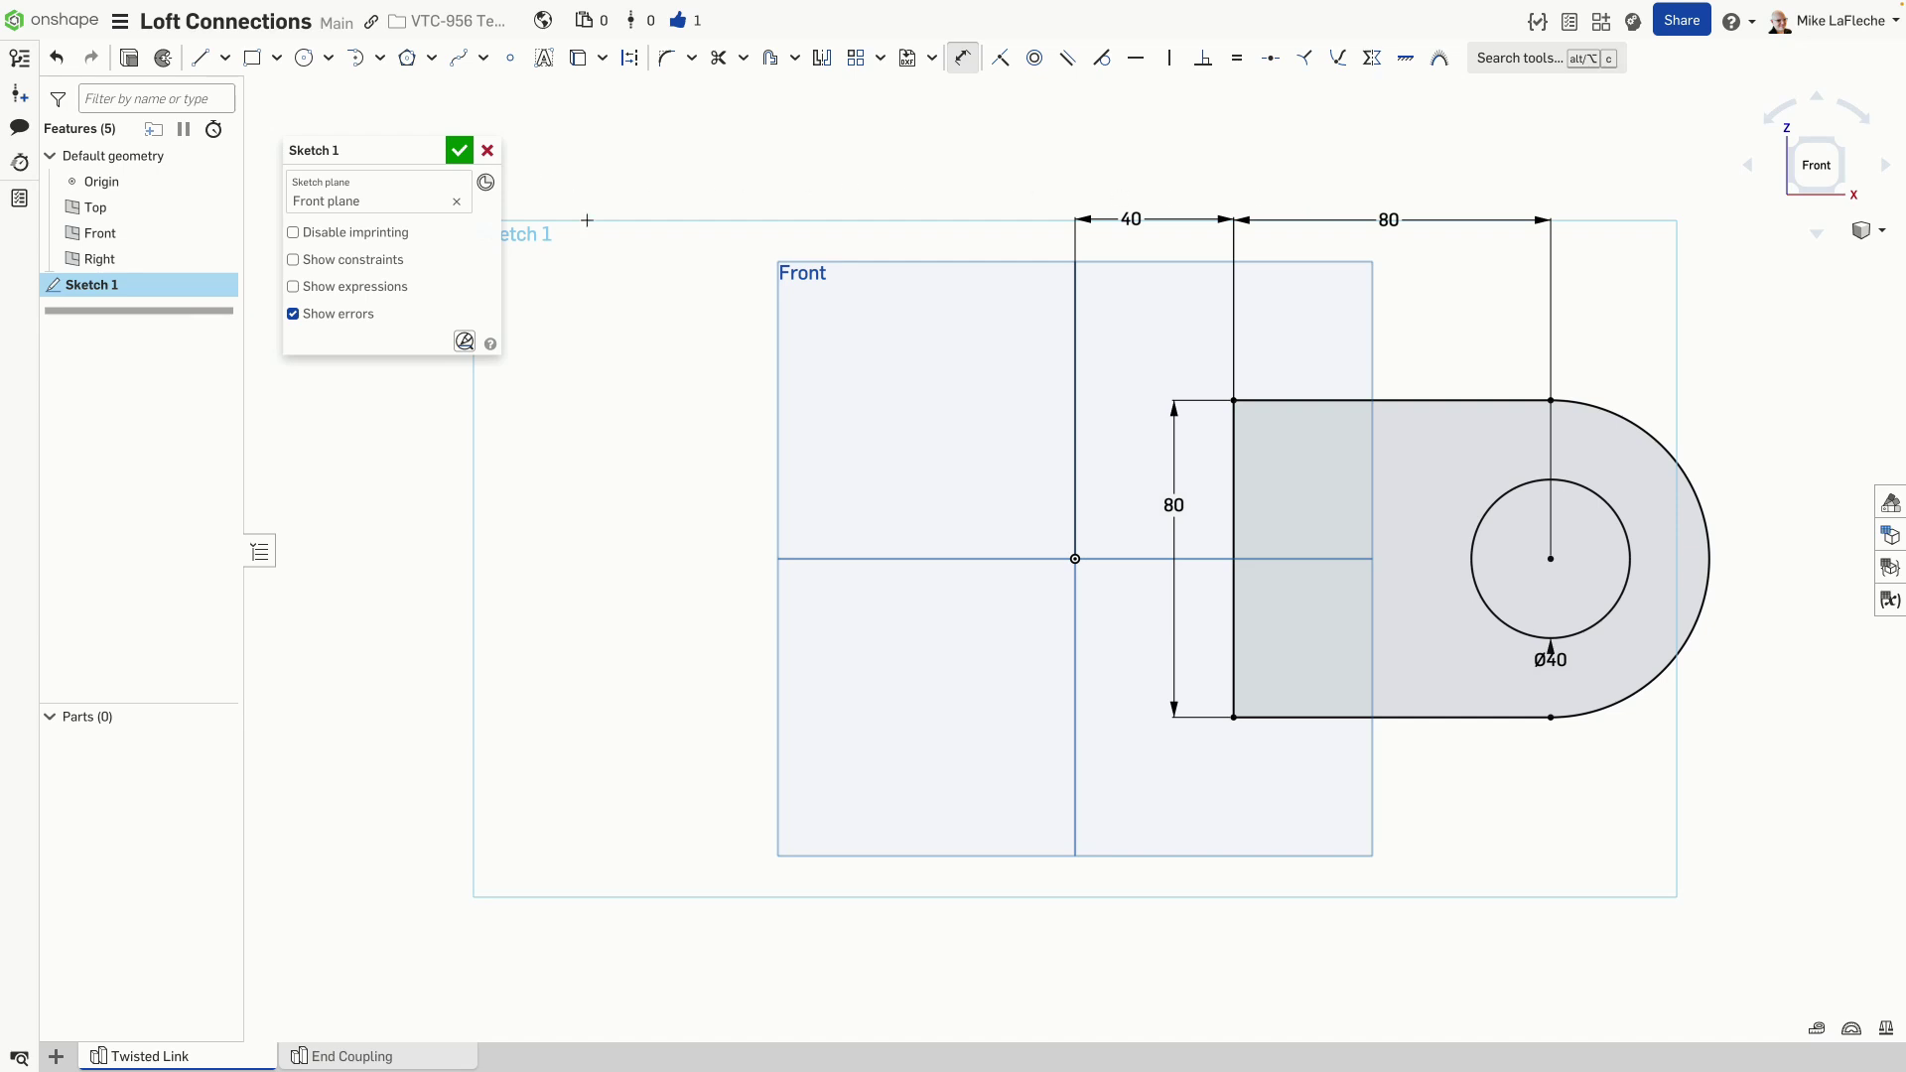
# Step: Extrude the sketch profile around the hole as a new solid, Blind and Symmetric, with a depth of 10 mm
pyautogui.press('s')
pyautogui.click(822, 354)
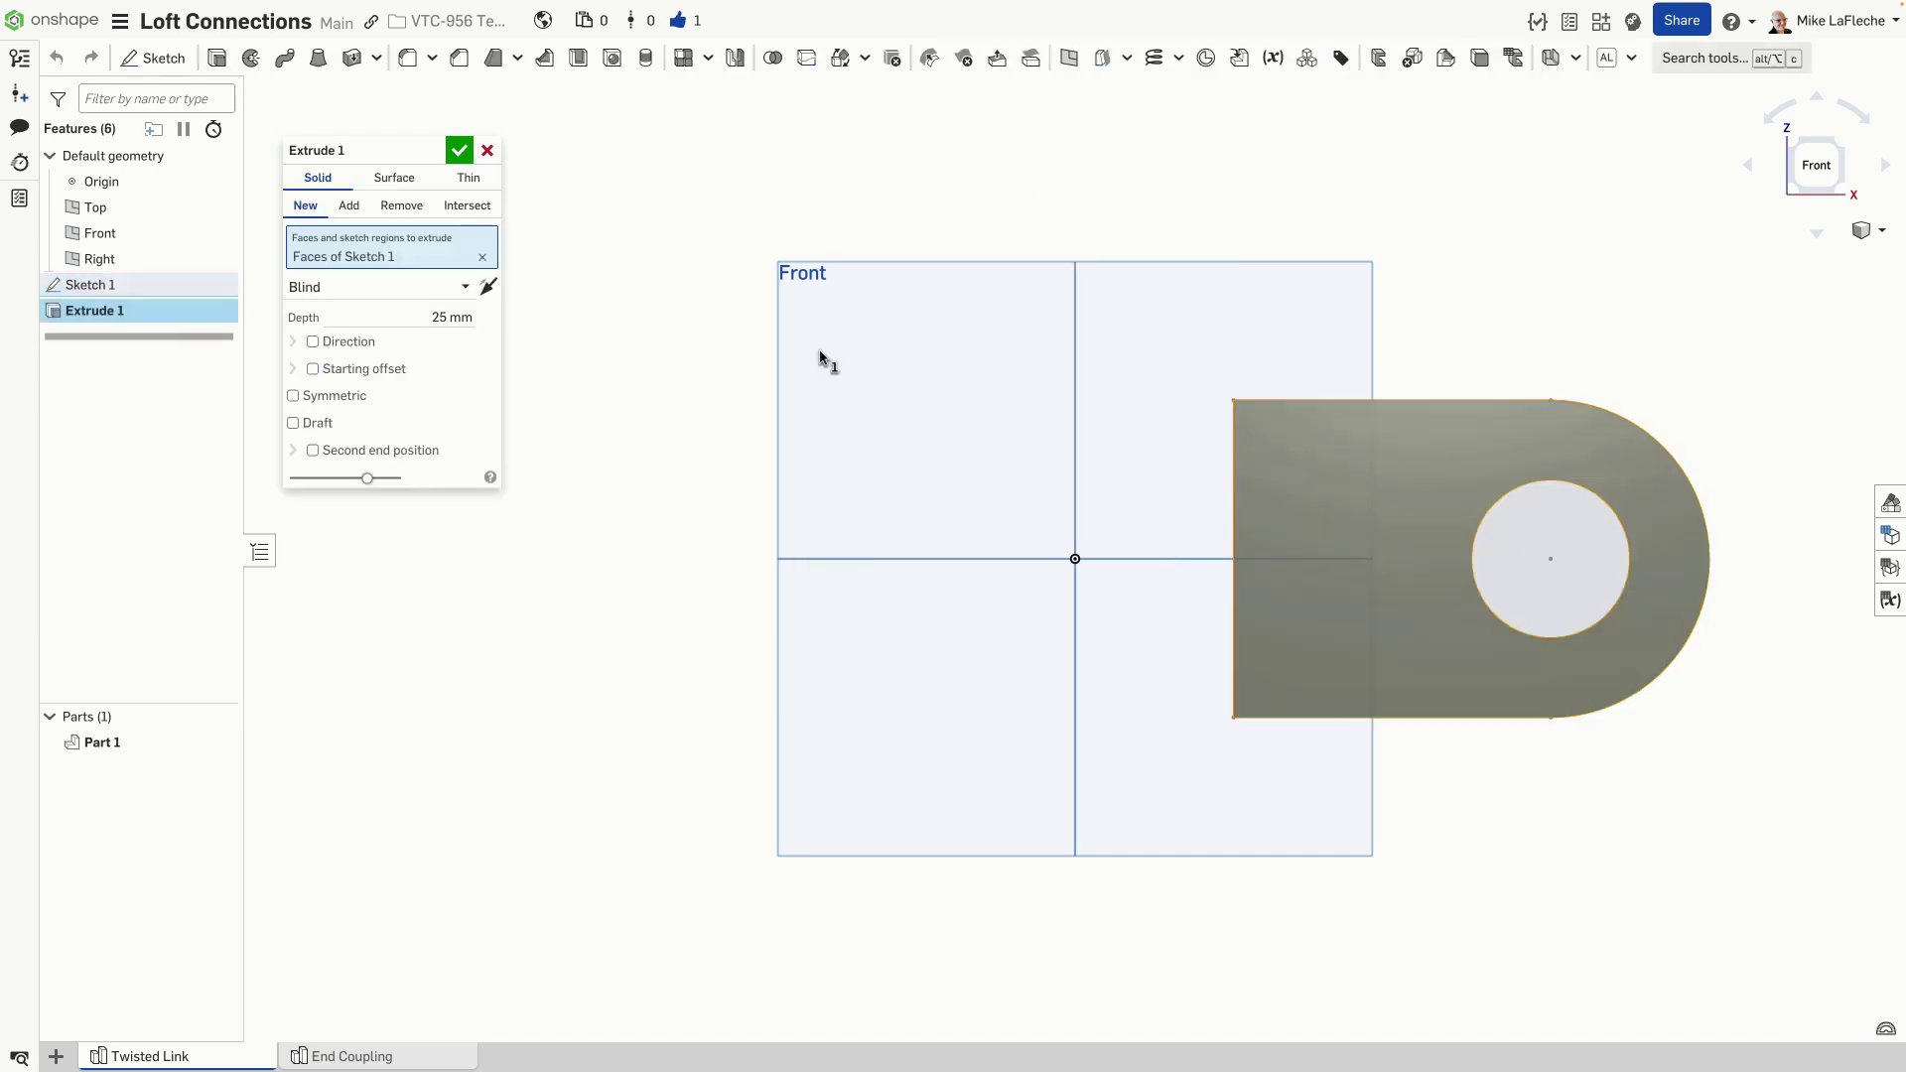
pyautogui.click(351, 286)
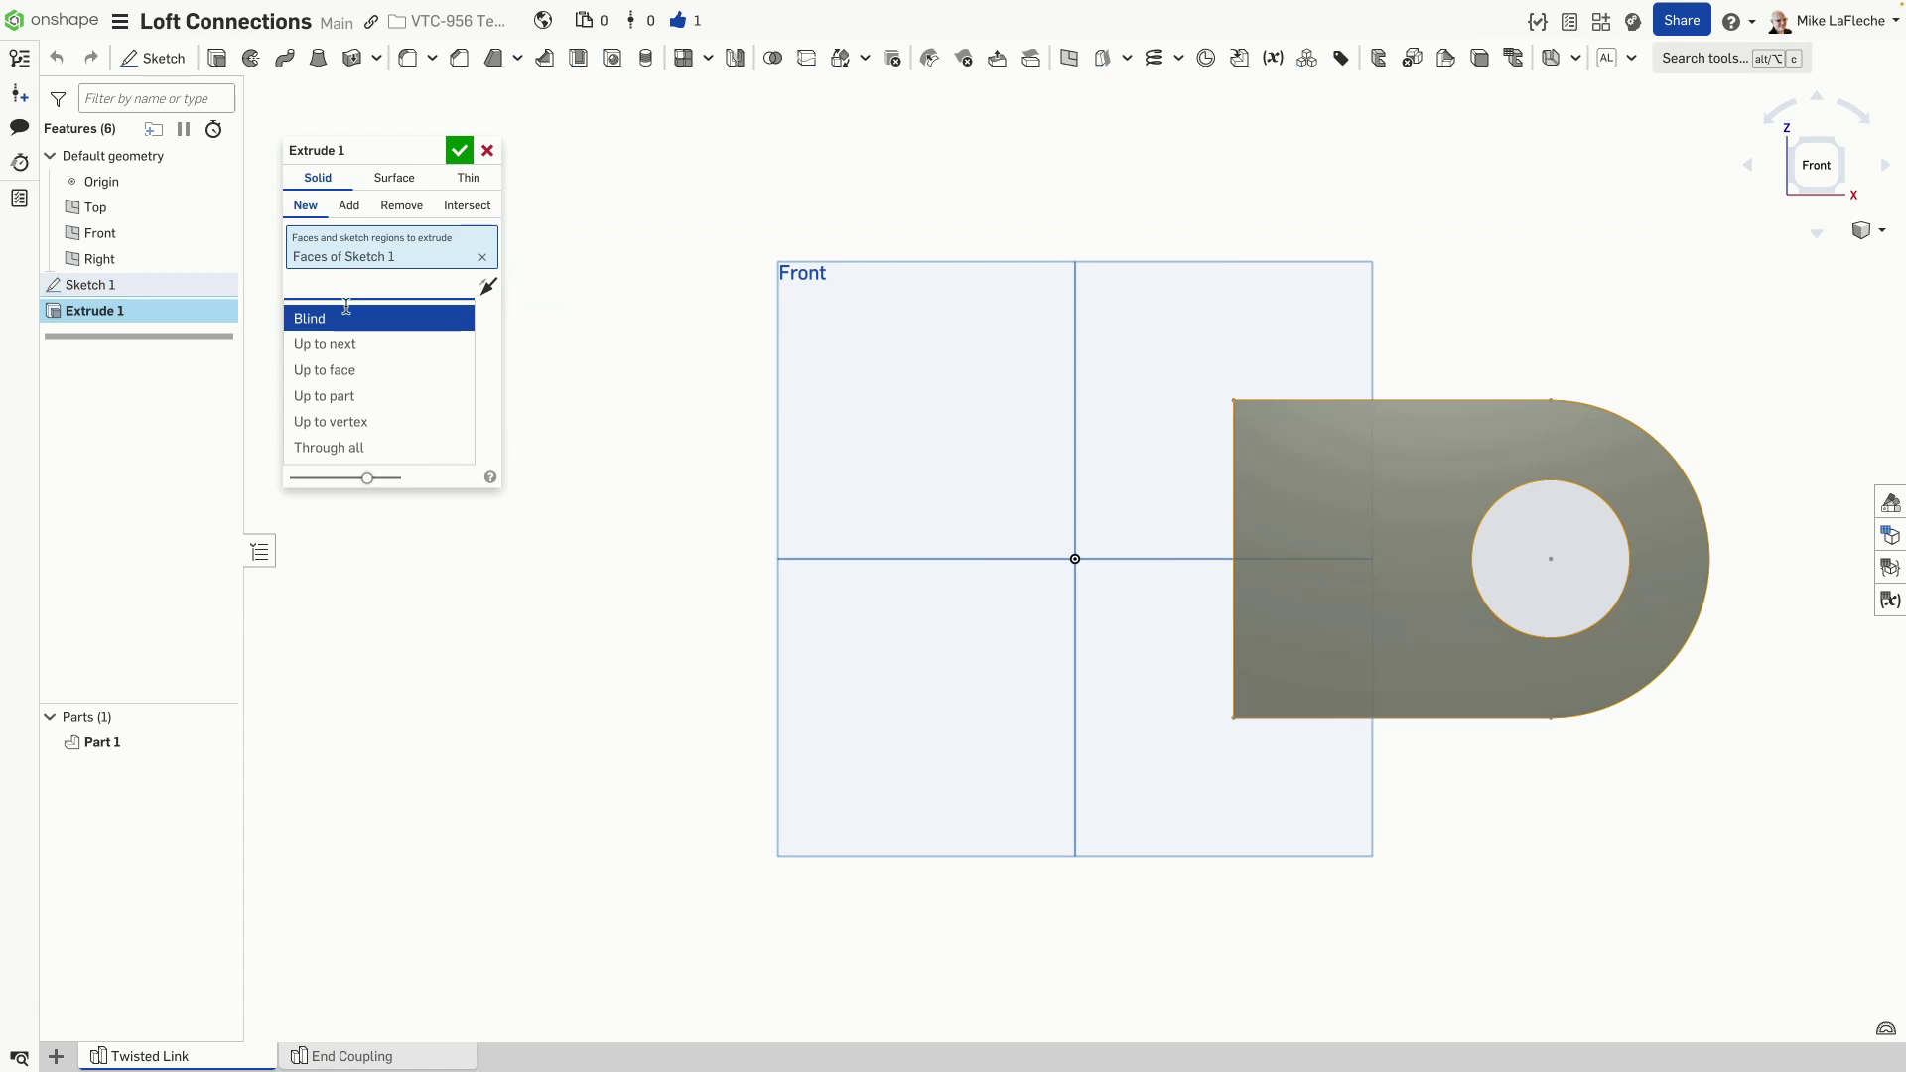
pyautogui.click(348, 318)
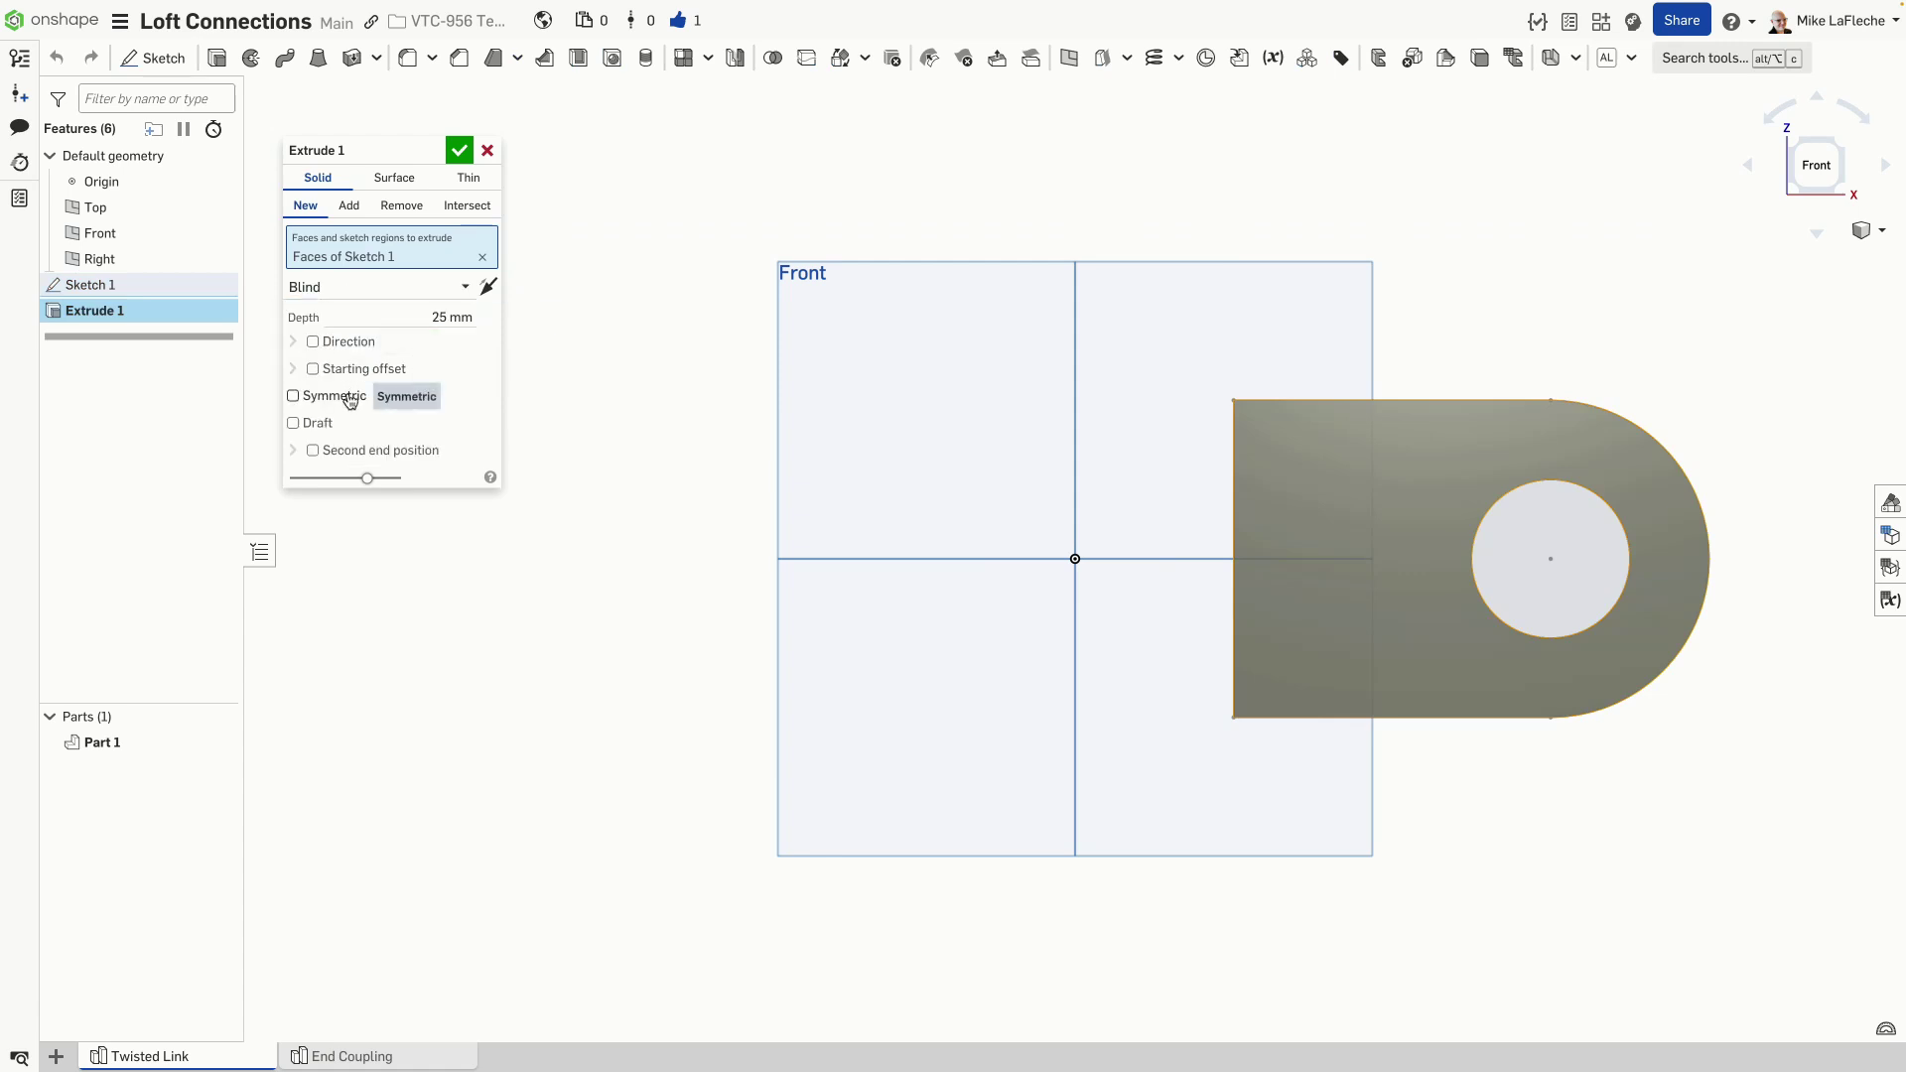
pyautogui.click(350, 399)
pyautogui.write('10')
pyautogui.press('Return')
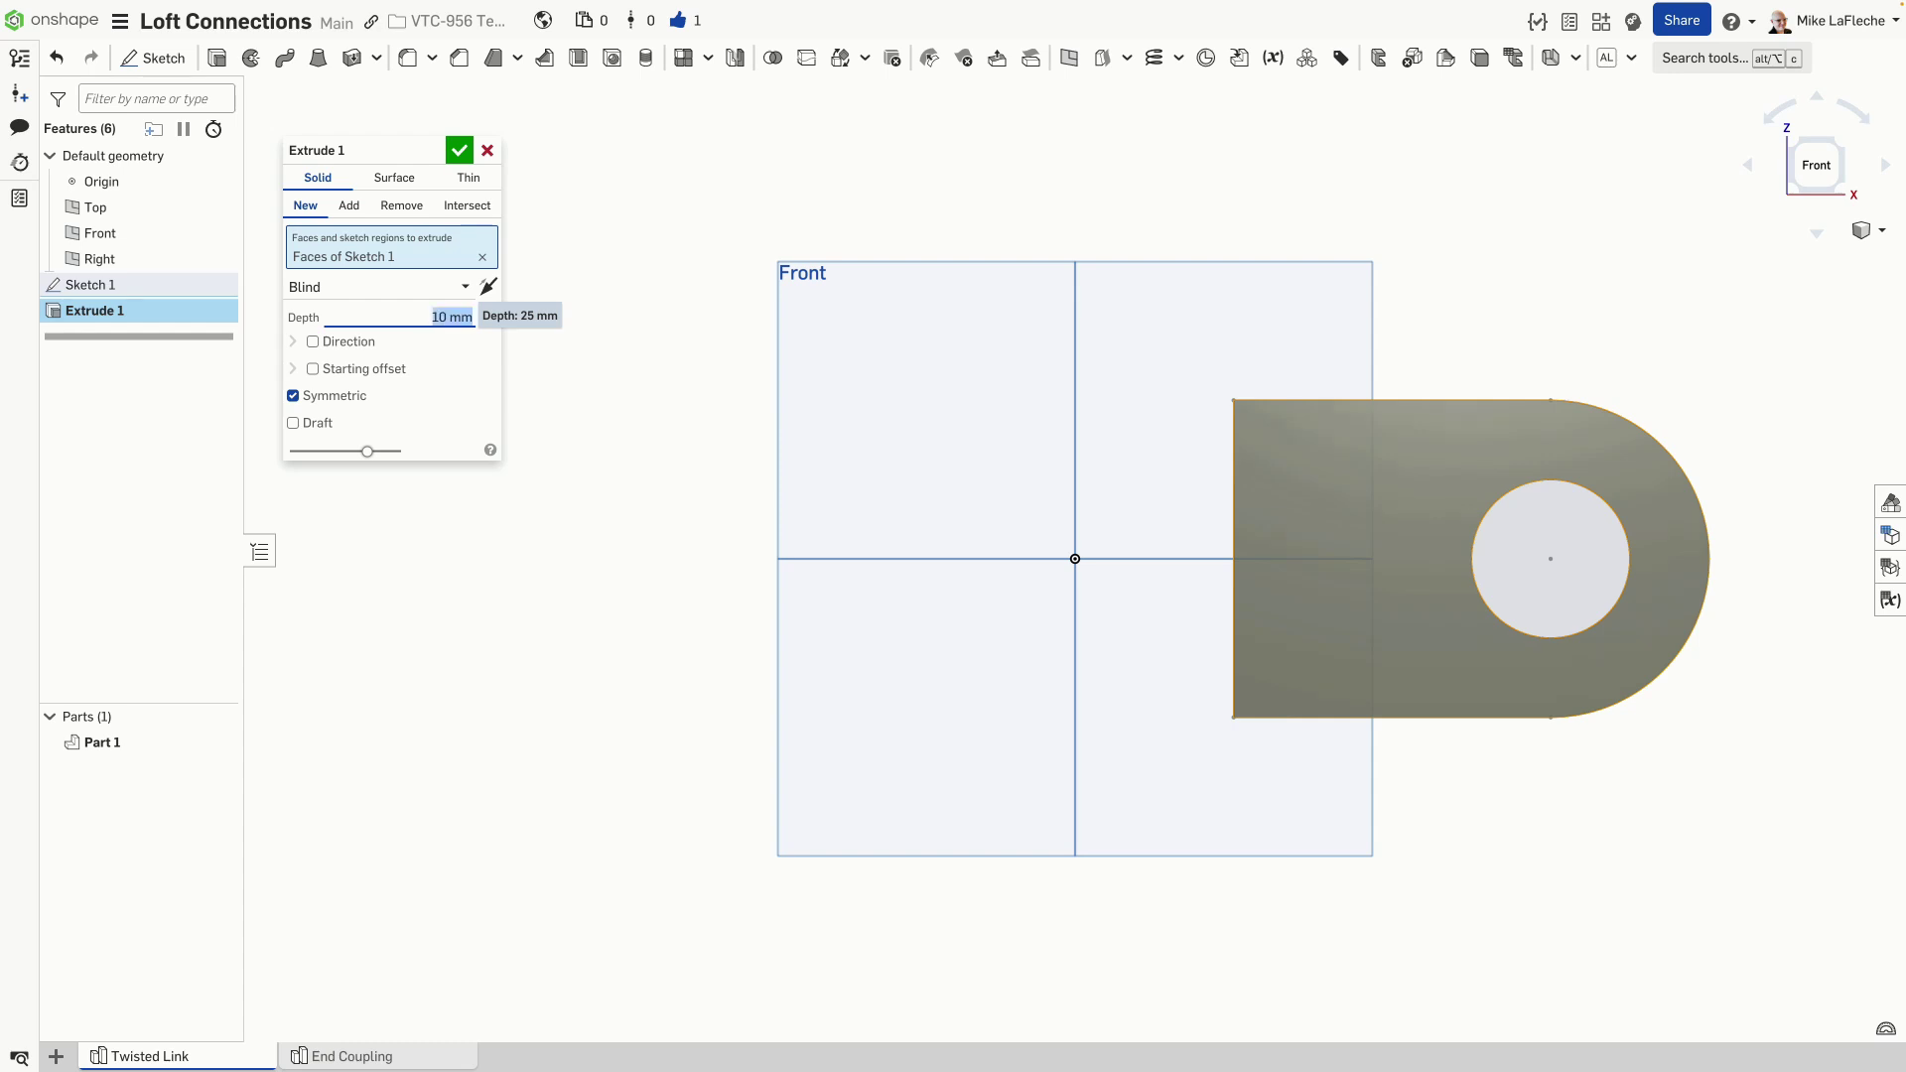
# Step: Set the symmetric extrusion's depth to 20 mm and accept the feature
pyautogui.click(1849, 154)
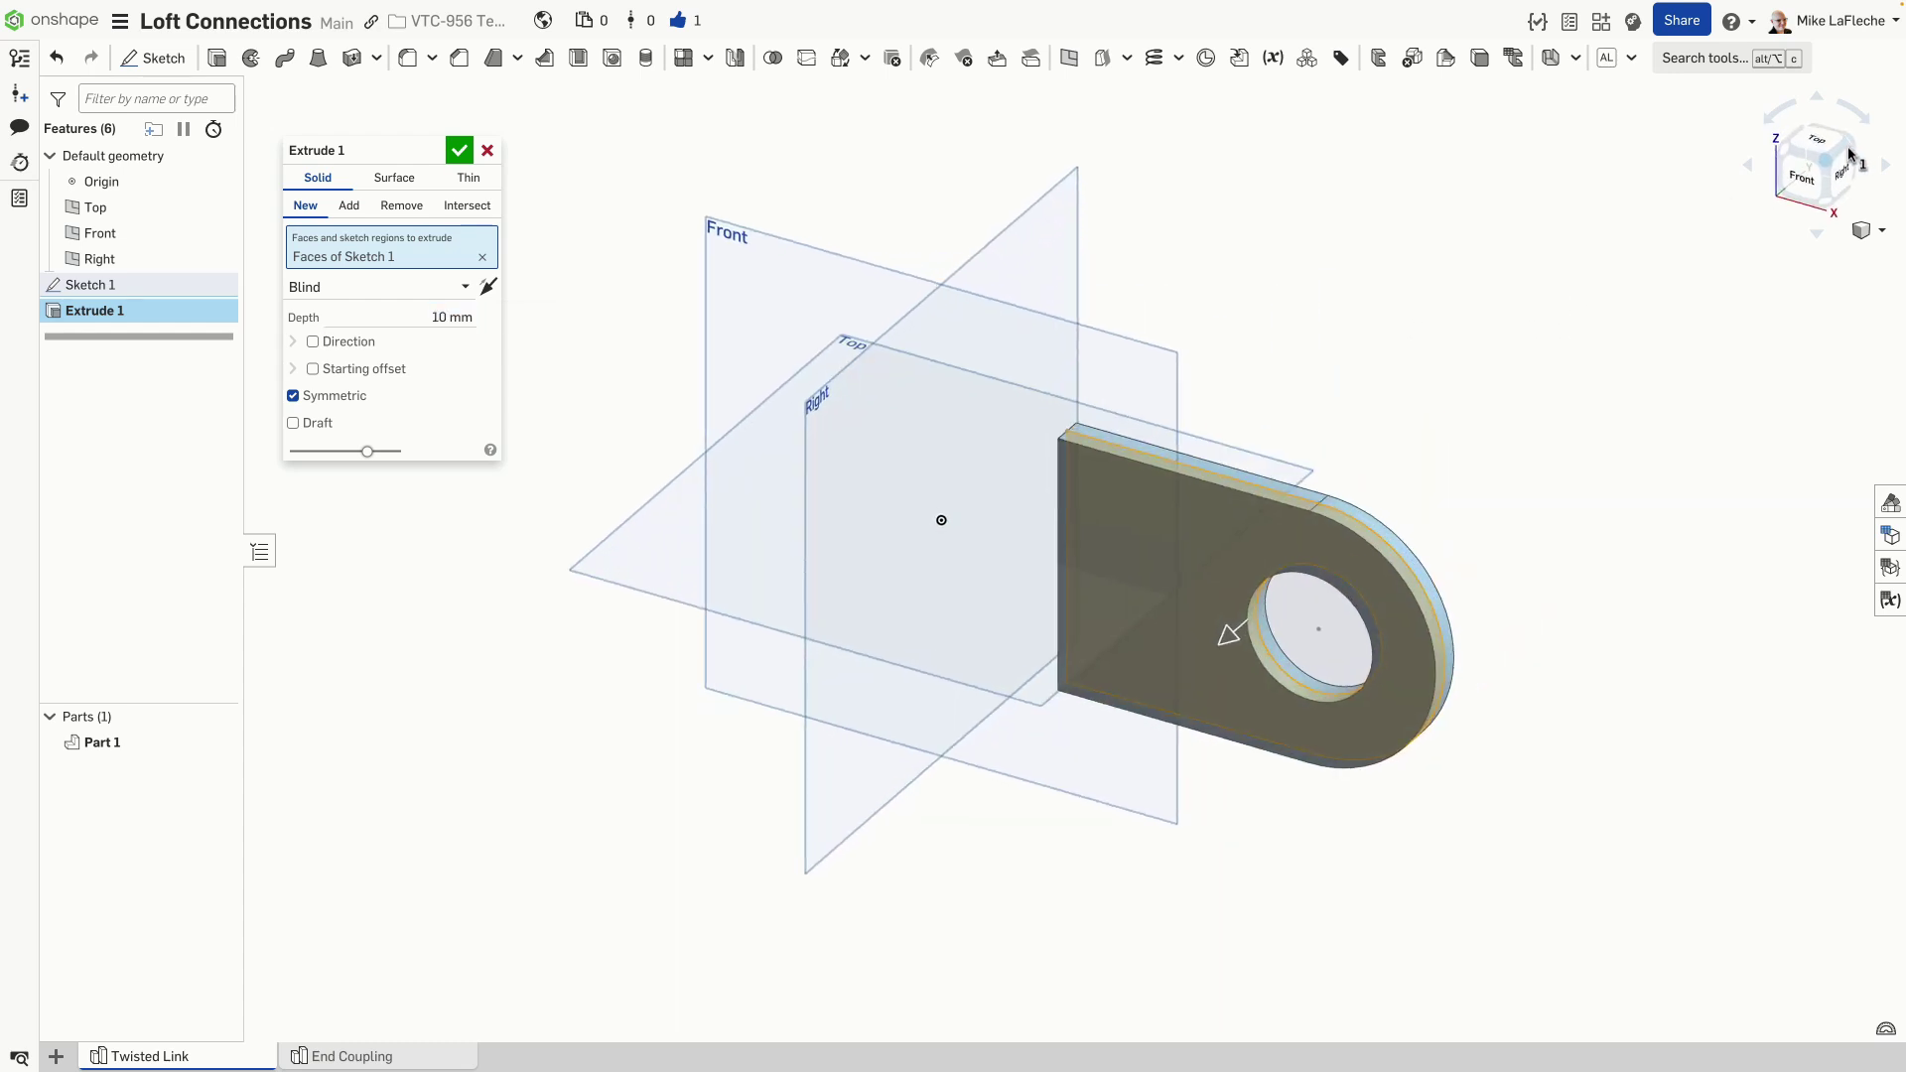
pyautogui.click(410, 311)
pyautogui.hotkey('ctrl', 'a')
pyautogui.write('20')
pyautogui.press('Return')
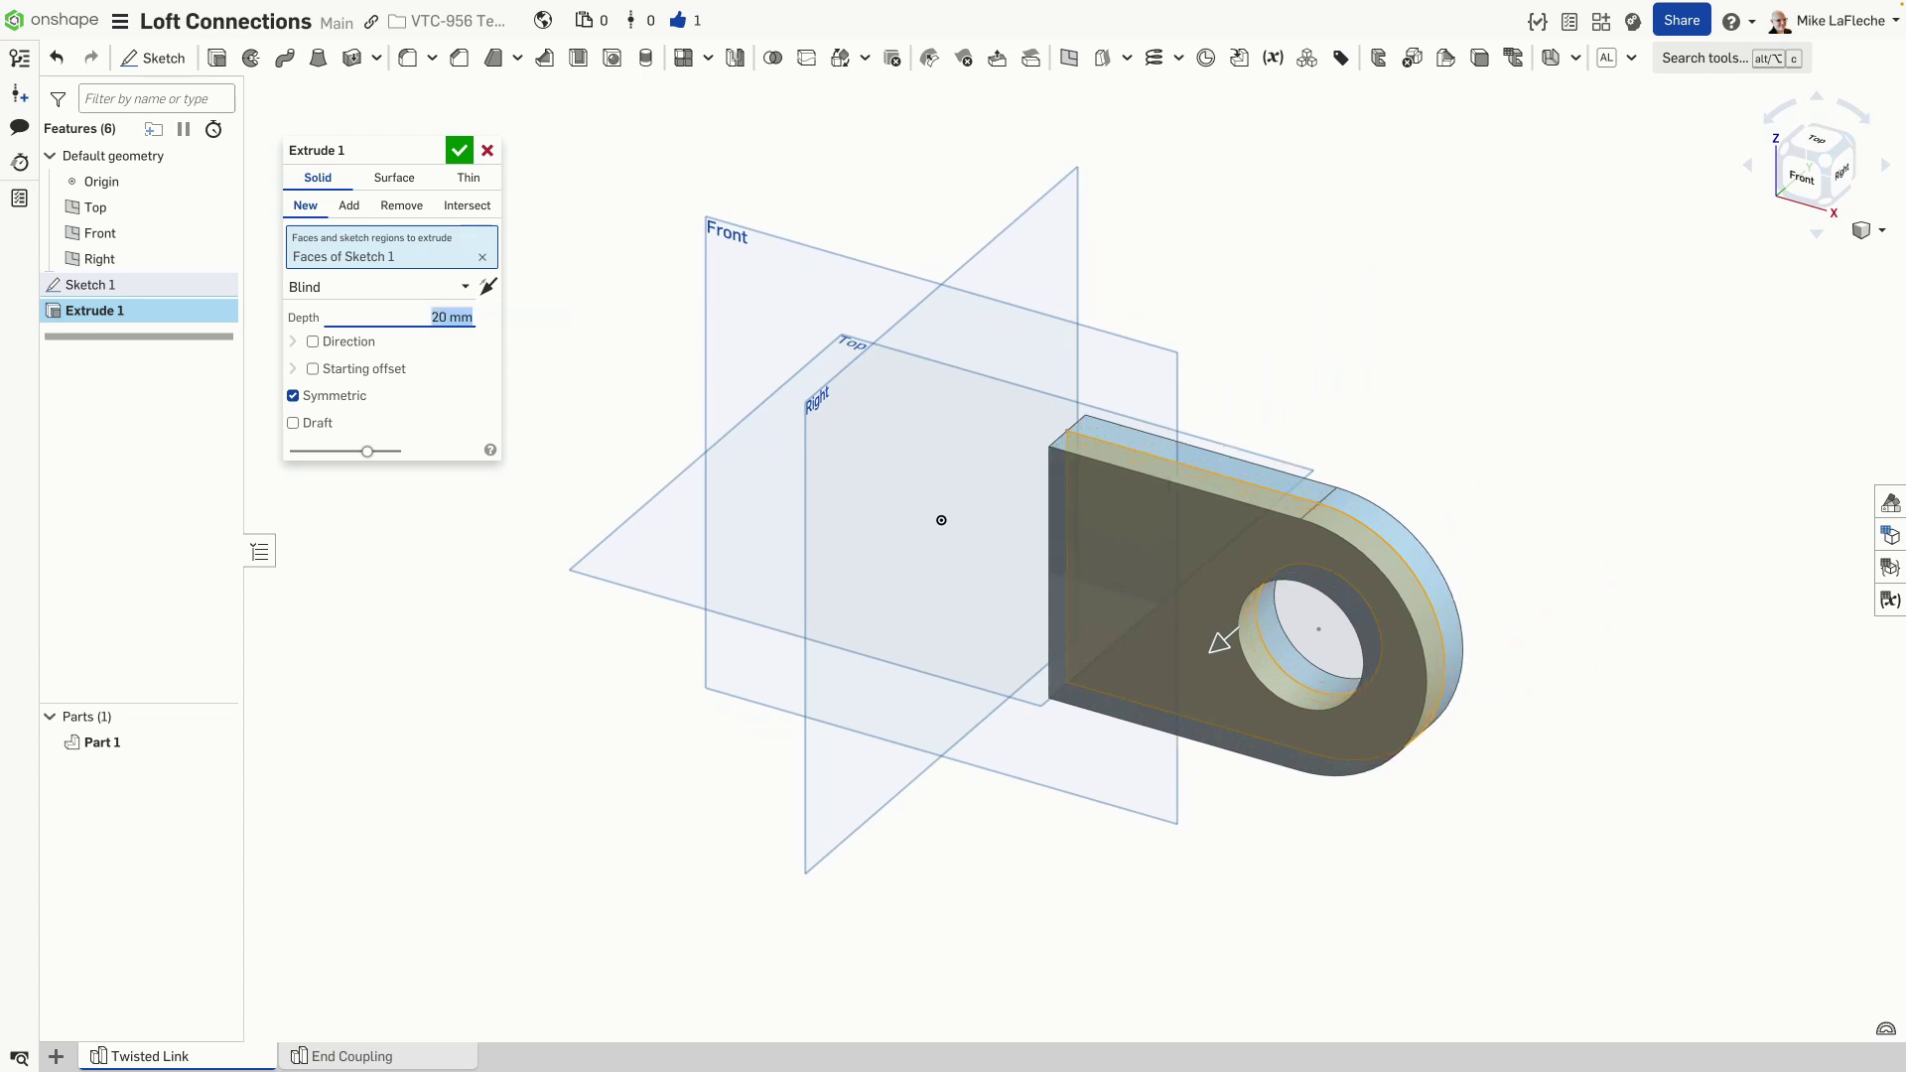
pyautogui.press('Return')
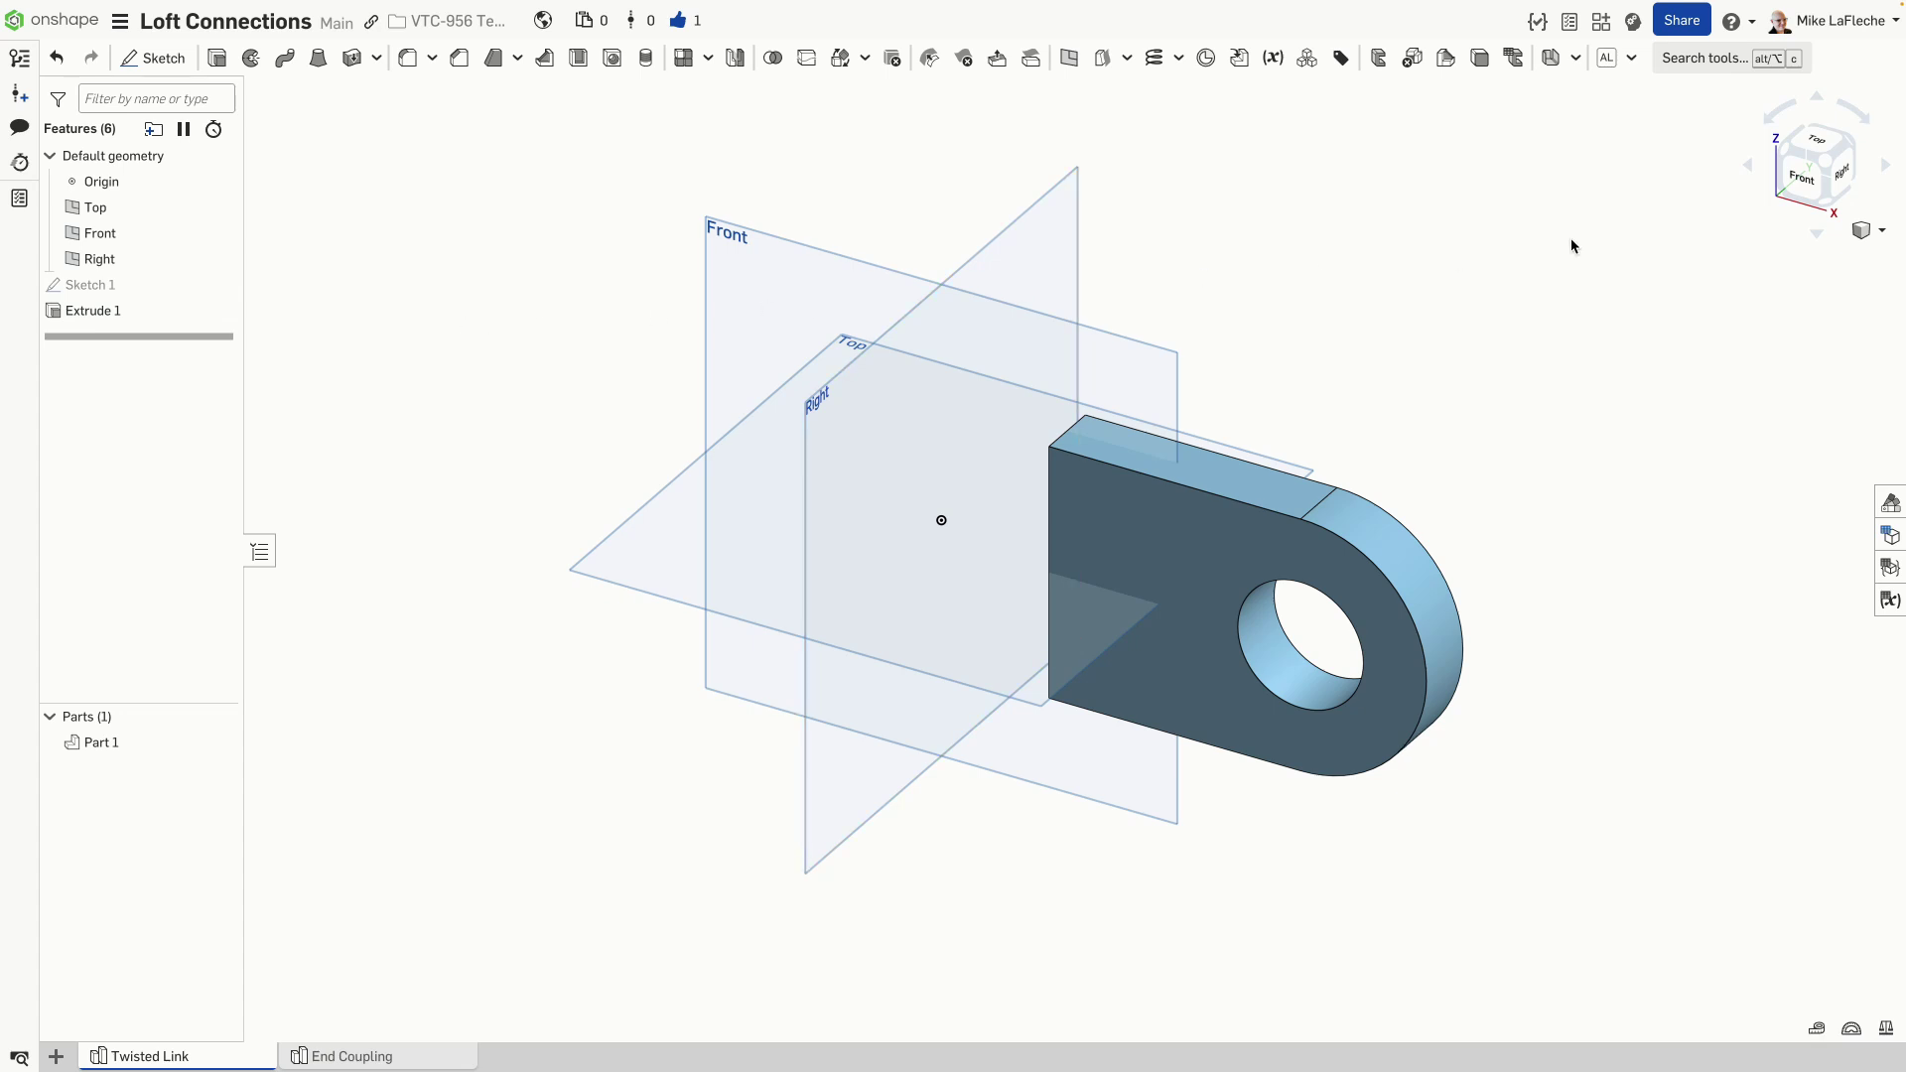
# Step: Start a Rotate transform of the extruded lug with Copy part enabled
pyautogui.press('s')
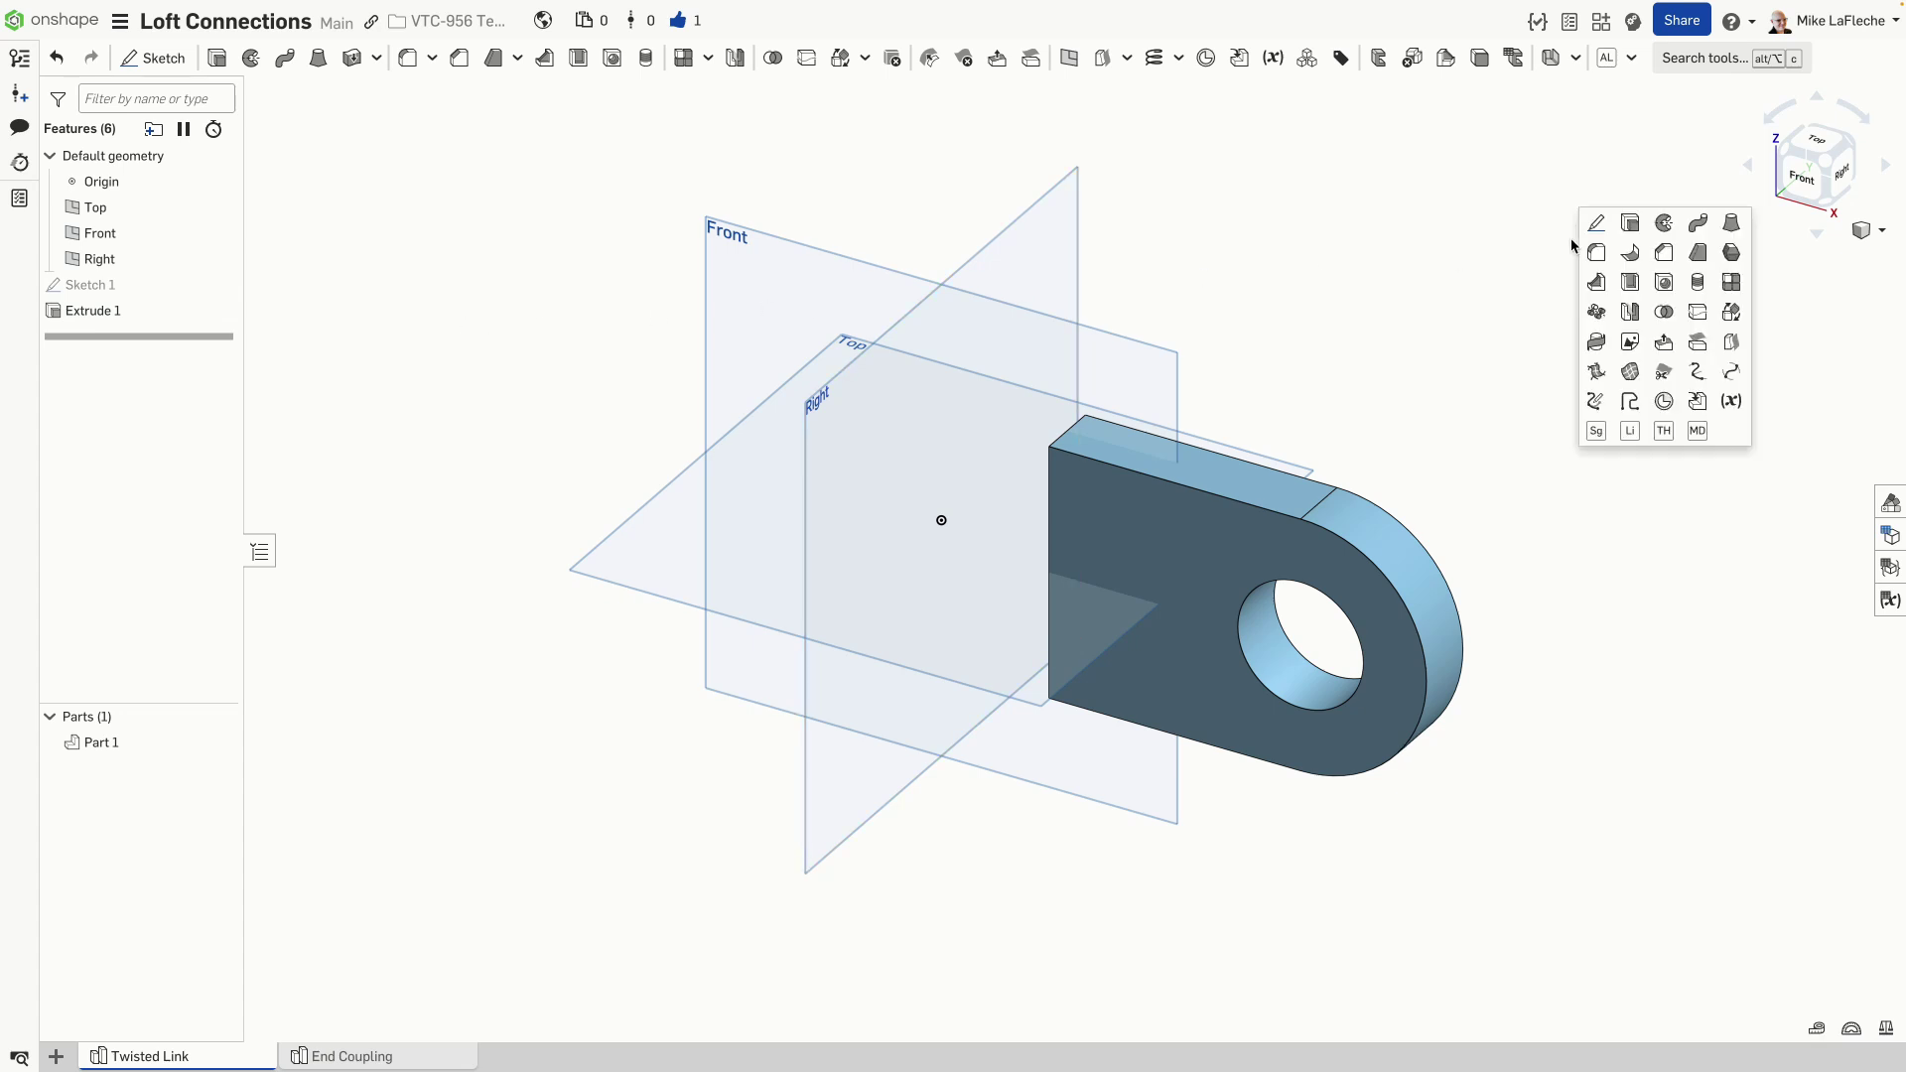
pyautogui.click(1731, 312)
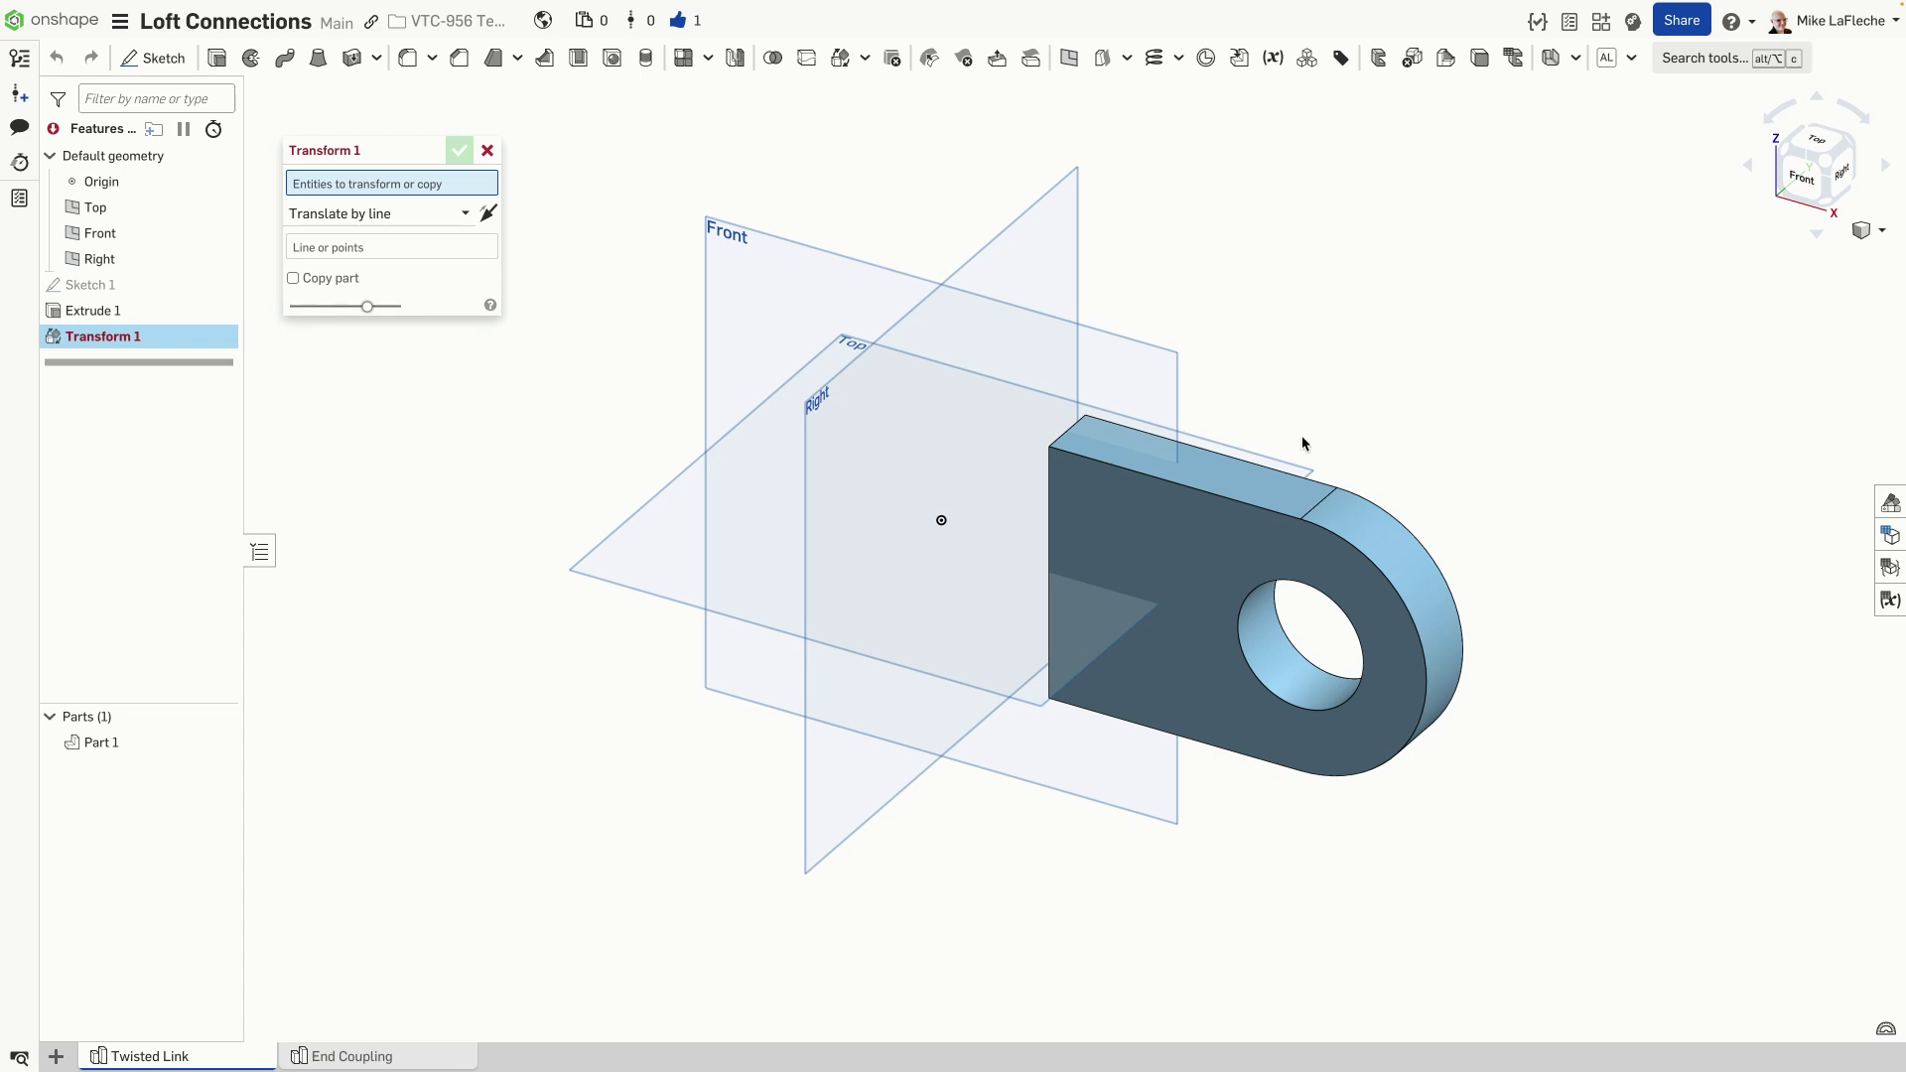
pyautogui.click(1237, 483)
pyautogui.click(293, 296)
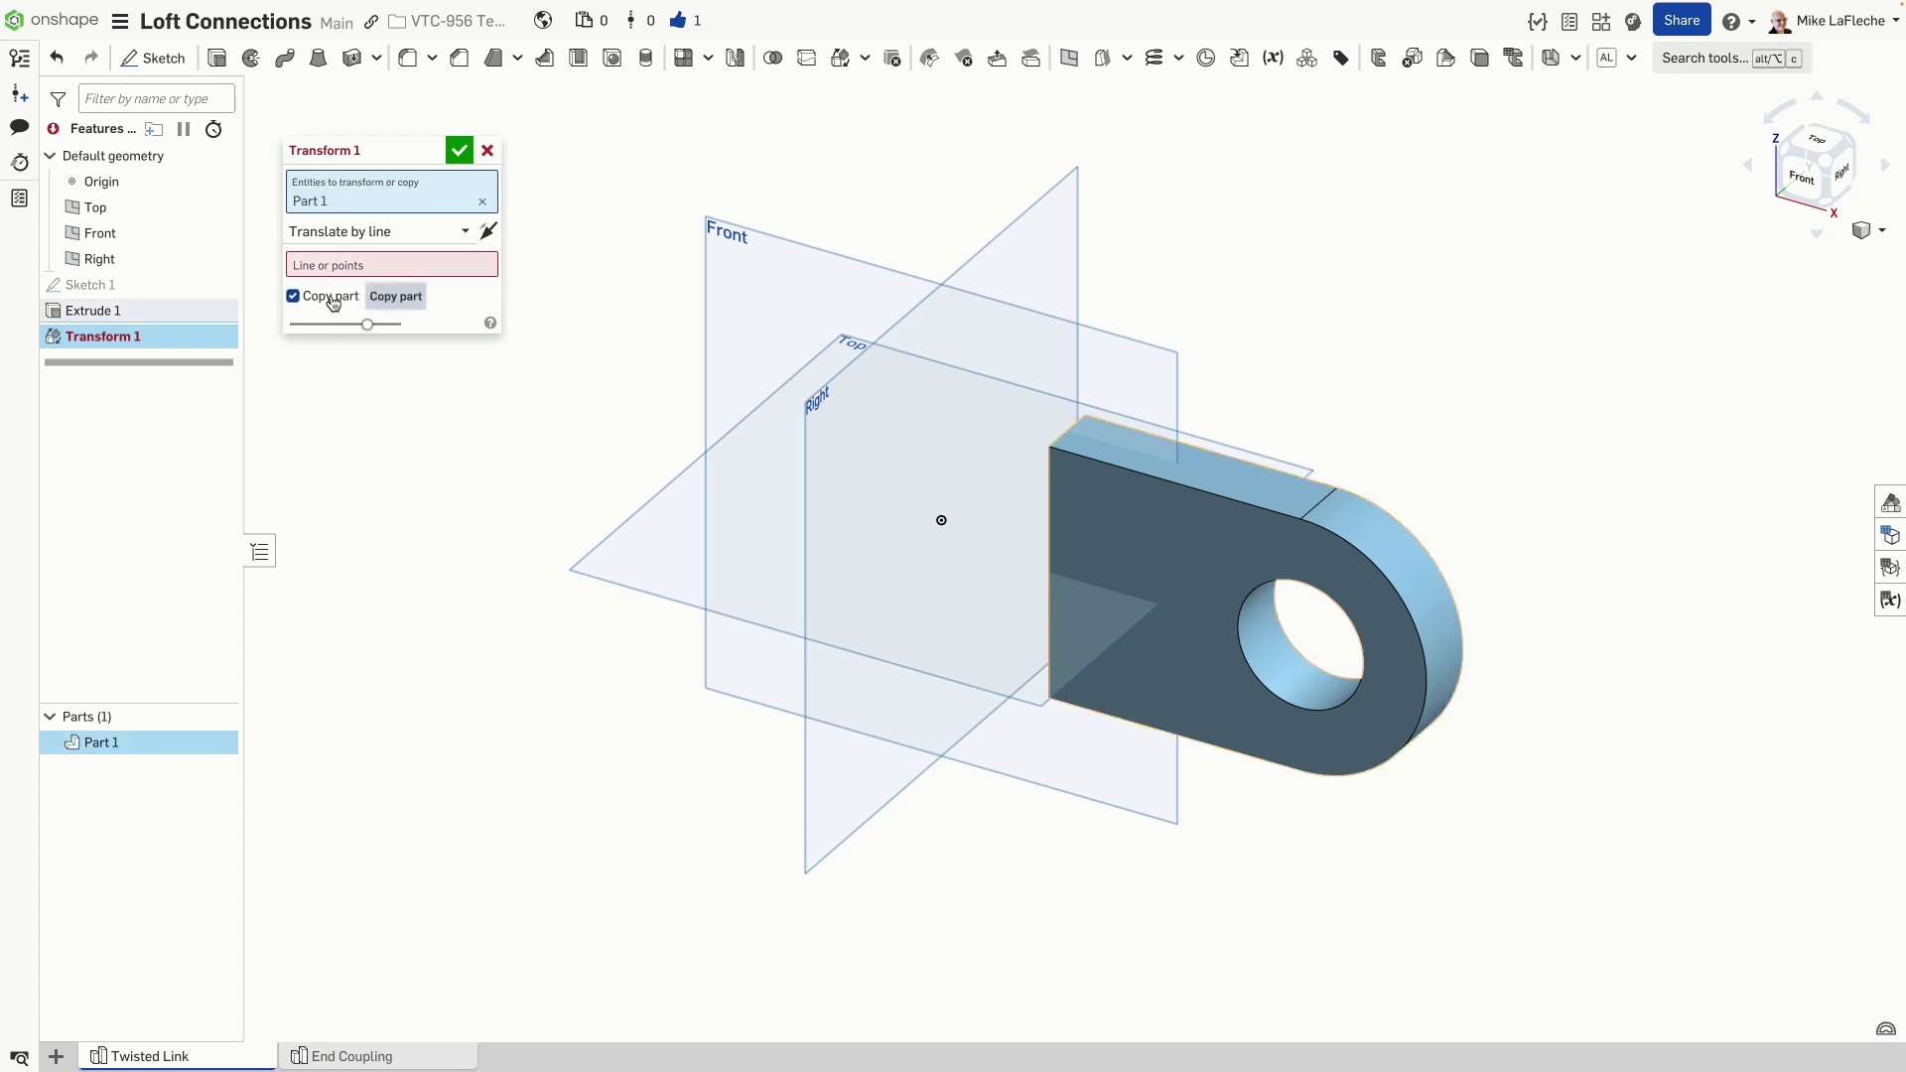
pyautogui.click(368, 245)
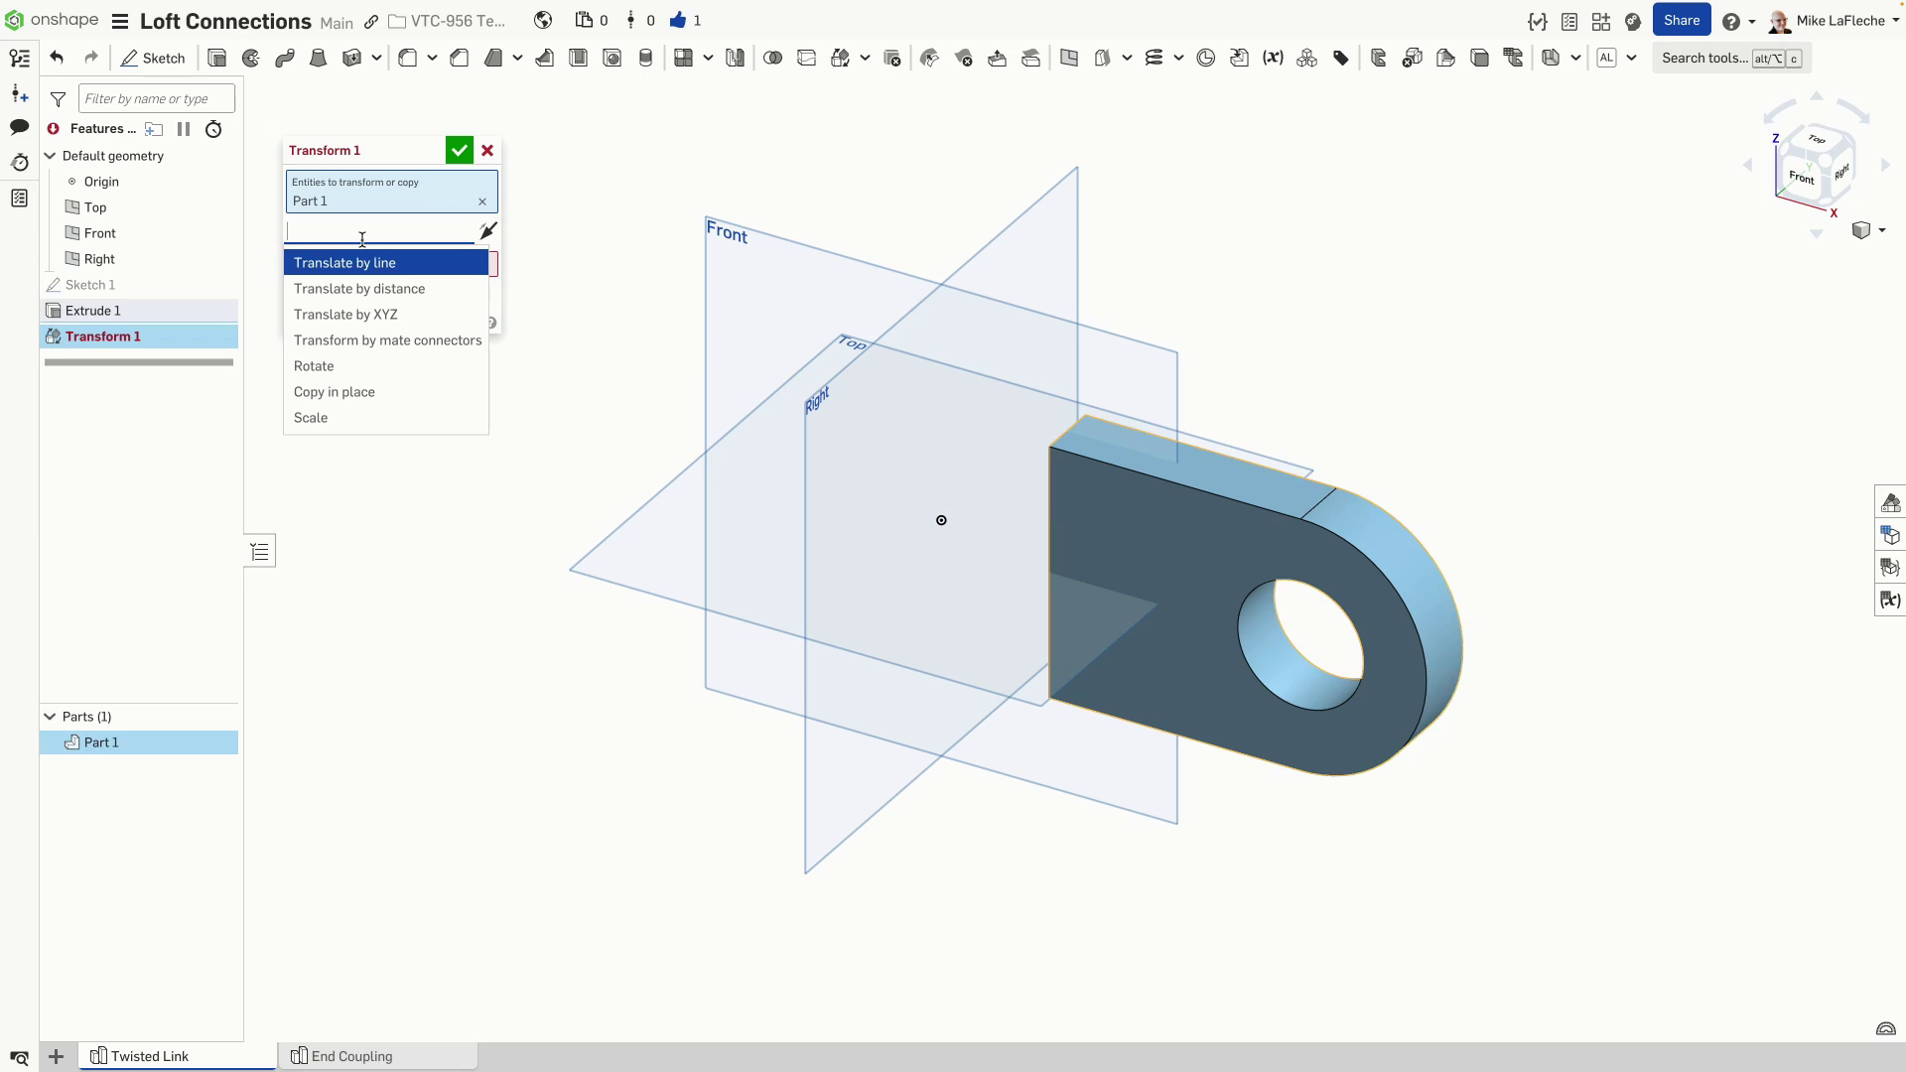
pyautogui.click(354, 368)
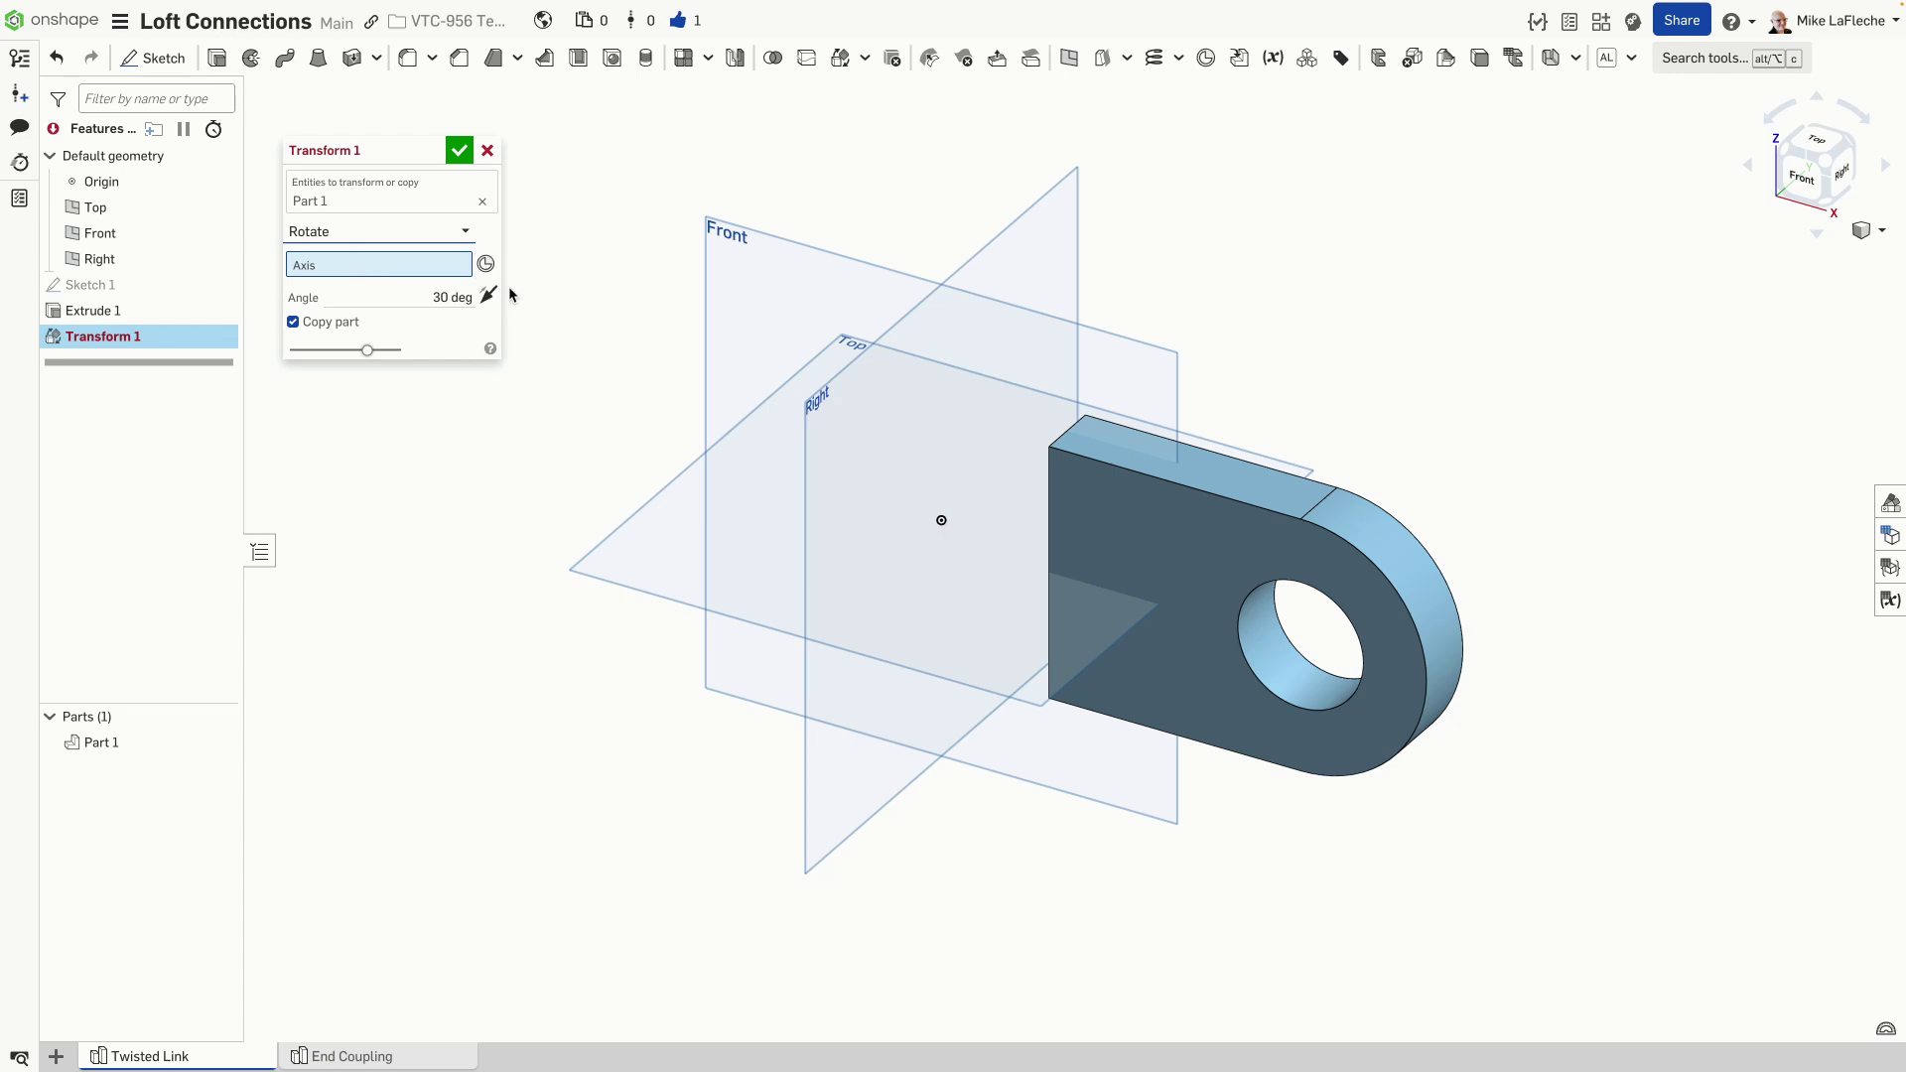
# Step: Rotate the lug copy 180 deg about the vertical axis of a mate connector at the origin and accept the transform
pyautogui.click(941, 520)
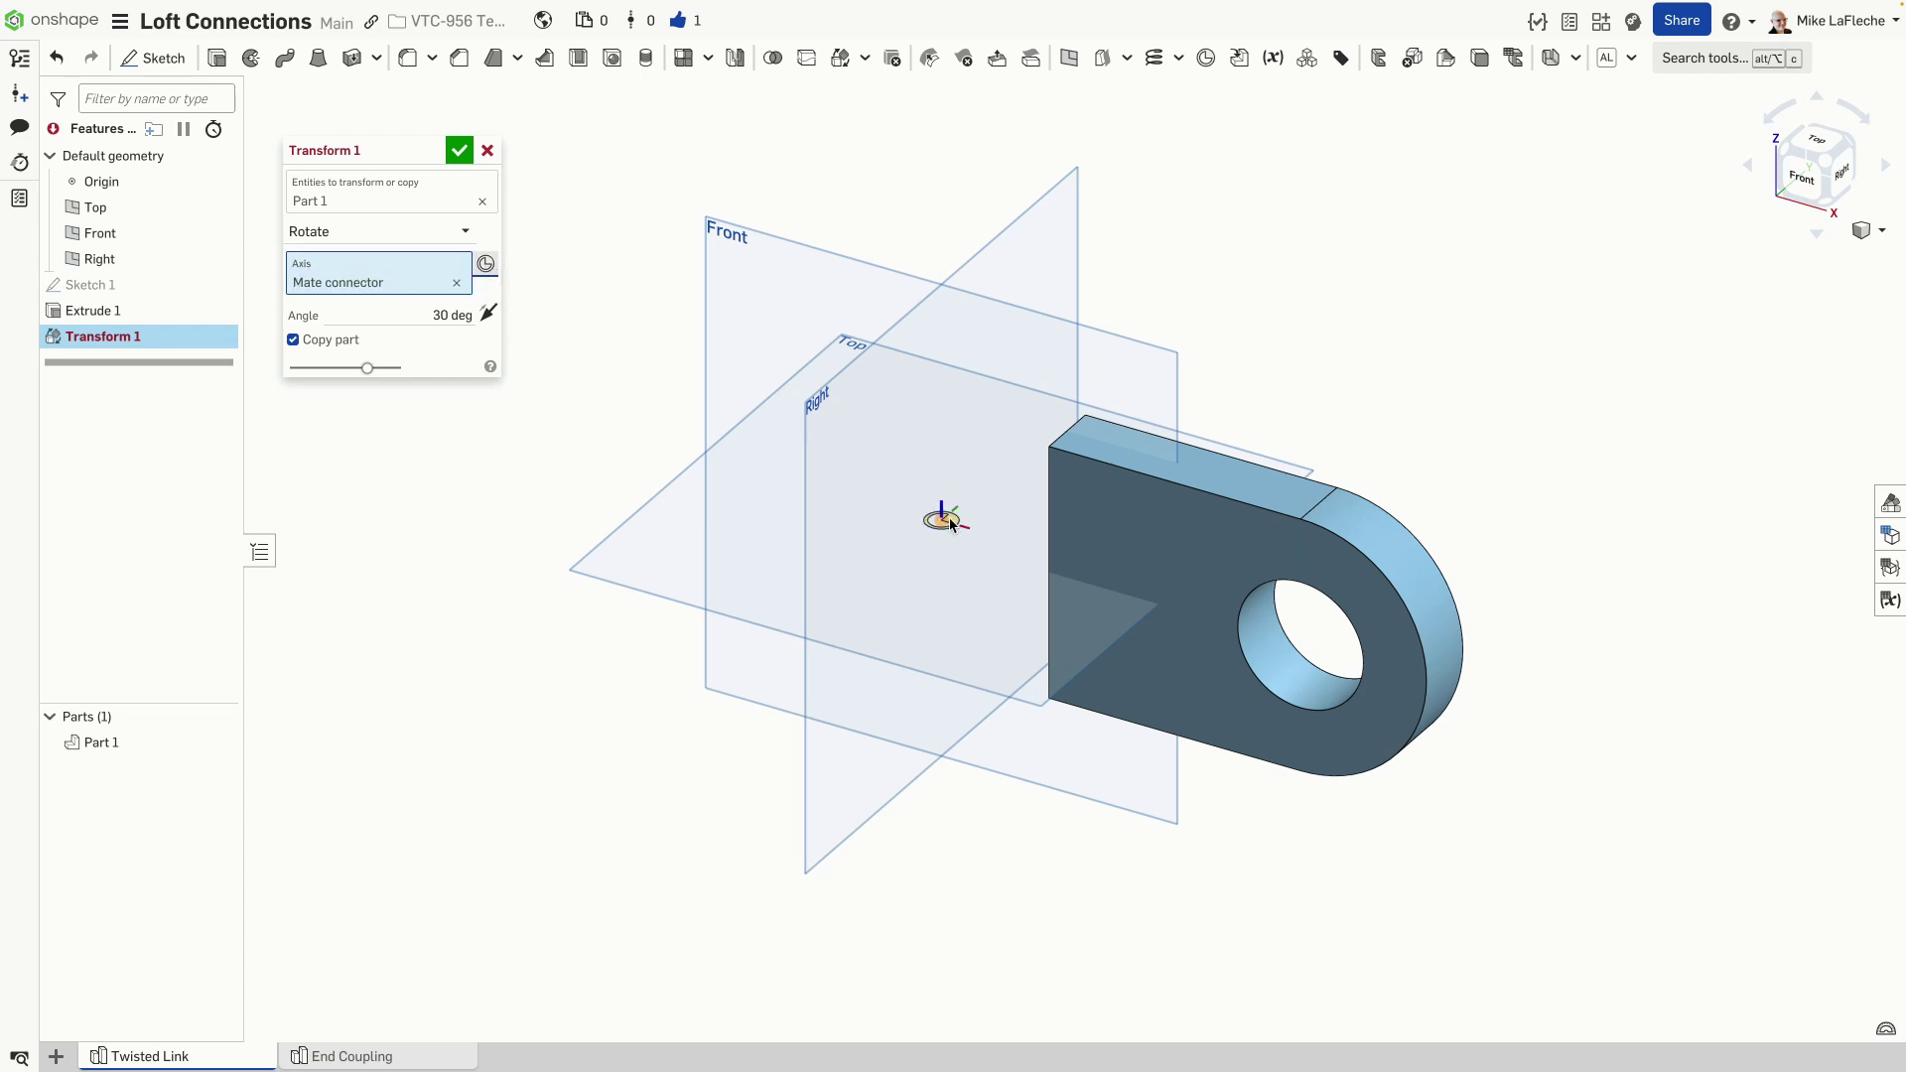
pyautogui.click(451, 315)
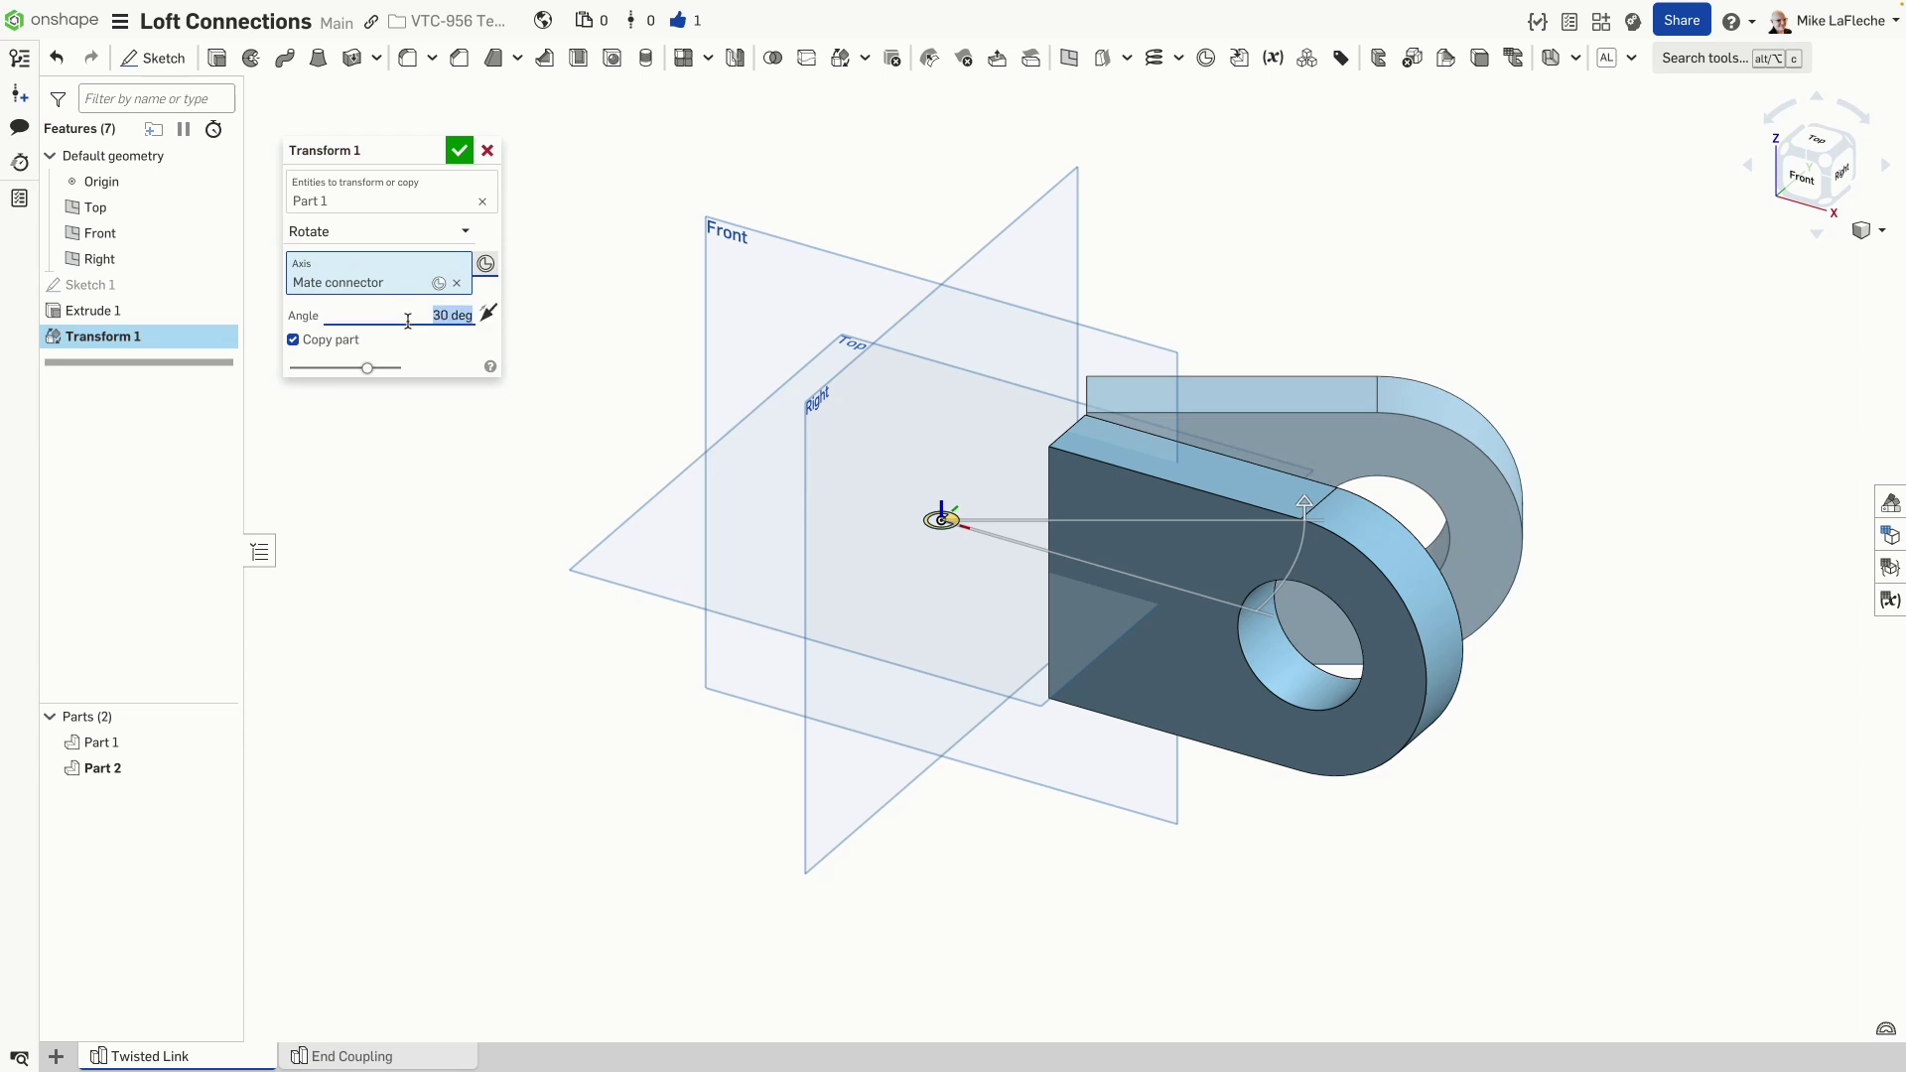
pyautogui.write('180')
pyautogui.press('Return')
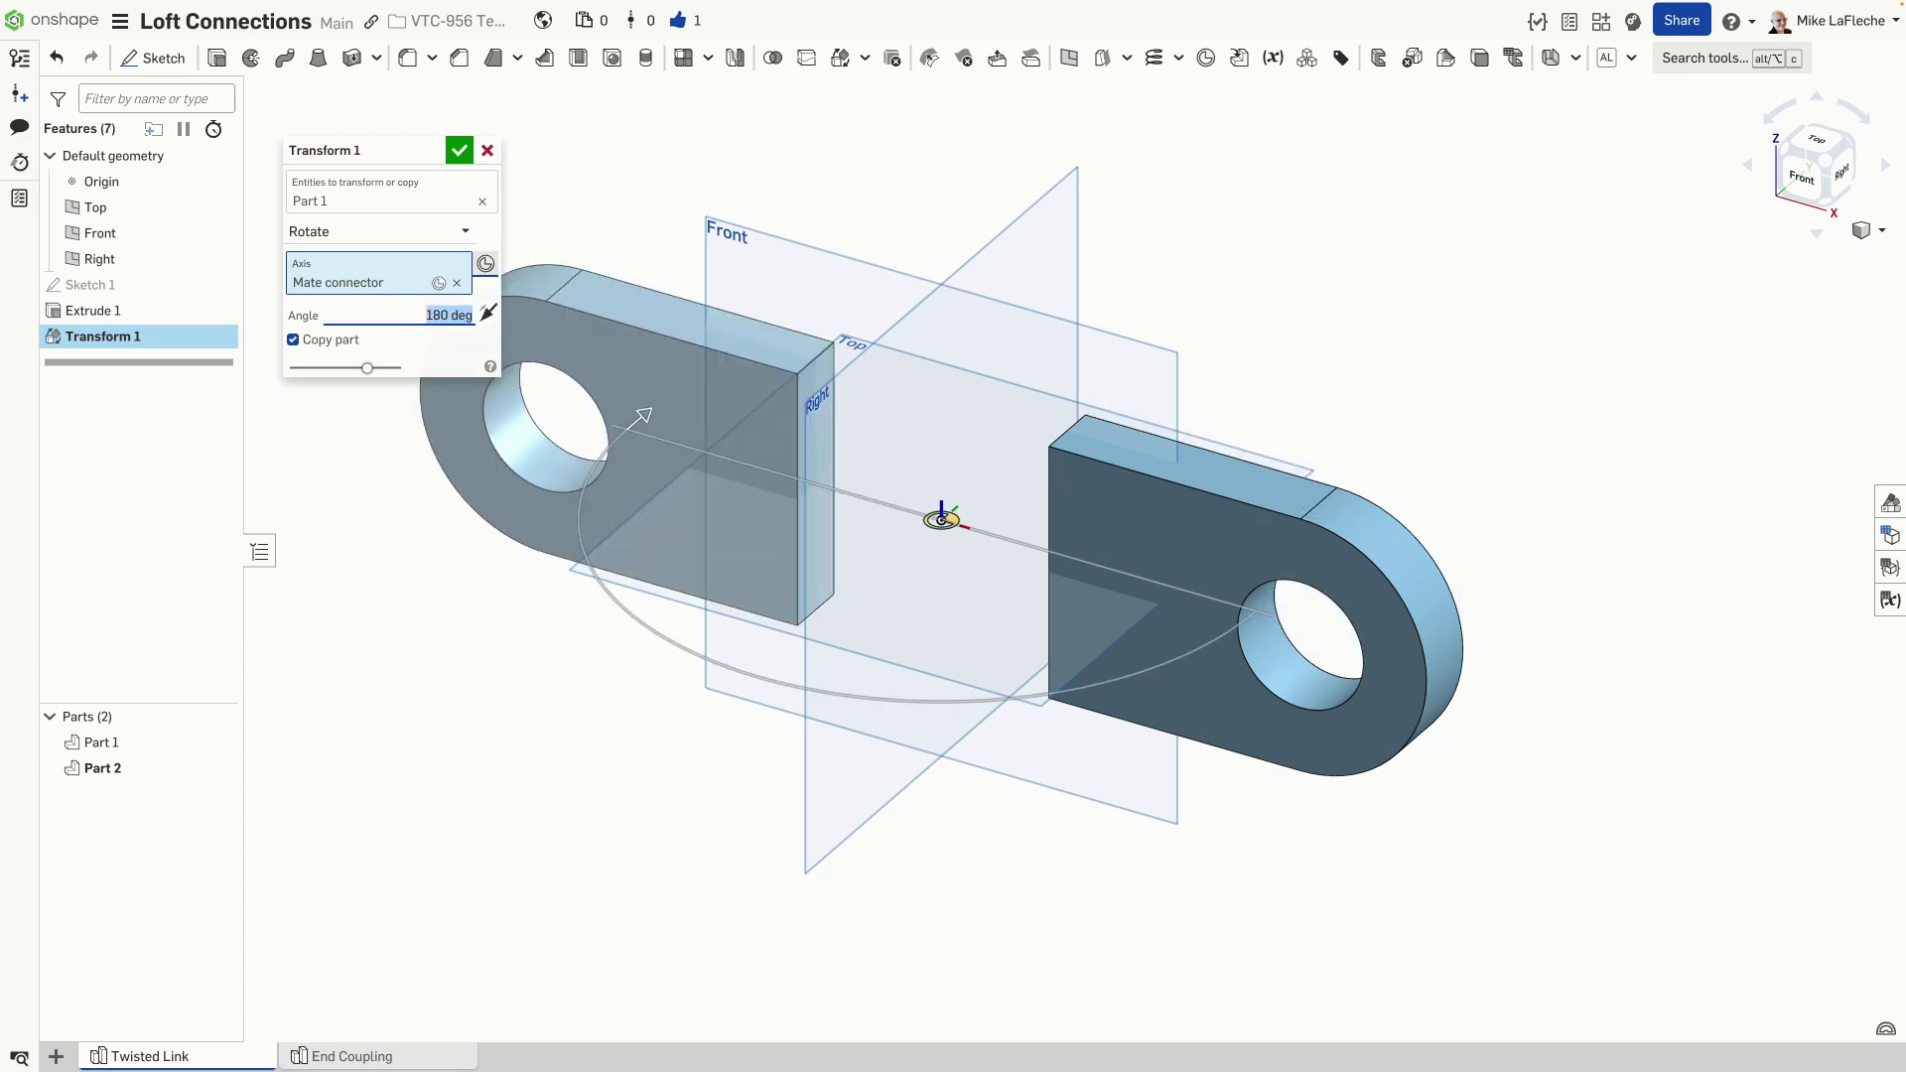
pyautogui.press('Return')
# Step: Start a second Rotate transform on the copied lug without copying it and set the angle to 90 deg
pyautogui.press('s')
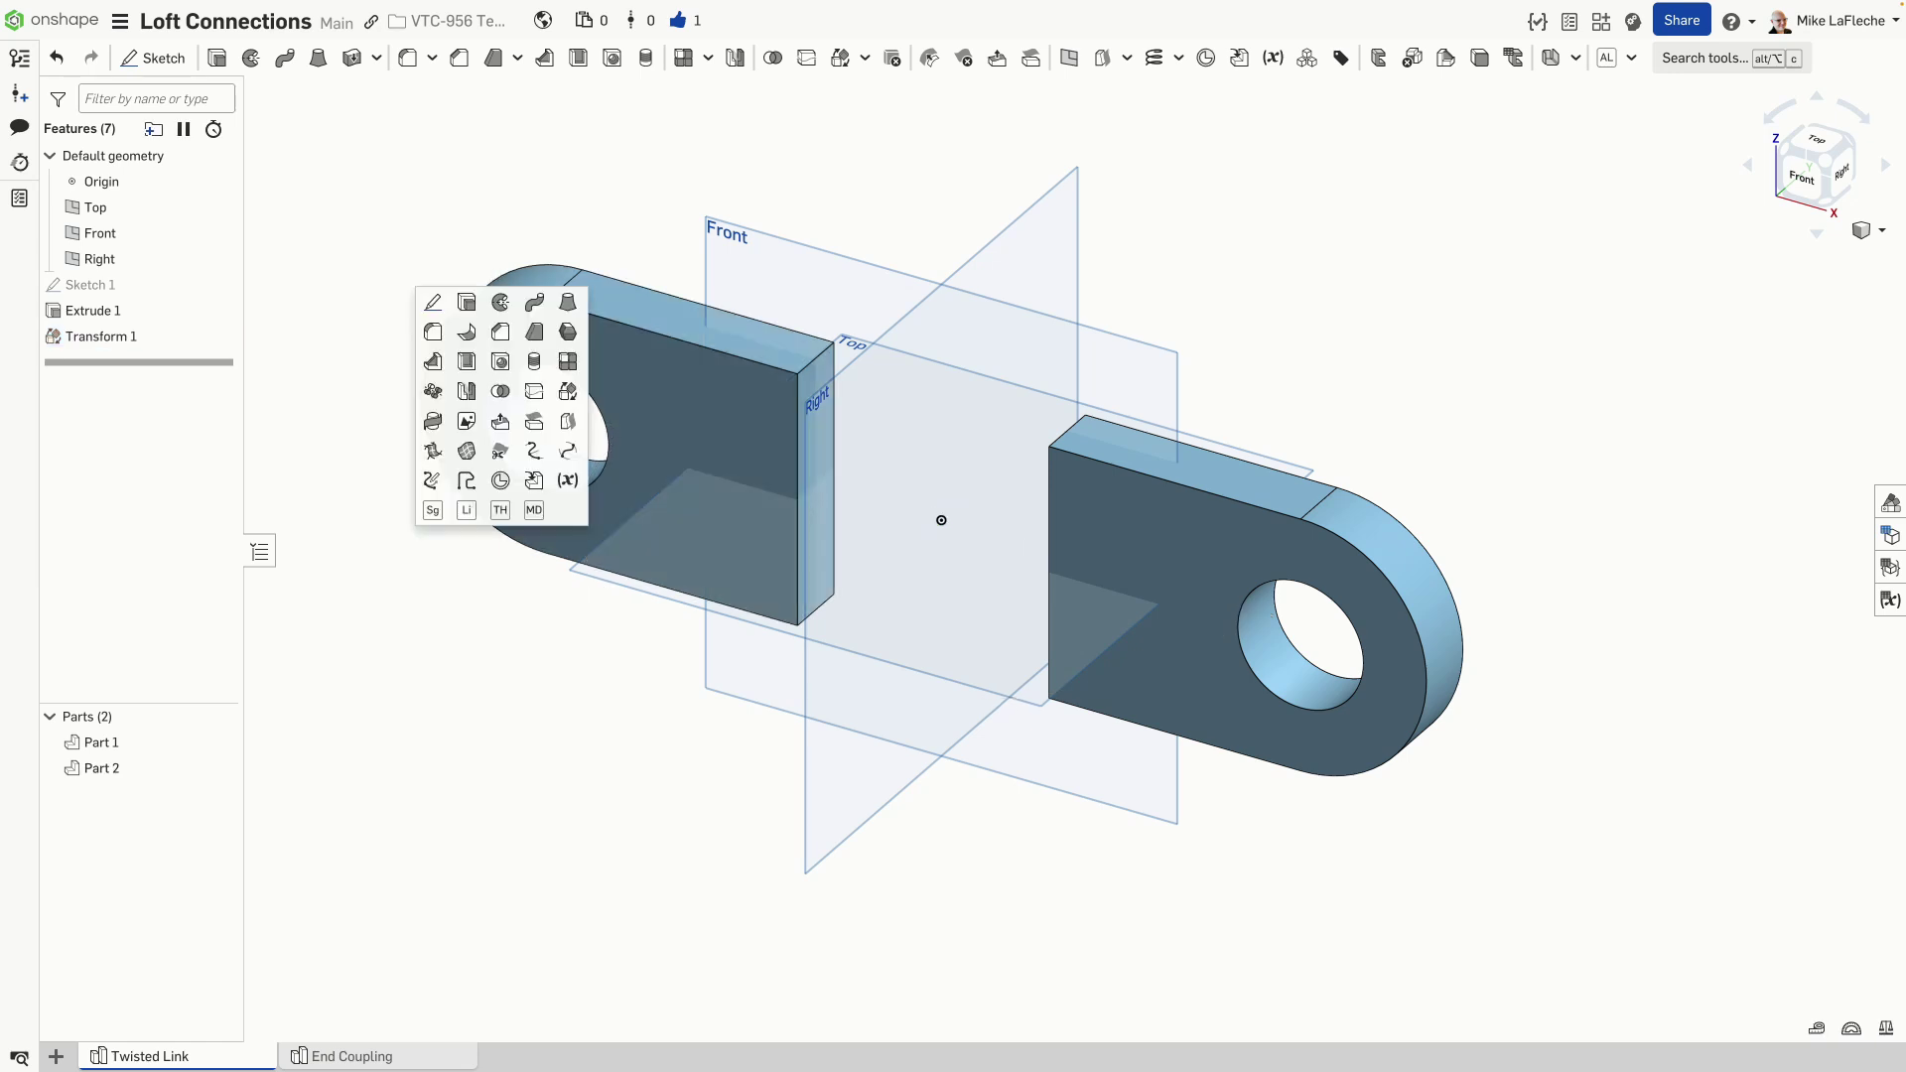
pyautogui.click(572, 393)
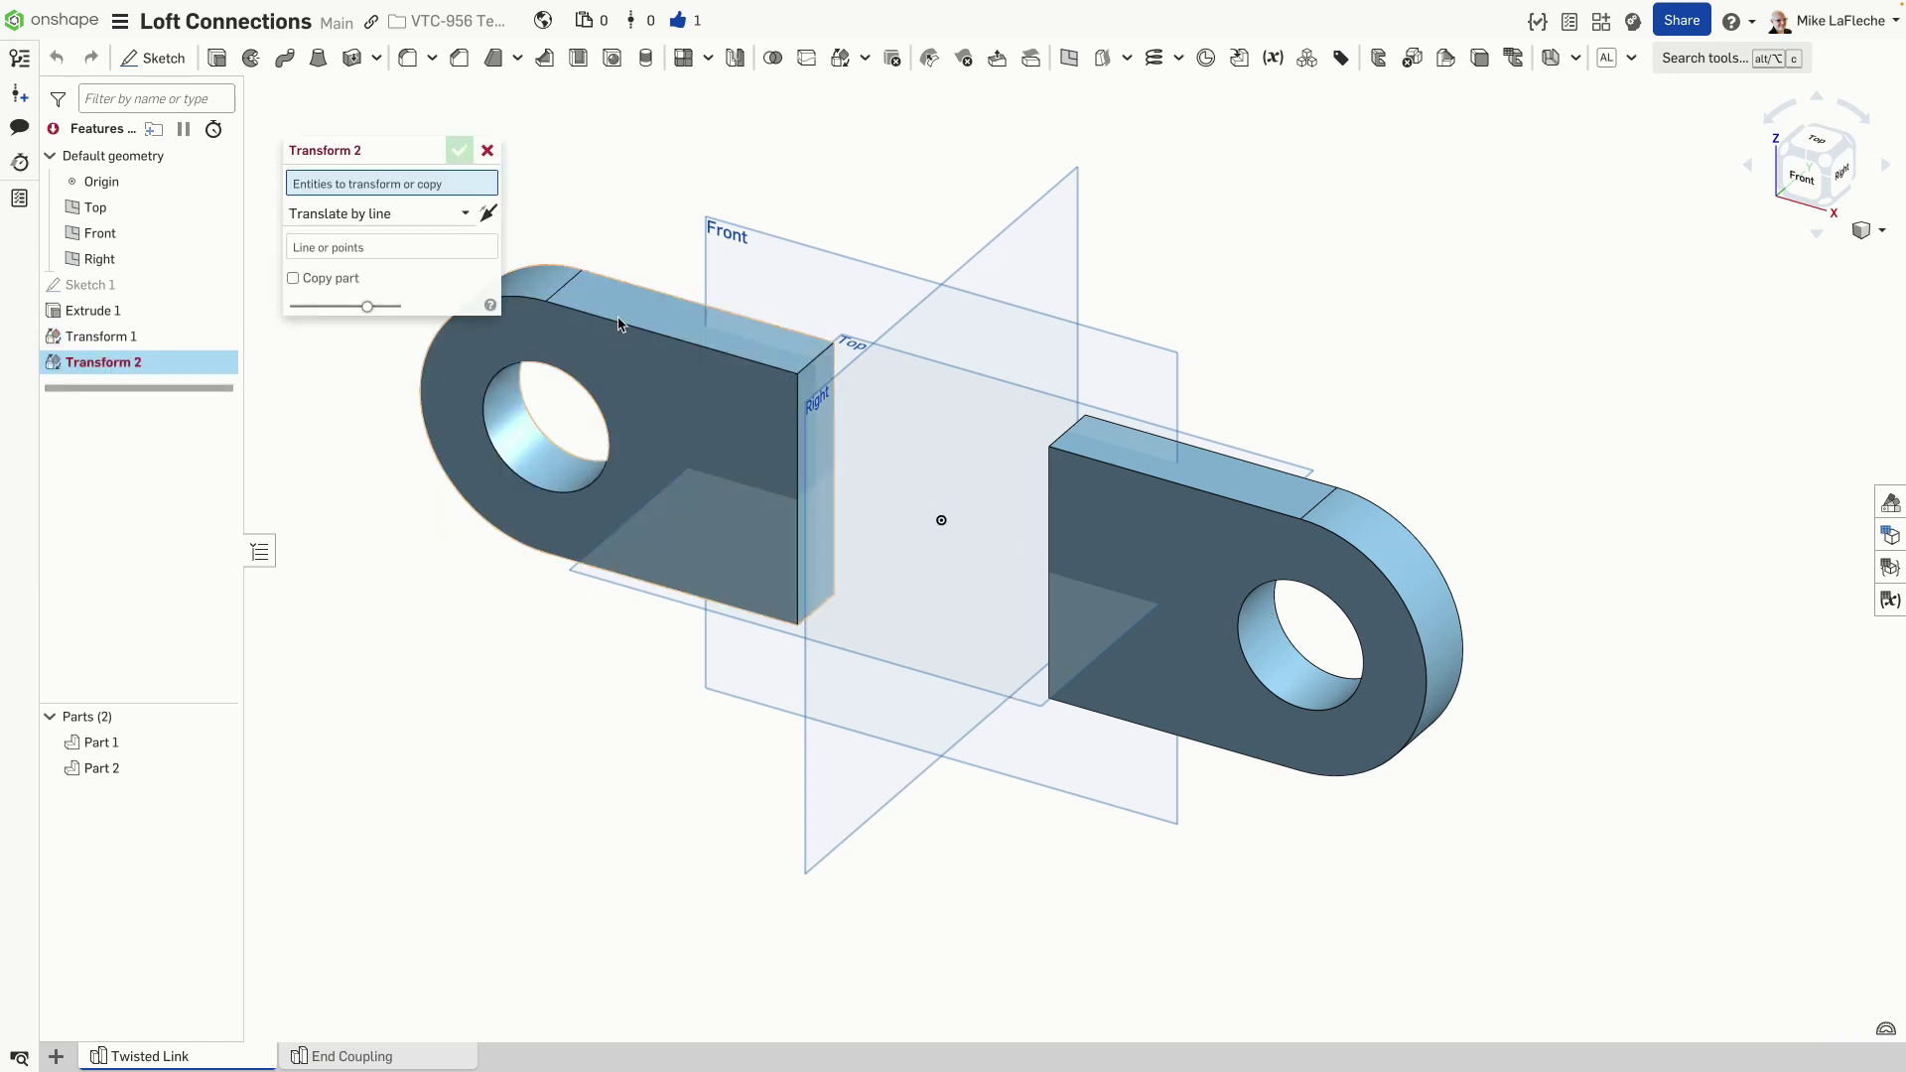
pyautogui.click(572, 393)
pyautogui.click(392, 230)
pyautogui.click(360, 368)
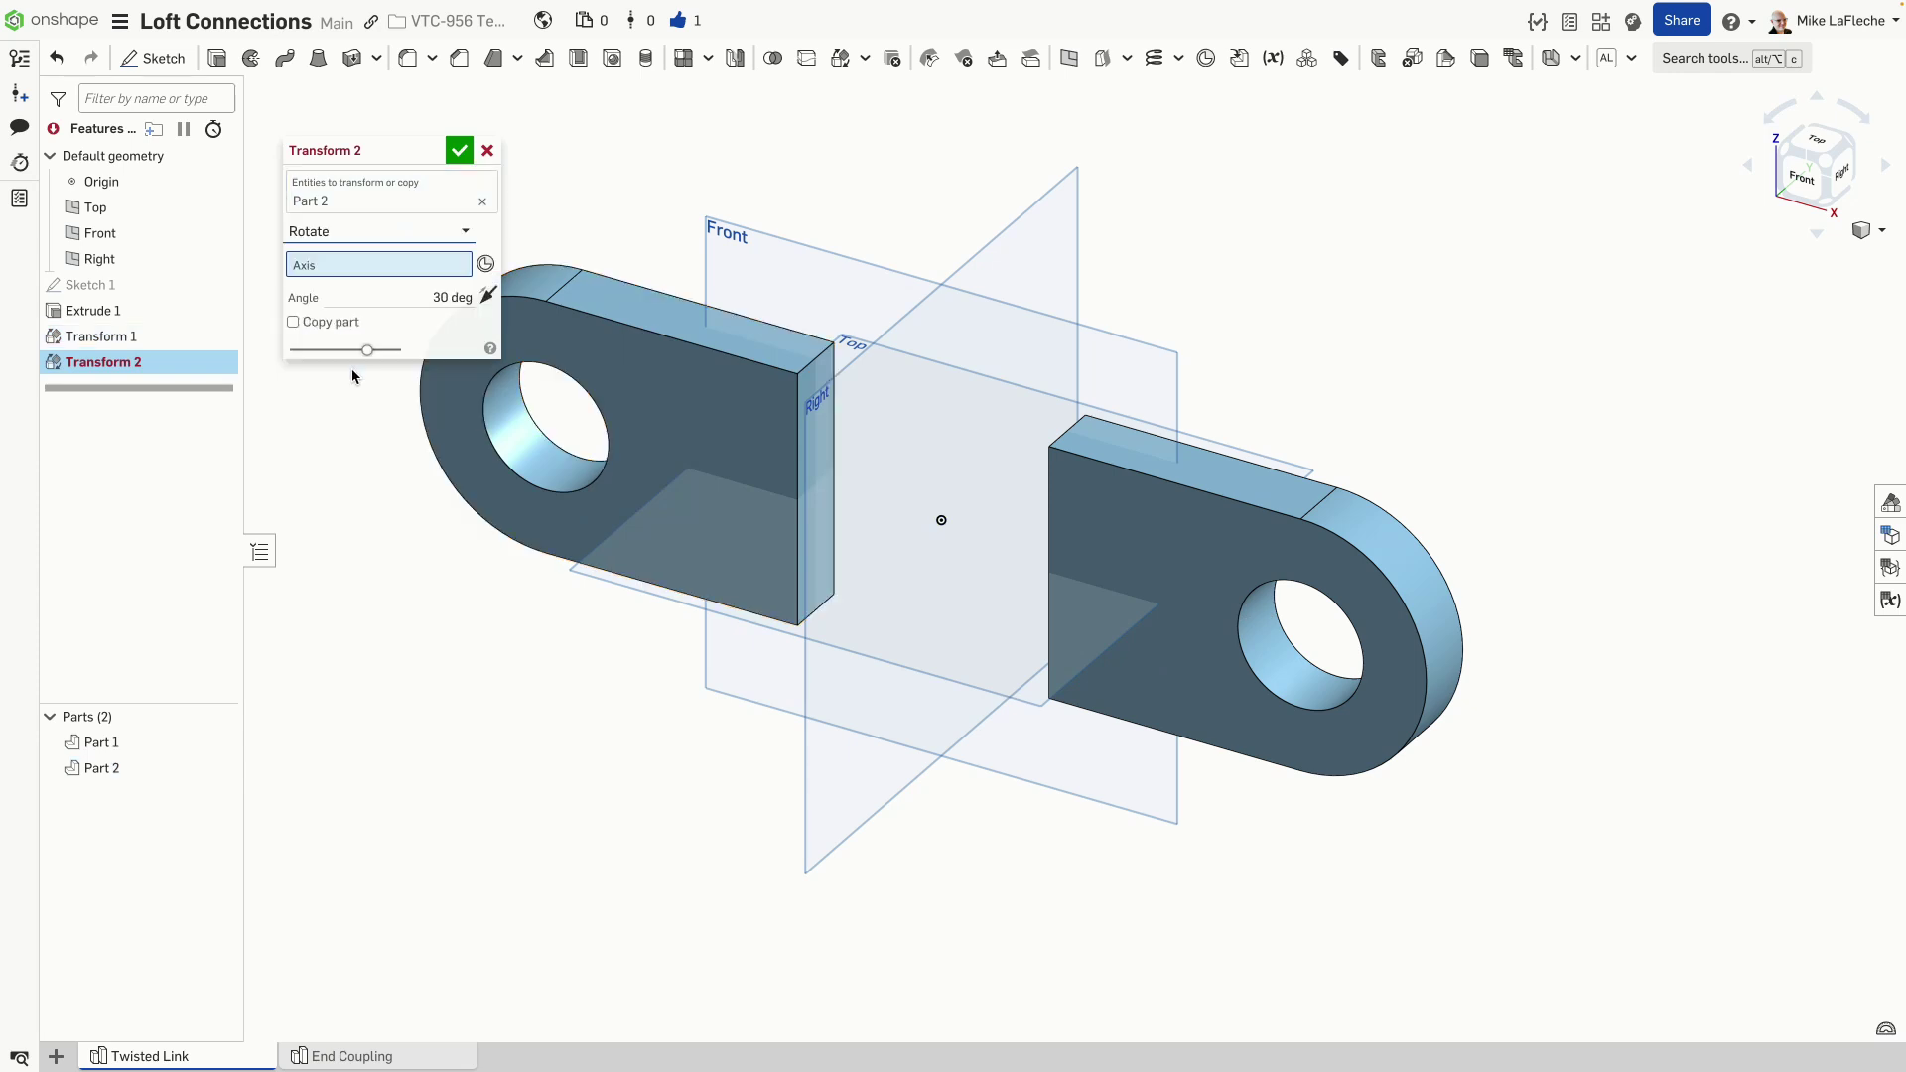
pyautogui.click(408, 301)
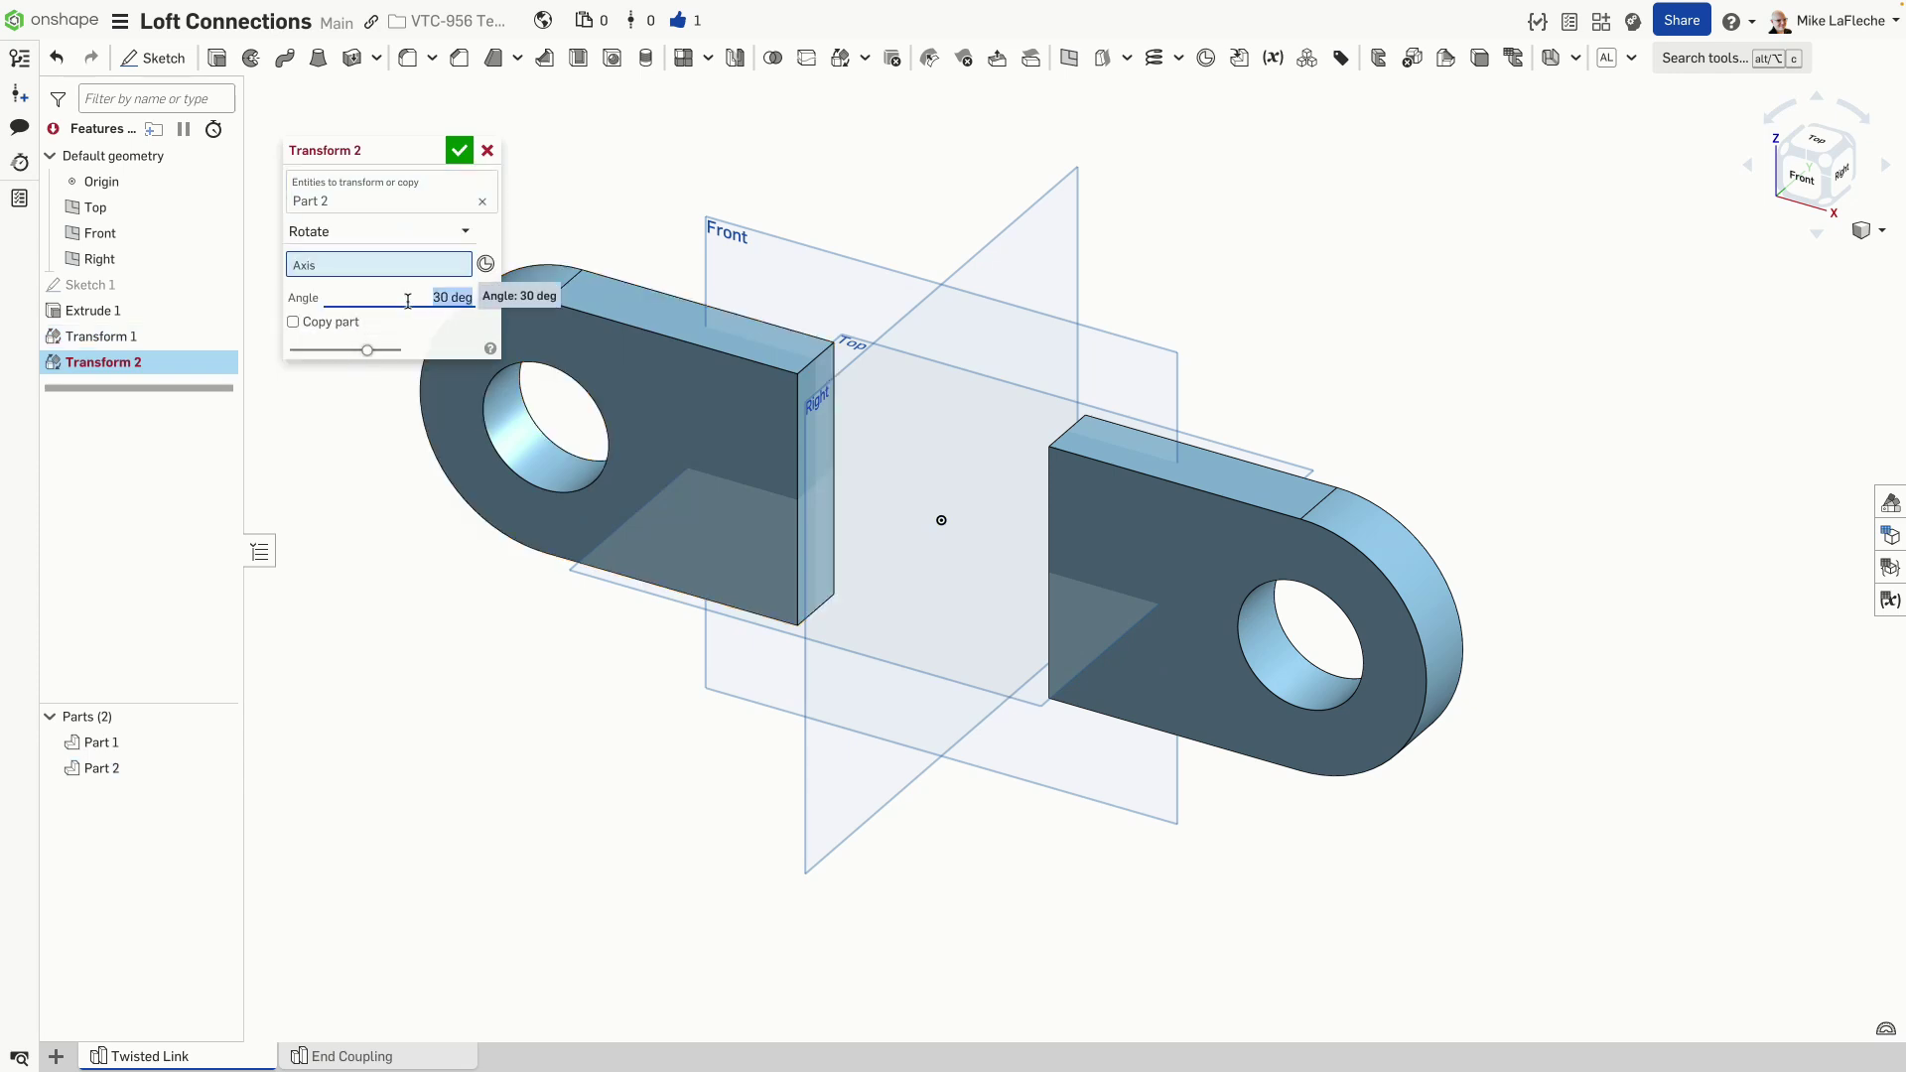
pyautogui.write('90')
pyautogui.press('Return')
# Step: Use a mate connector at the centre of the copied lug's flat end face as the rotation axis and accept the transform
pyautogui.click(385, 278)
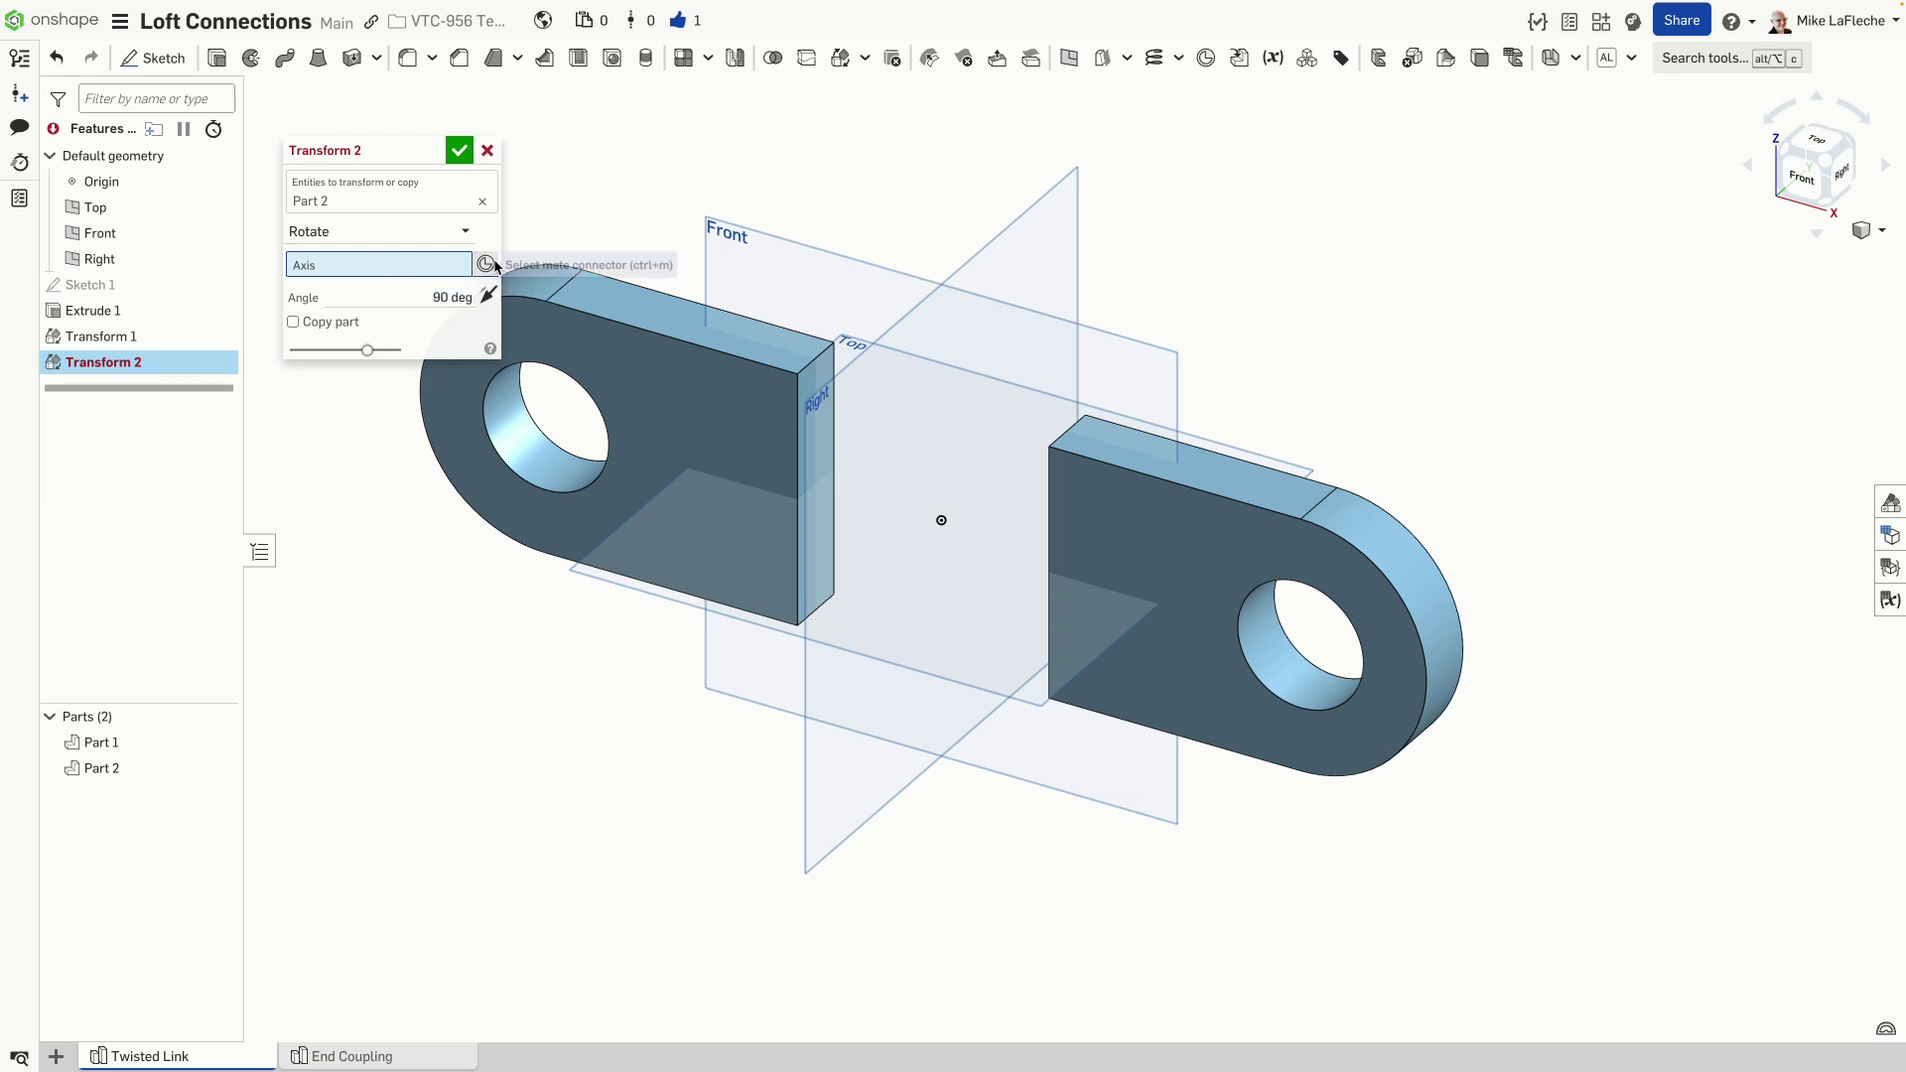
pyautogui.click(822, 487)
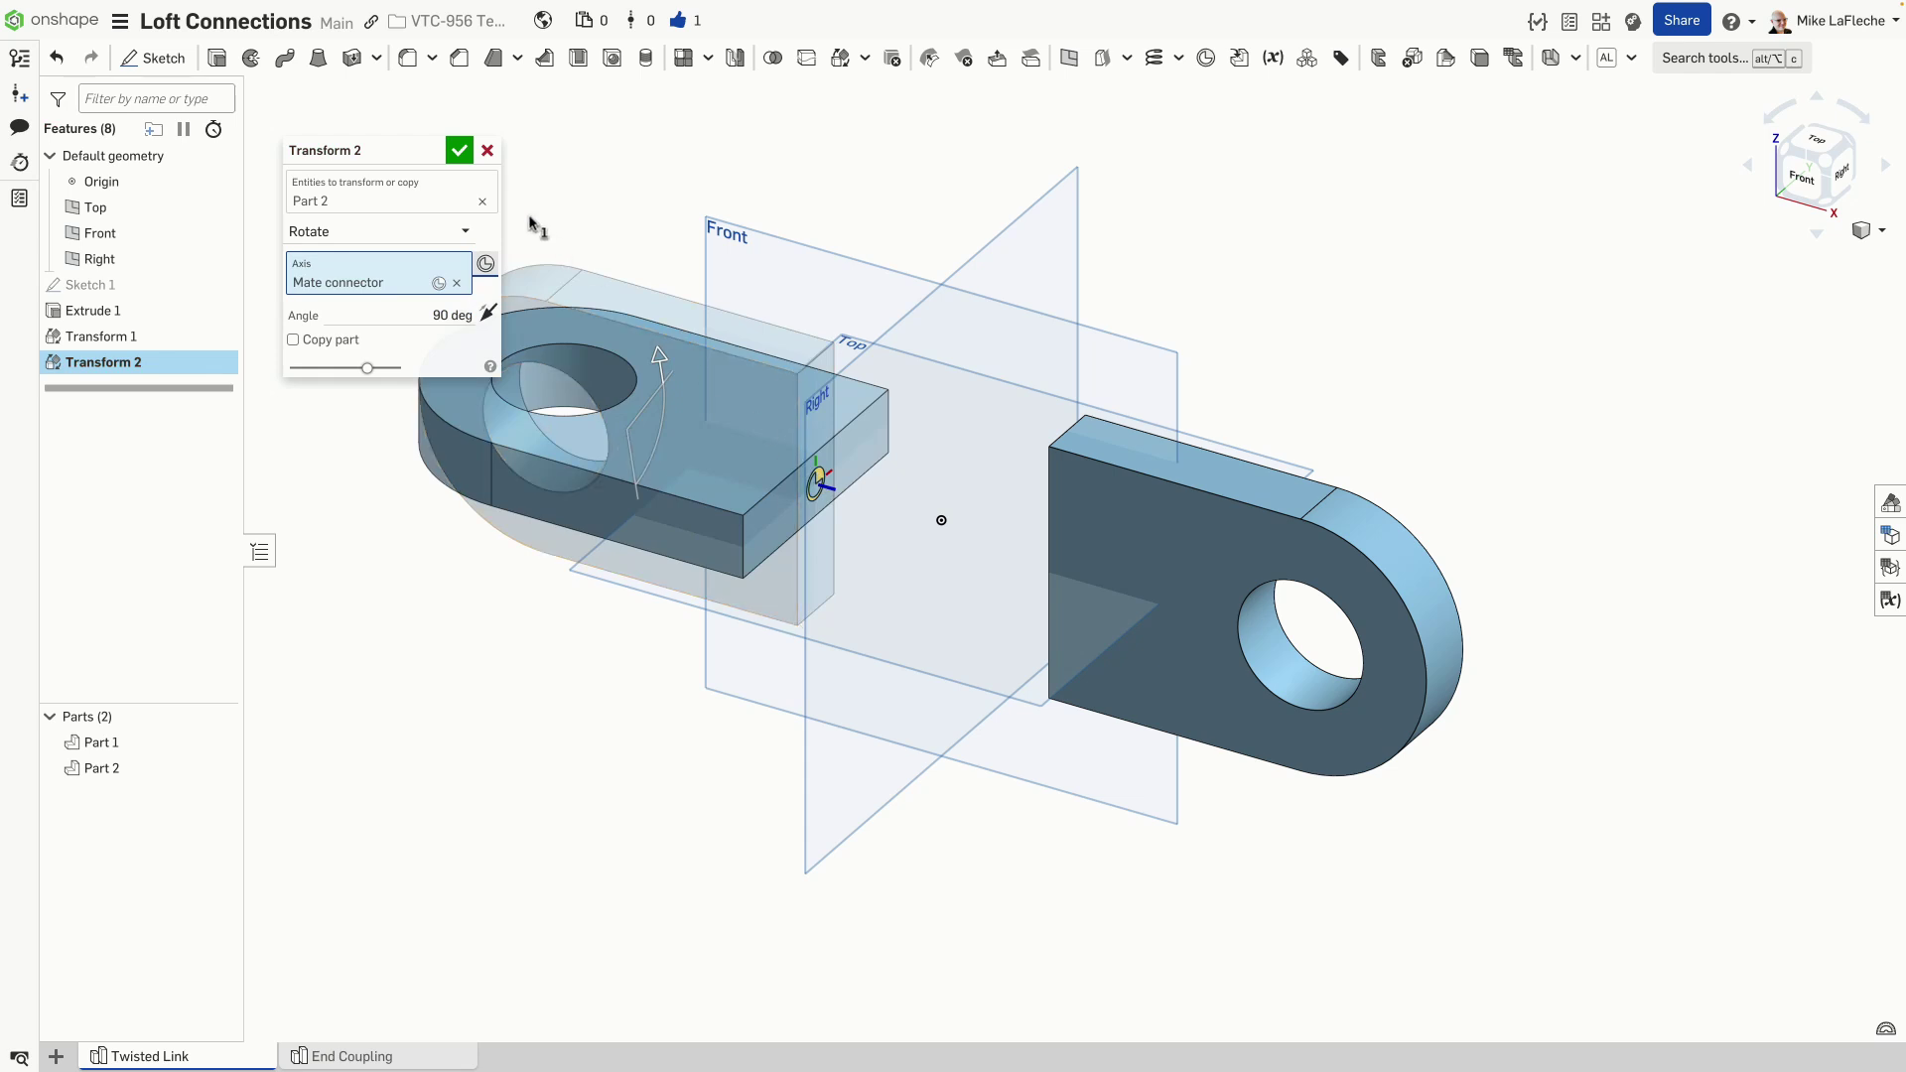
pyautogui.click(459, 150)
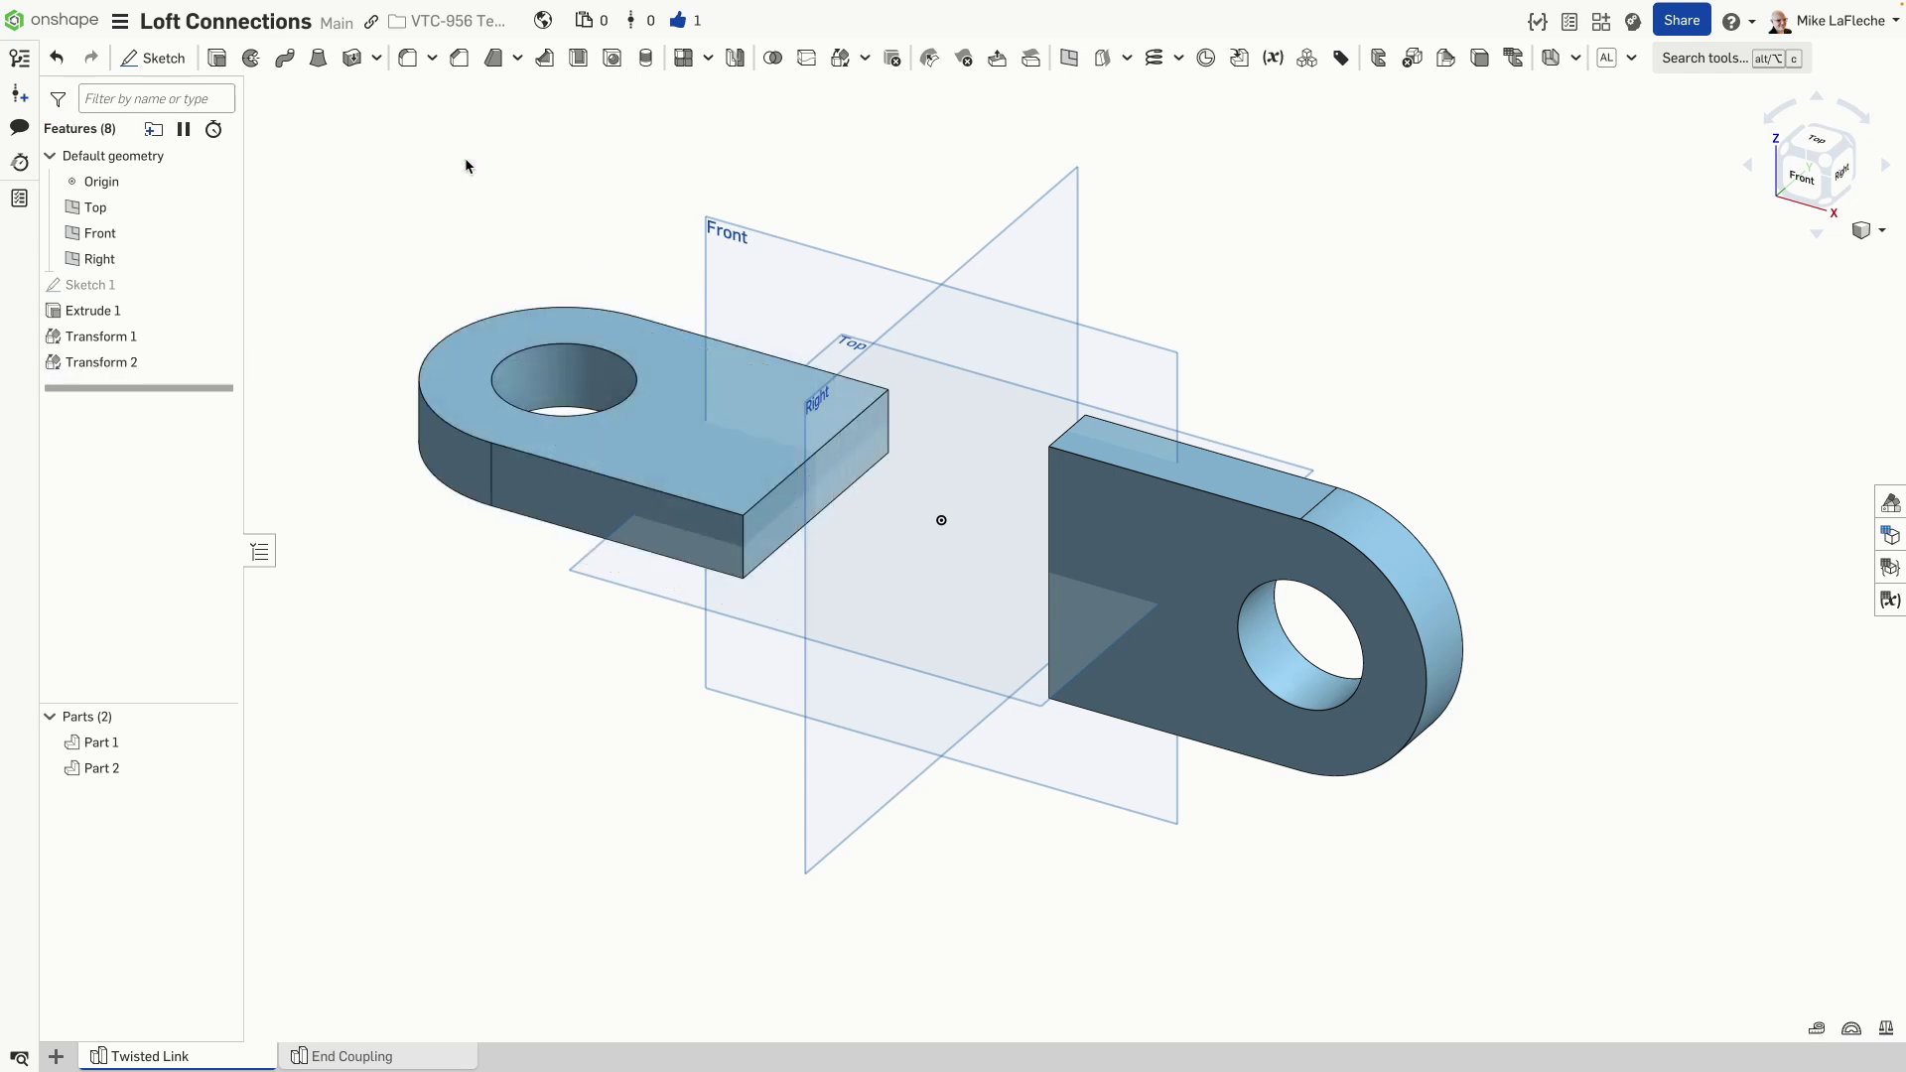
# Step: Hide the default planes and loft a new solid between the facing flat end faces of the two lugs
pyautogui.press('p')
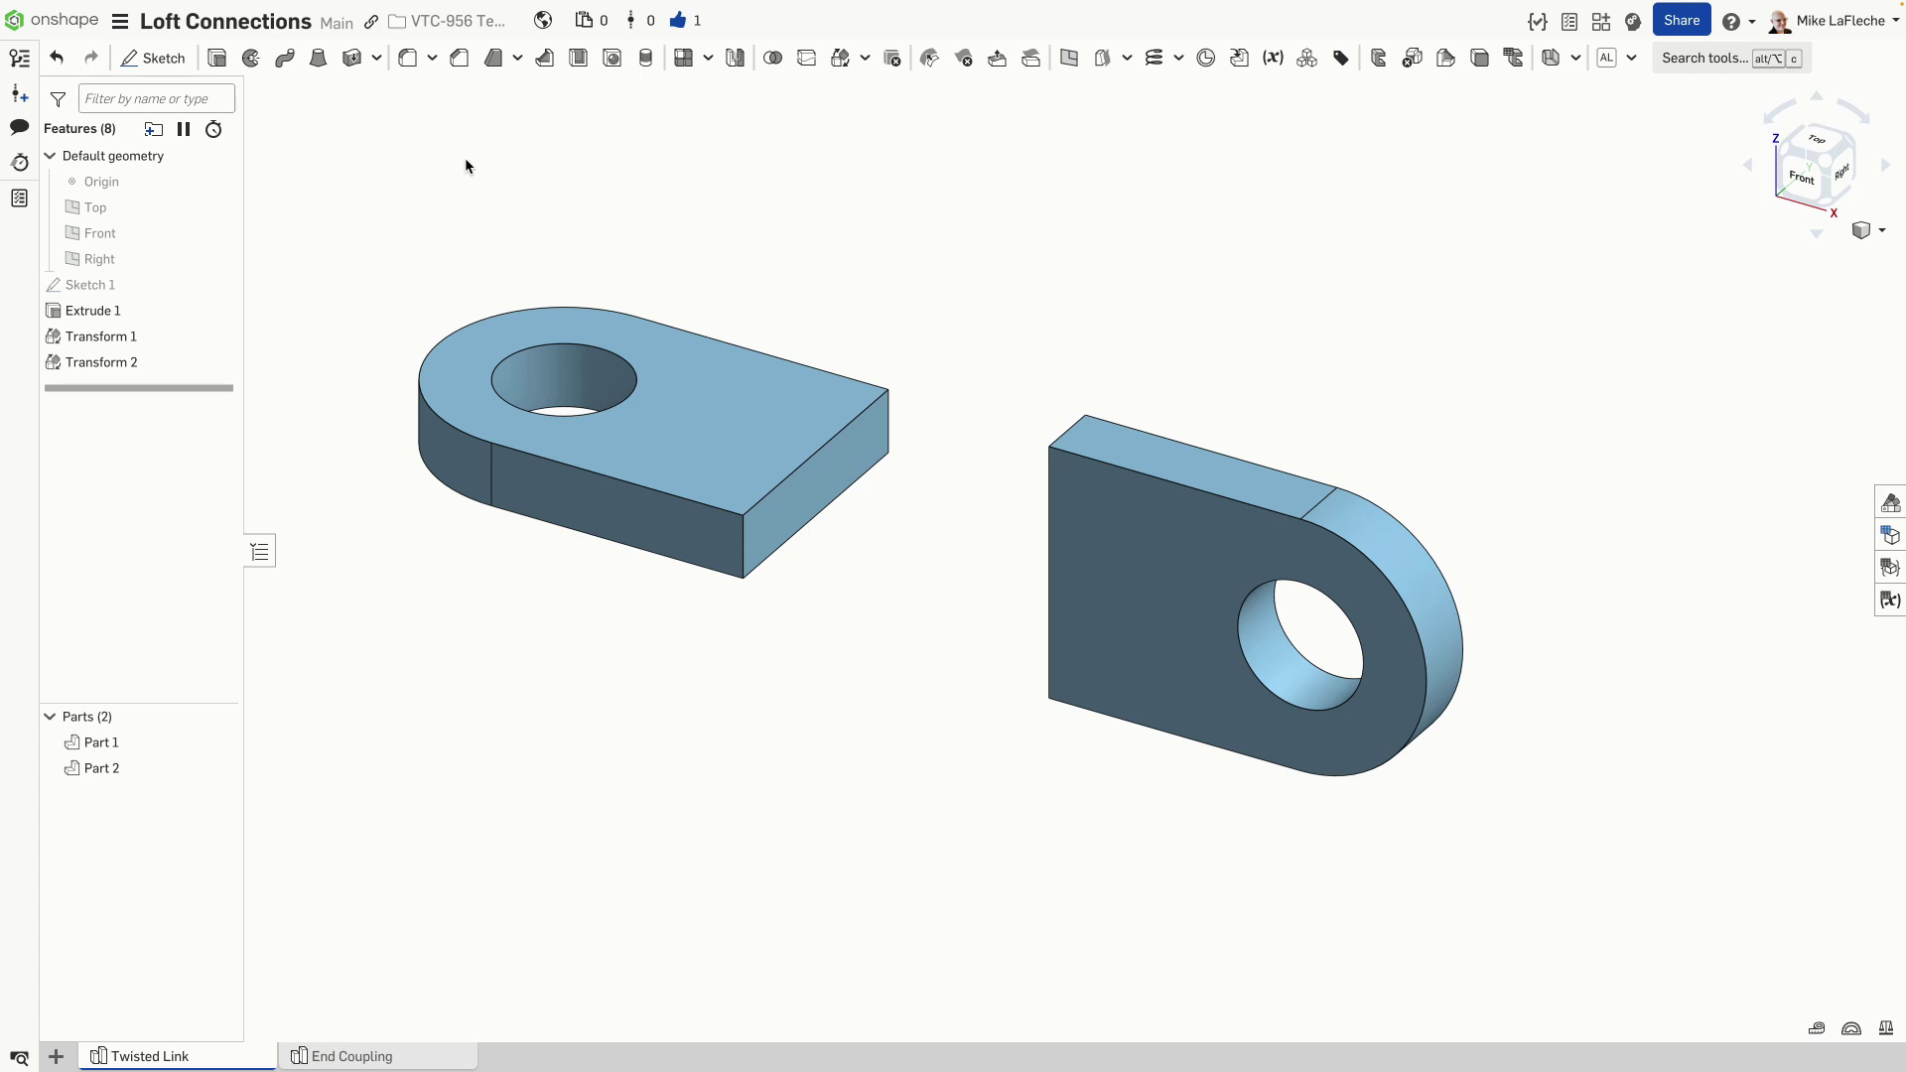
pyautogui.press('s')
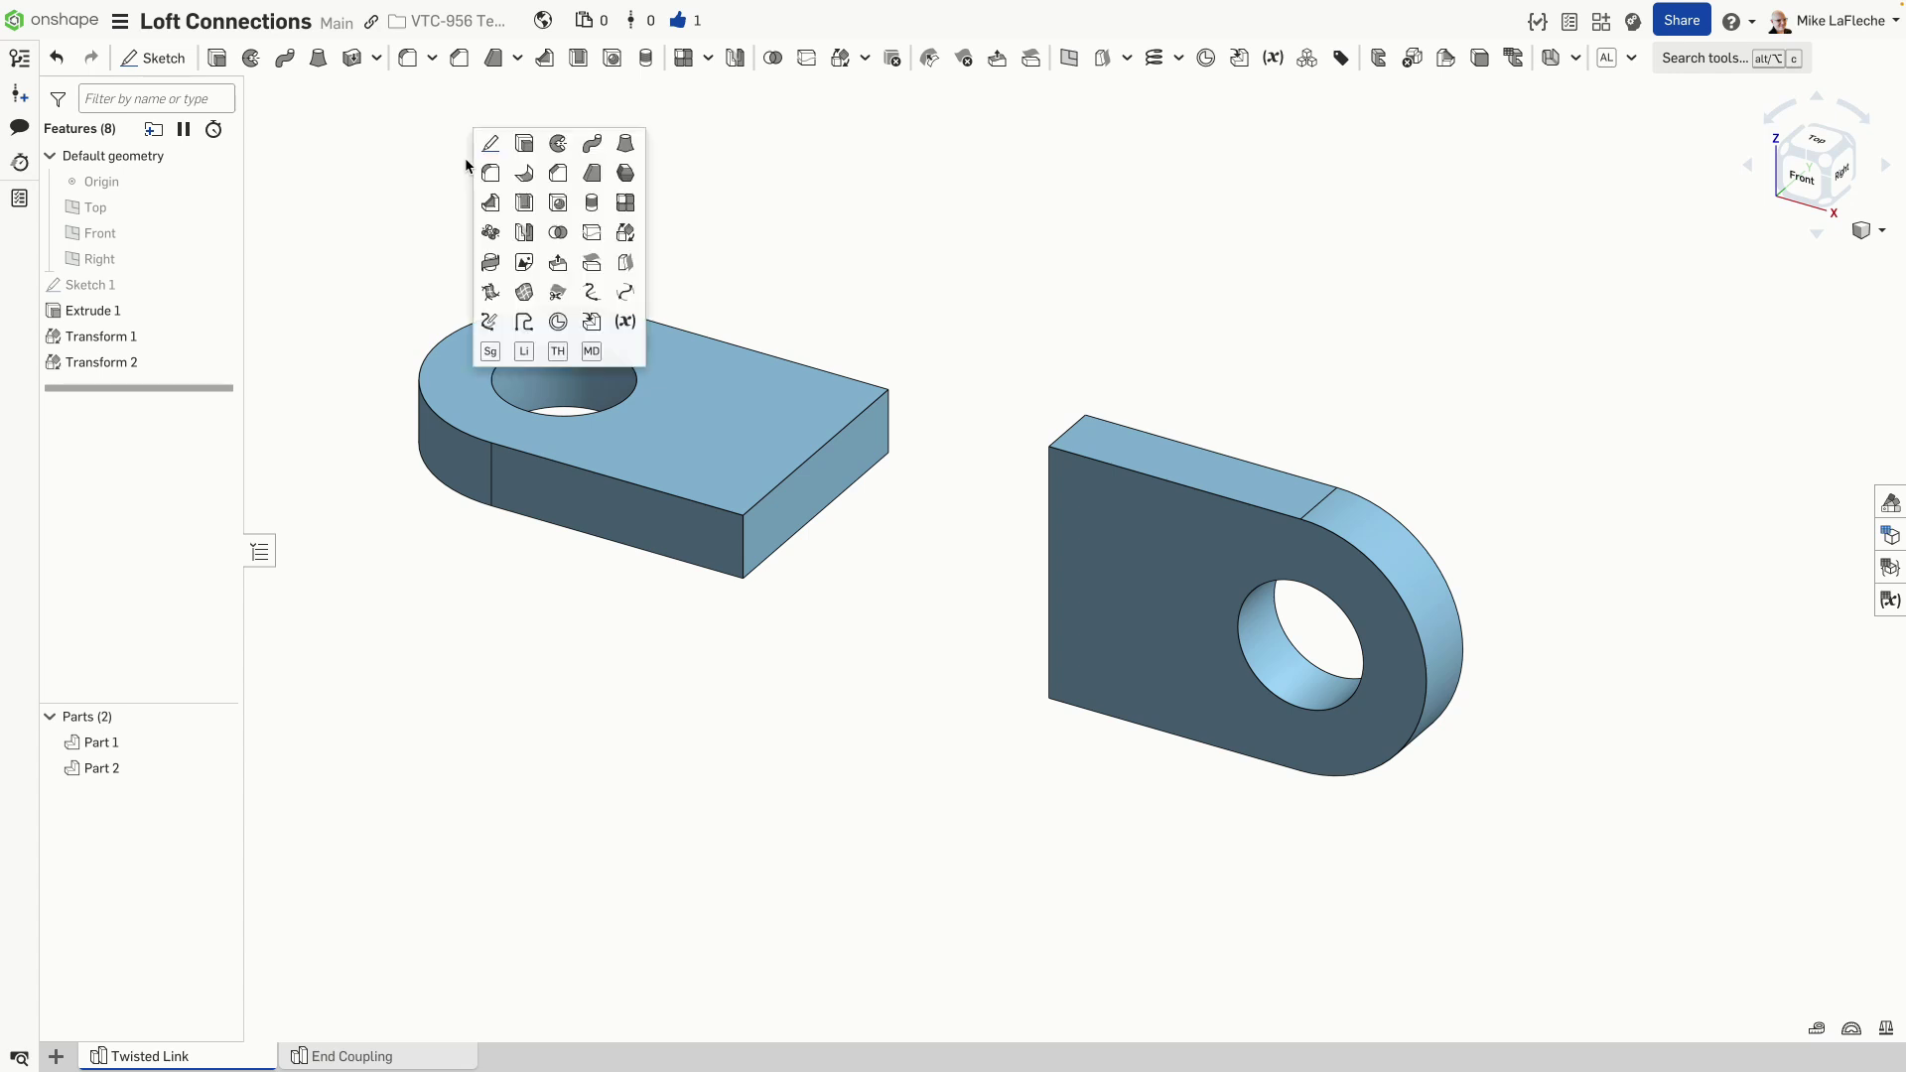
pyautogui.click(633, 151)
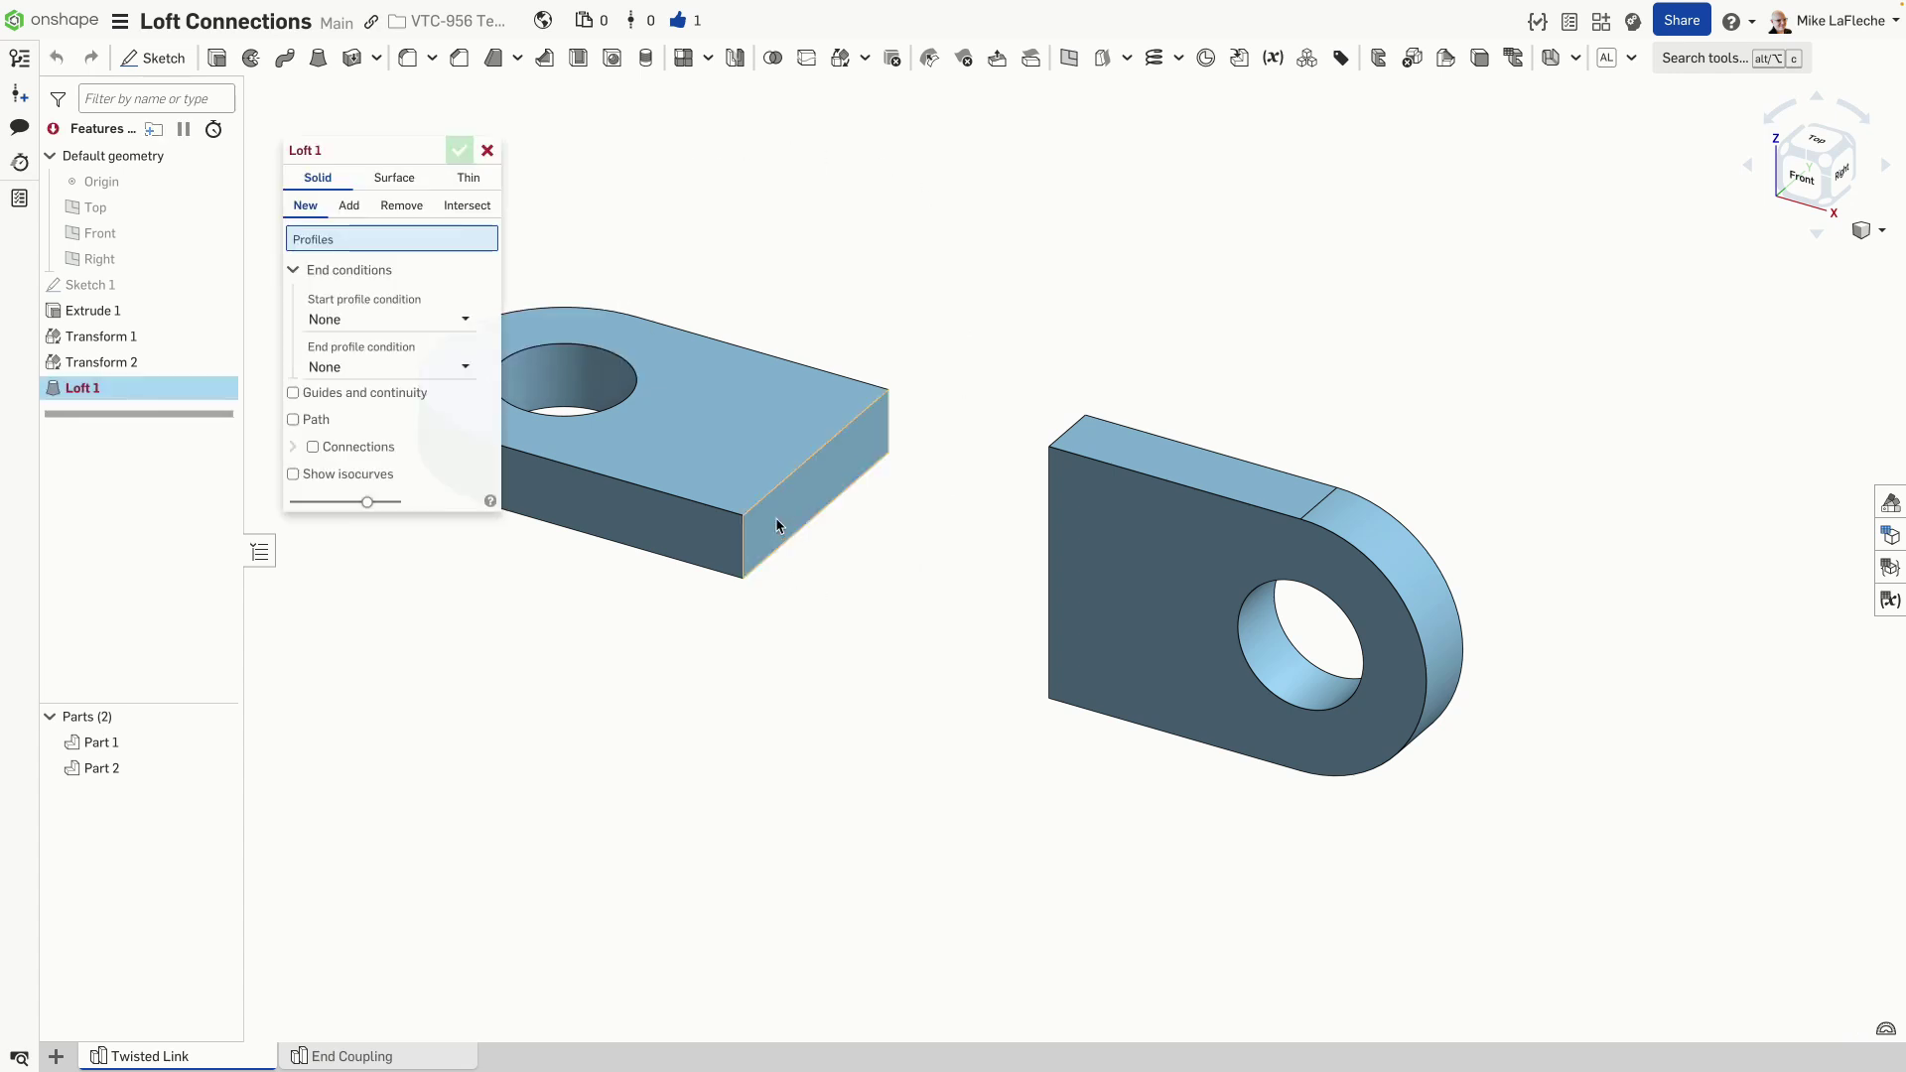
pyautogui.click(810, 490)
pyautogui.moveTo(916, 491); pyautogui.dragTo(1100, 345, button='right')
pyautogui.click(1043, 549)
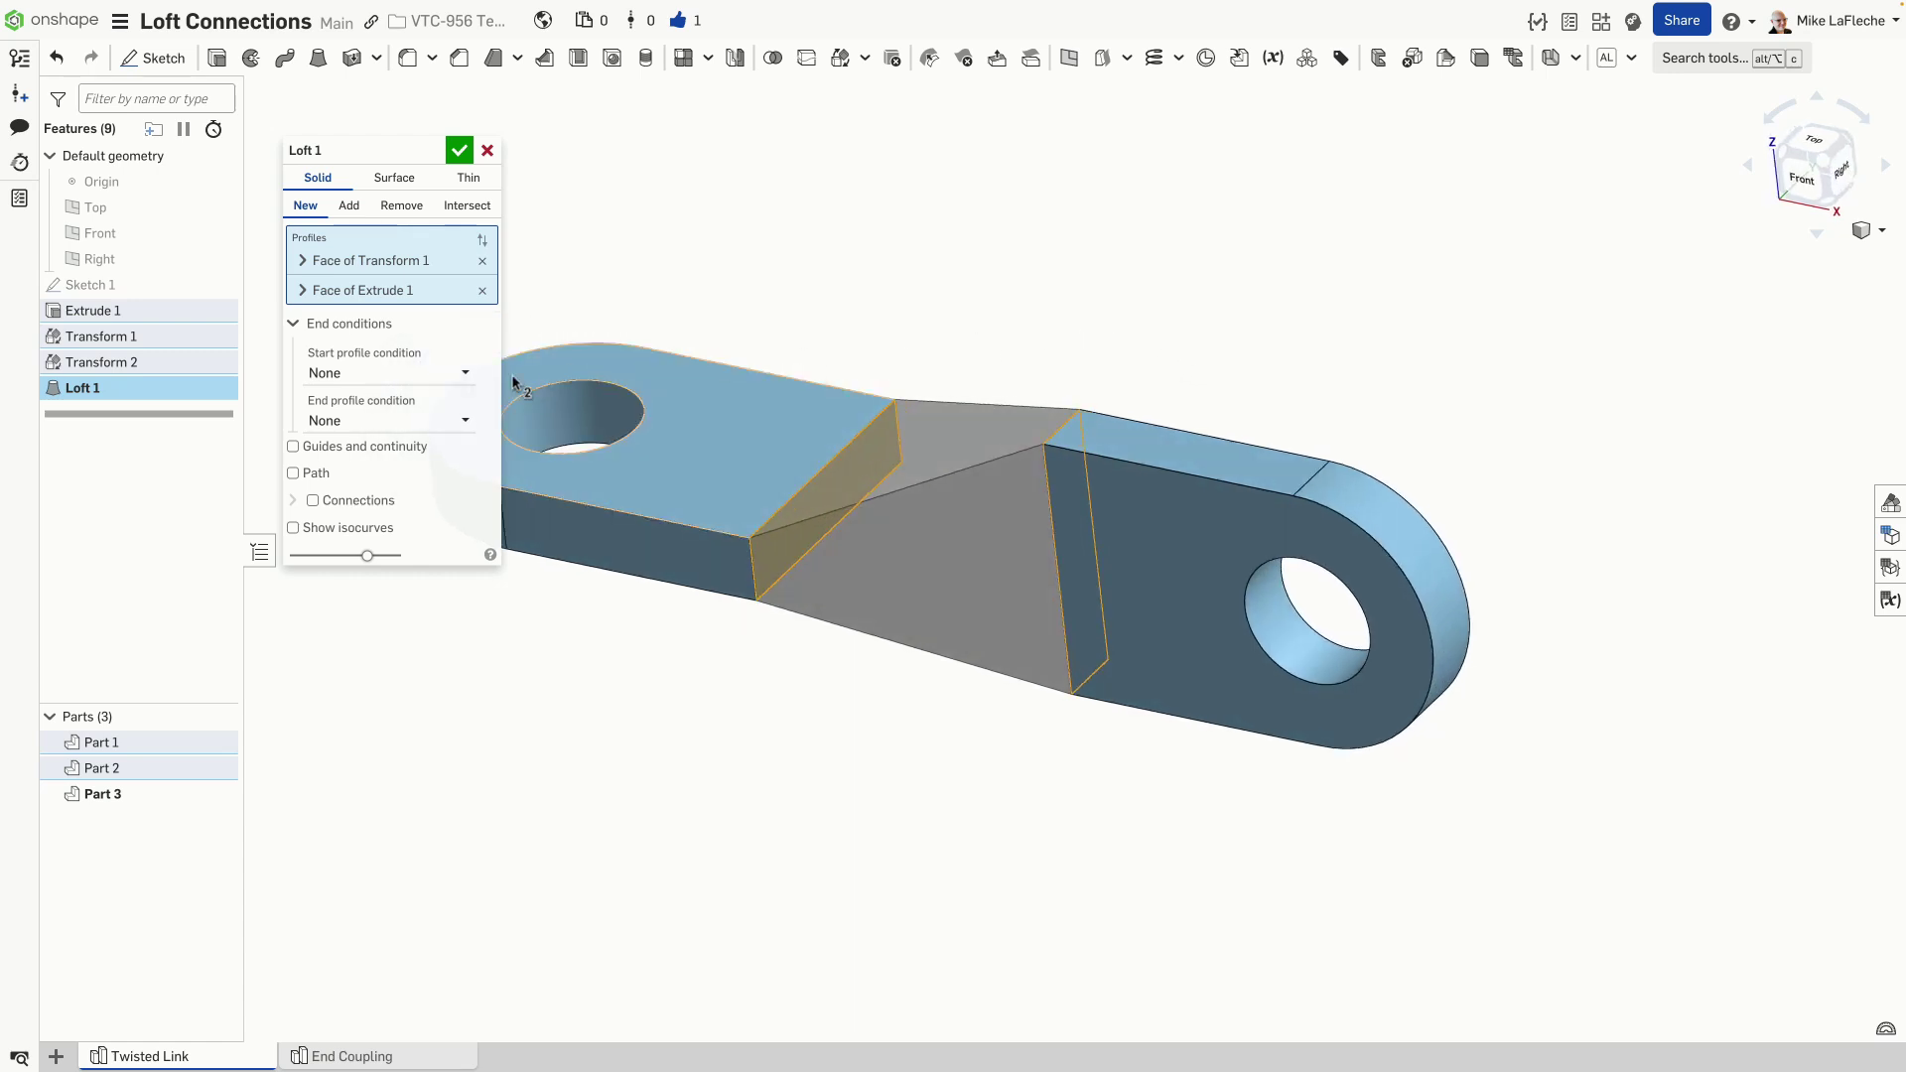
# Step: Enable loft connections and match the upright lug's upper rear corner with the flat lug's upper front corner
pyautogui.click(331, 503)
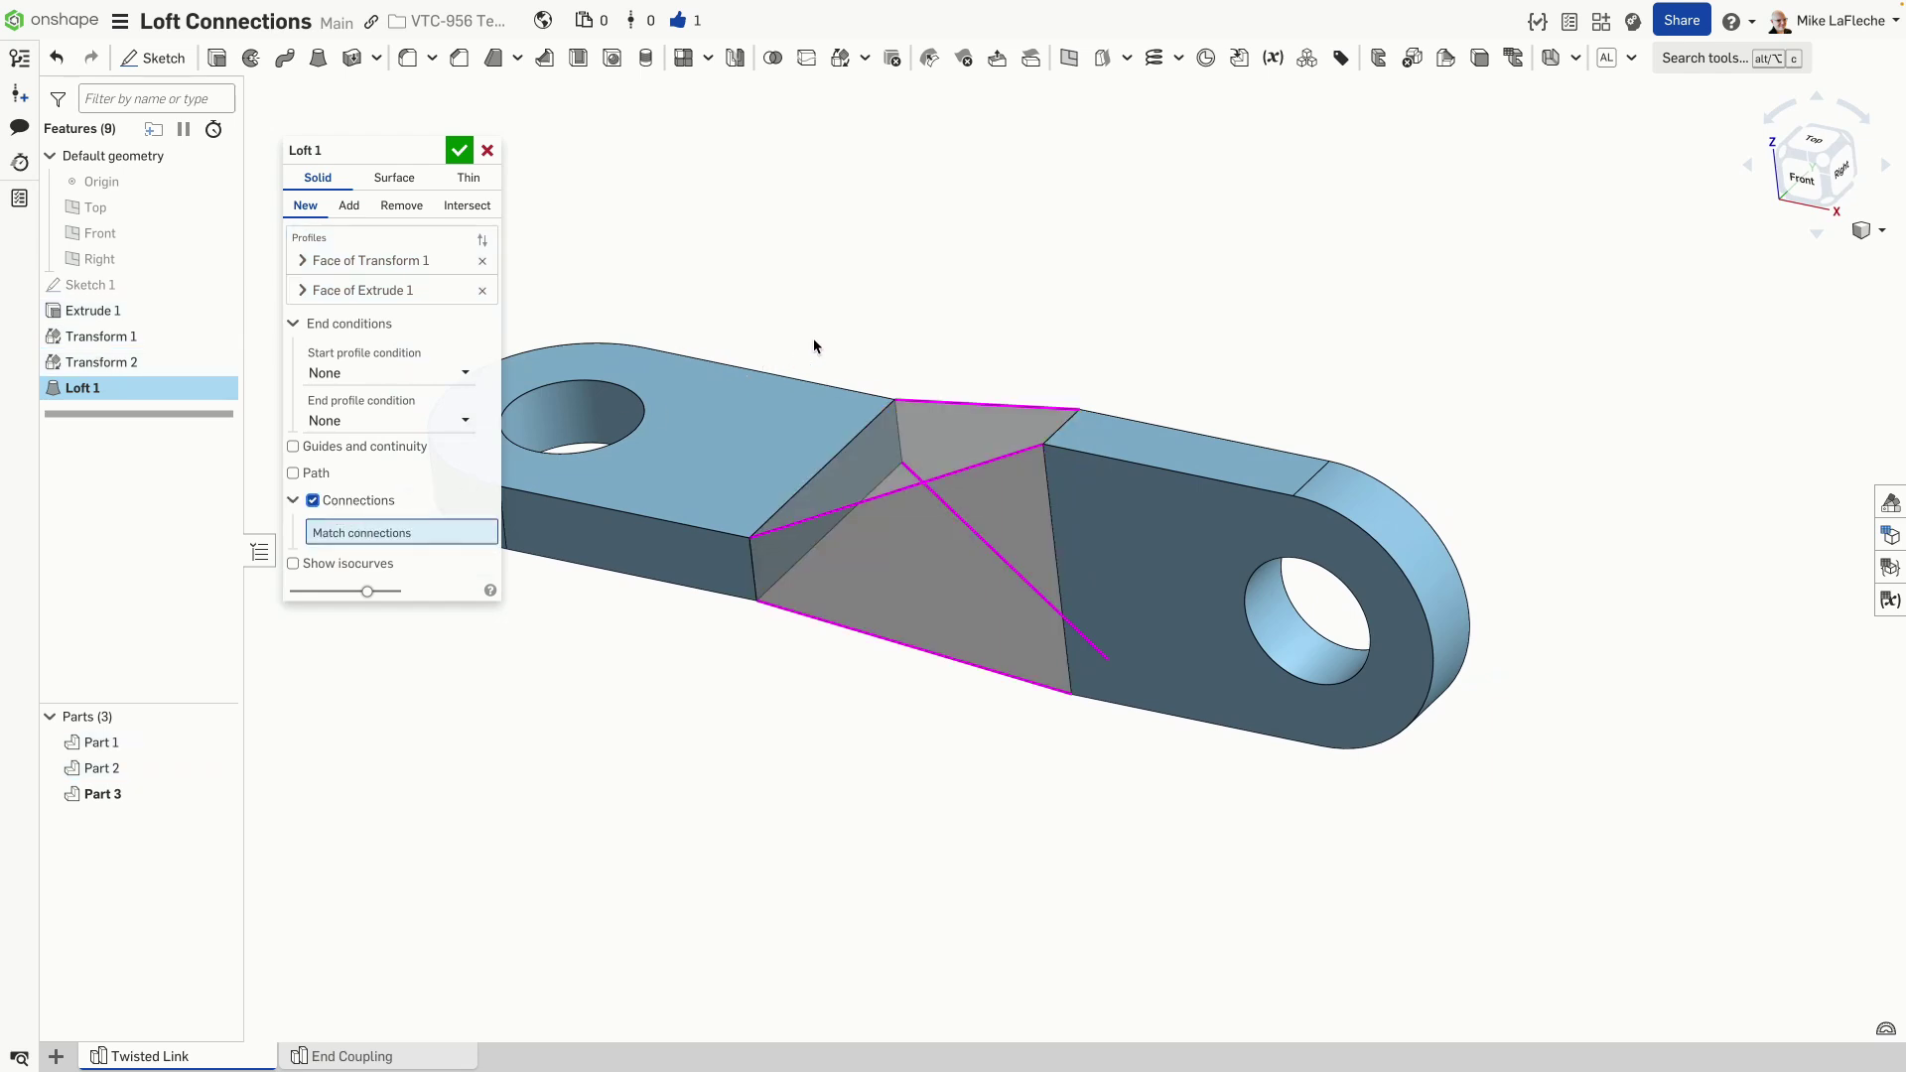
pyautogui.click(1081, 409)
pyautogui.click(748, 540)
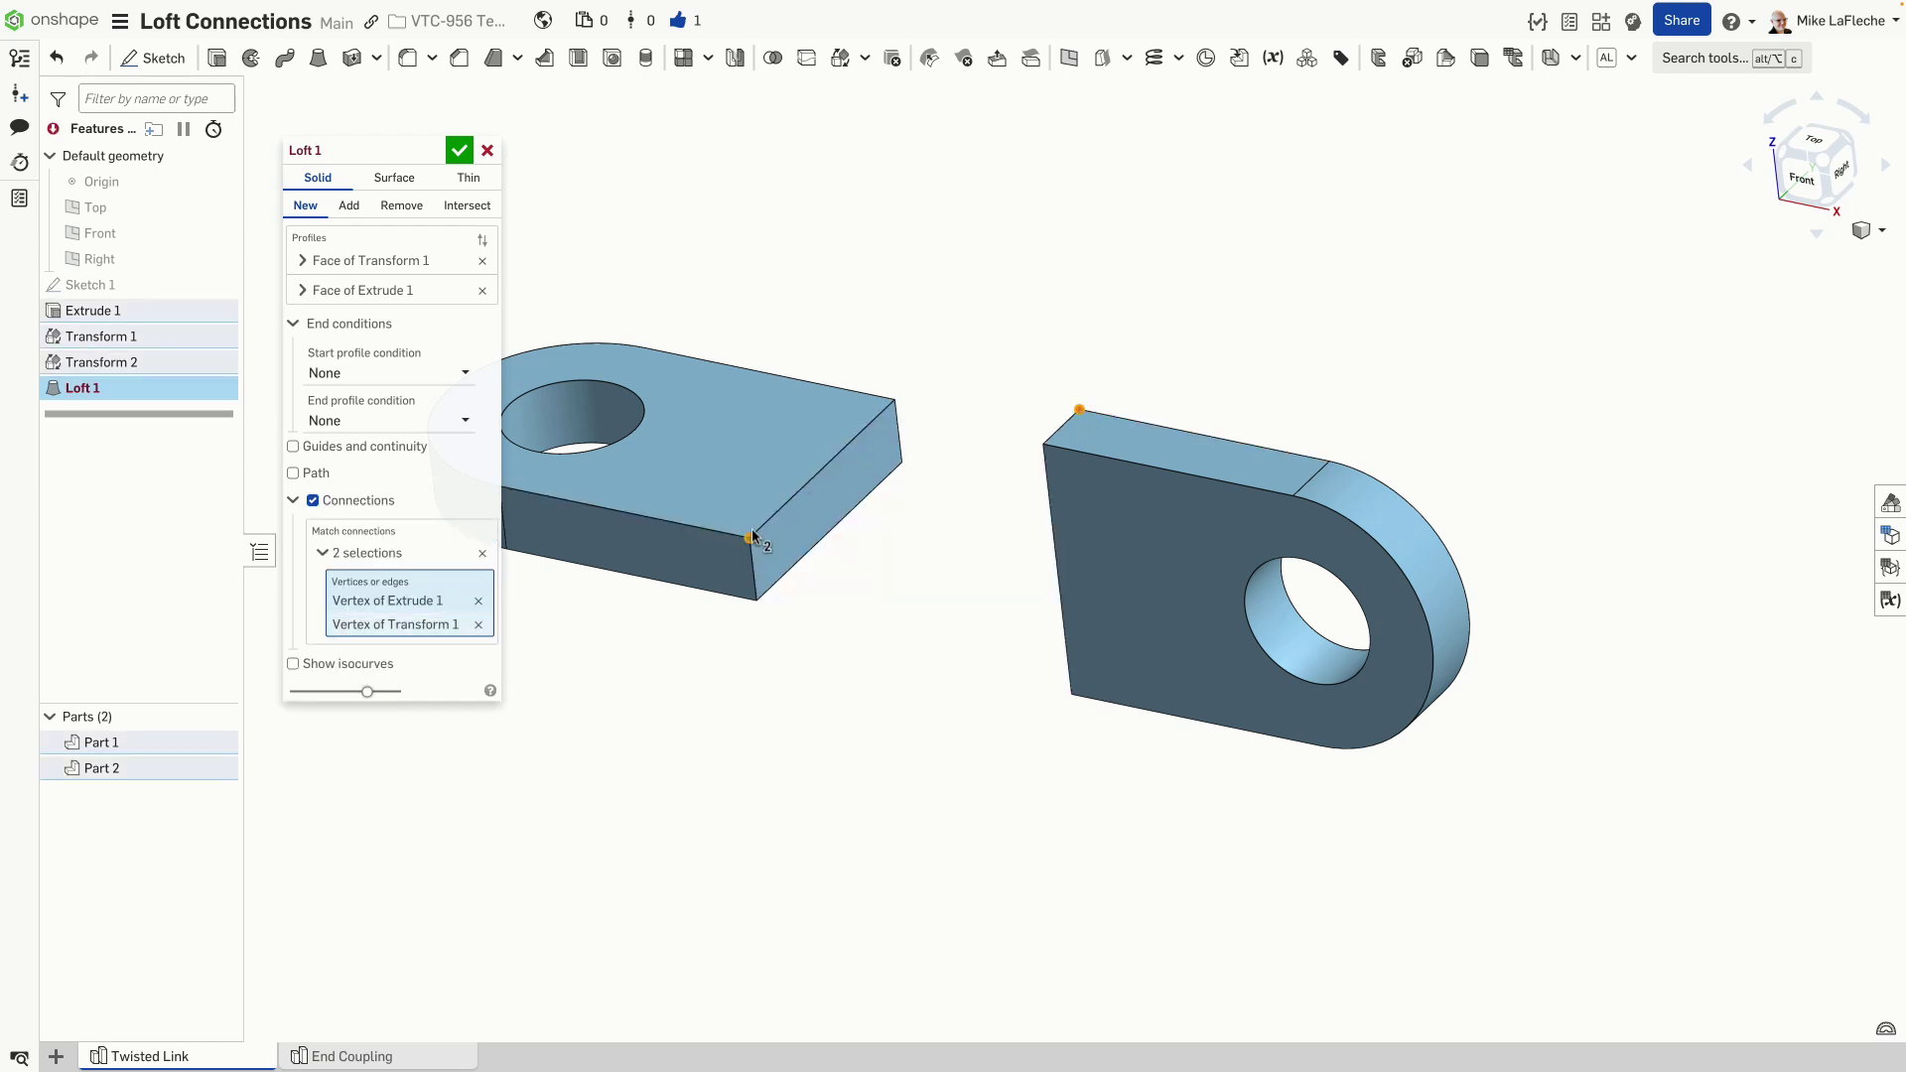
# Step: Set the loft's start and end profile conditions to Normal to profile and change it to Add with Merge with all
pyautogui.click(390, 371)
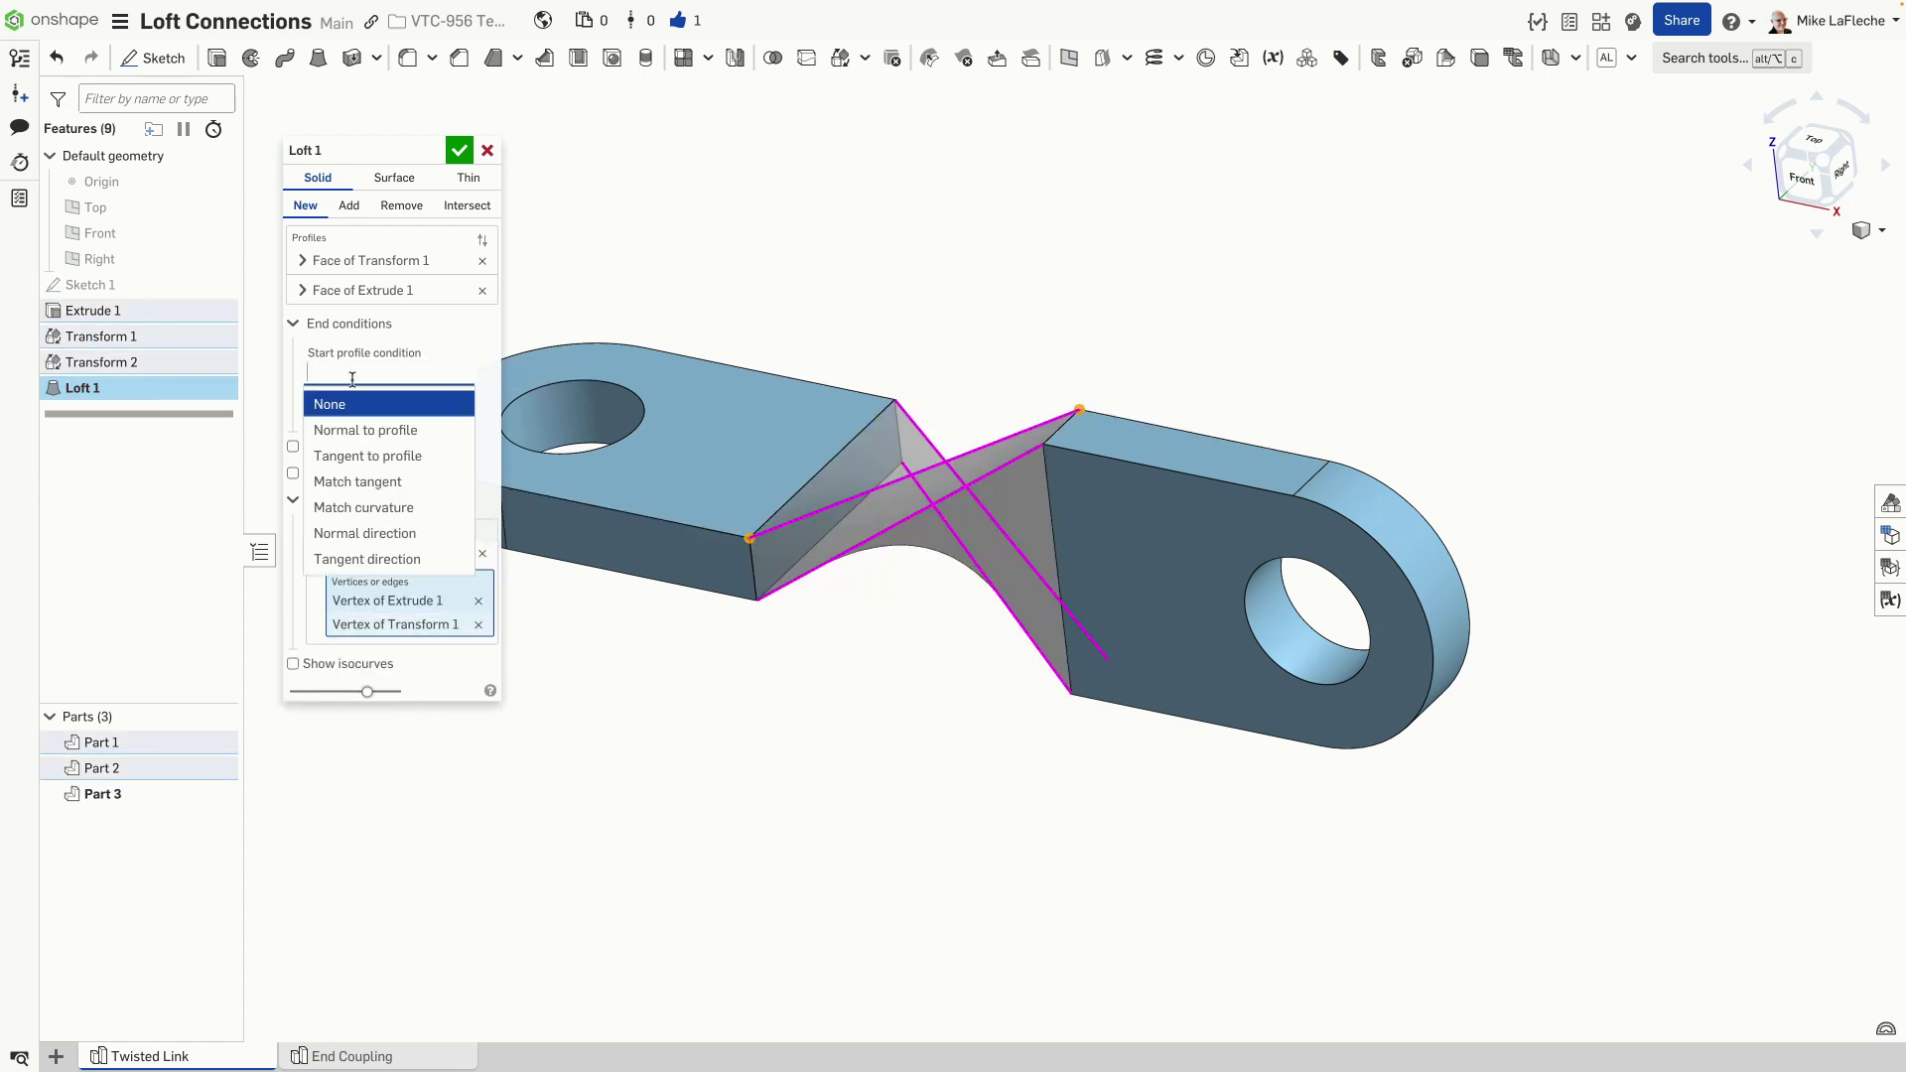
pyautogui.click(401, 429)
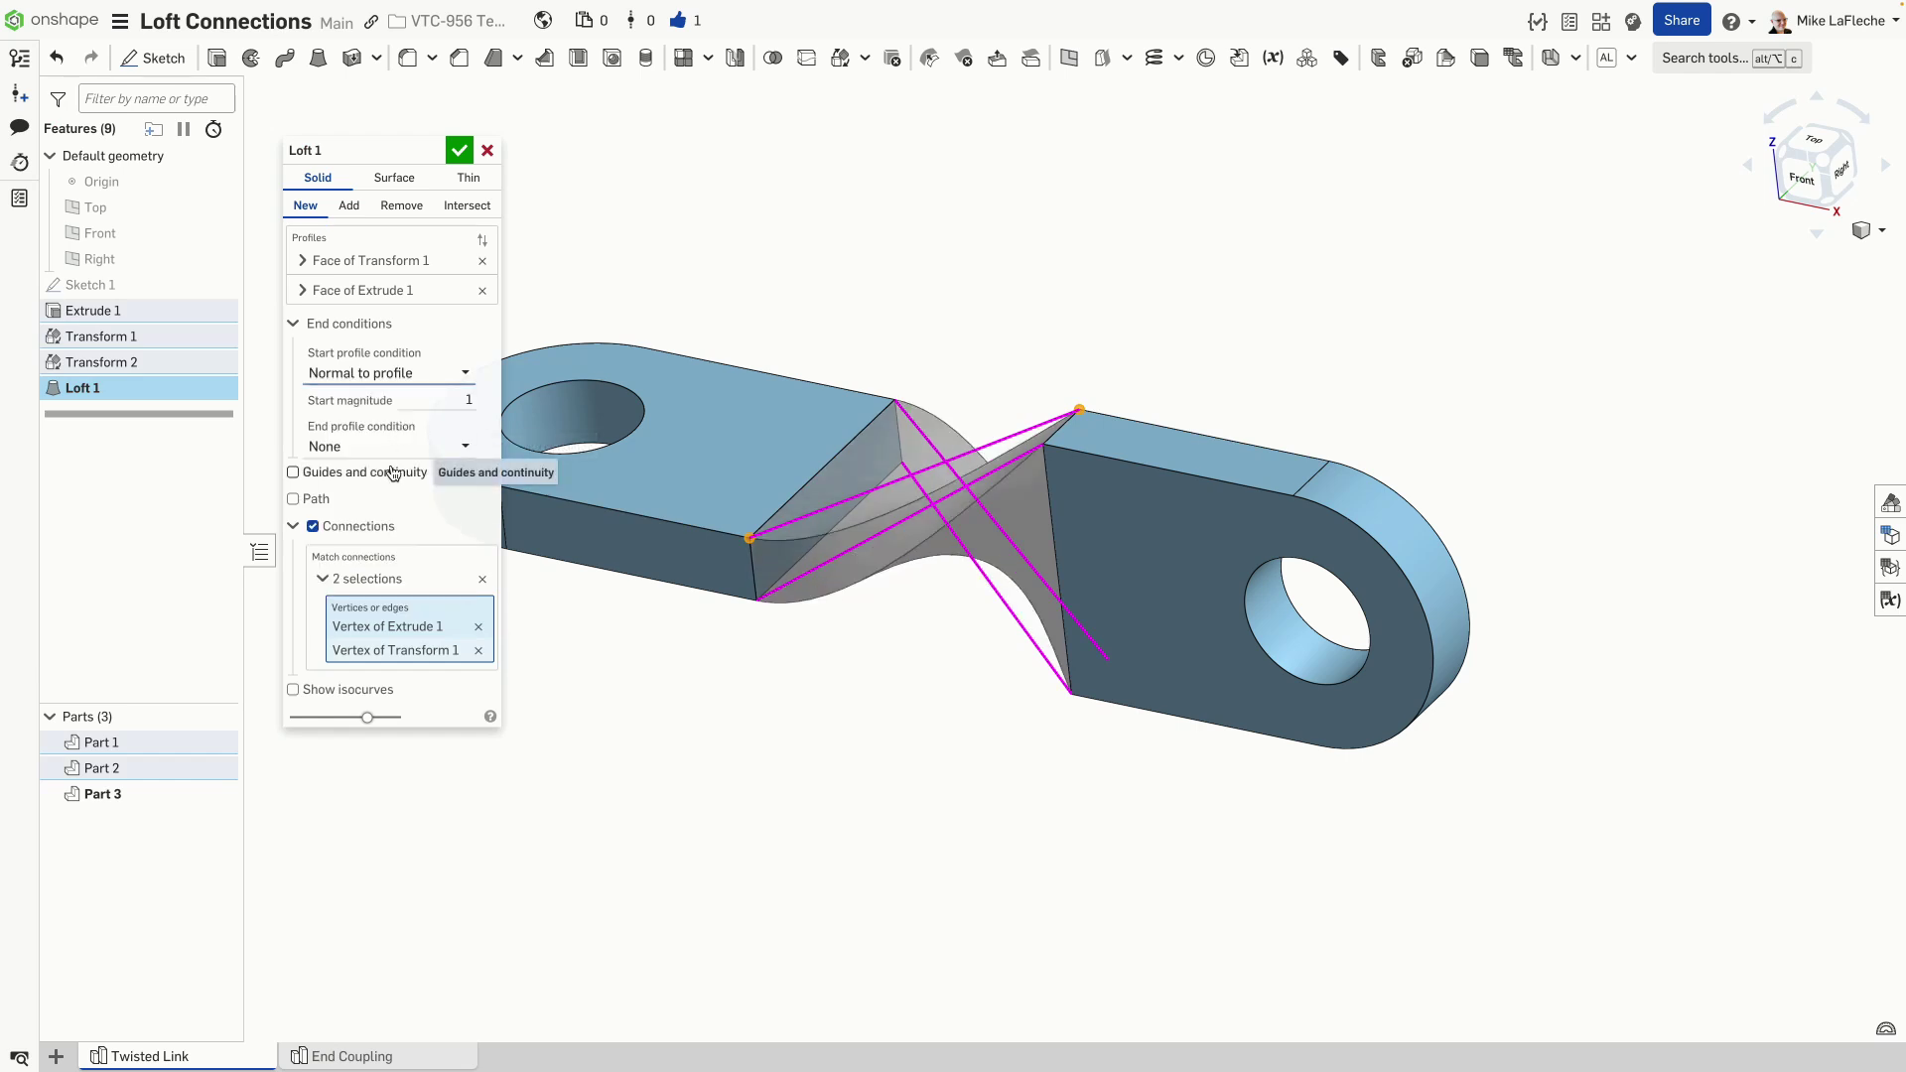
pyautogui.click(379, 448)
pyautogui.click(381, 516)
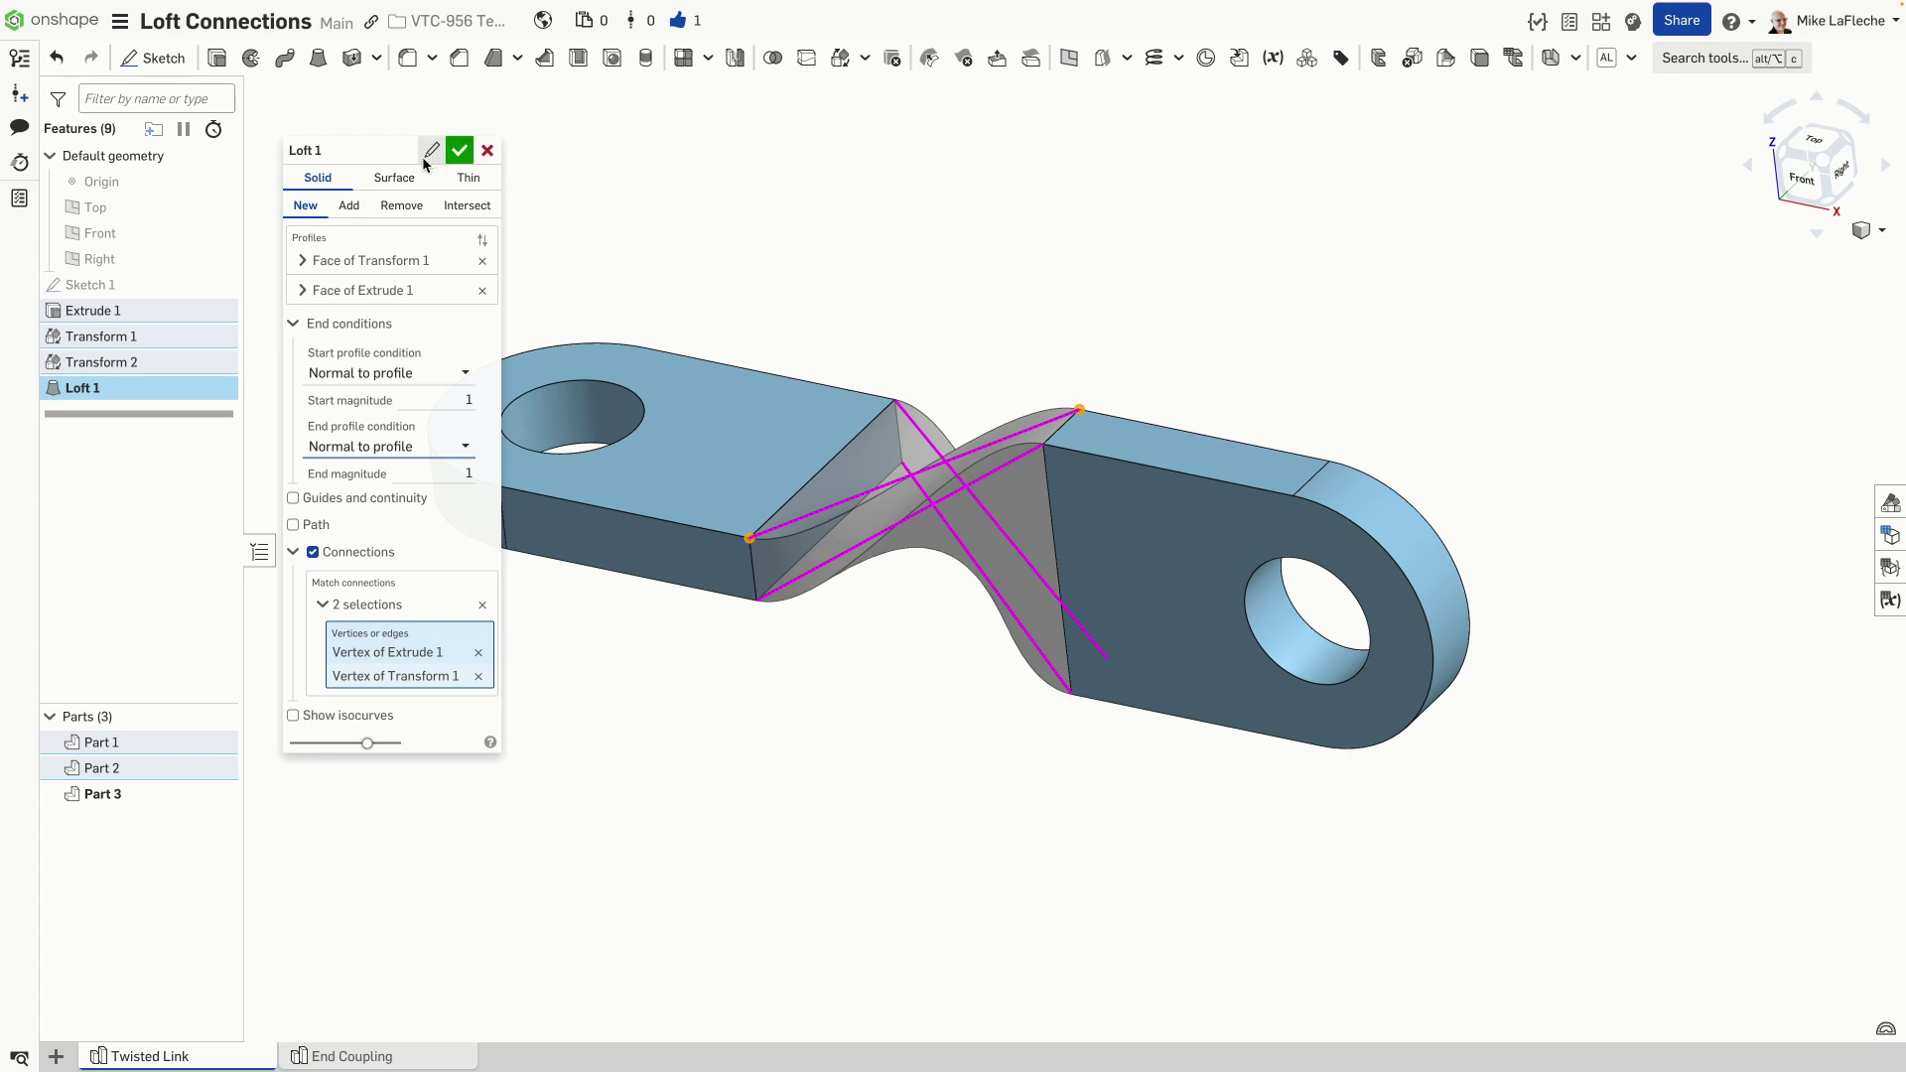
pyautogui.click(348, 206)
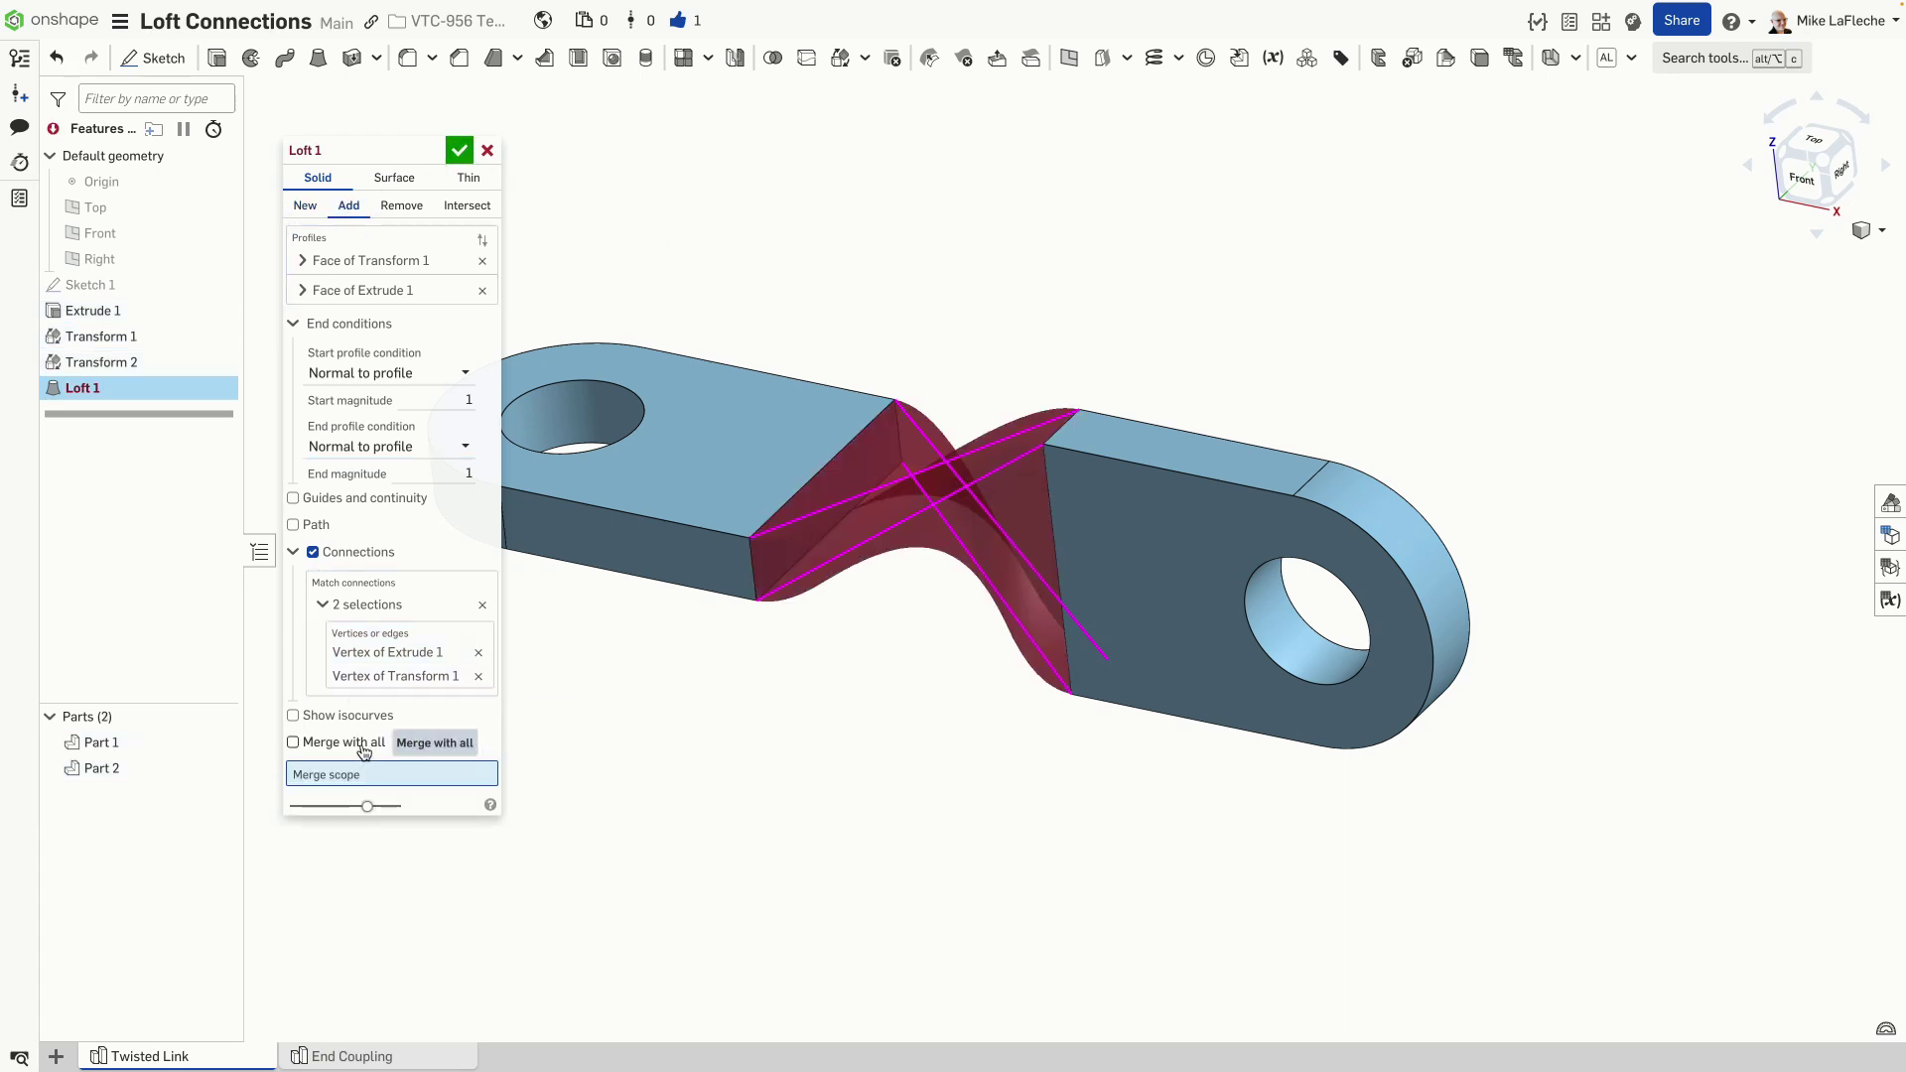
pyautogui.click(293, 742)
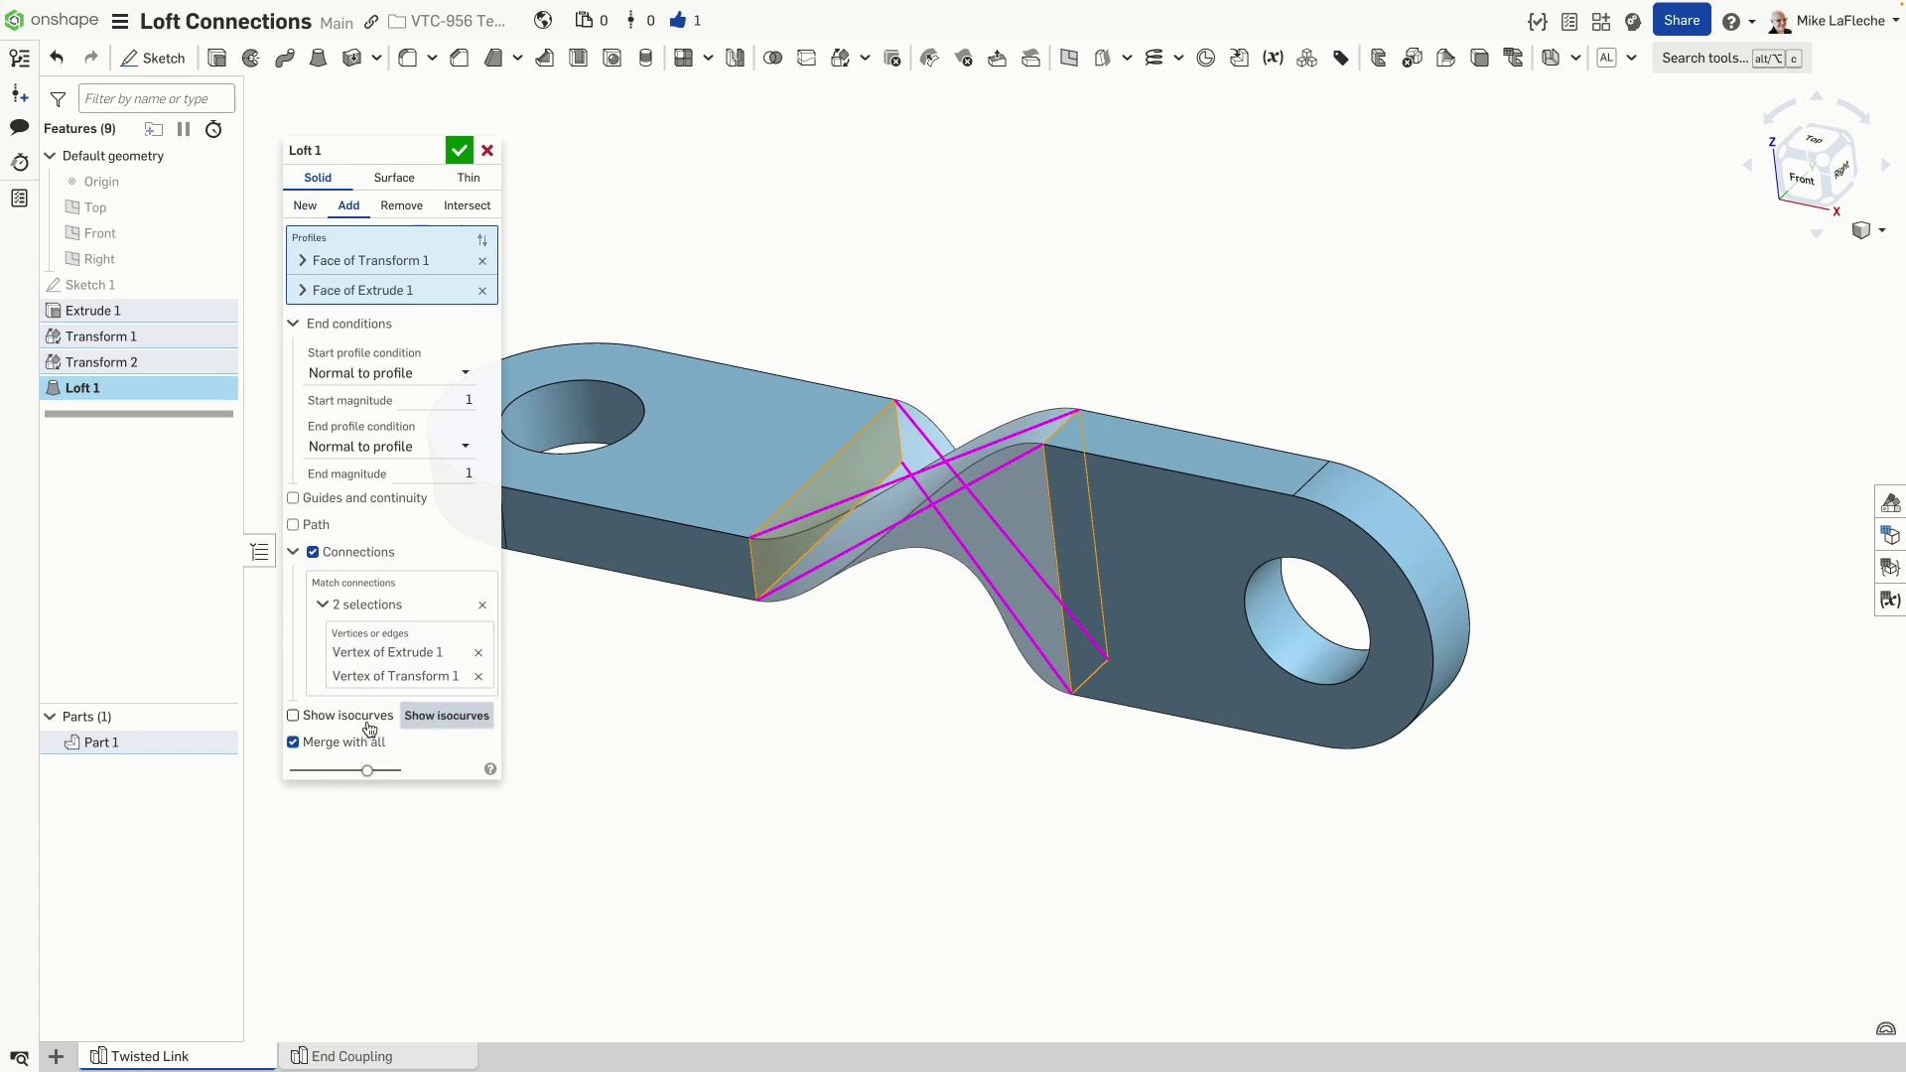
# Step: Show isocurves on the loft with a count of 5, inspect the twist from several angles and accept the feature
pyautogui.click(293, 715)
pyautogui.moveTo(834, 392); pyautogui.dragTo(692, 523, button='right')
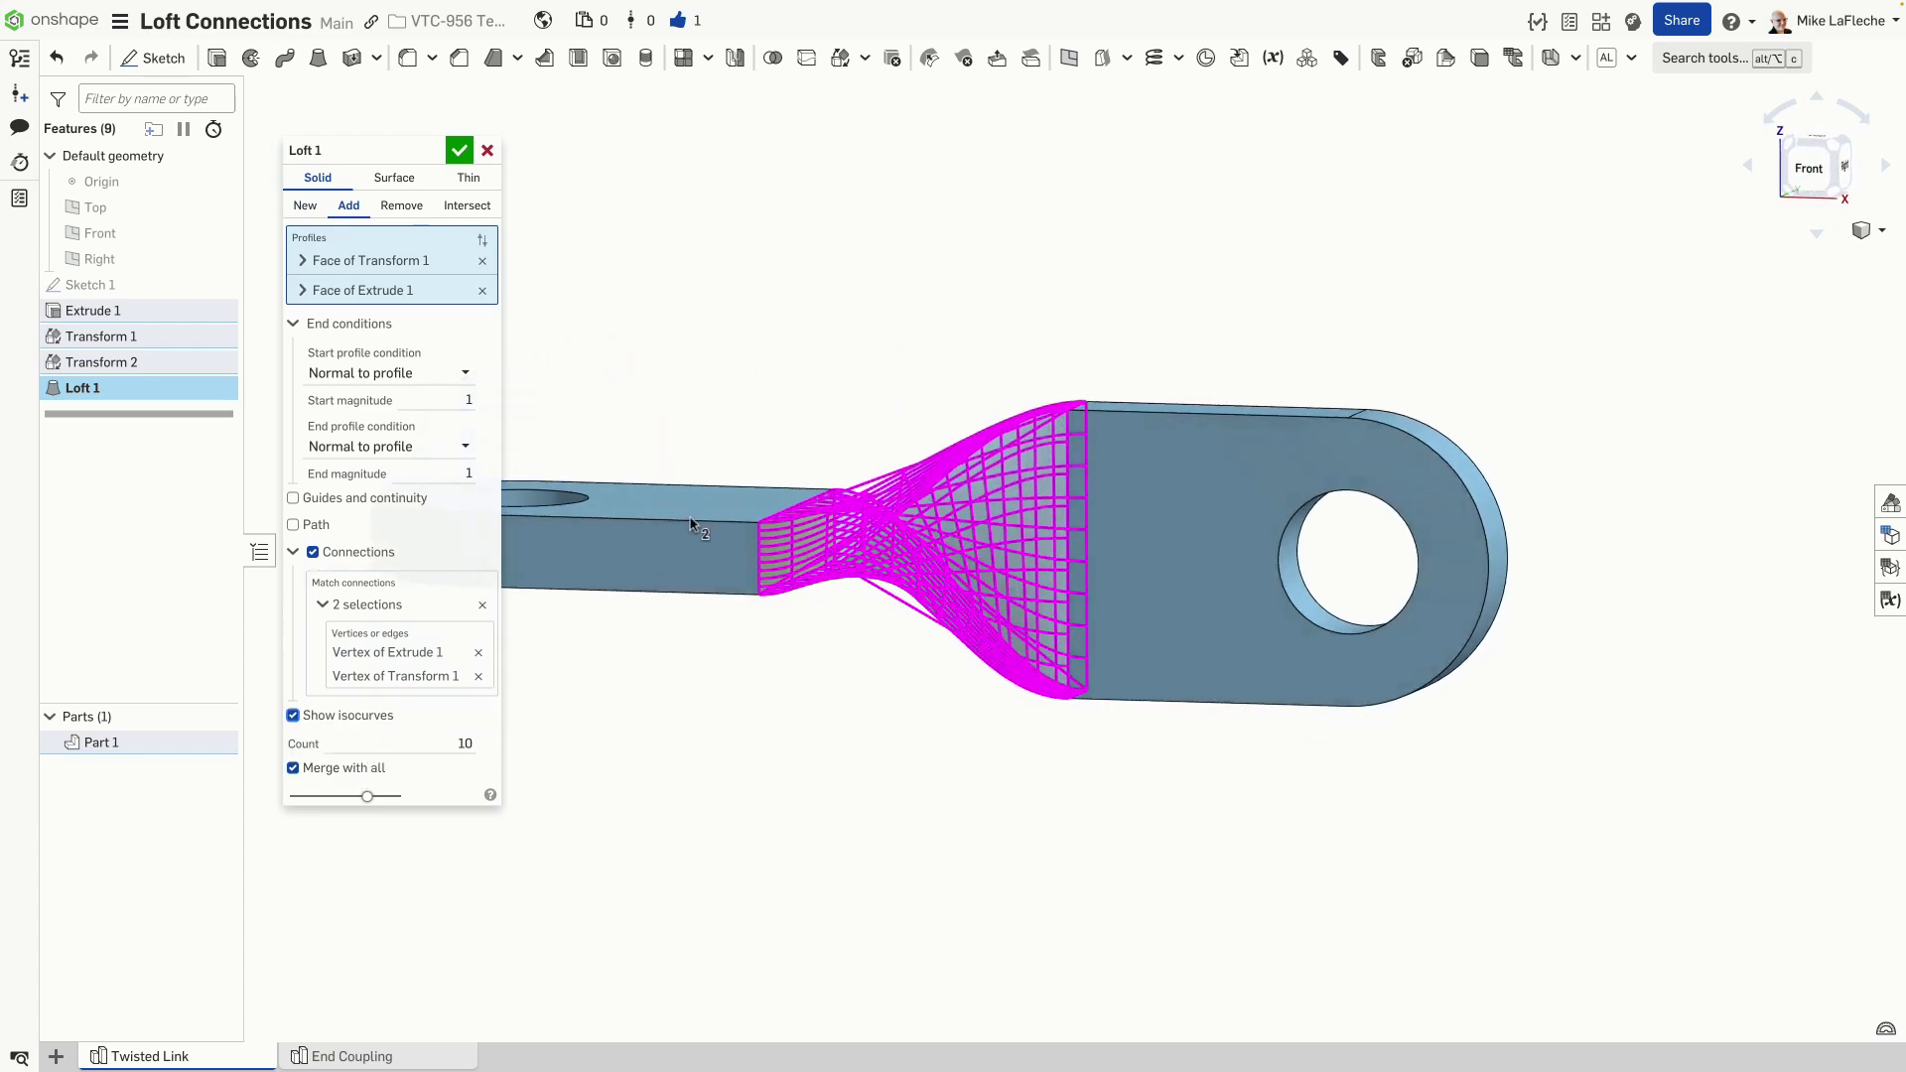
pyautogui.click(424, 745)
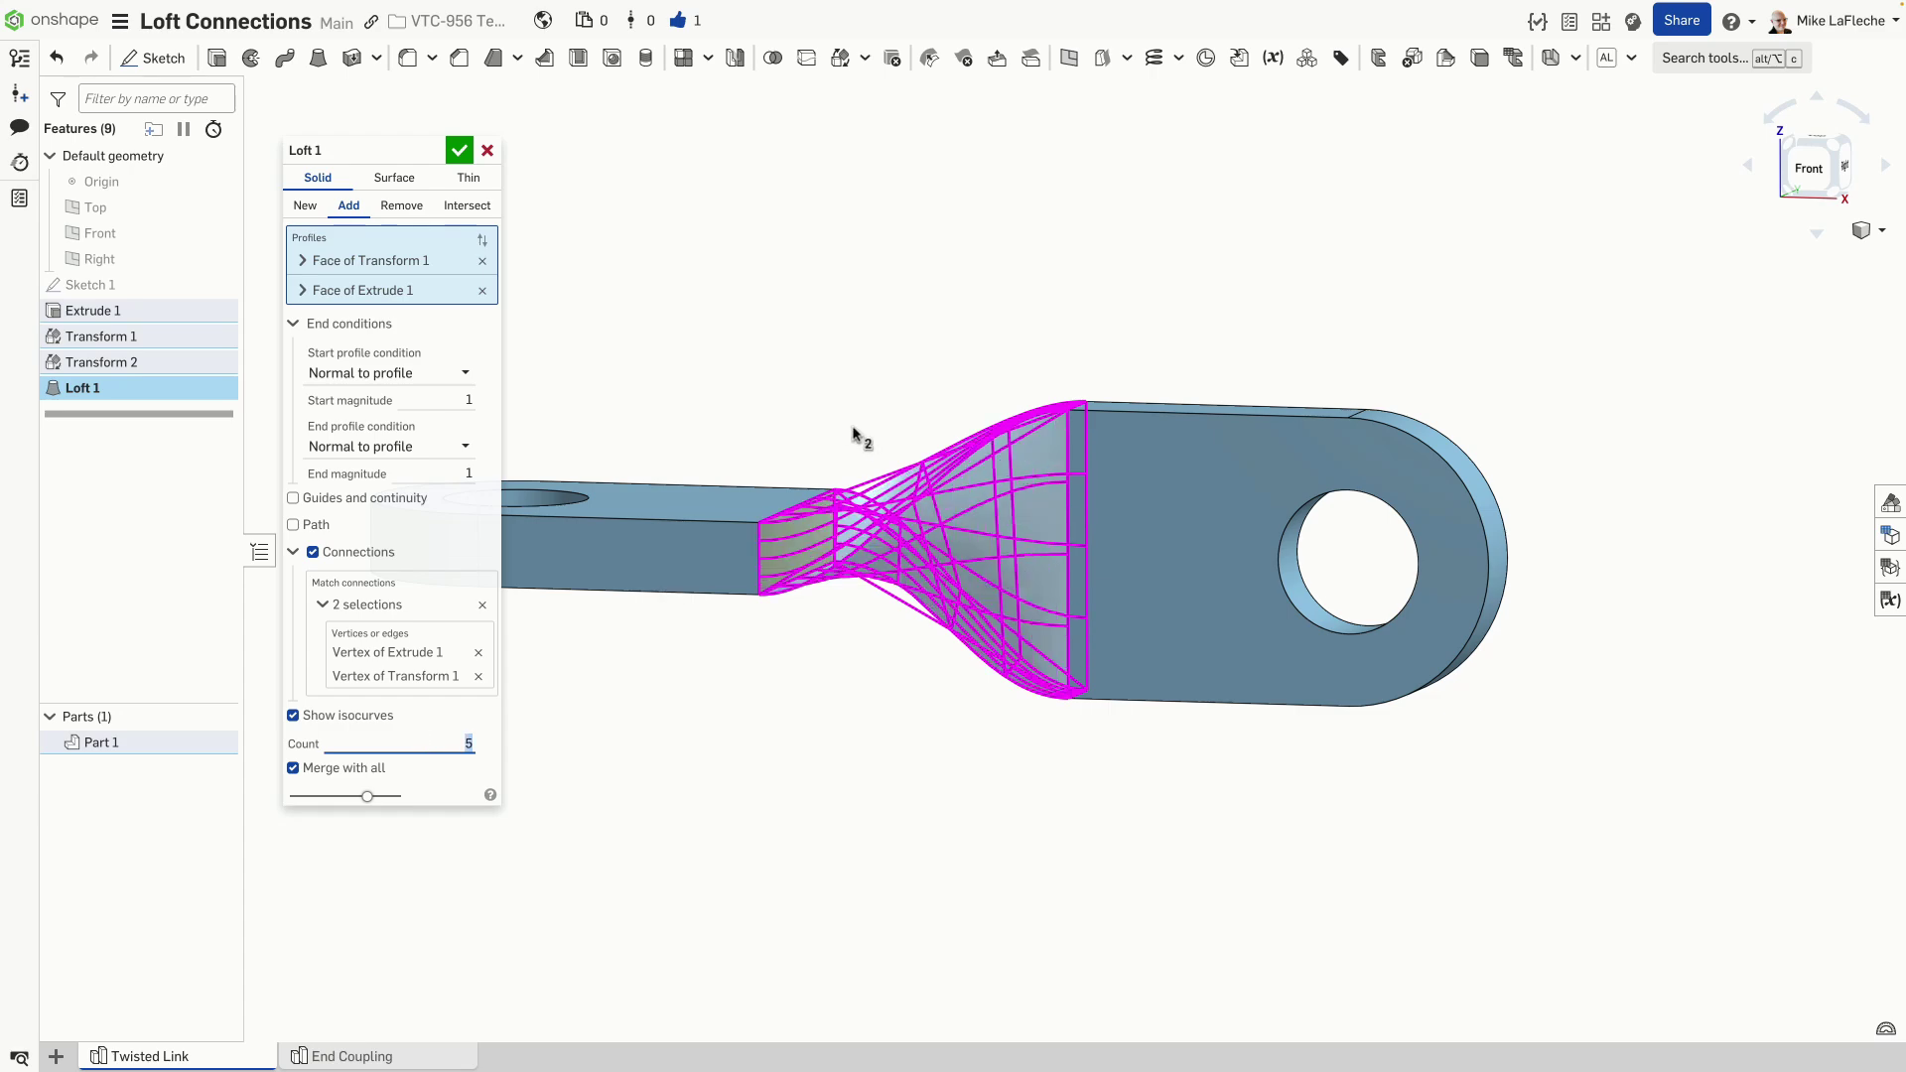
pyautogui.moveTo(852, 427); pyautogui.dragTo(762, 428, button='right')
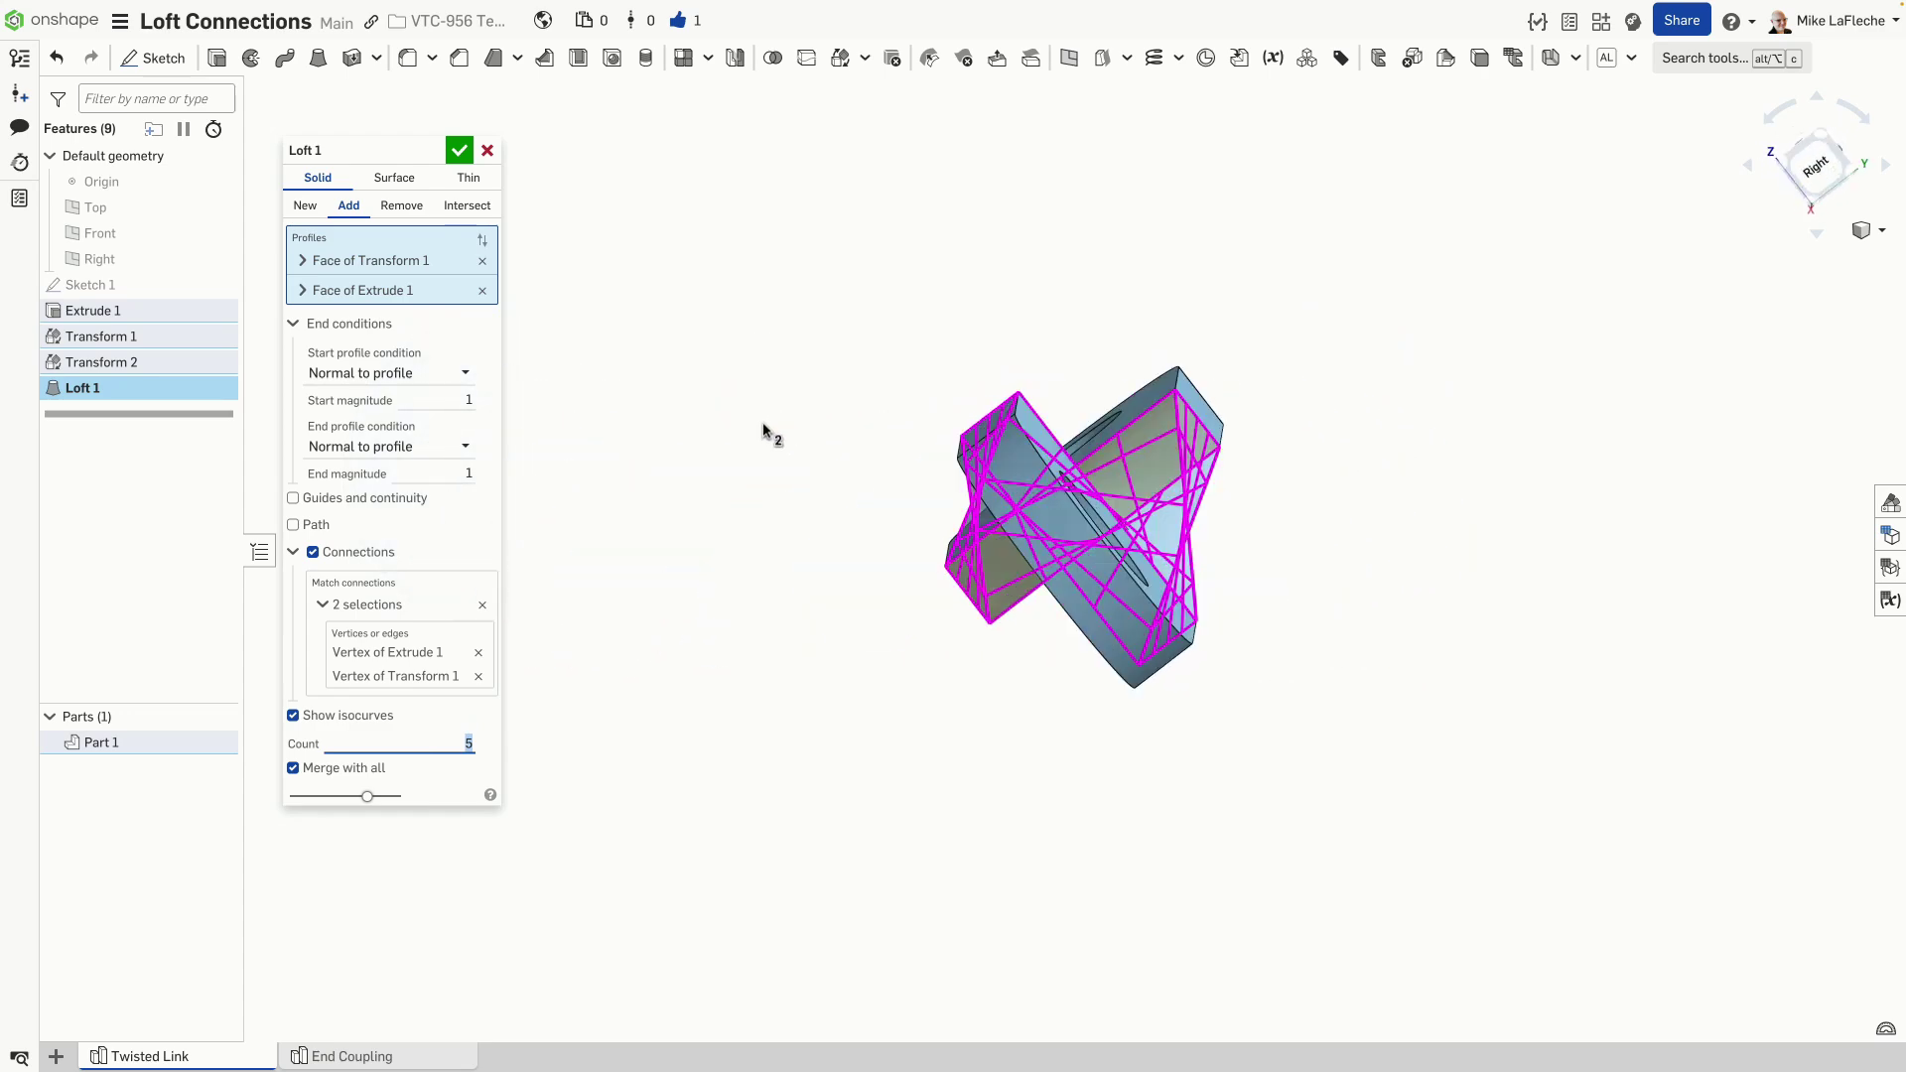
pyautogui.hotkey('shift', '7')
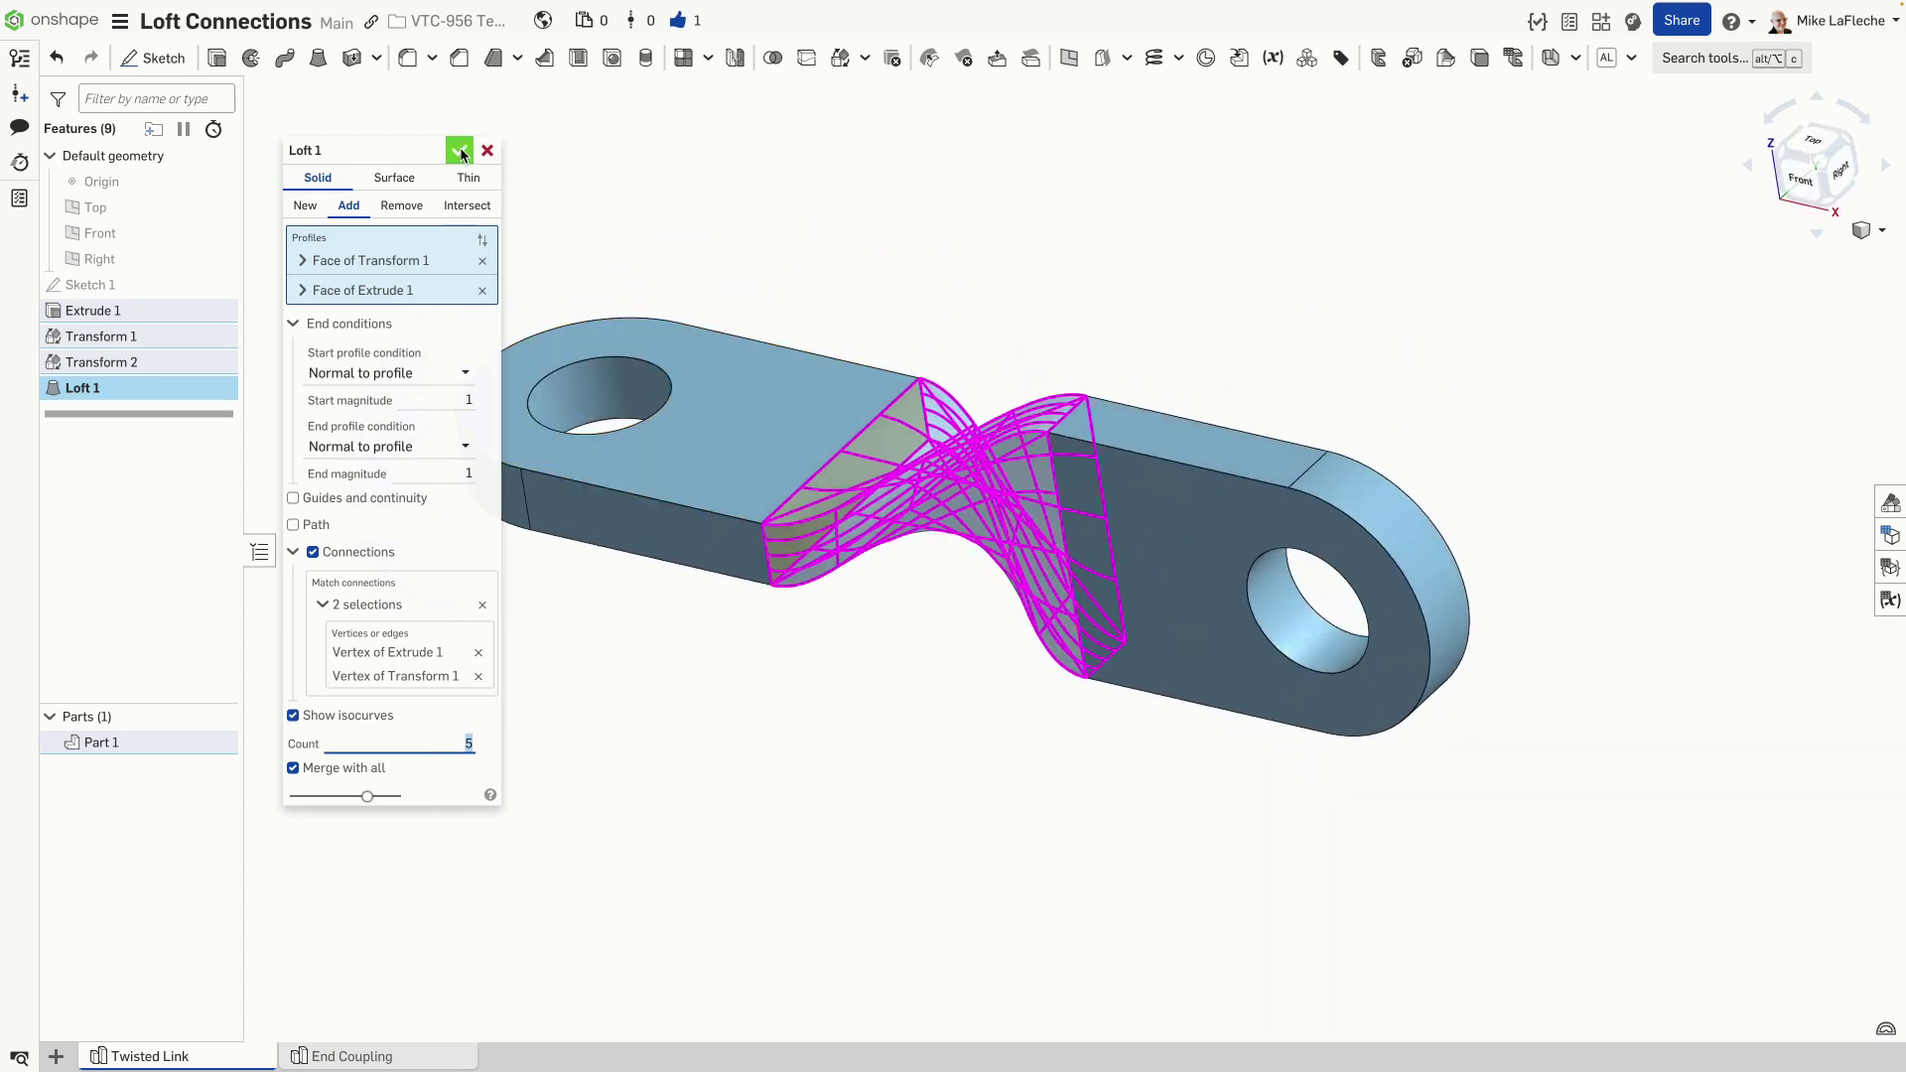
pyautogui.click(460, 151)
# Step: Fillet the flat lug's upper and lower perimeter edges and both holes with a 2 mm radius
pyautogui.moveTo(942, 210); pyautogui.dragTo(987, 226, button='right')
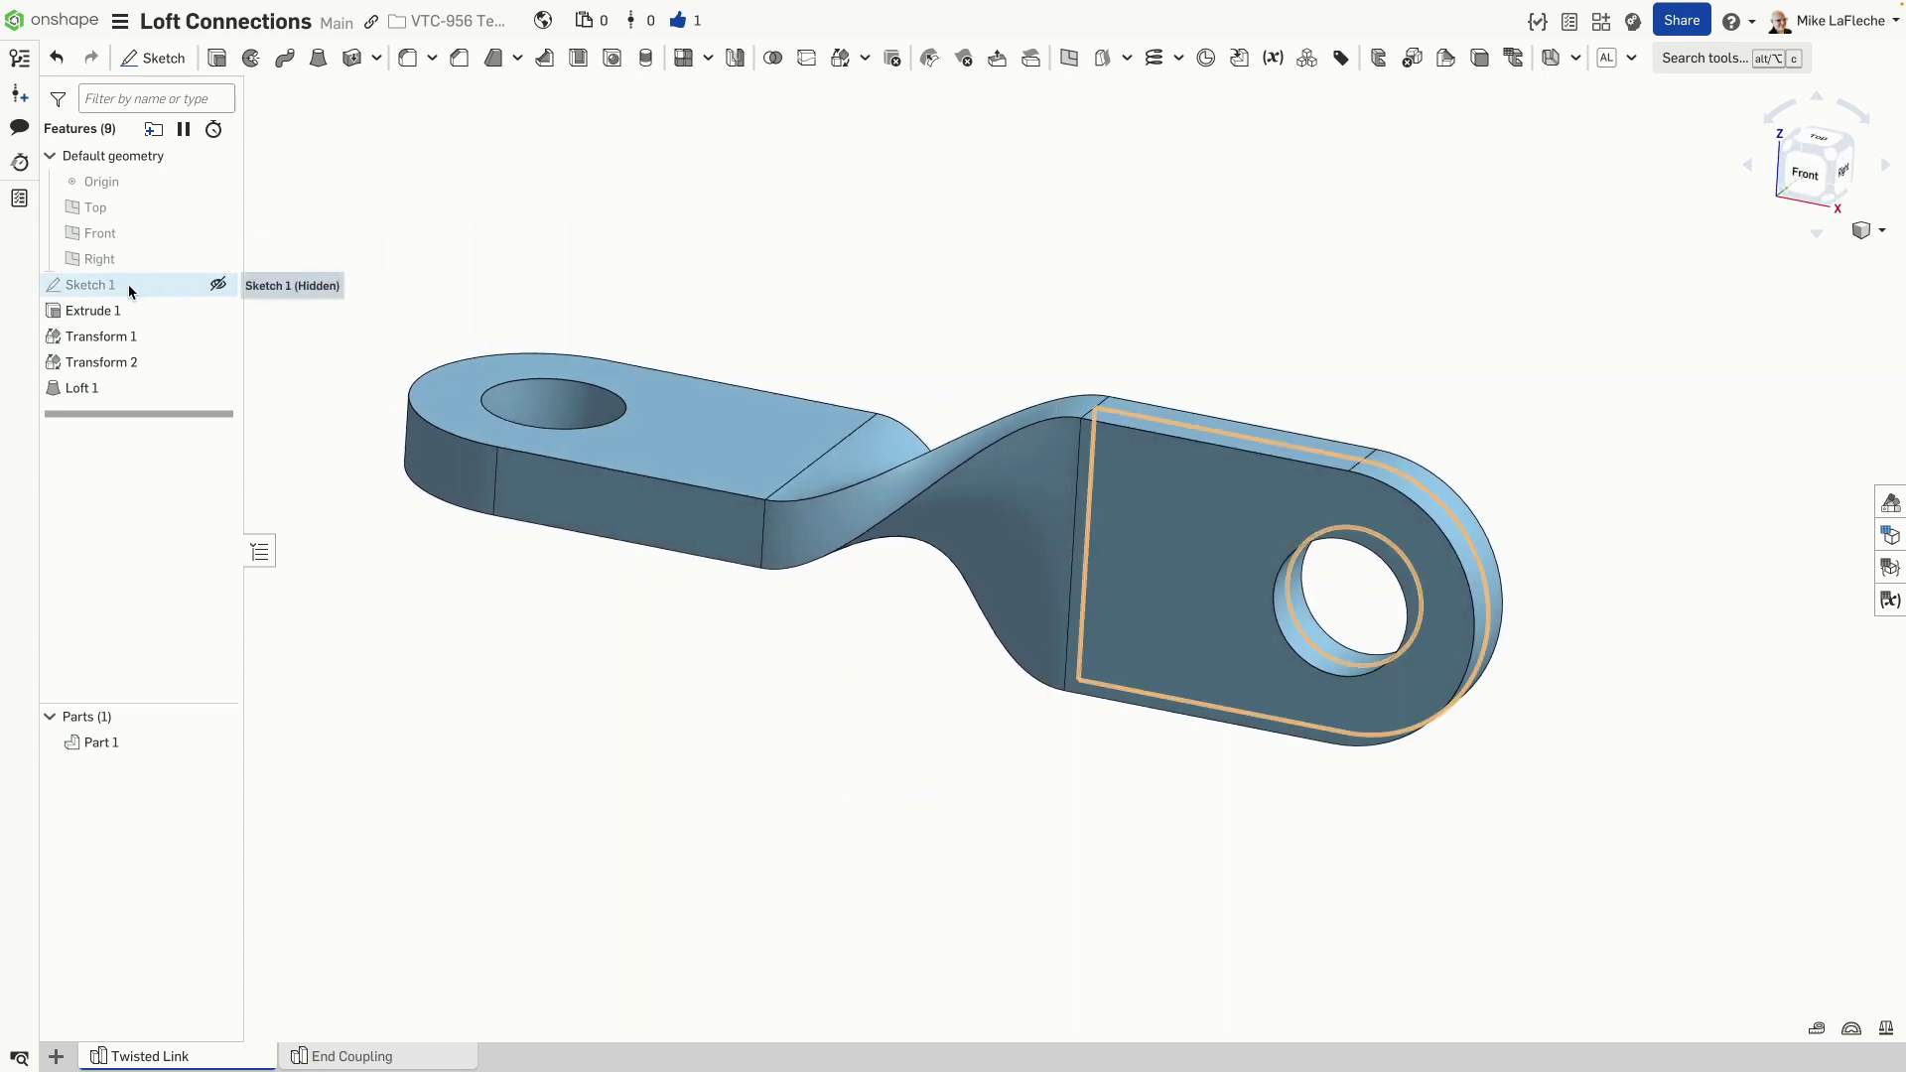
pyautogui.press('s')
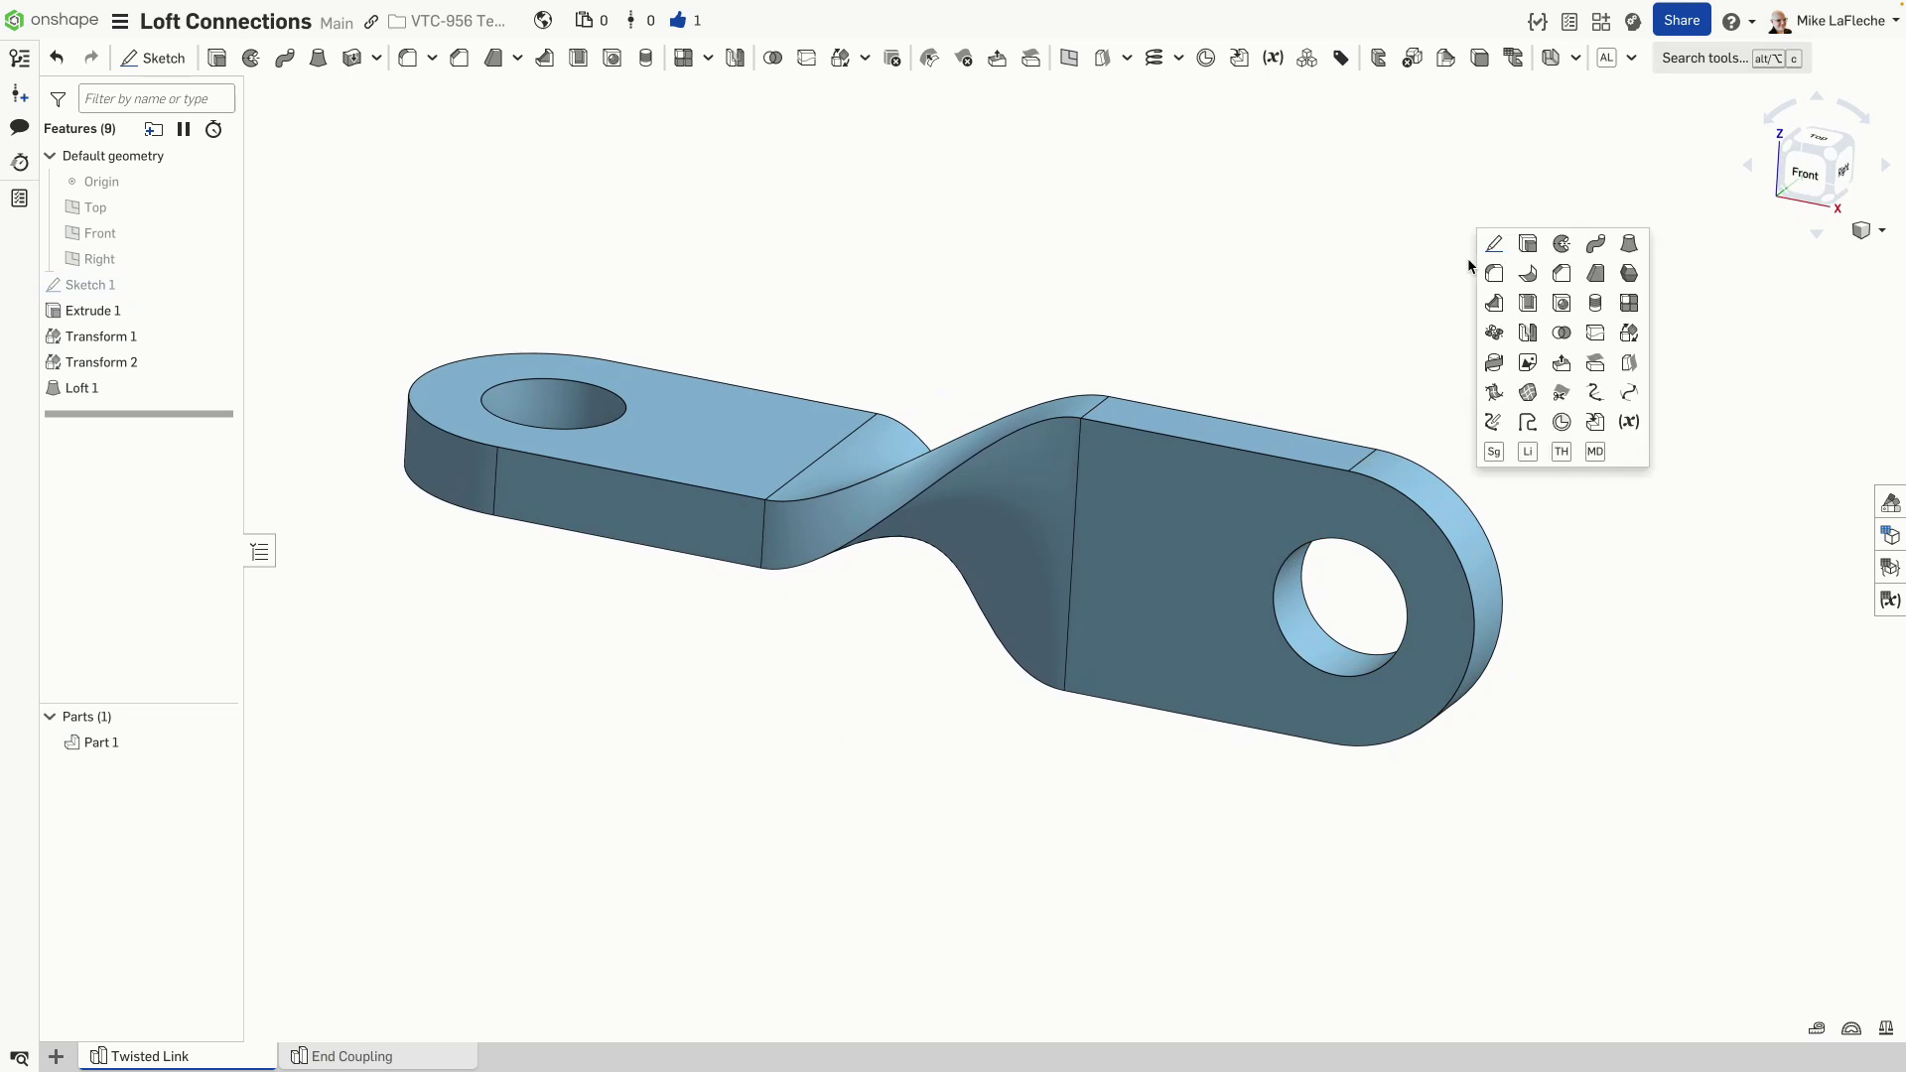
pyautogui.click(1494, 273)
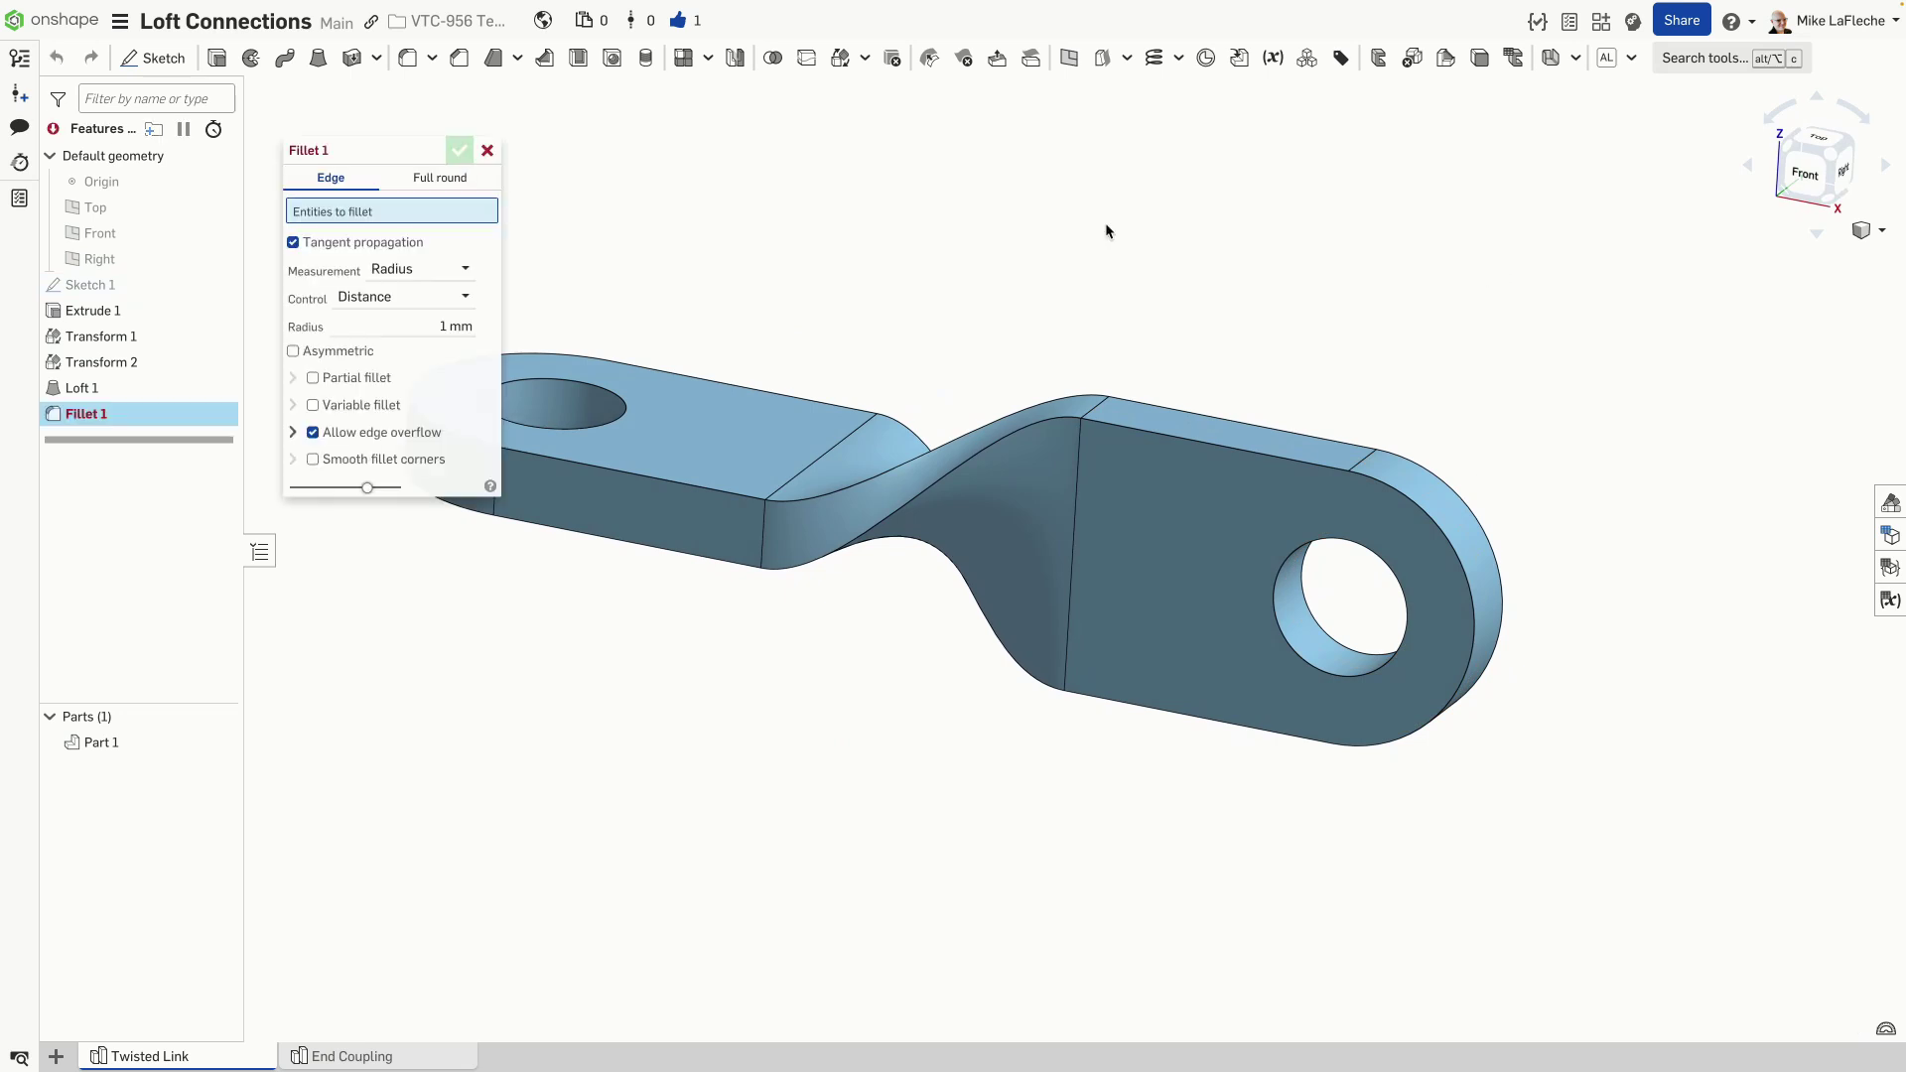
pyautogui.click(795, 397)
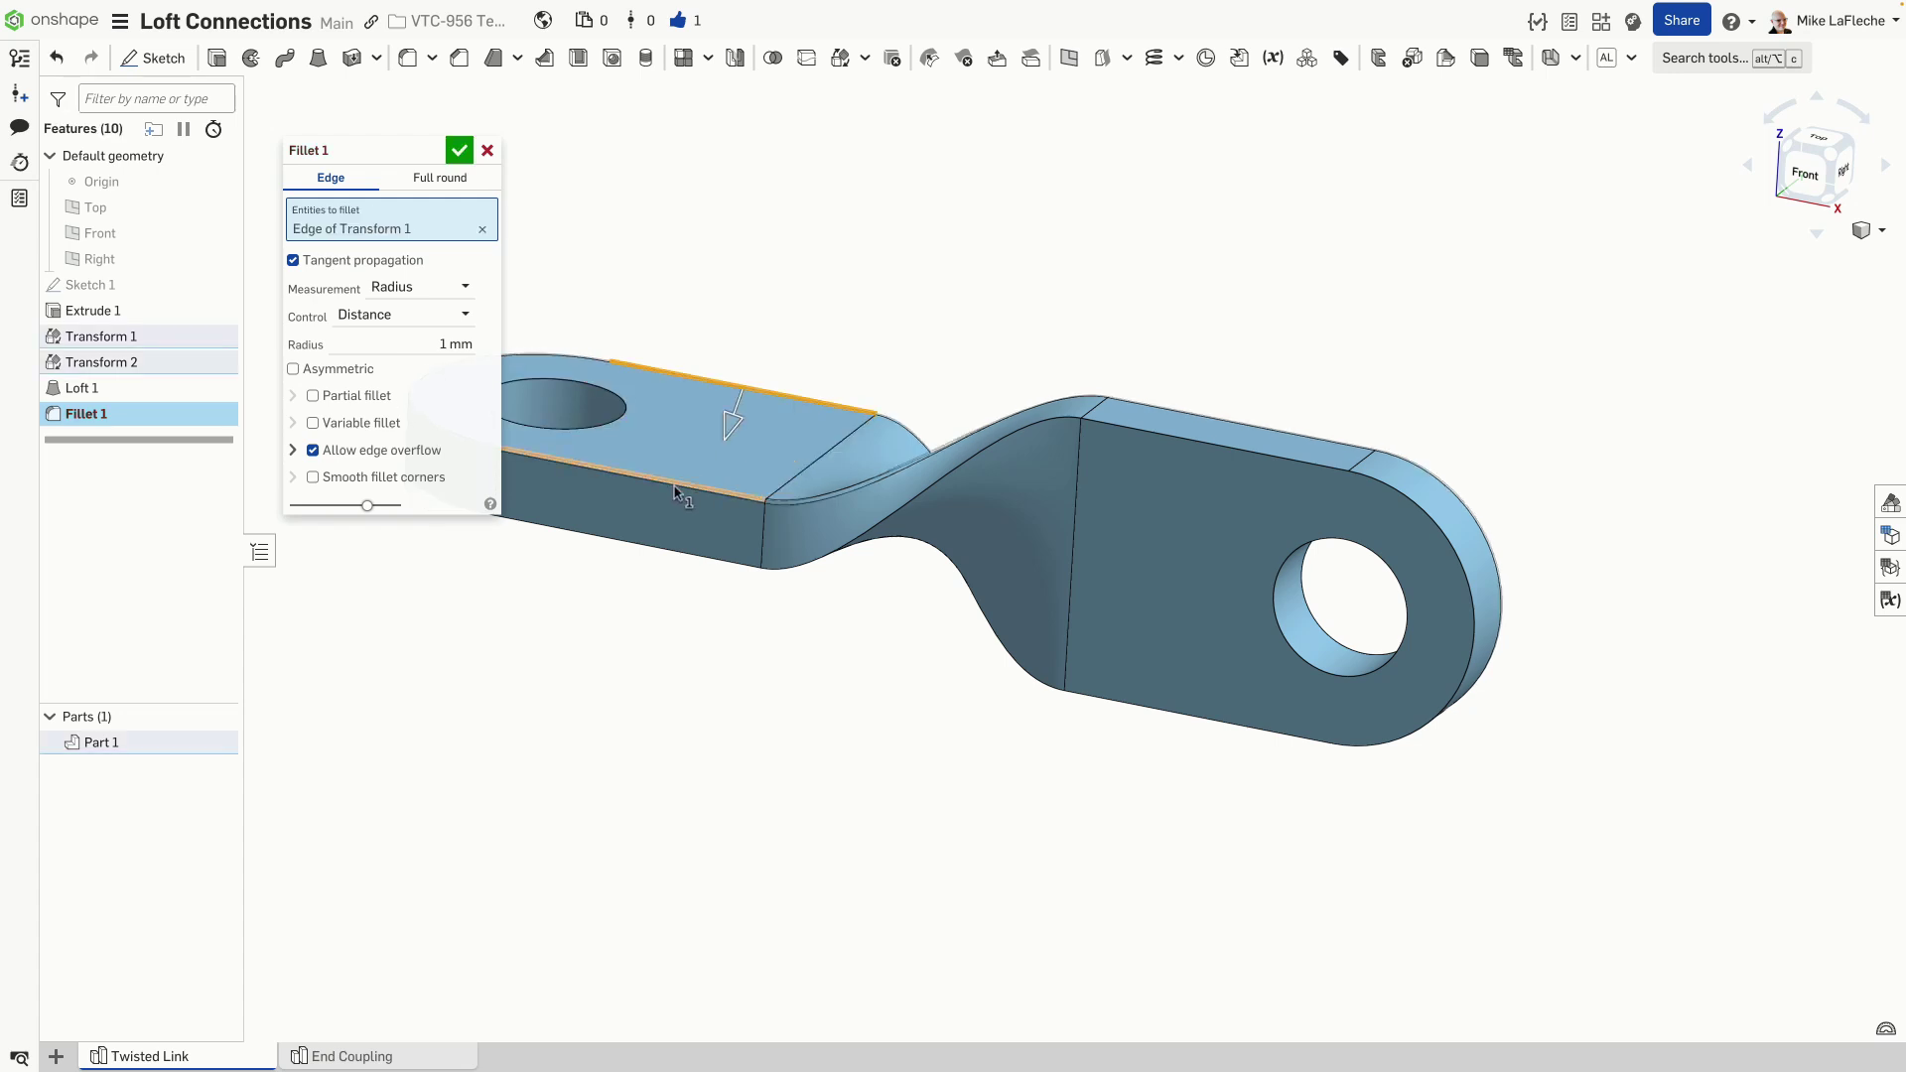
pyautogui.click(633, 541)
pyautogui.click(1295, 611)
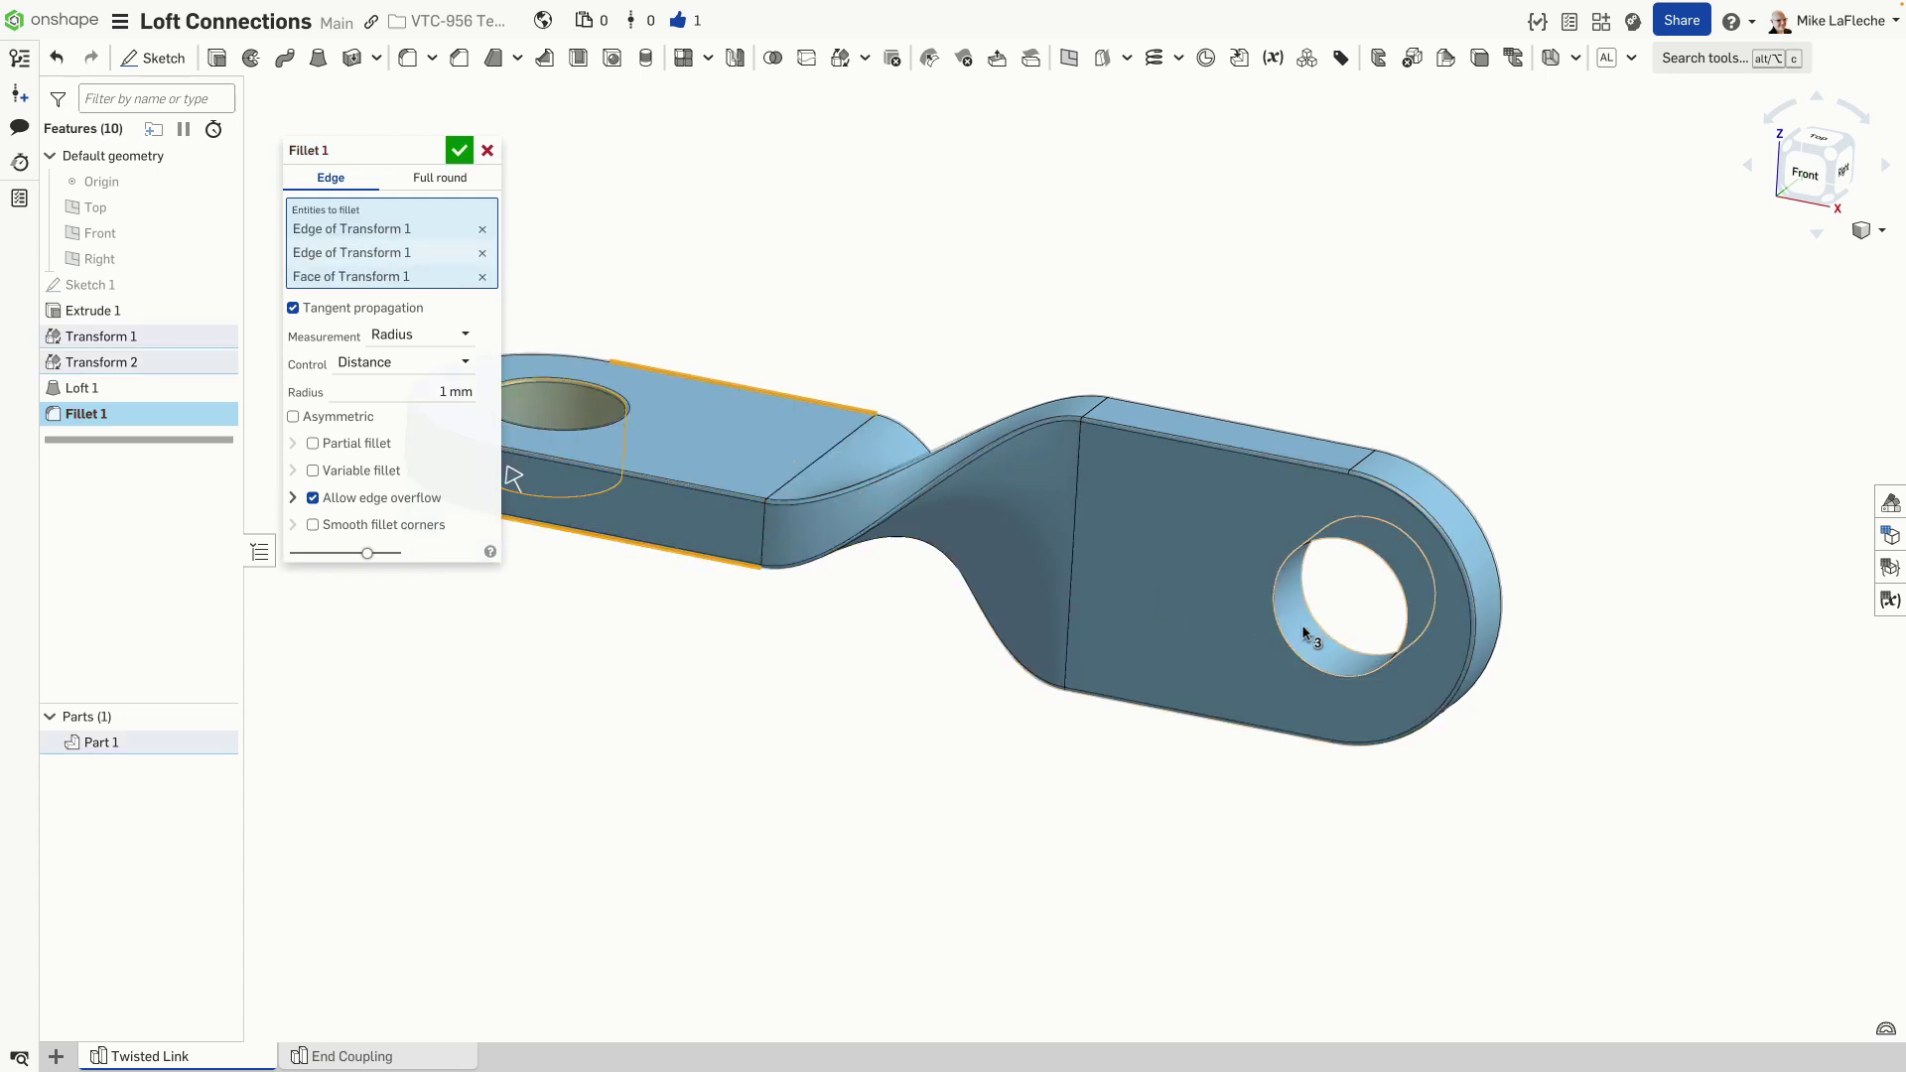
pyautogui.click(571, 403)
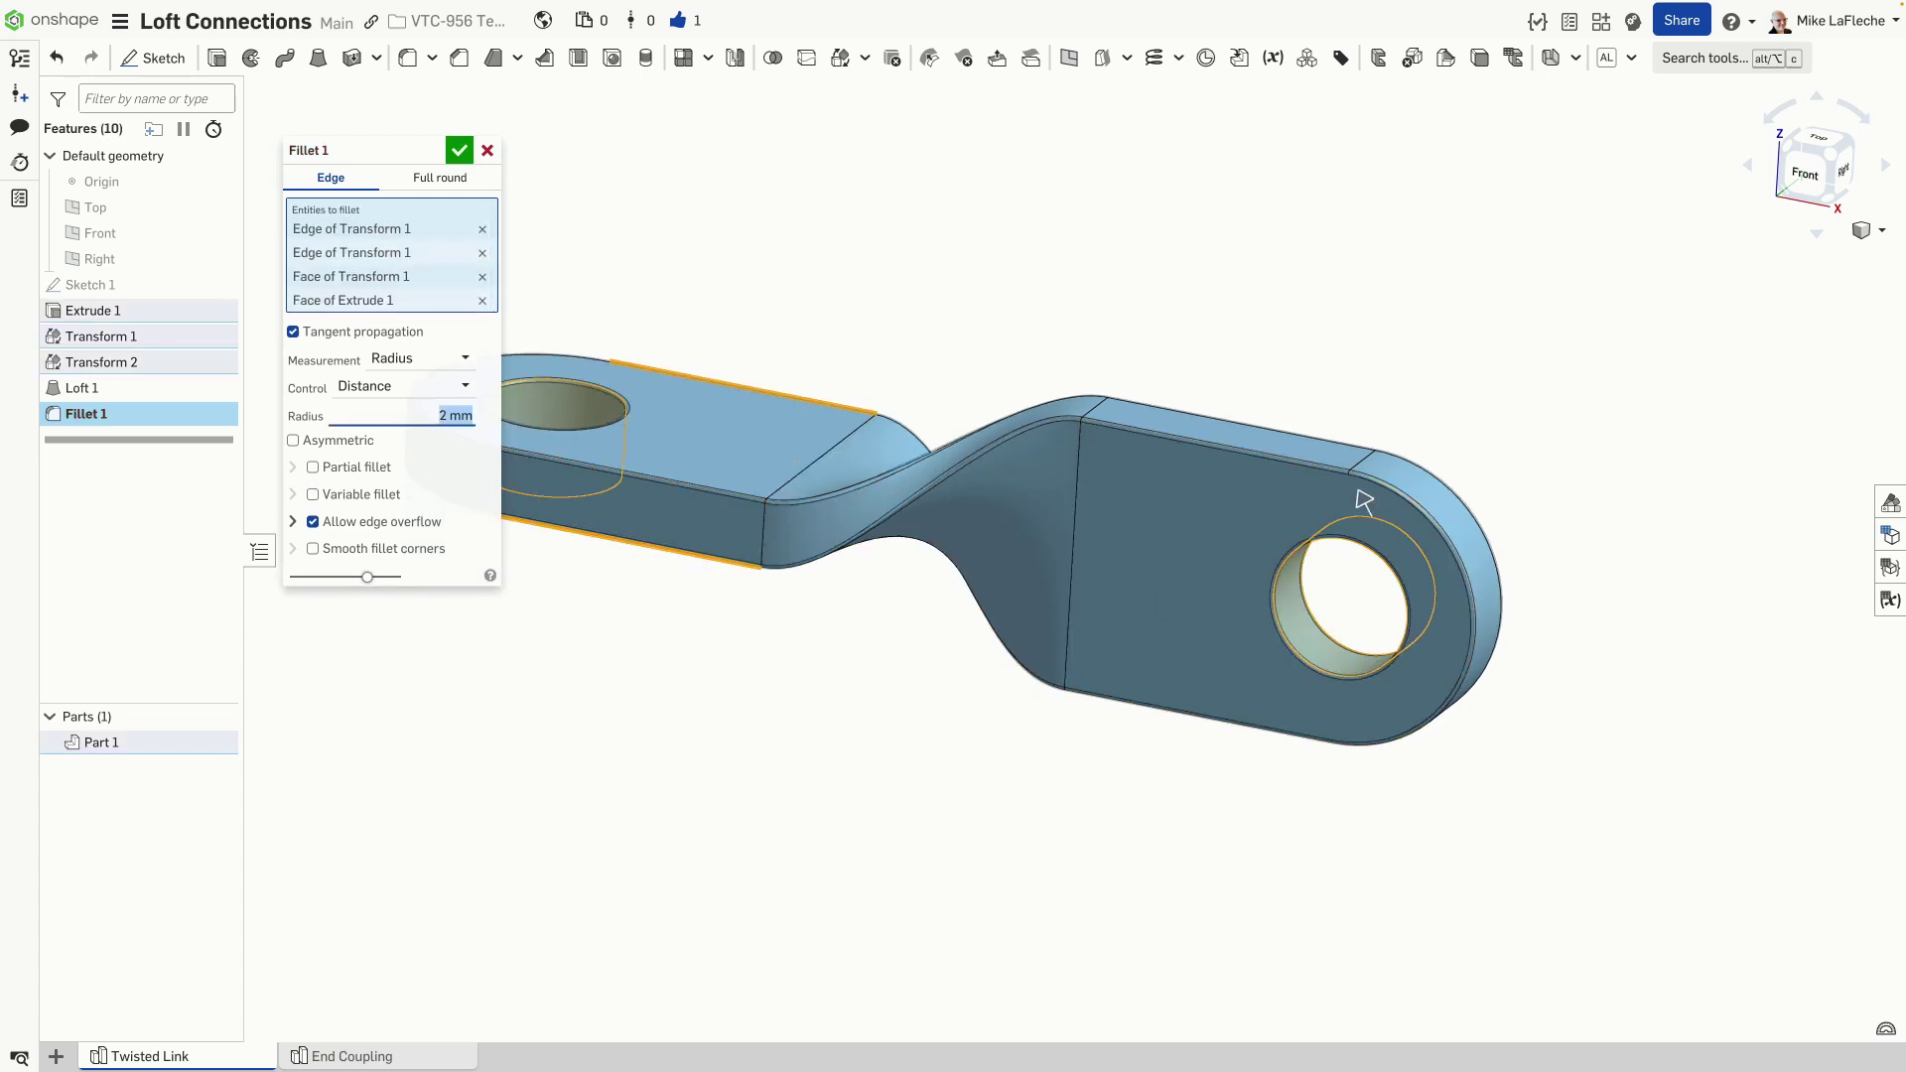
pyautogui.press('Return')
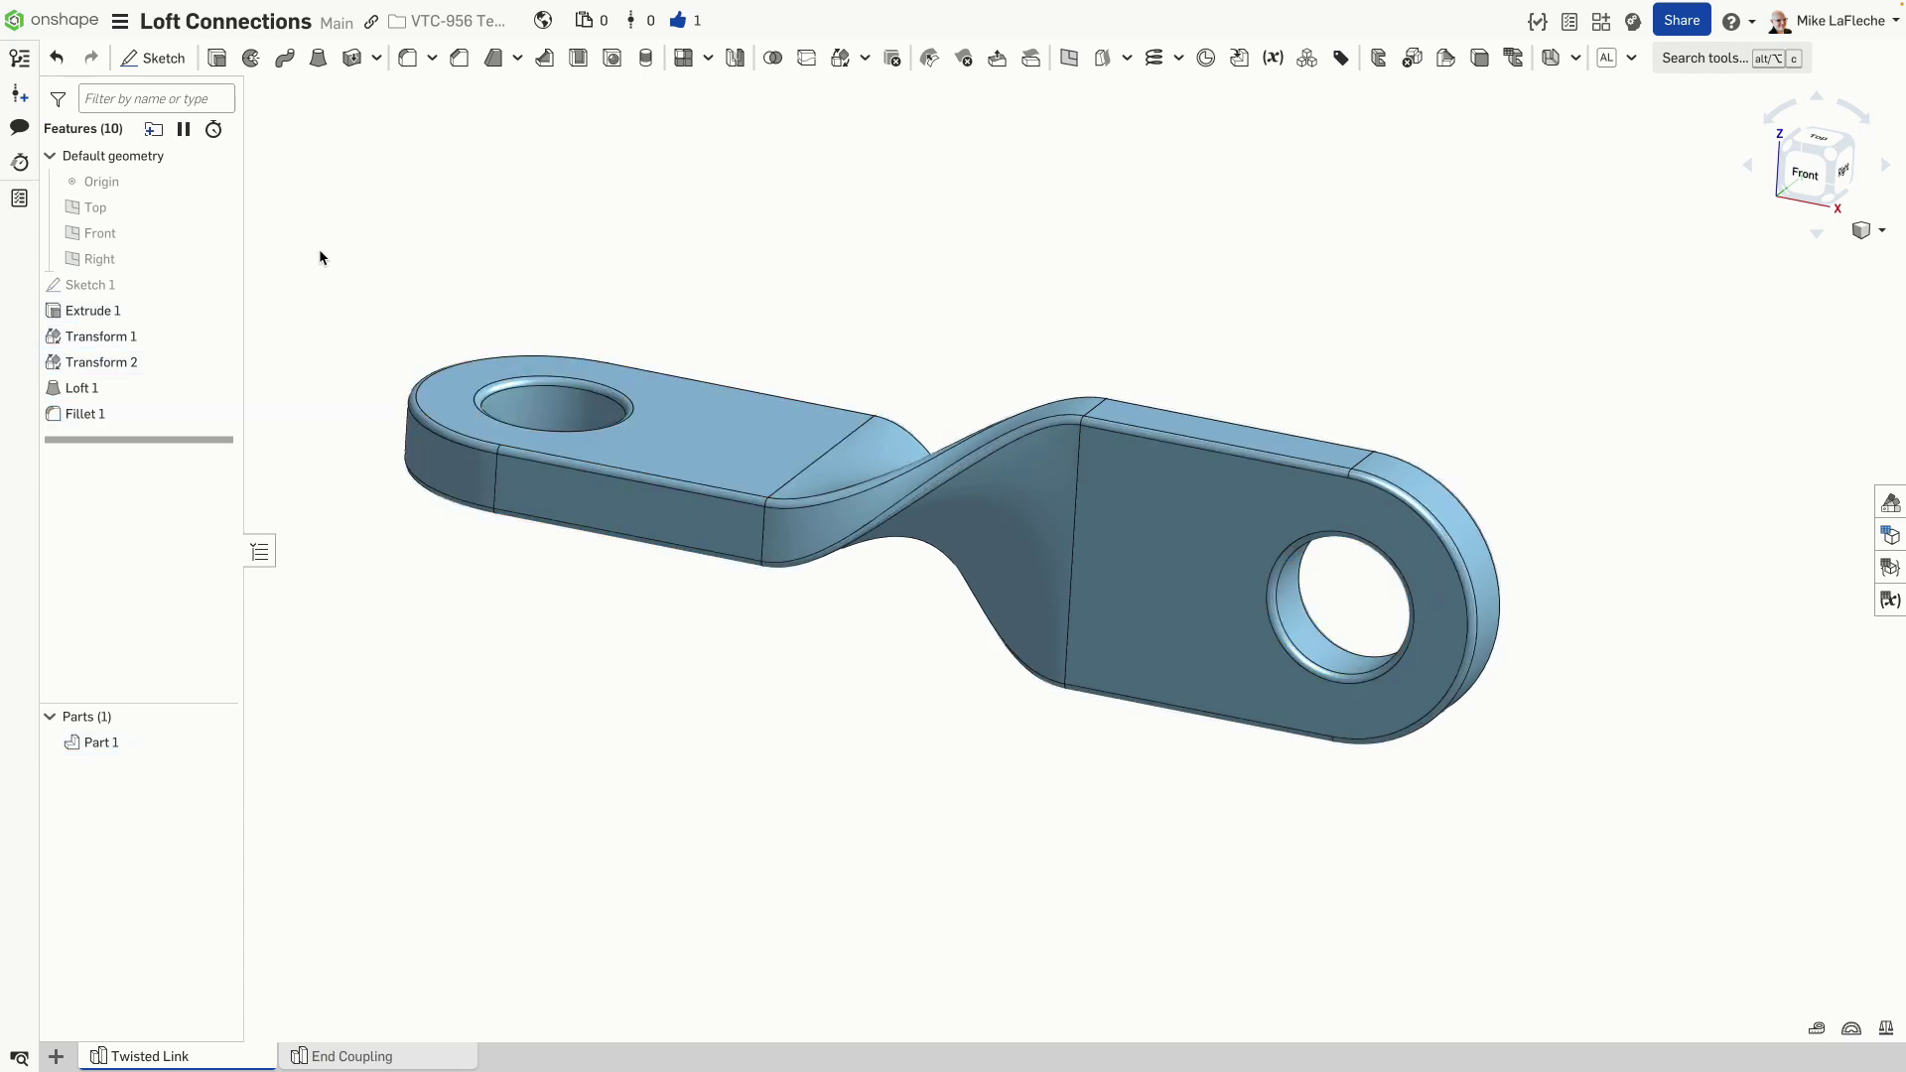
# Step: Edit the lug's profile sketch with the final part previewed and set the offset of its straight end to 30 mm
pyautogui.rightClick(157, 288)
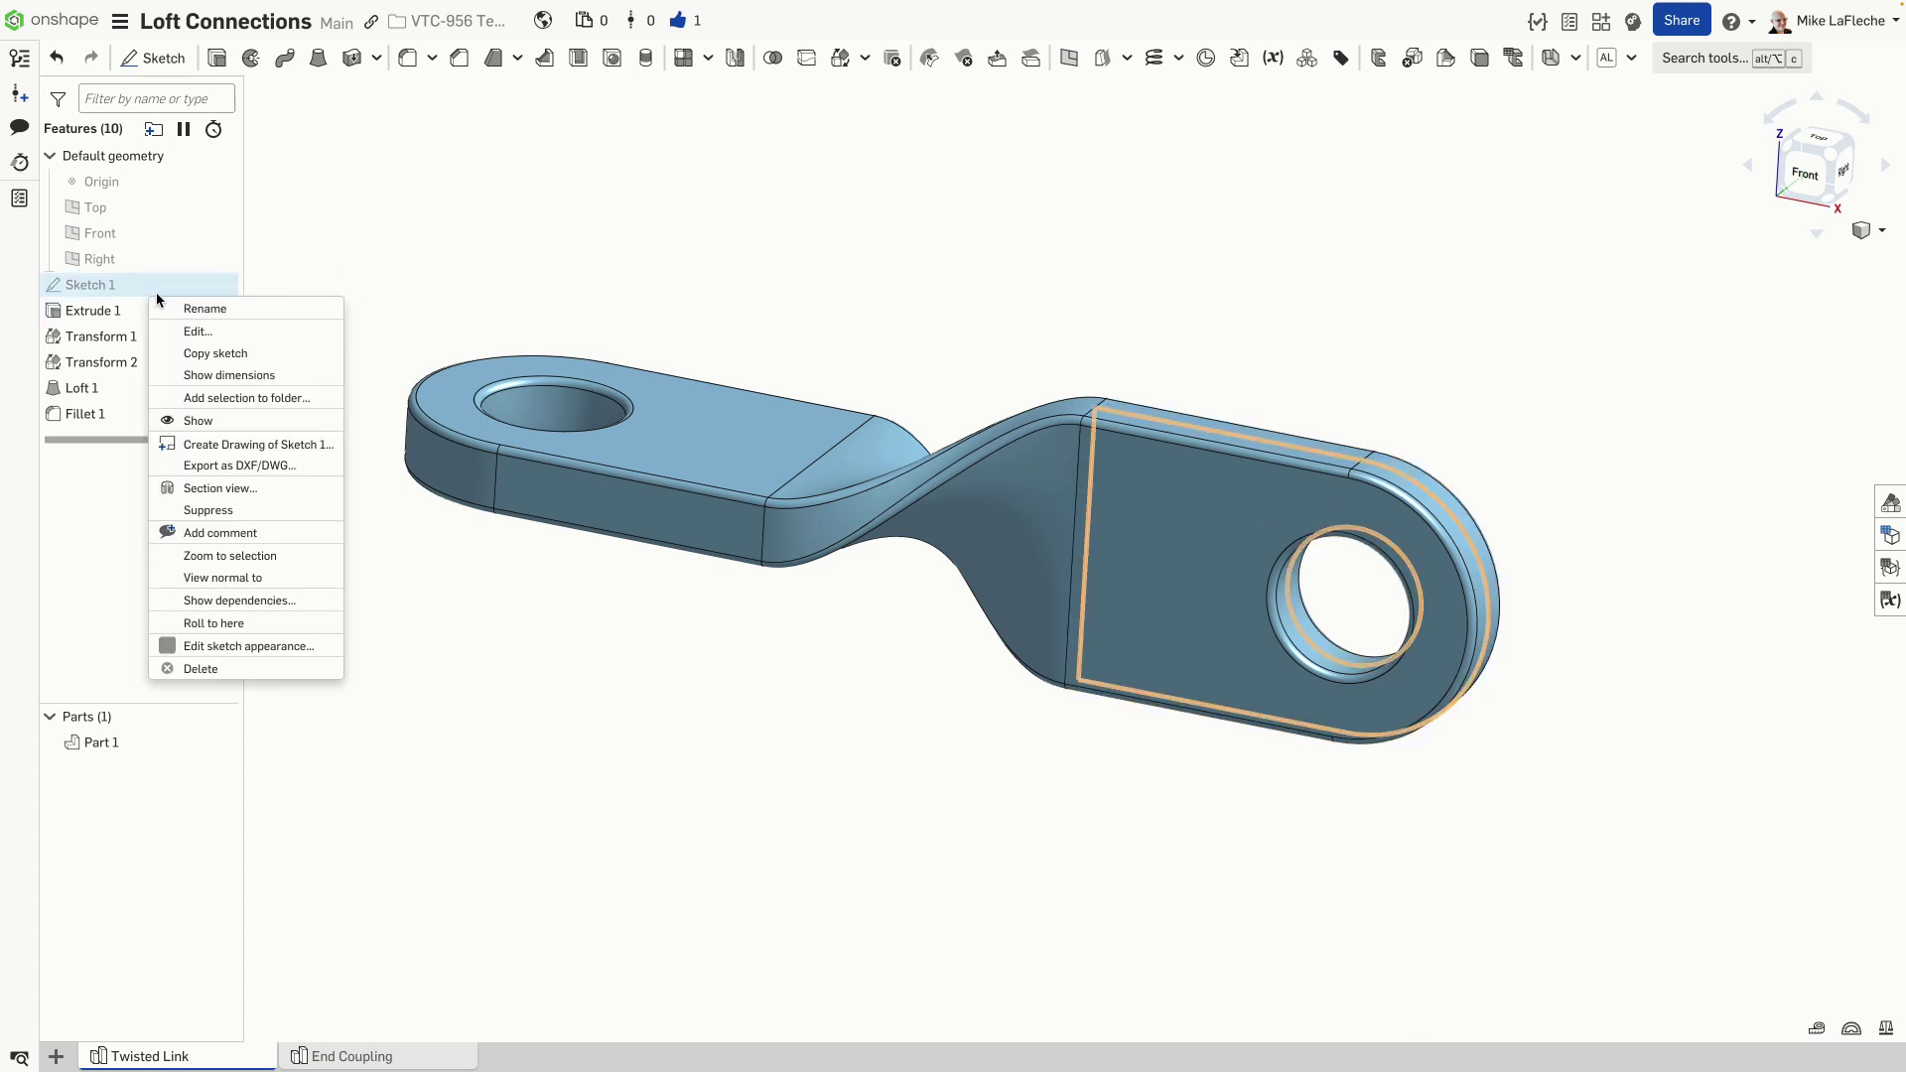
pyautogui.click(229, 371)
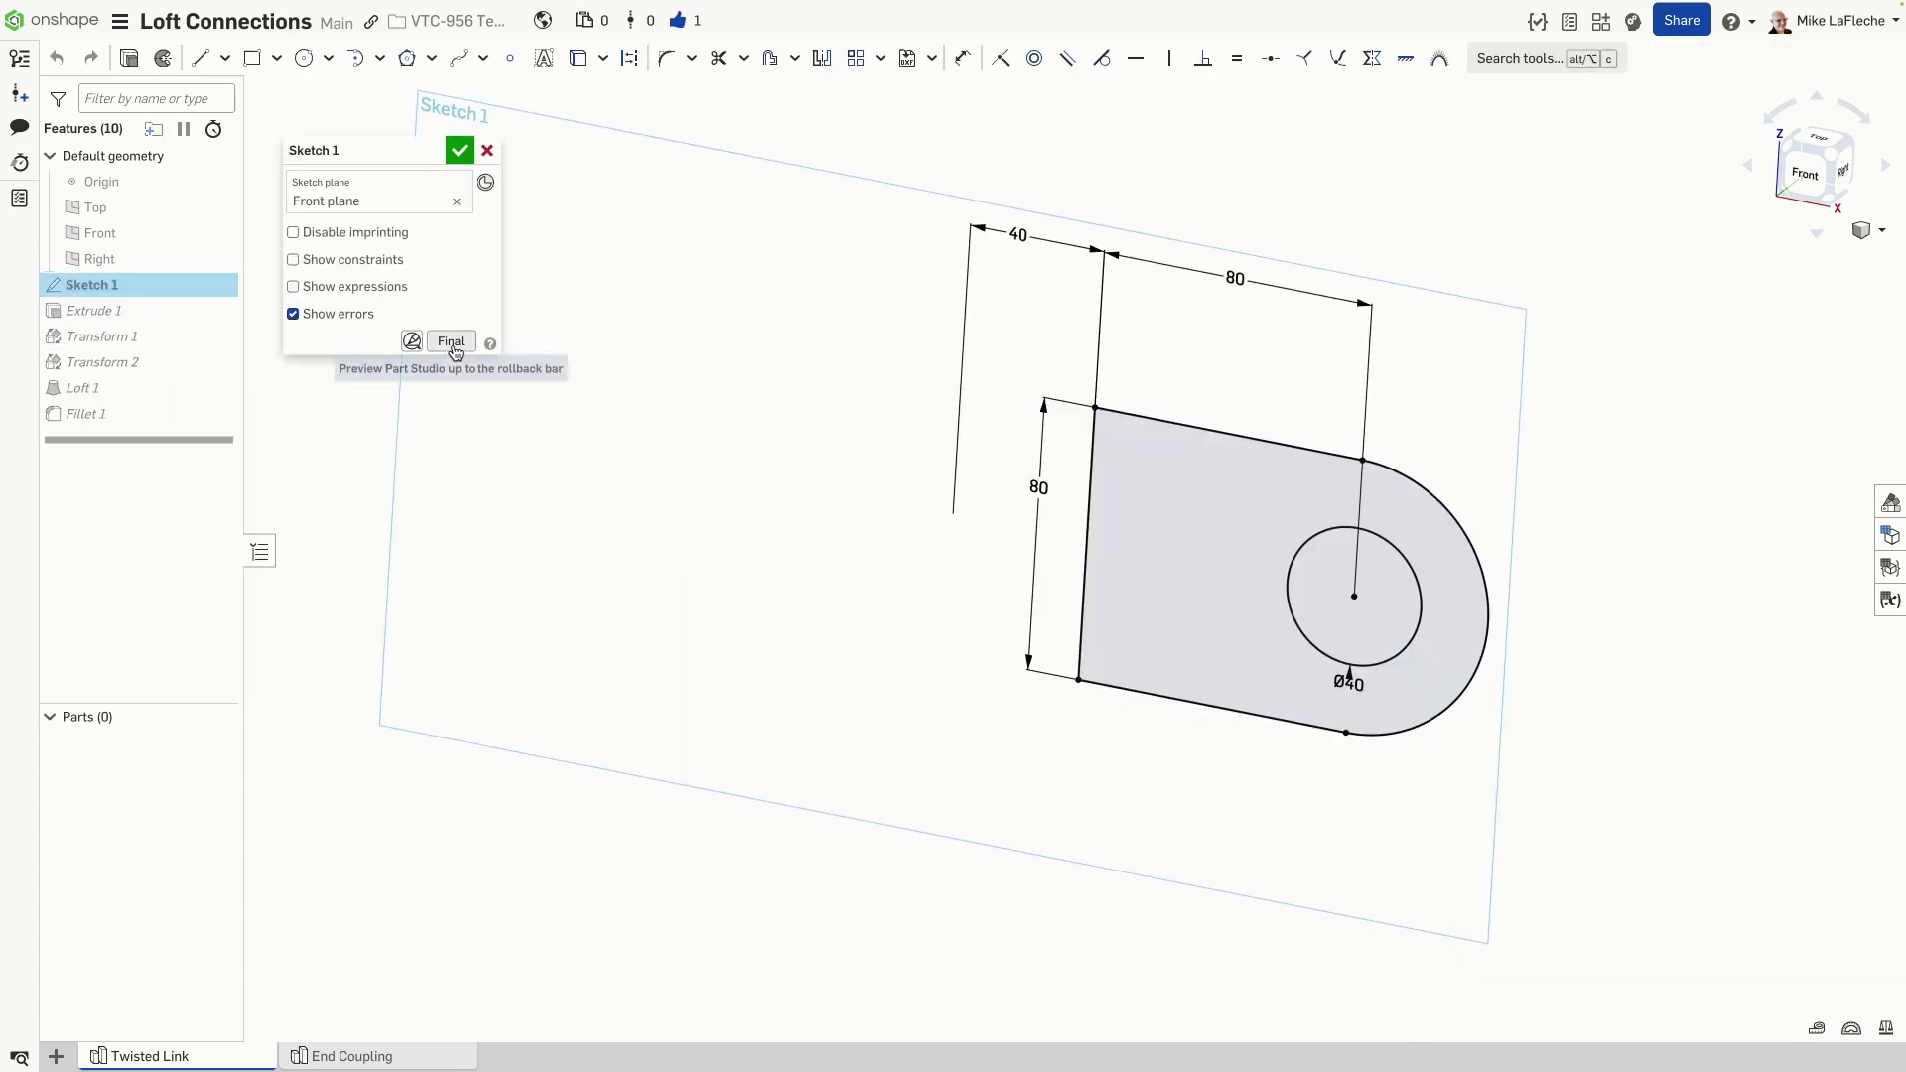
pyautogui.click(451, 341)
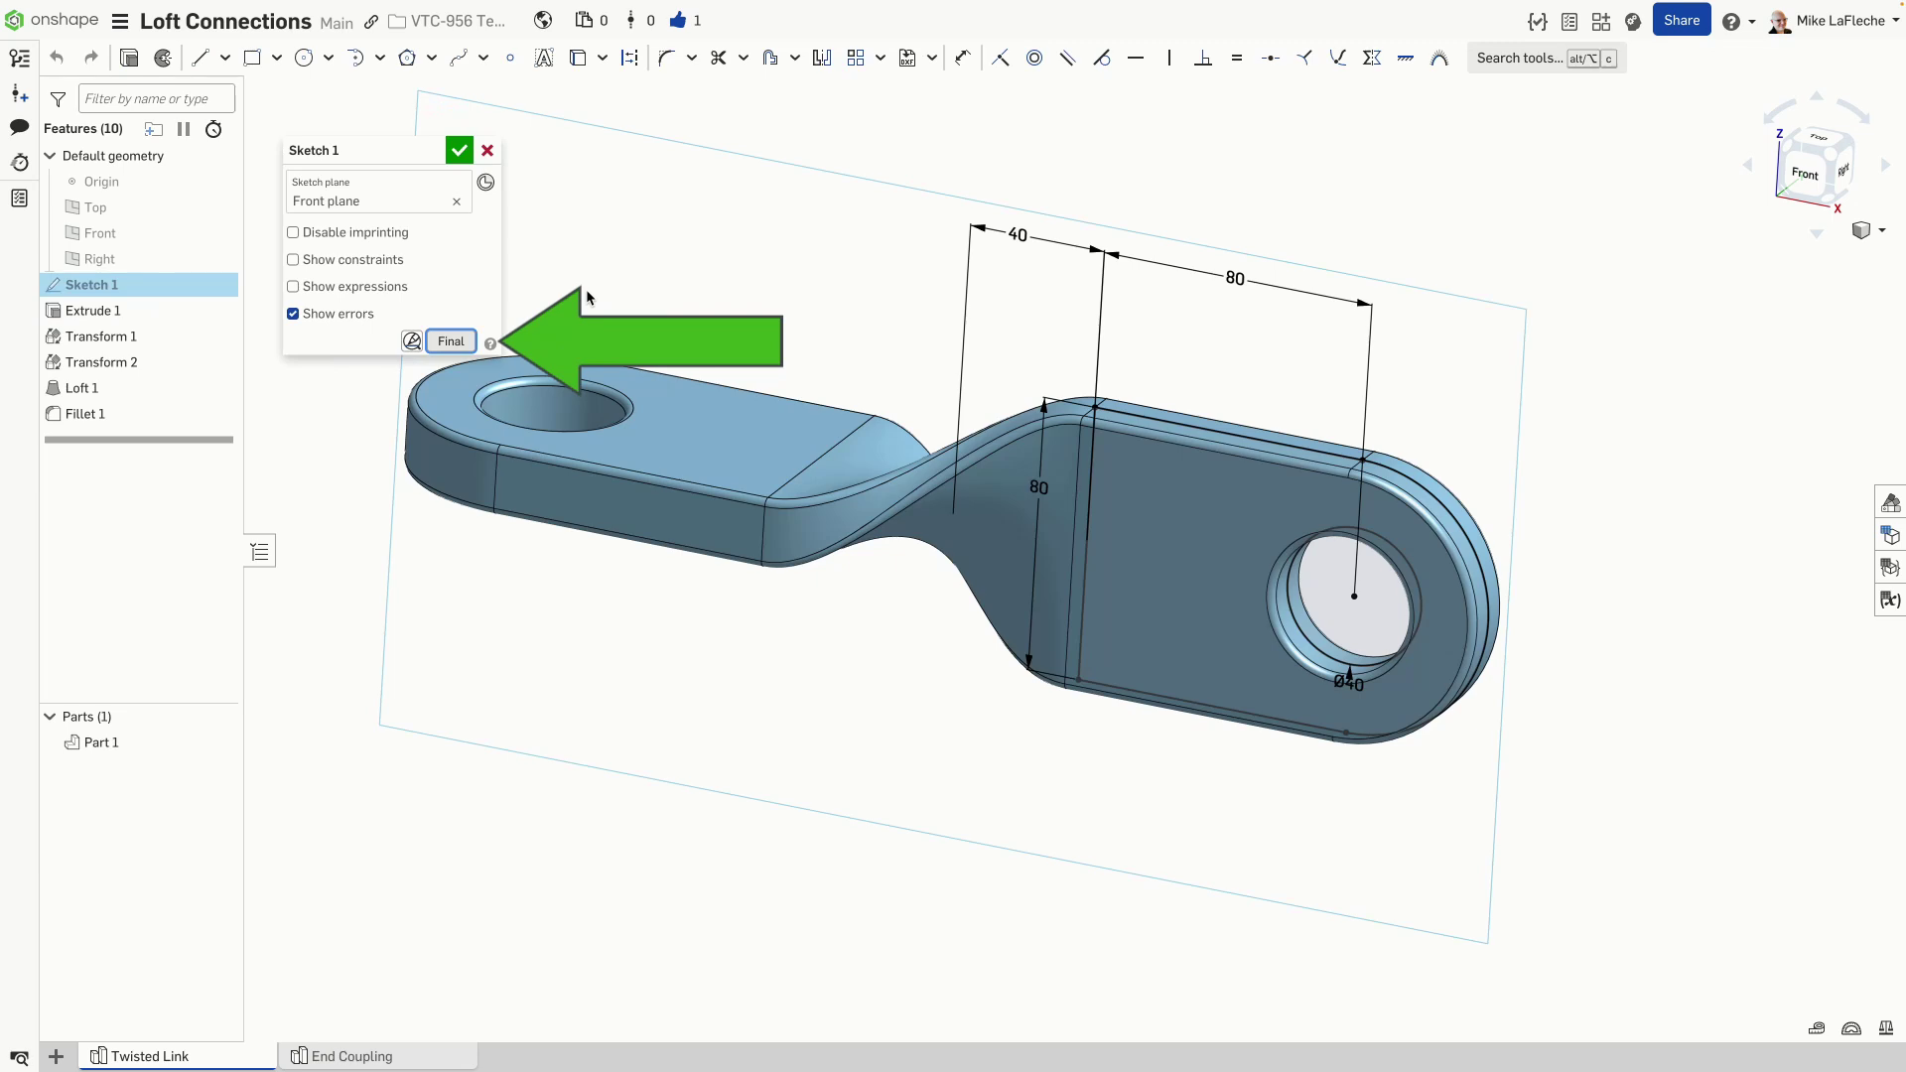
pyautogui.doubleClick(1021, 242)
pyautogui.write('30')
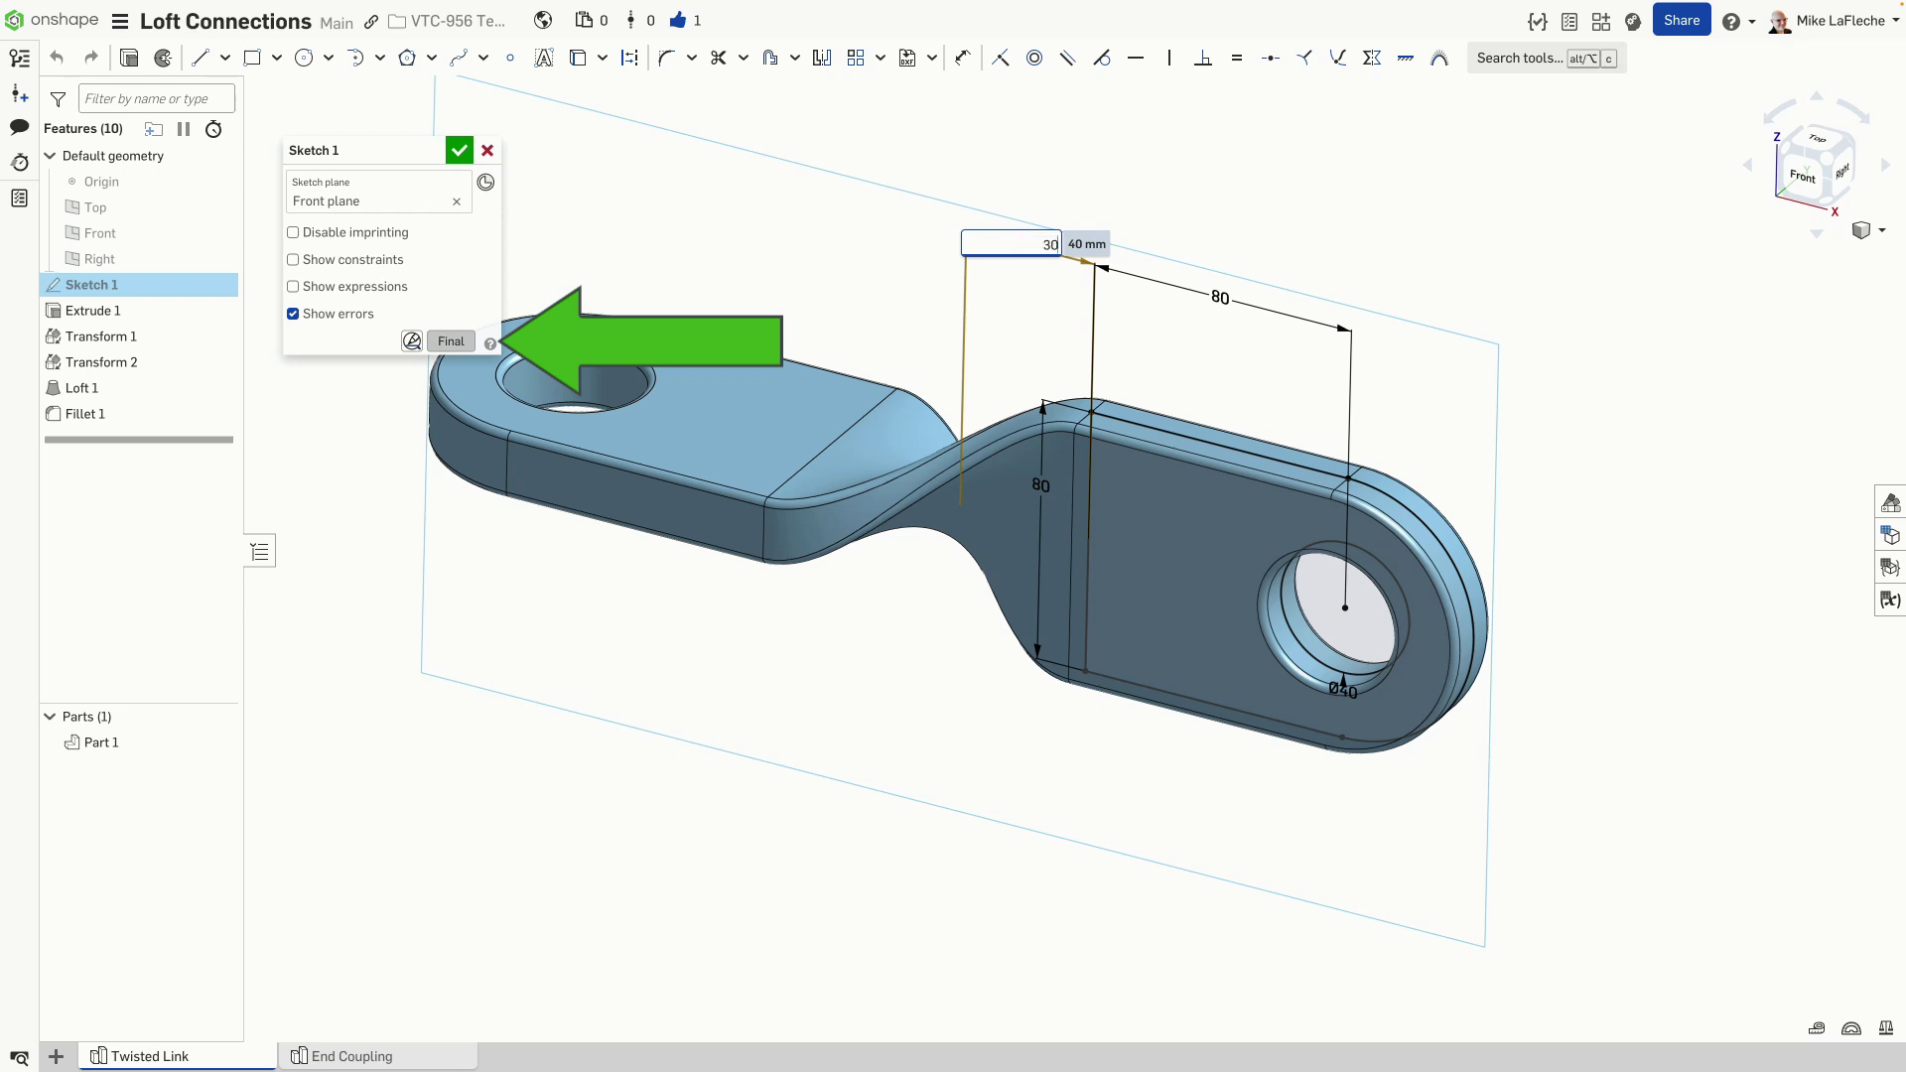
pyautogui.press('Return')
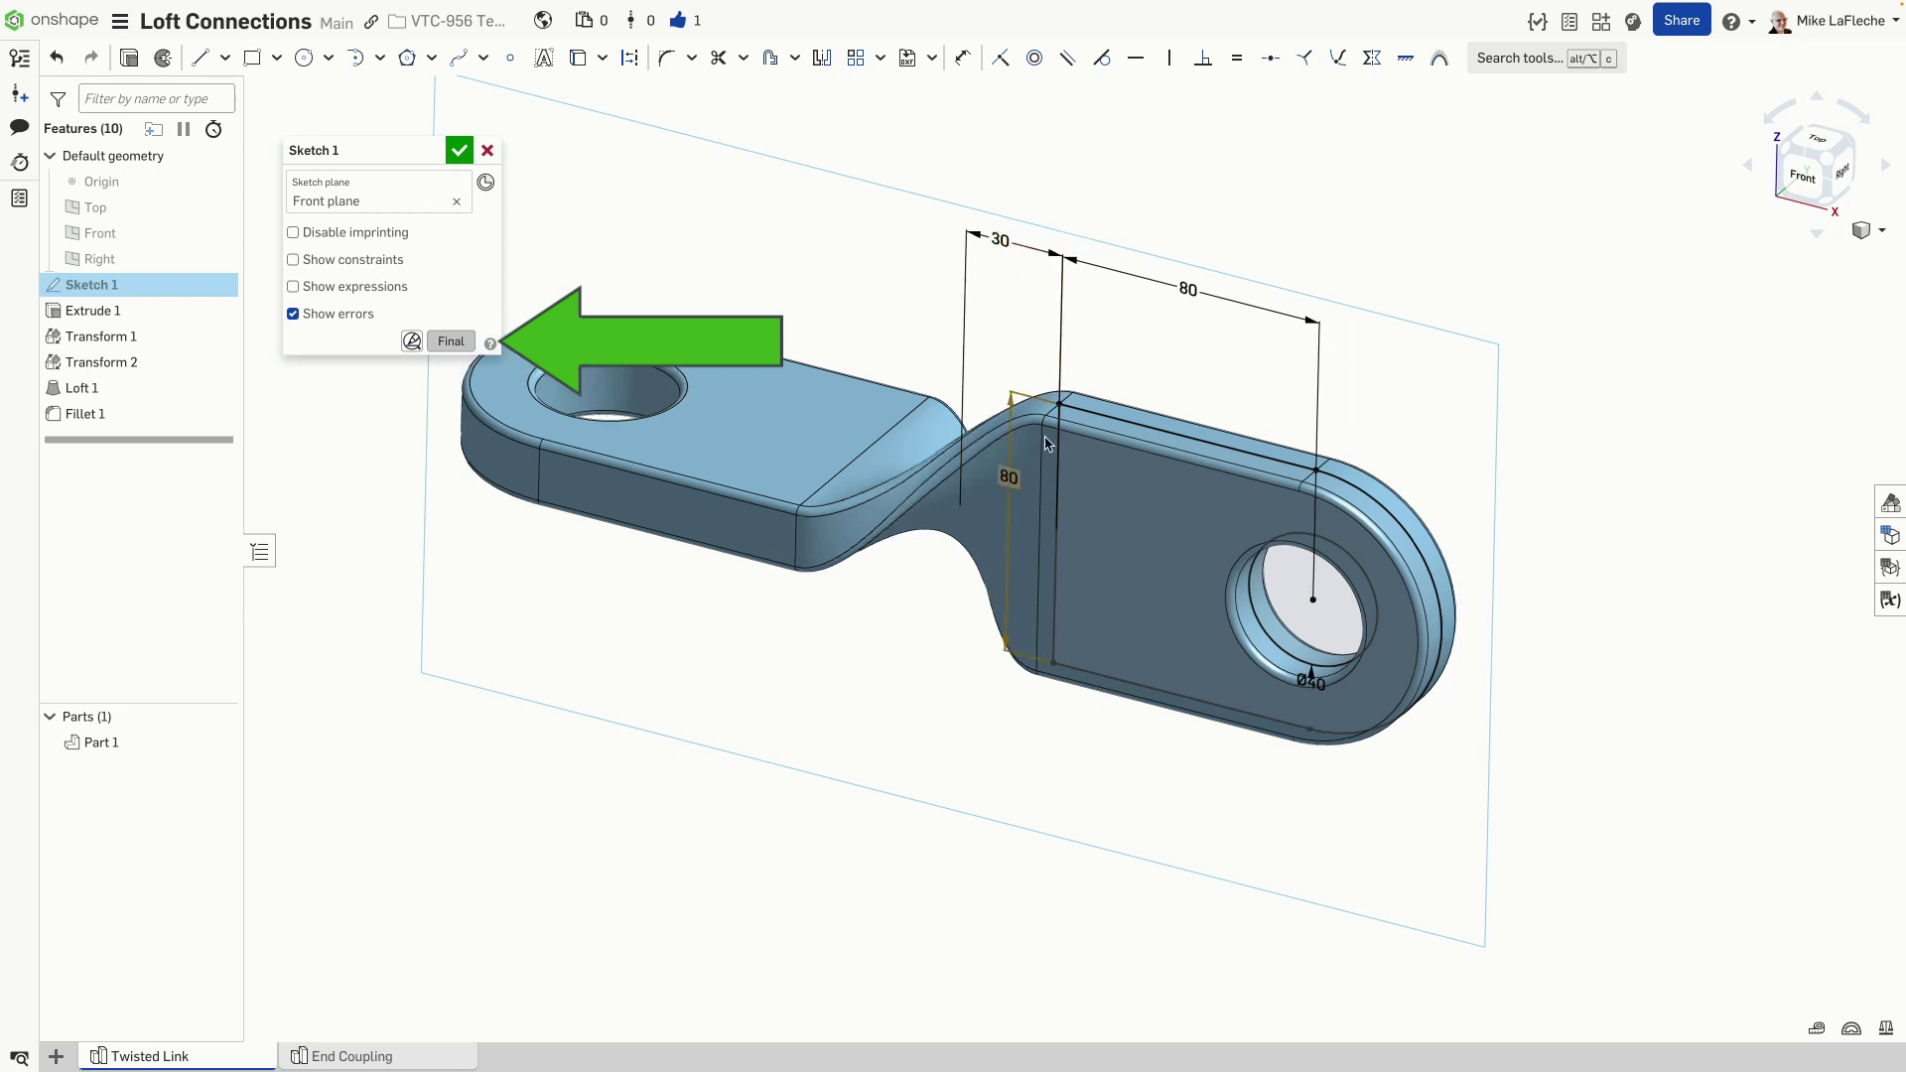
# Step: Set the lug profile's height to 75 mm and its straight-end-to-hole-centre distance to 60 mm, and accept the sketch
pyautogui.doubleClick(1009, 477)
pyautogui.write('75')
pyautogui.press('Return')
pyautogui.doubleClick(1187, 289)
pyautogui.press('Escape')
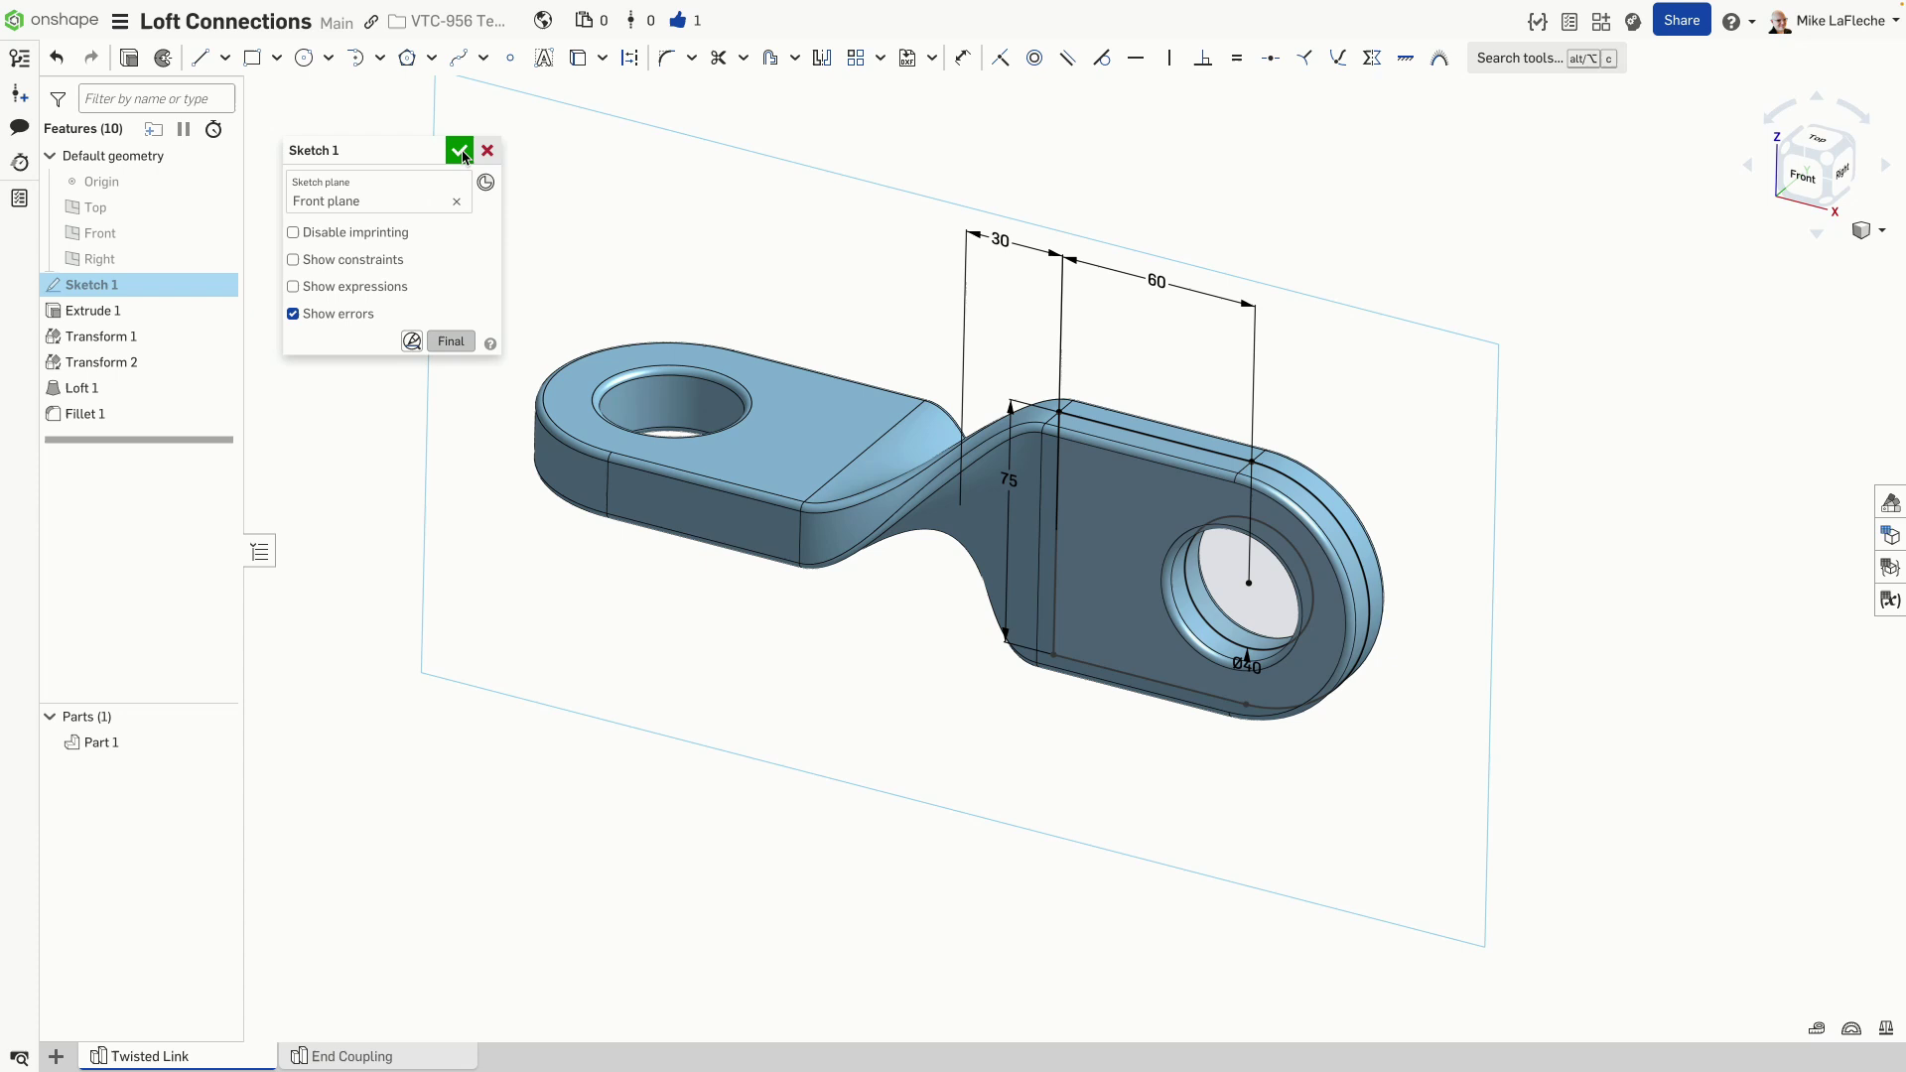
# Step: Edit the lug's symmetric extrusion, preview the final part at 25 mm depth, then accept it with a 30 mm depth
pyautogui.doubleClick(141, 319)
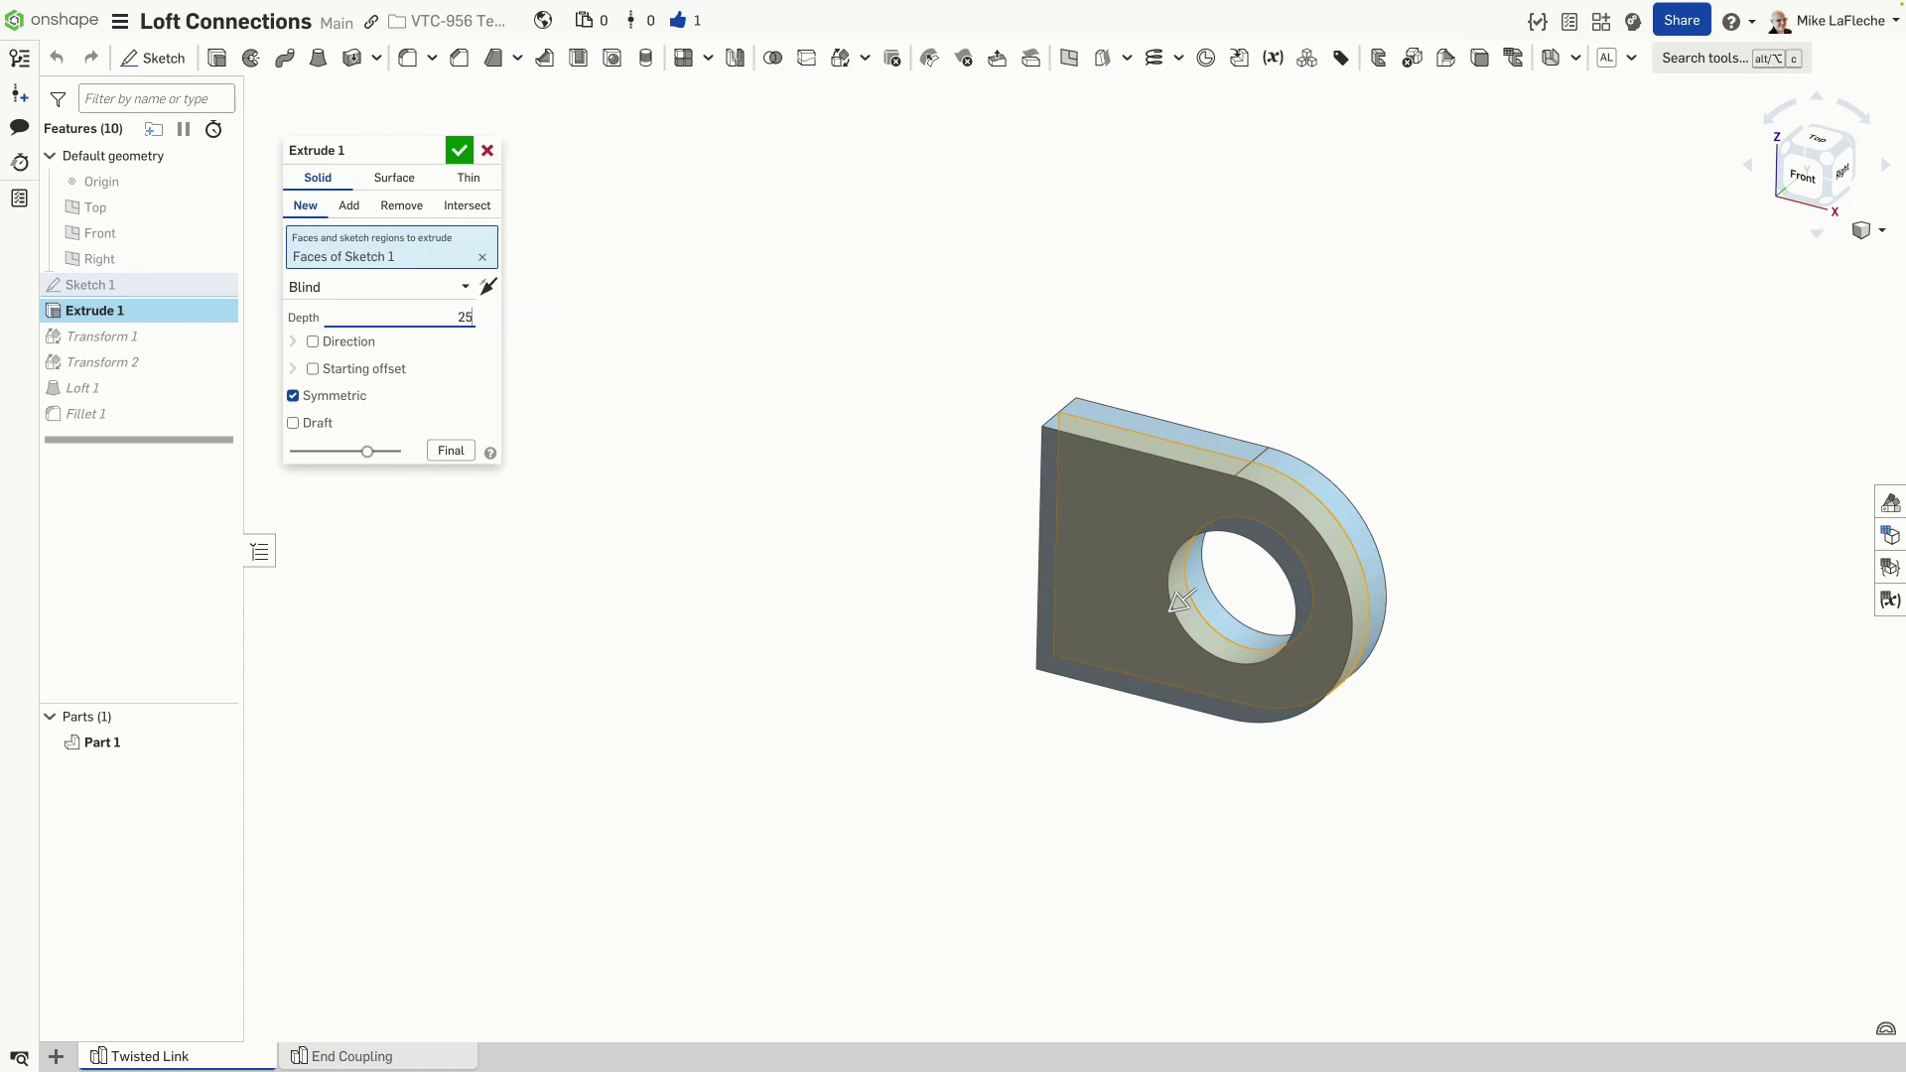
pyautogui.write('25')
pyautogui.click(450, 451)
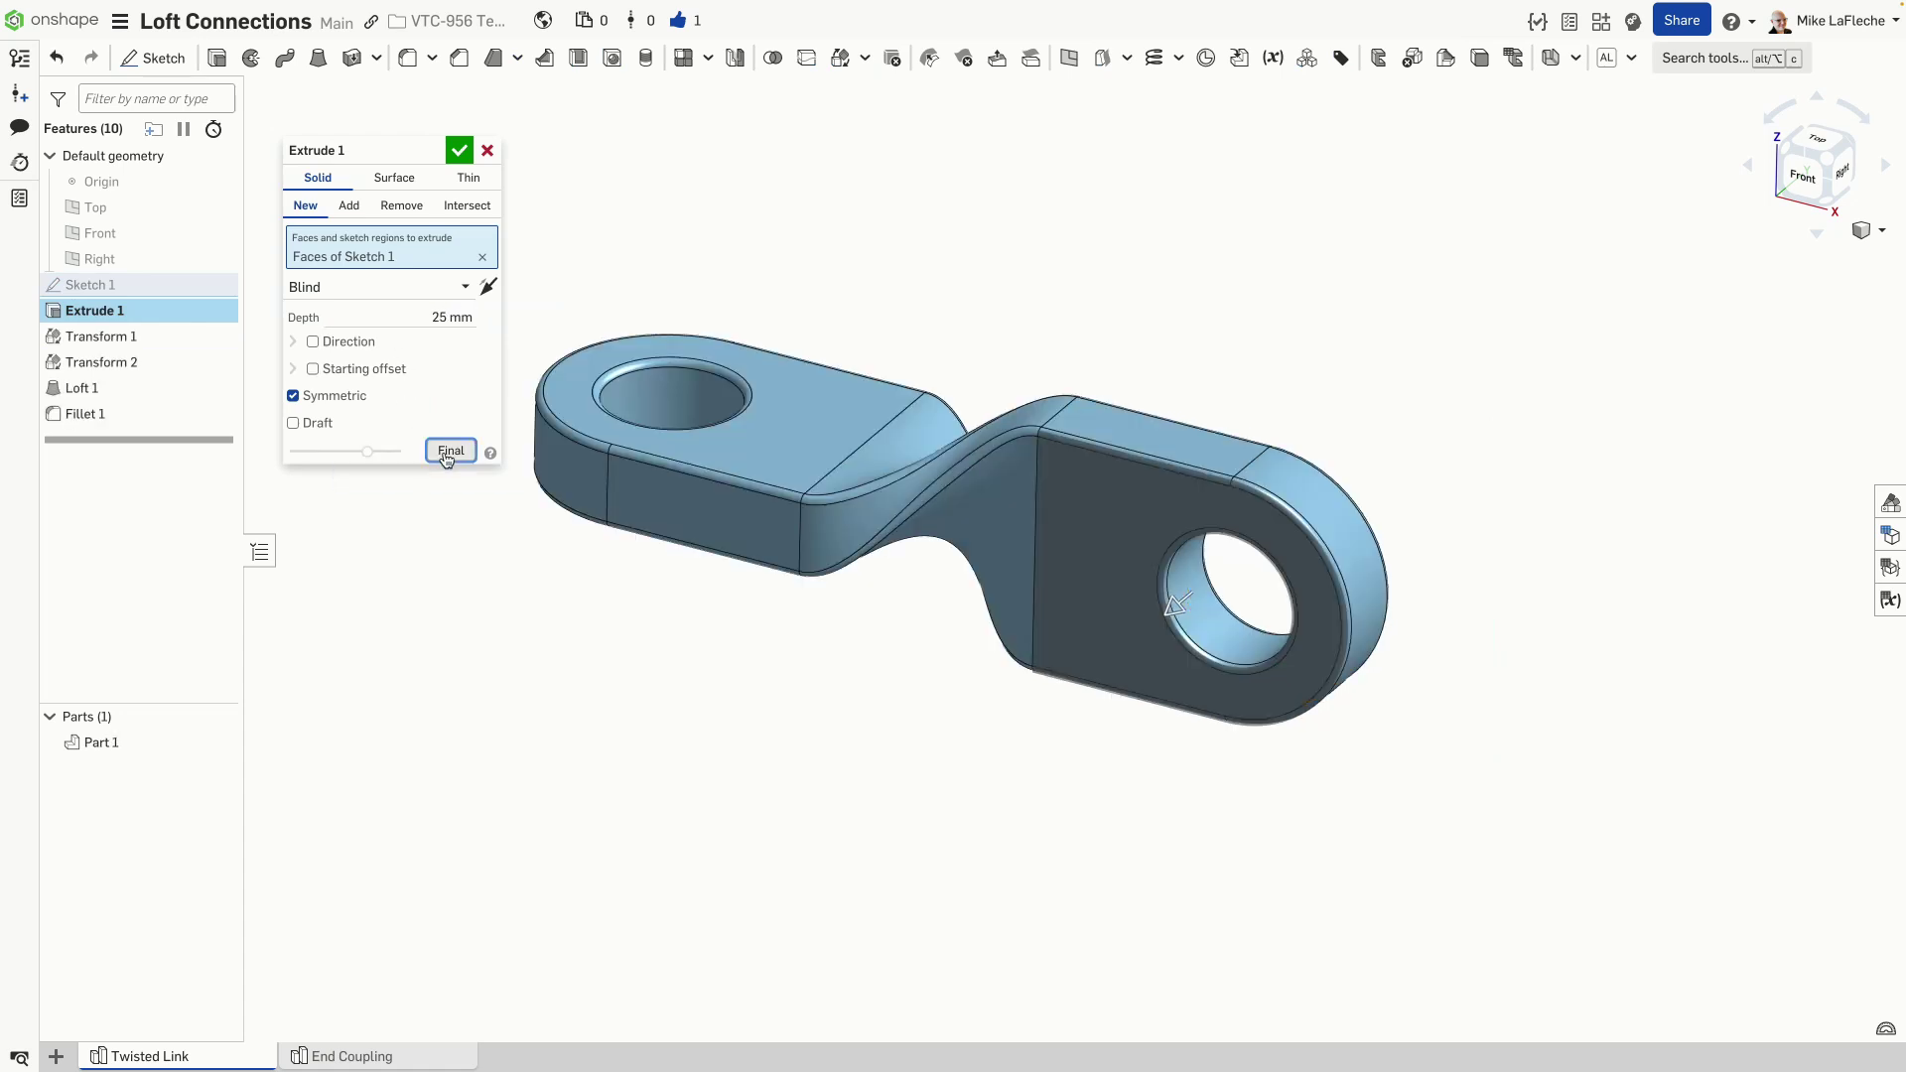
pyautogui.click(430, 318)
pyautogui.write('30')
pyautogui.press('Return')
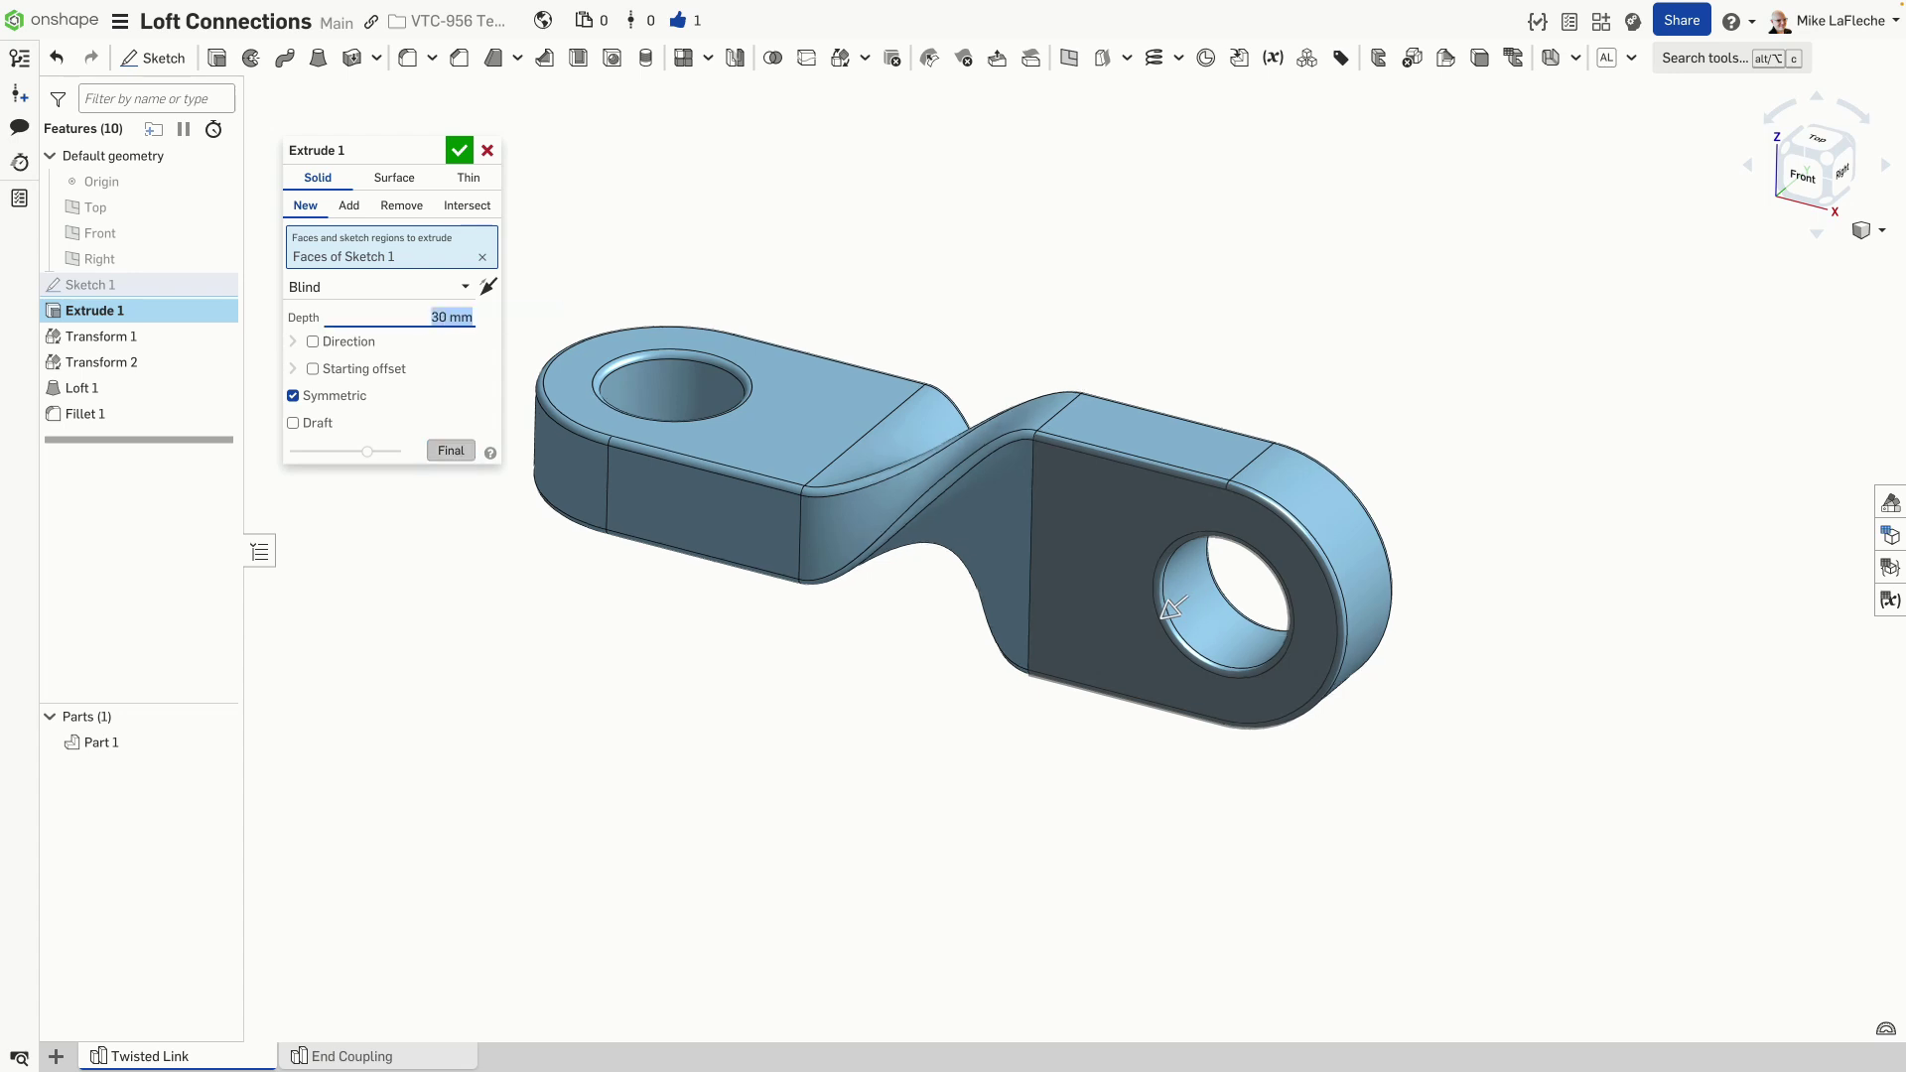
pyautogui.click(460, 152)
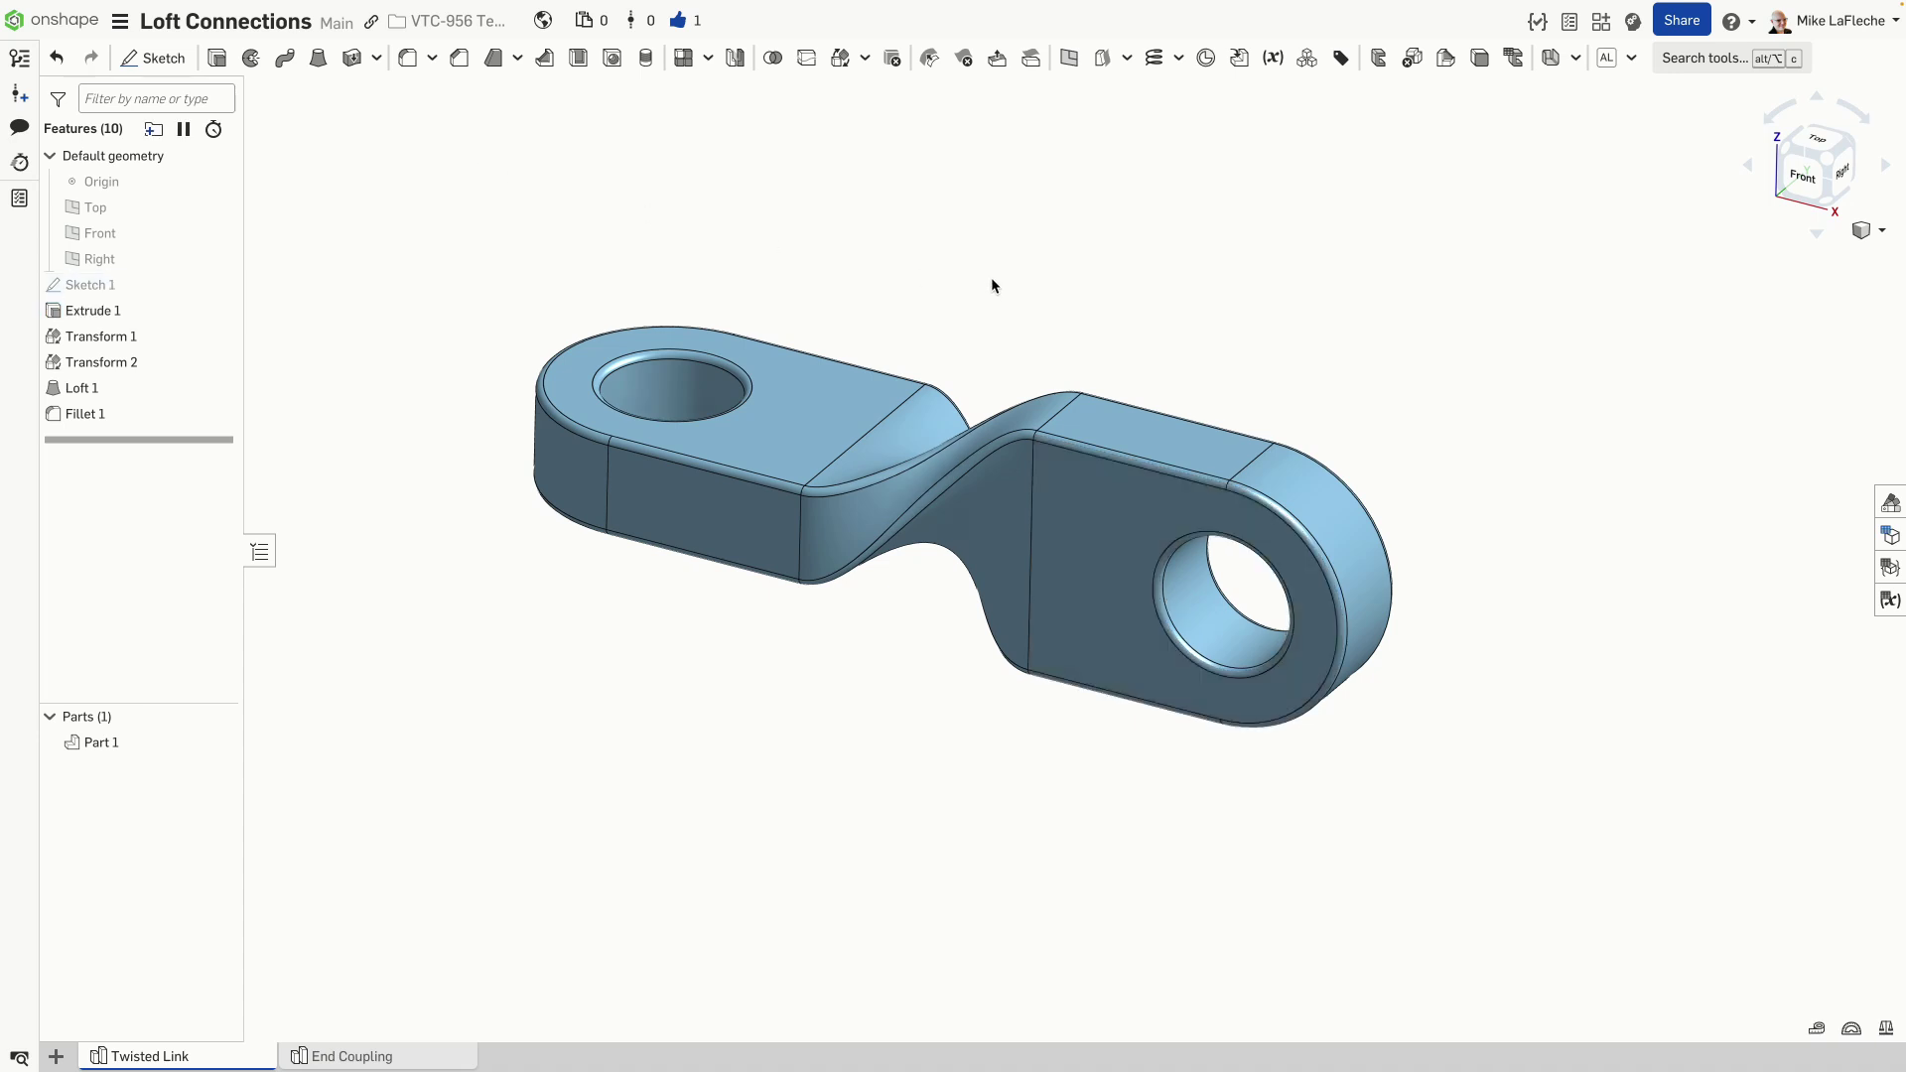
# Step: Open the End Coupling part studio and section the part lengthwise using its cylindrical socket face to inspect the inside
pyautogui.moveTo(1001, 284)
pyautogui.mouseDown(button='right')
pyautogui.moveTo(1013, 182)
pyautogui.moveTo(1281, 340)
pyautogui.moveTo(1158, 276)
pyautogui.moveTo(1004, 236)
pyautogui.moveTo(974, 288)
pyautogui.moveTo(990, 298)
pyautogui.mouseUp(button='right')
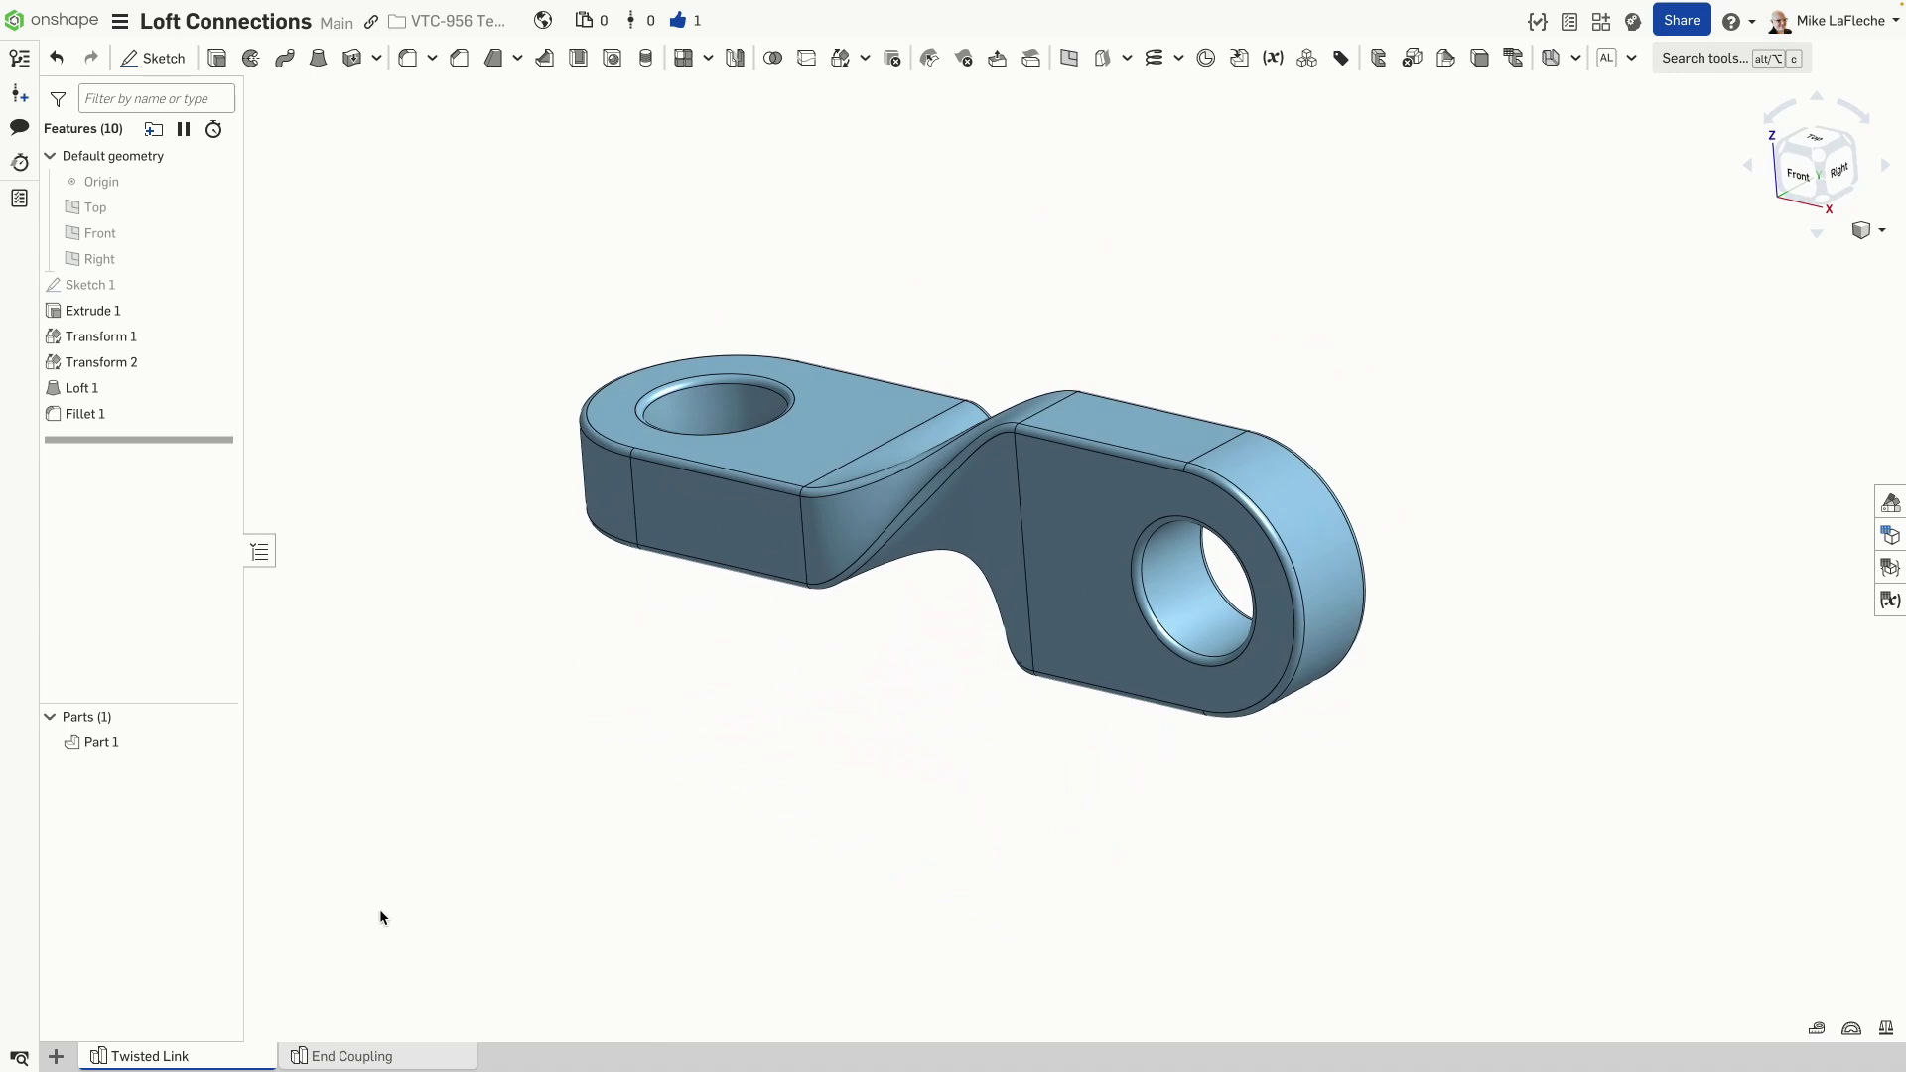
pyautogui.click(386, 1056)
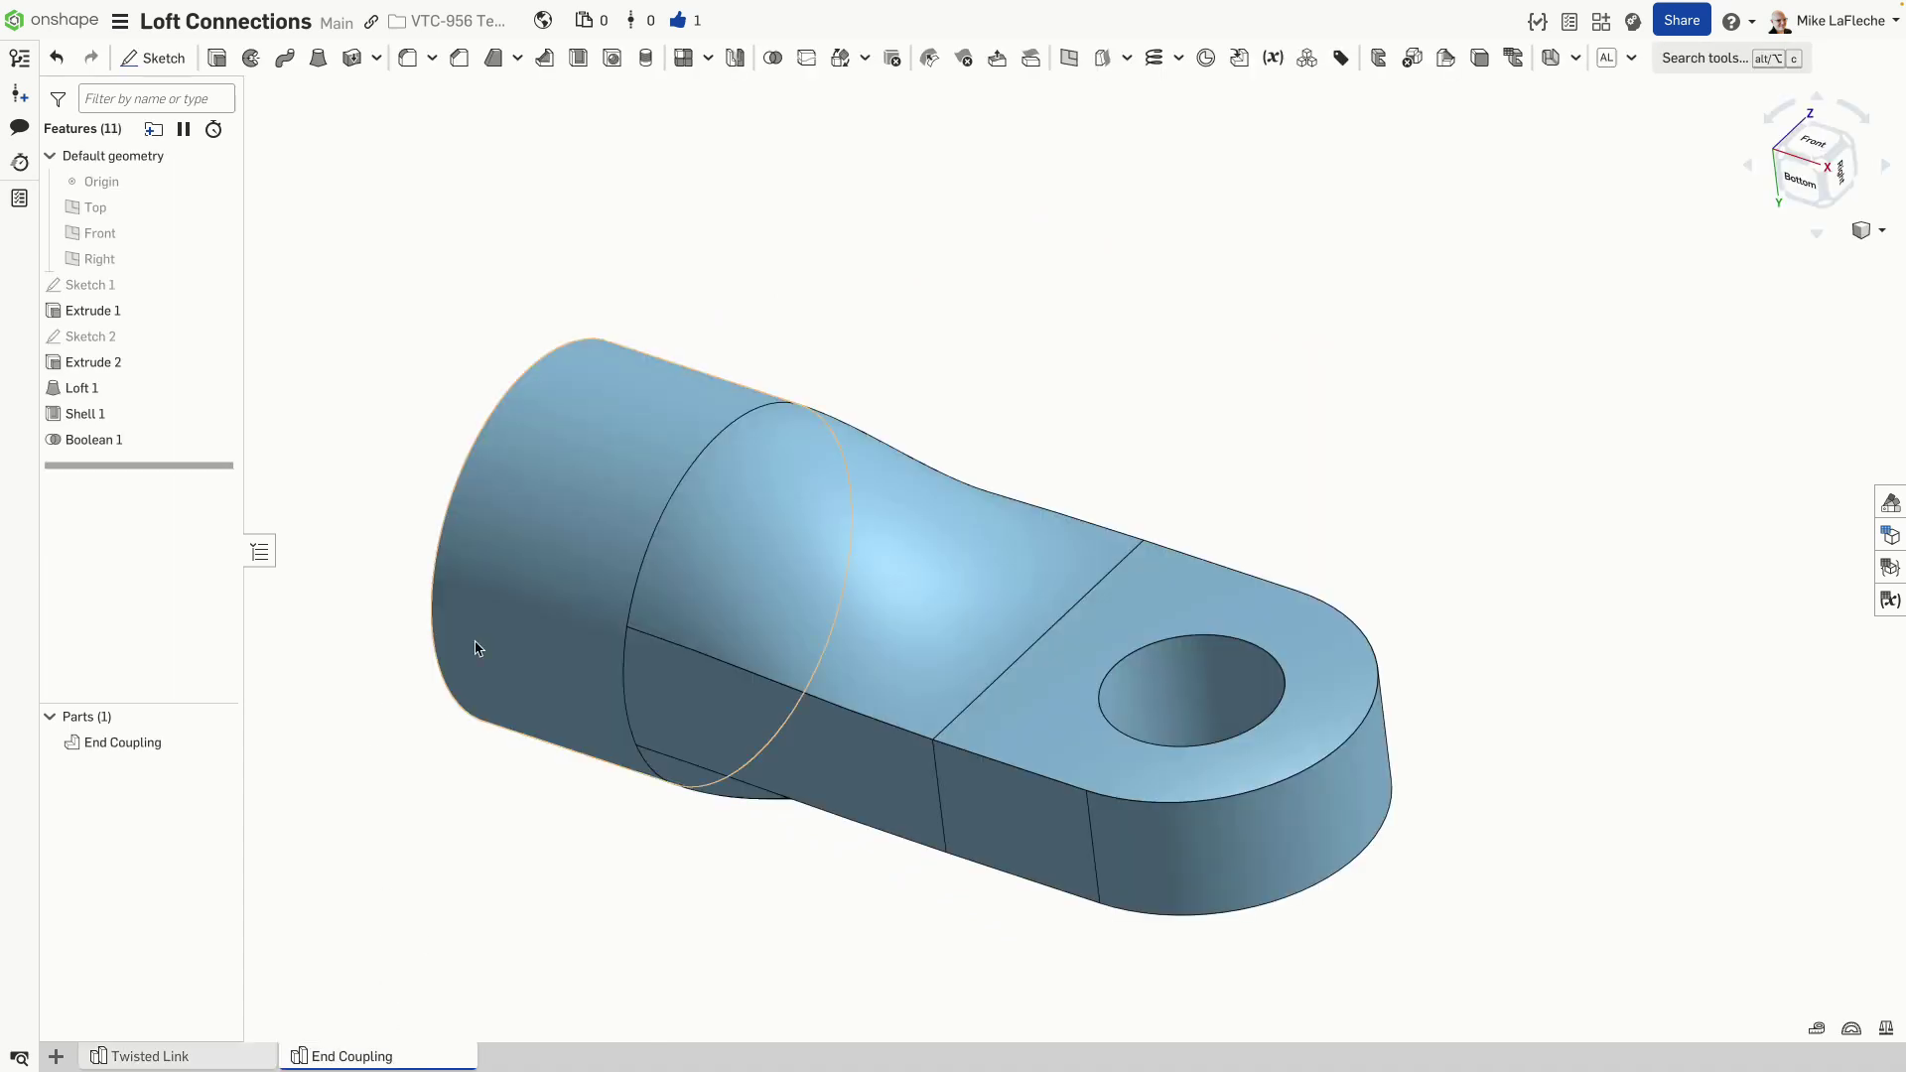
pyautogui.moveTo(474, 647); pyautogui.dragTo(492, 767, button='right')
pyautogui.moveTo(492, 766); pyautogui.dragTo(568, 684, button='middle')
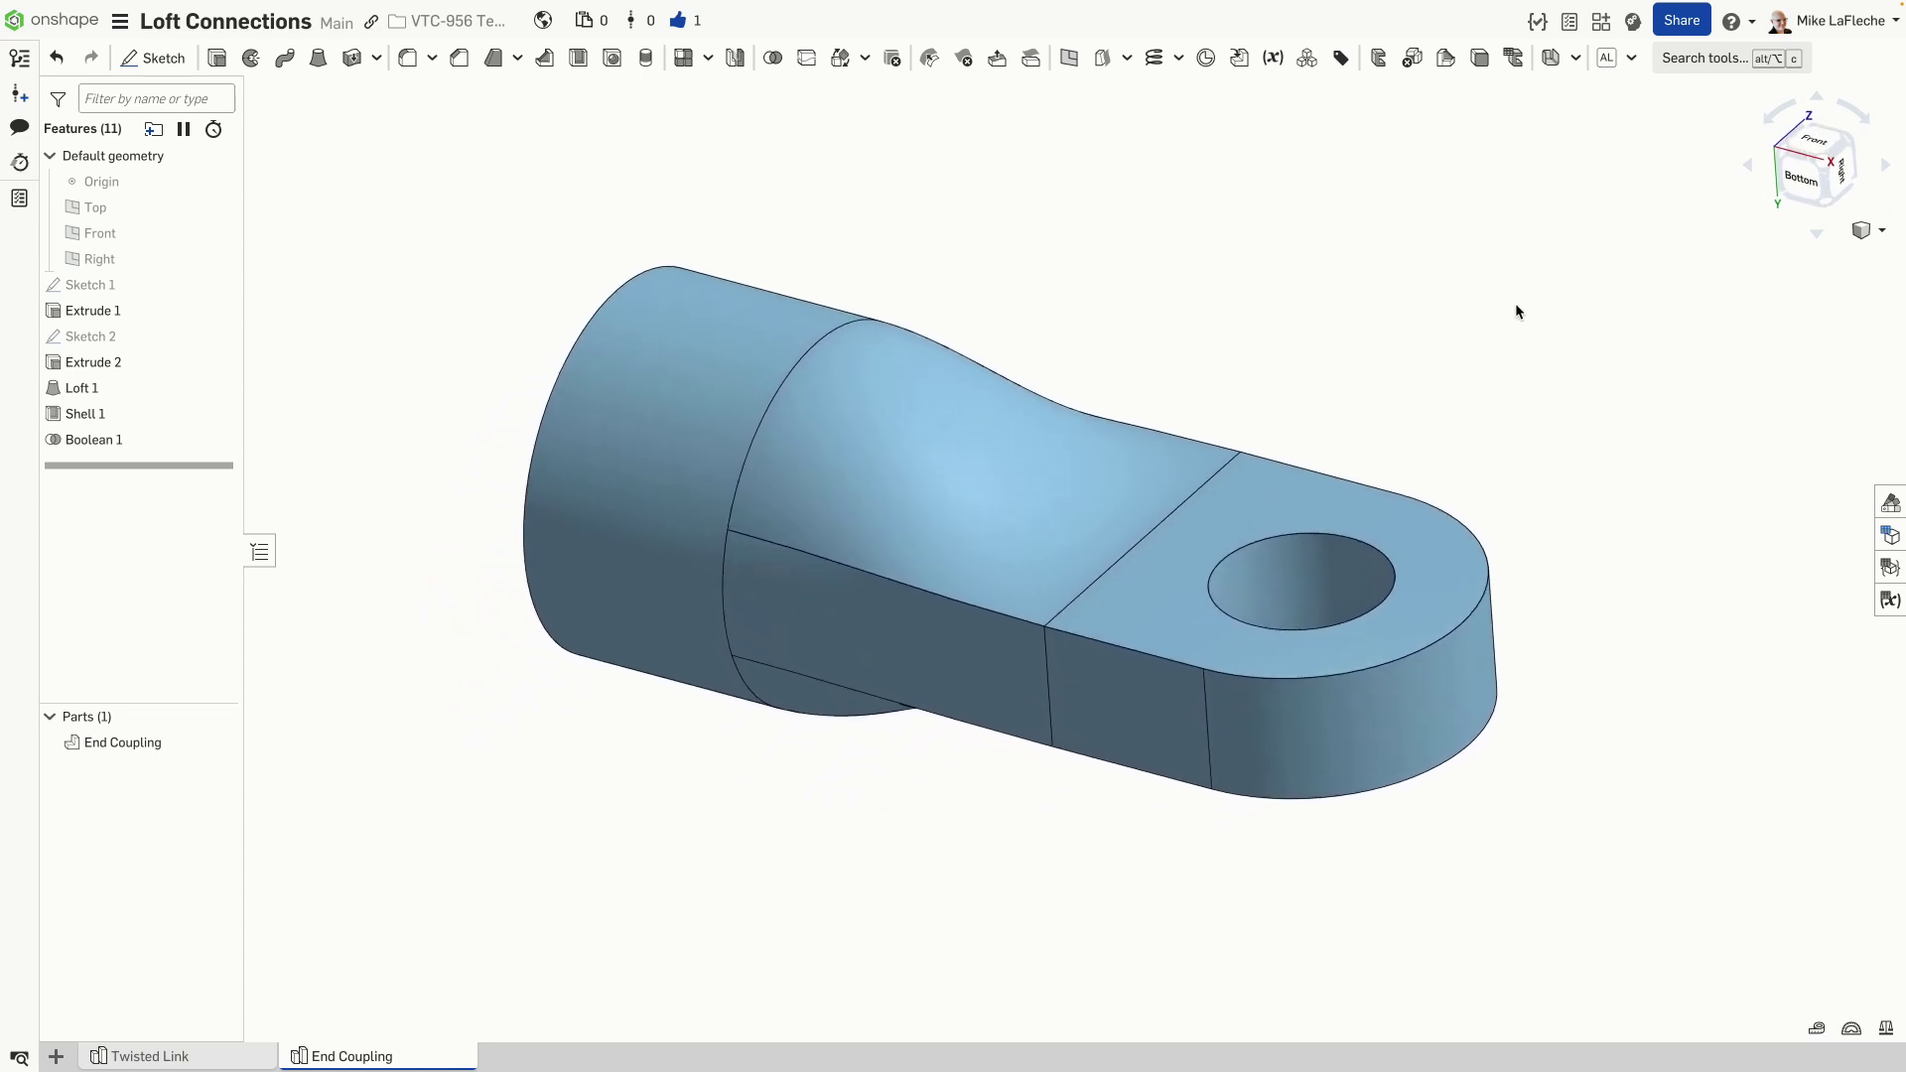
pyautogui.hotkey('shift', 'x')
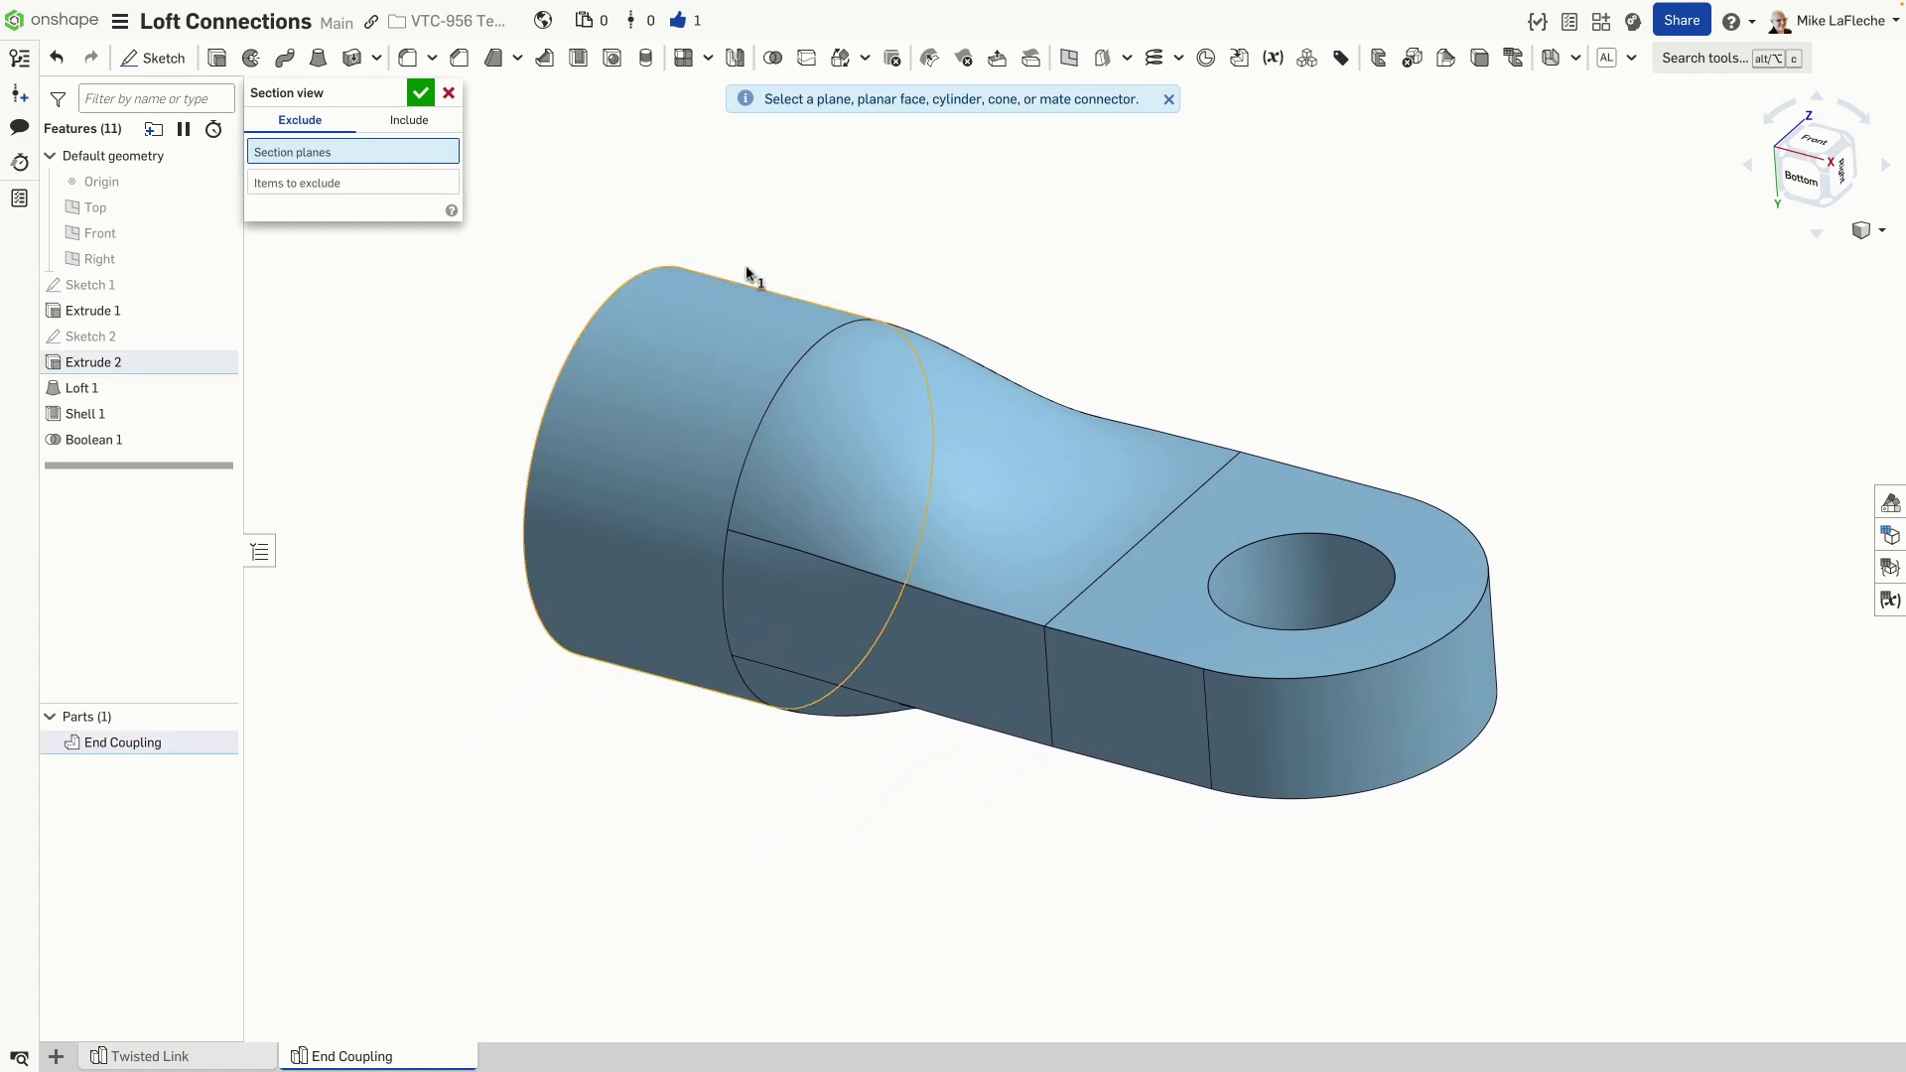
pyautogui.click(715, 374)
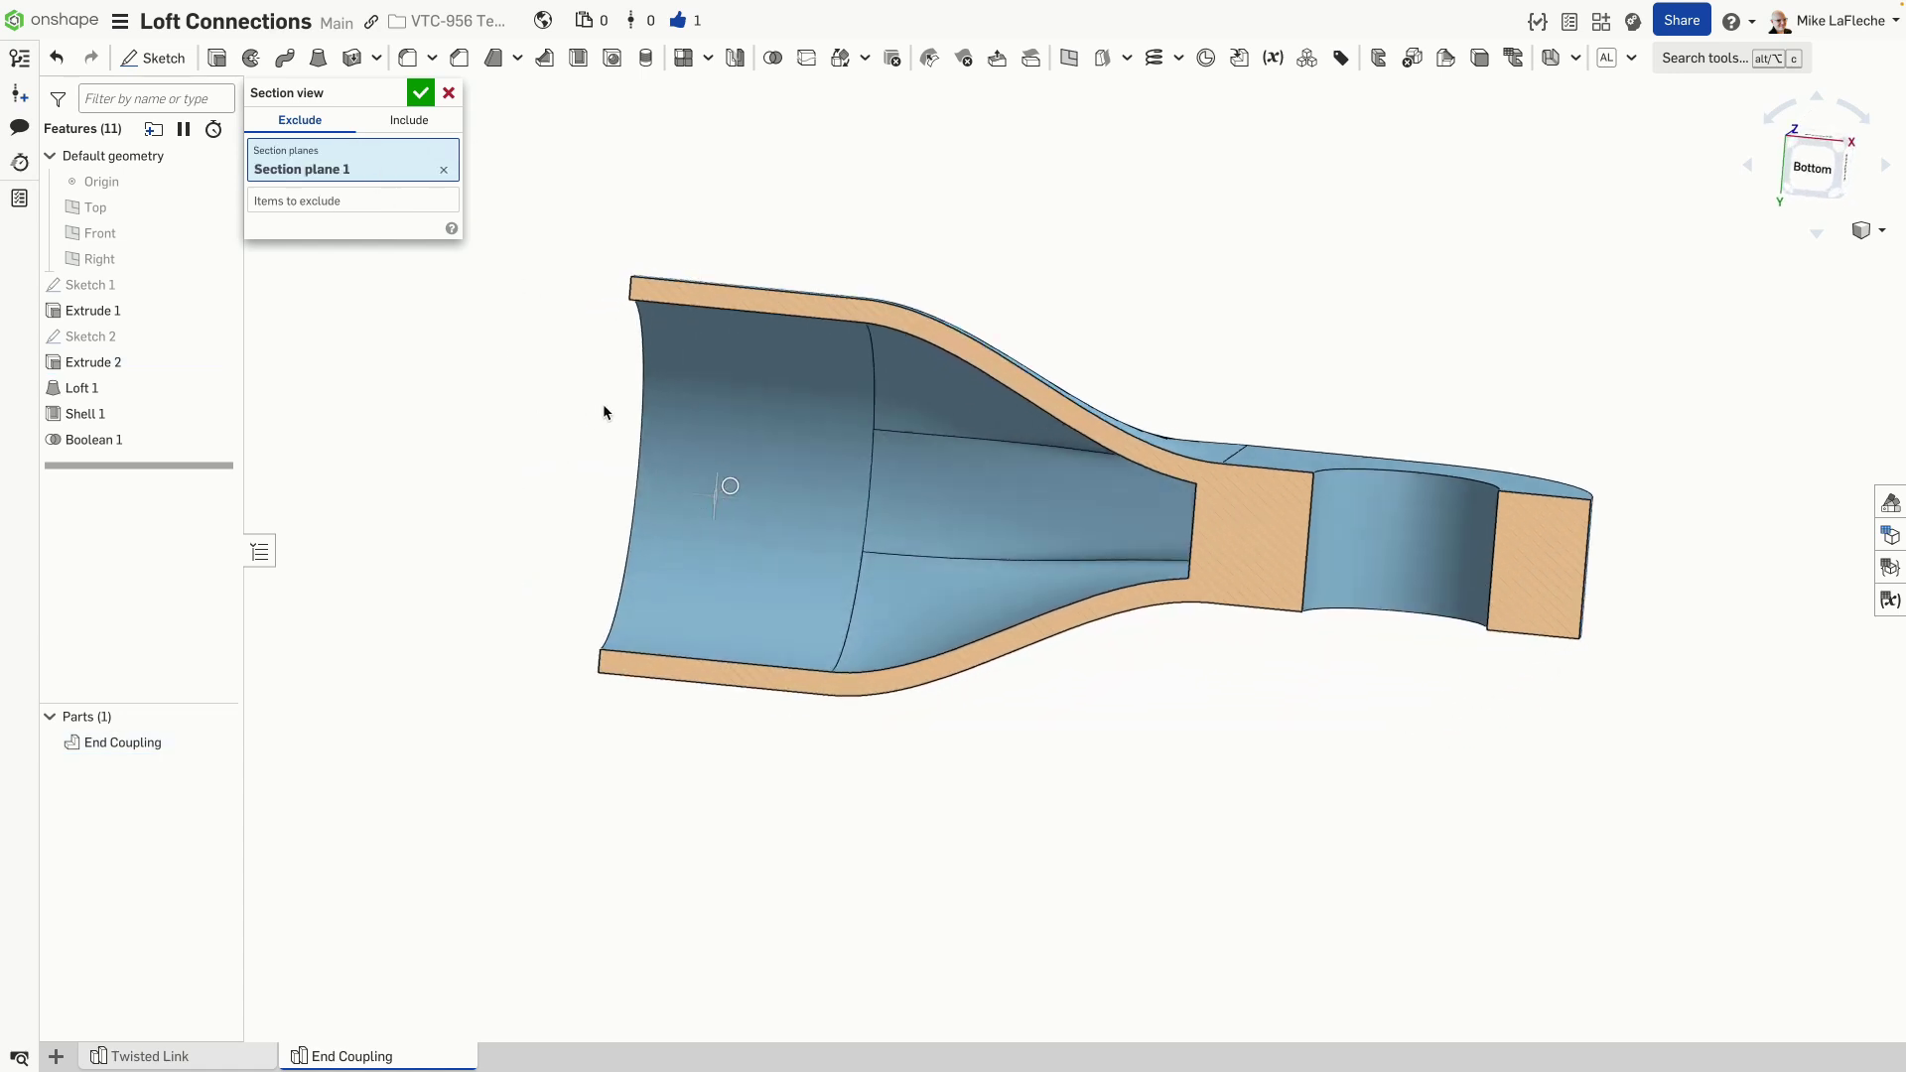
pyautogui.moveTo(603, 403); pyautogui.dragTo(545, 454, button='right')
pyautogui.click(419, 93)
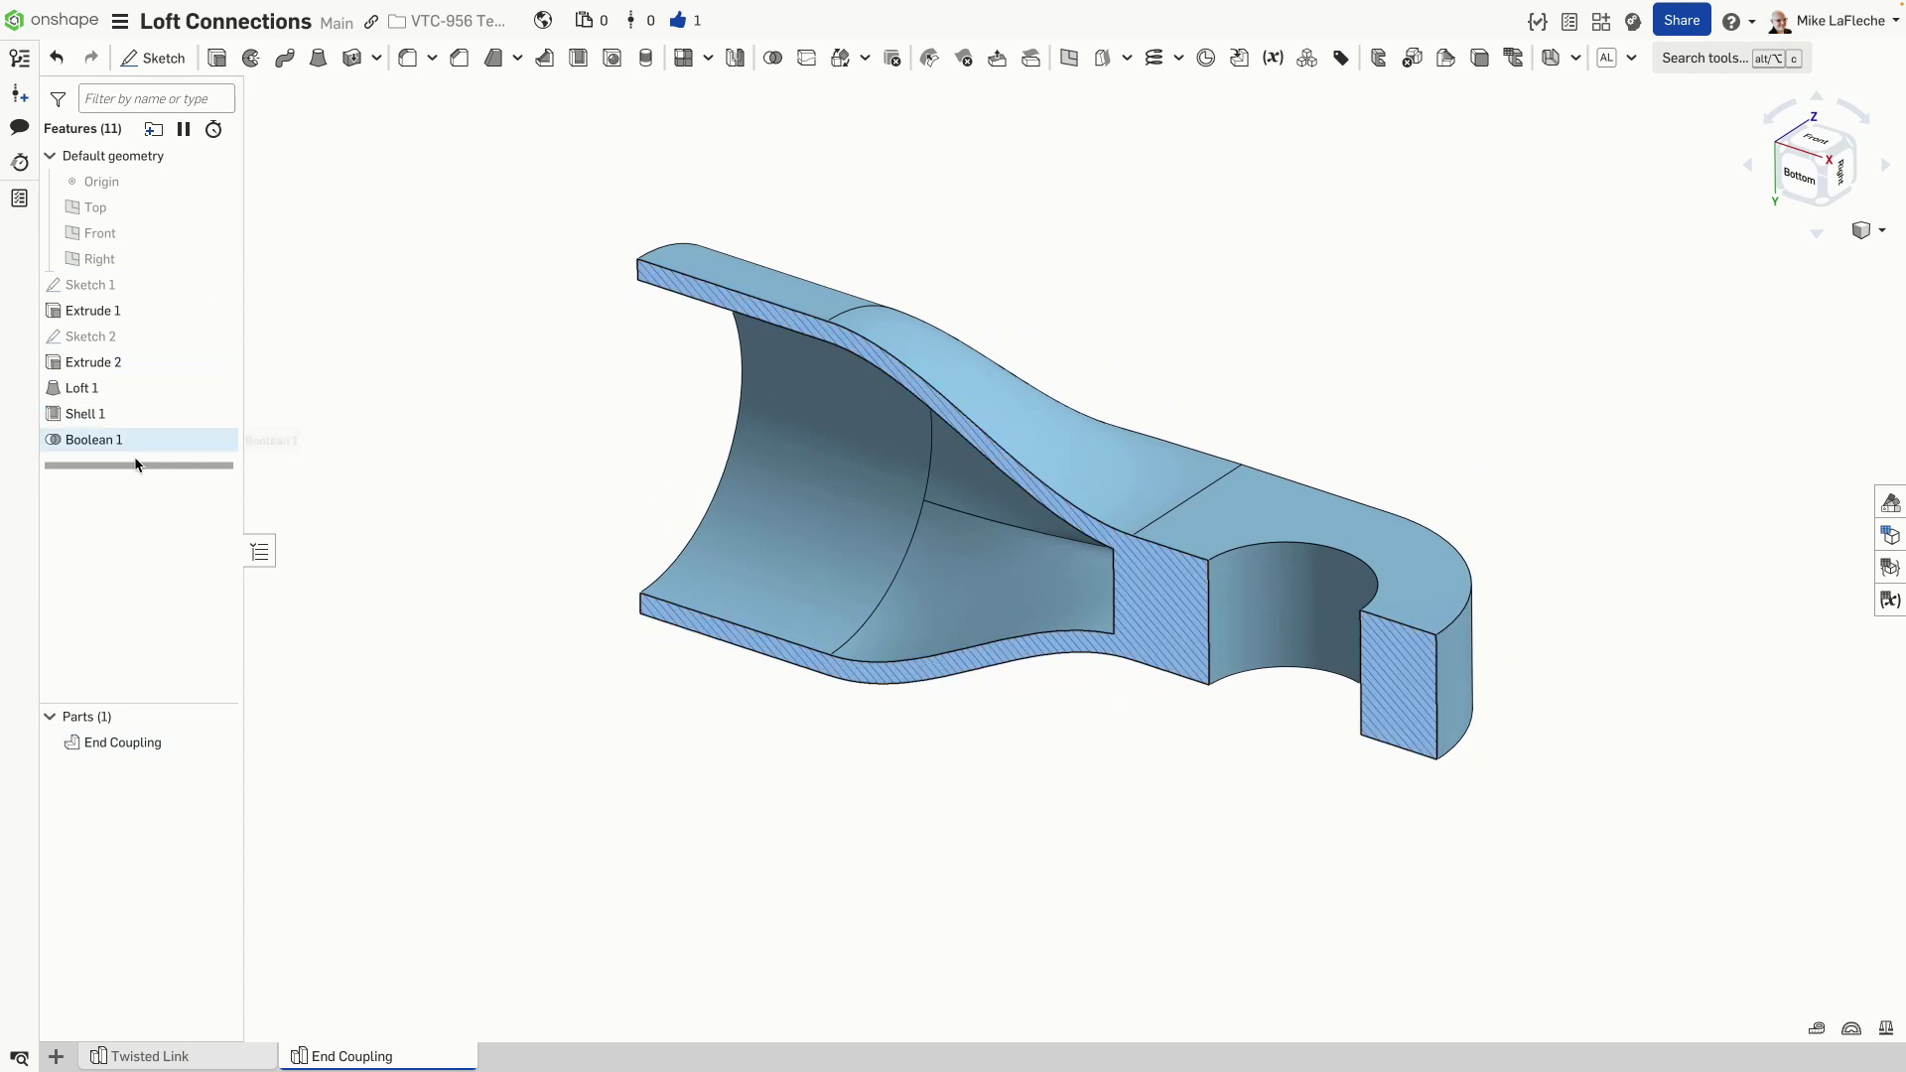
# Step: Roll the model back to just after Sketch 2, show that sketch, and roll forward to just after Loft 1
pyautogui.moveTo(140, 465)
pyautogui.mouseDown()
pyautogui.moveTo(155, 325)
pyautogui.moveTo(167, 364)
pyautogui.mouseUp()
pyautogui.click(219, 336)
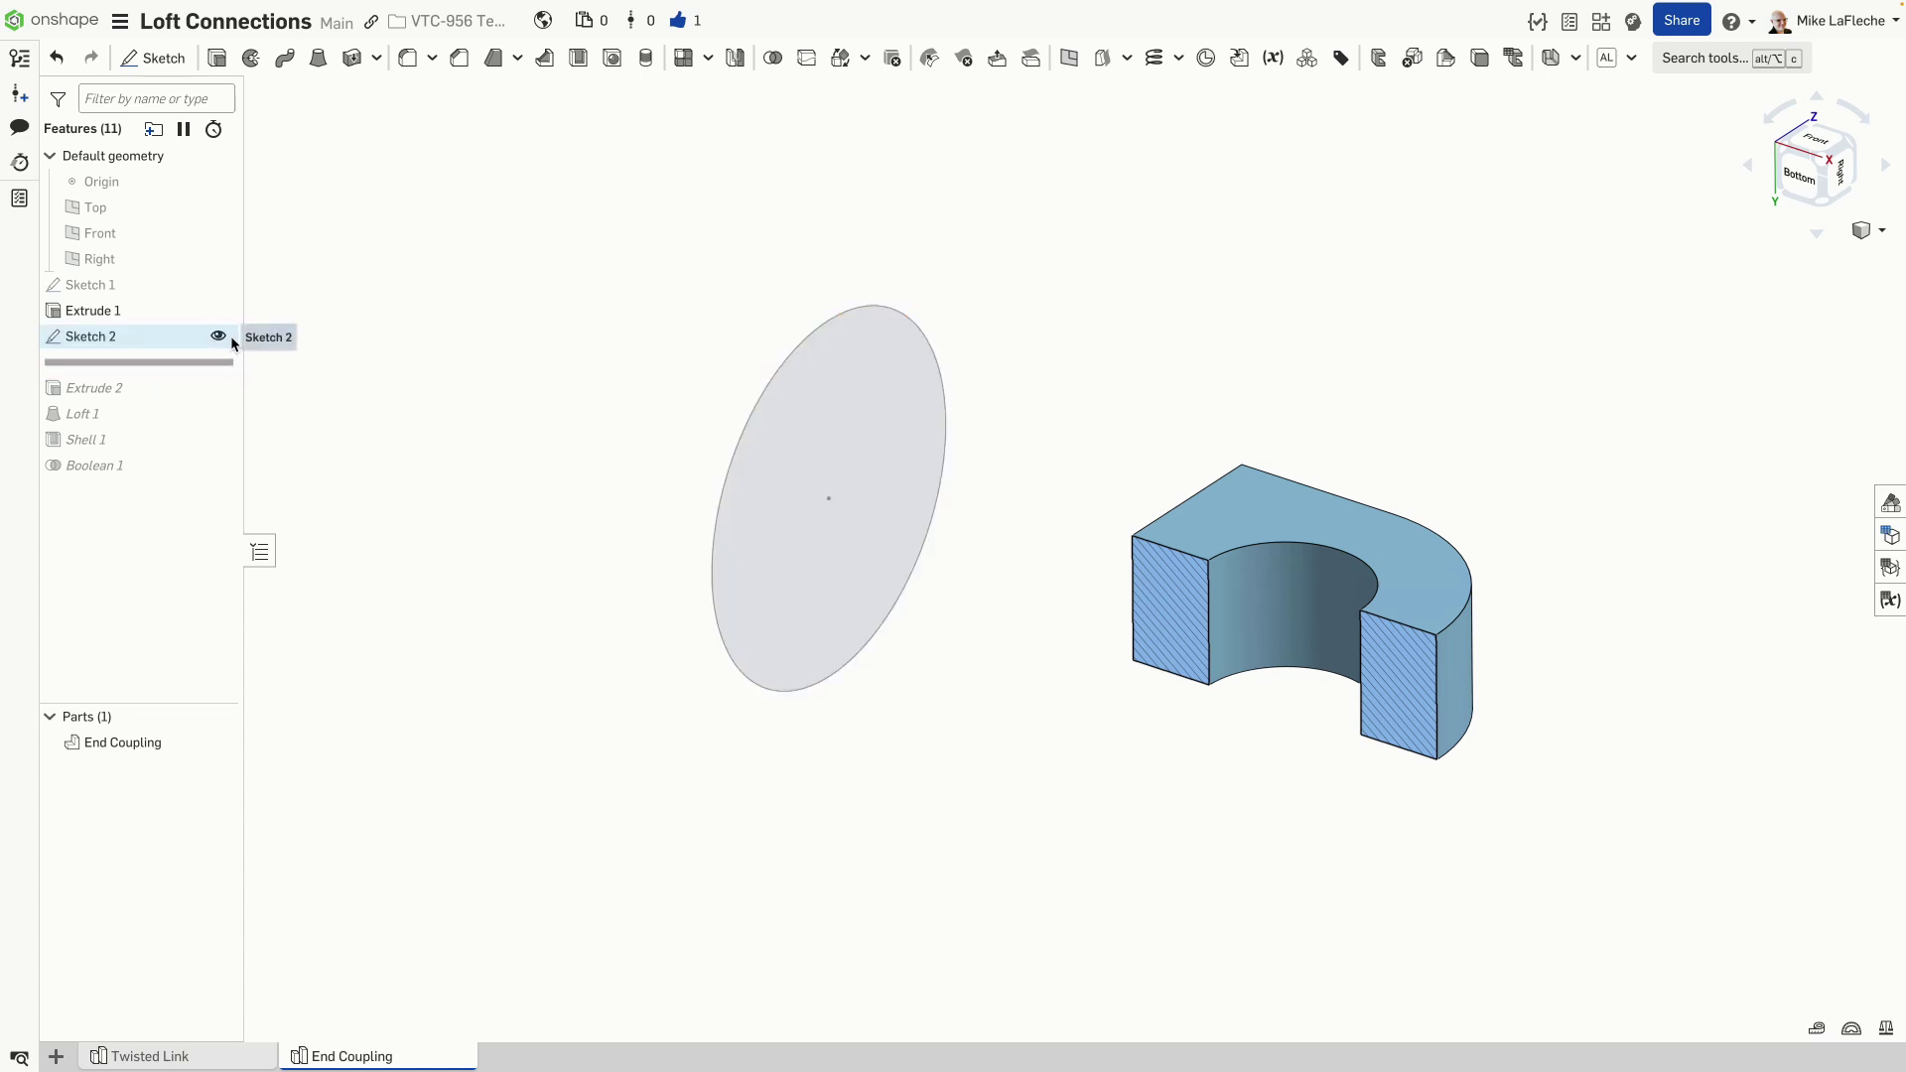
pyautogui.moveTo(221, 391); pyautogui.dragTo(168, 415)
pyautogui.moveTo(527, 225)
pyautogui.mouseDown(button='right')
pyautogui.moveTo(519, 404)
pyautogui.moveTo(520, 225)
pyautogui.mouseUp(button='right')
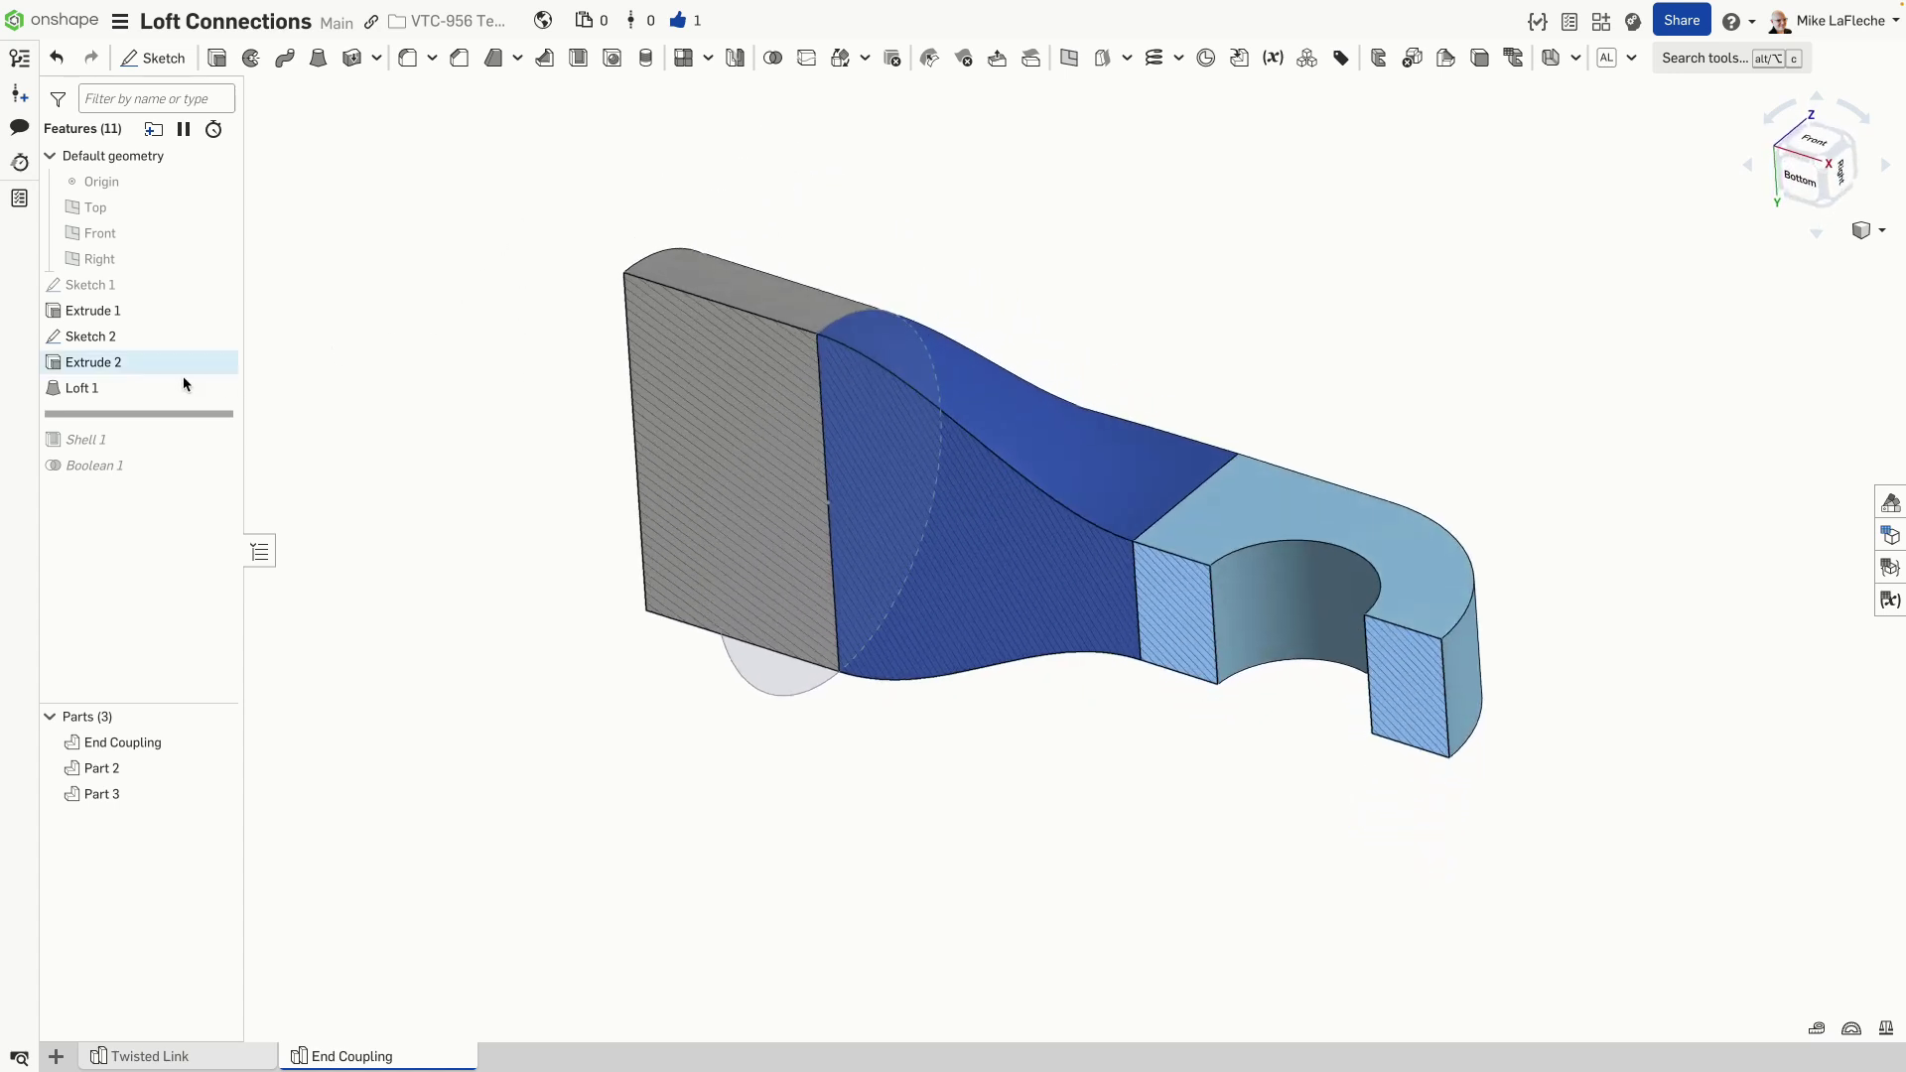
# Step: Open Loft 1 for editing and turn off the section view to see the whole coupling with its connection lines
pyautogui.rightClick(89, 386)
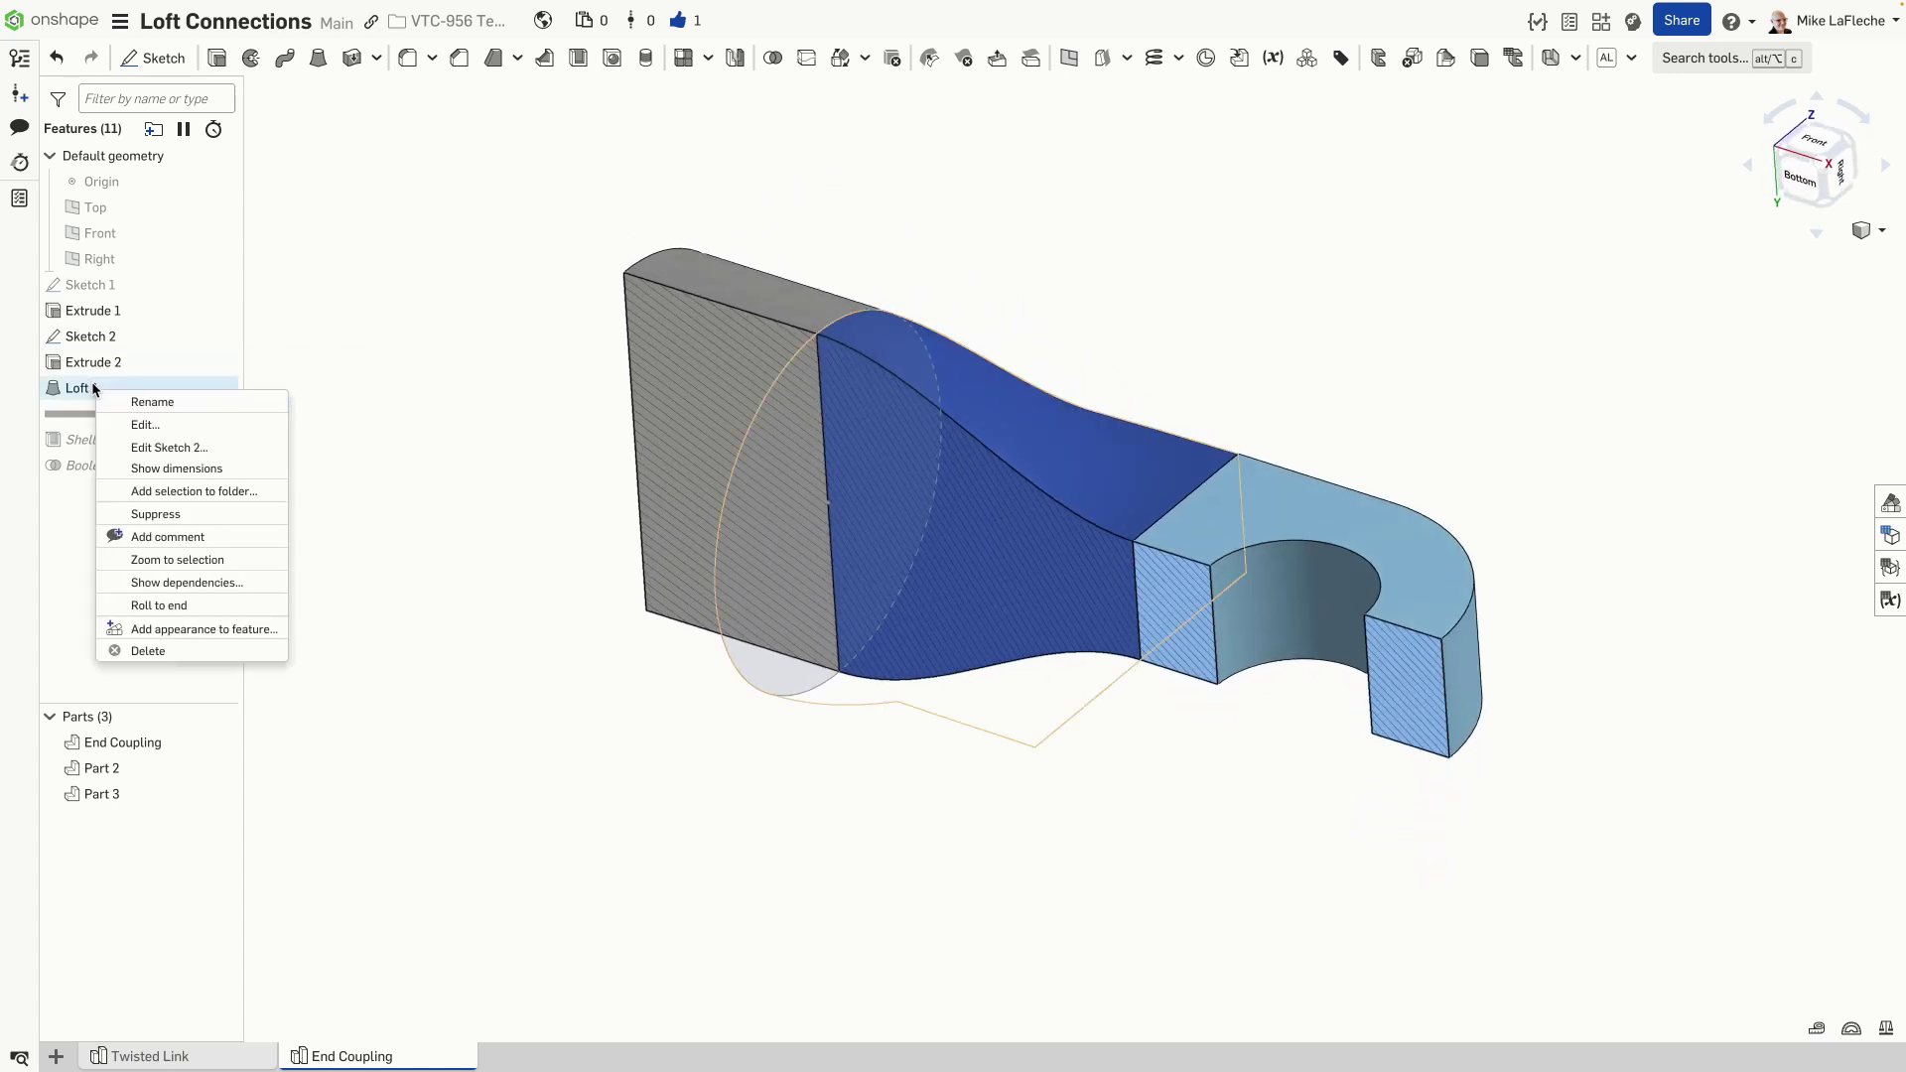
pyautogui.click(145, 425)
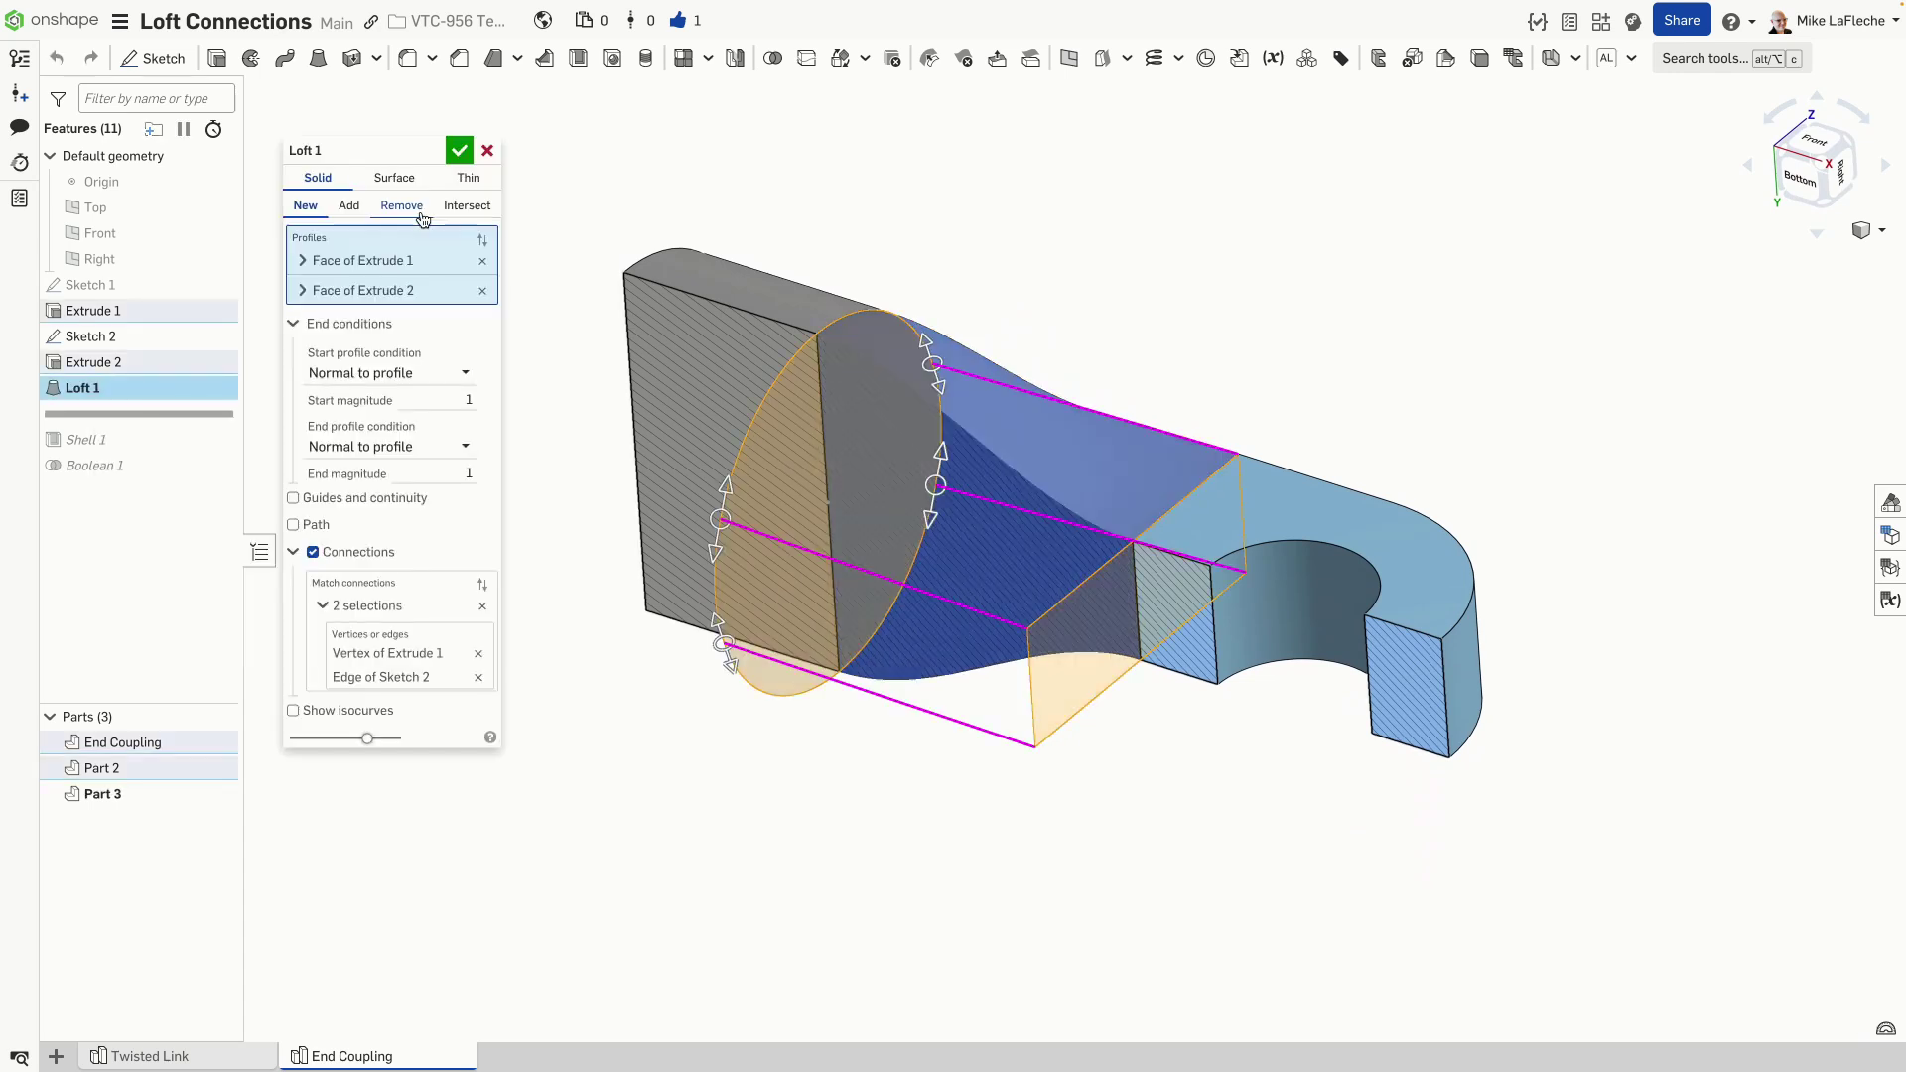
pyautogui.moveTo(1213, 333)
pyautogui.mouseDown(button='right')
pyautogui.moveTo(1251, 297)
pyautogui.moveTo(1236, 316)
pyautogui.mouseUp(button='right')
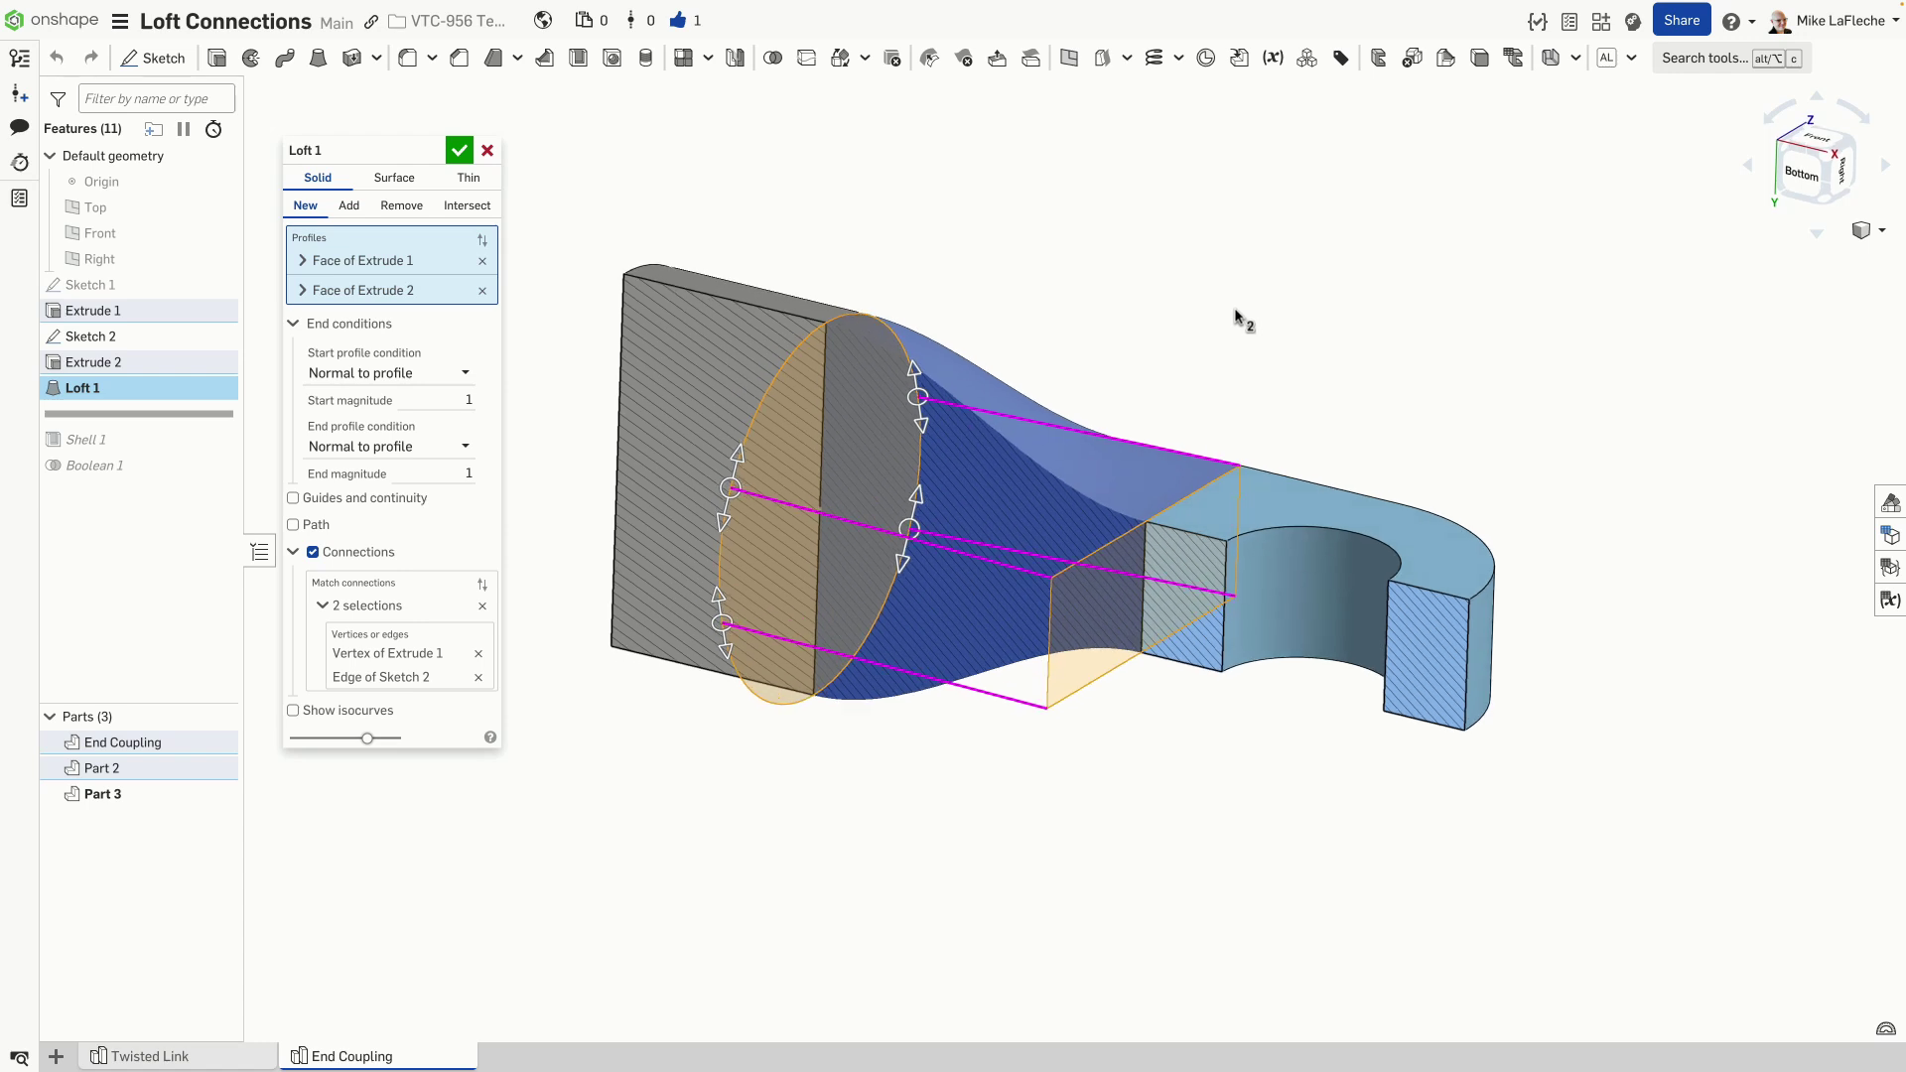
pyautogui.click(1879, 236)
pyautogui.click(1827, 574)
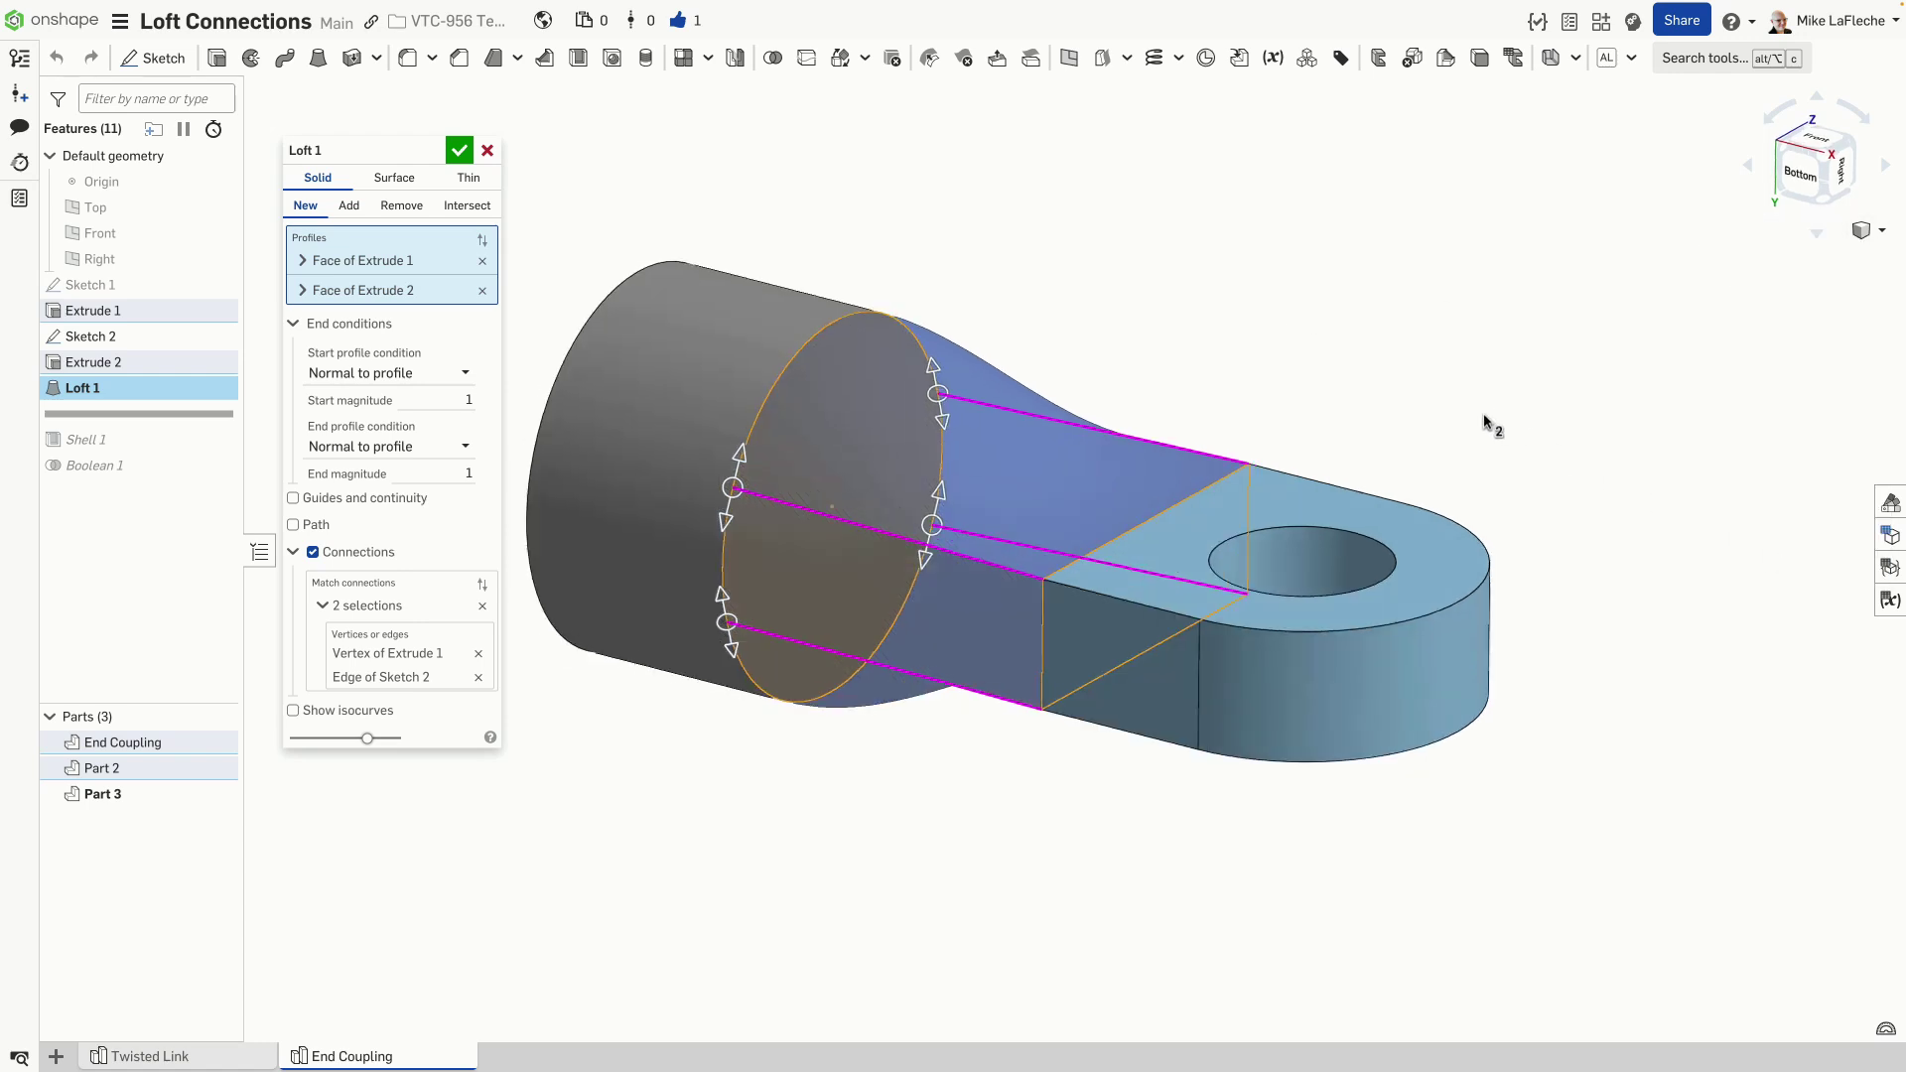
pyautogui.moveTo(1486, 423); pyautogui.dragTo(1477, 438, button='right')
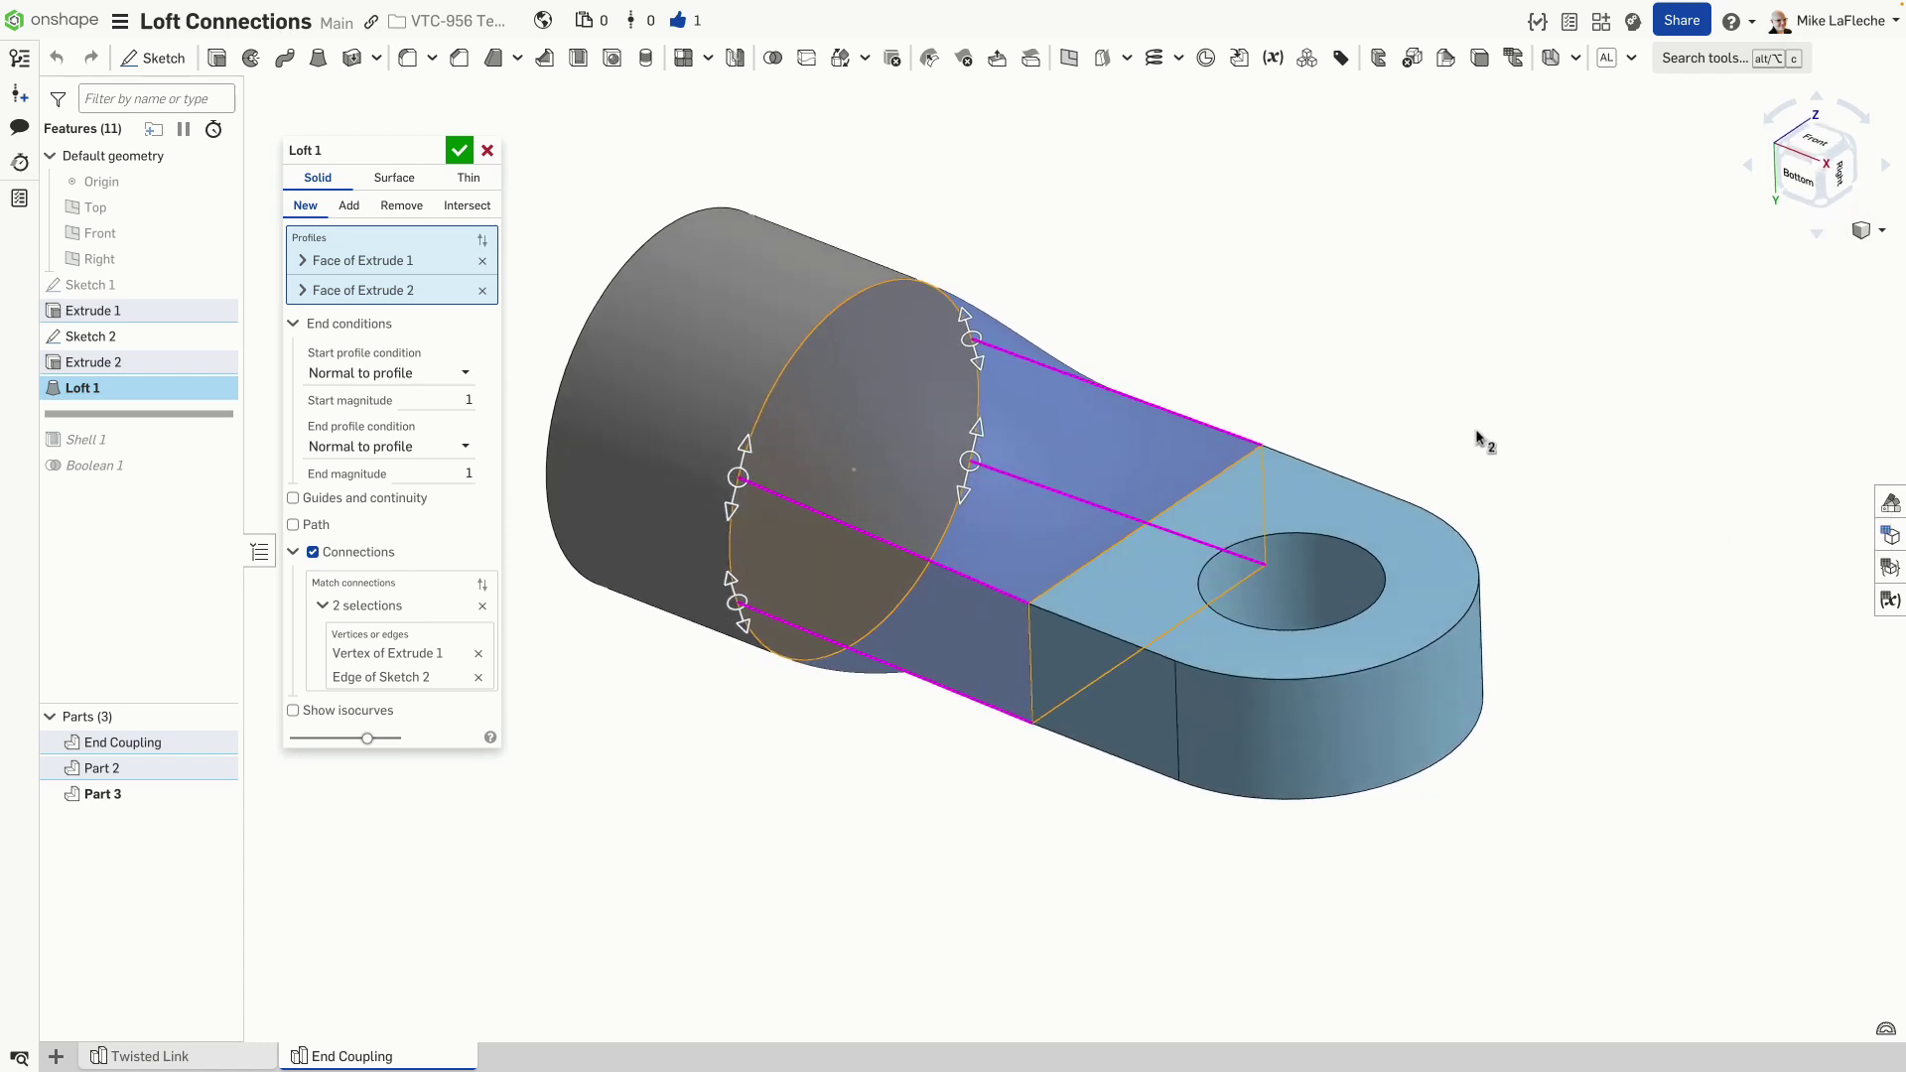
# Step: Disable the loft's connections, examine the transition without them, and enable the connections again
pyautogui.click(314, 552)
pyautogui.moveTo(1259, 289); pyautogui.dragTo(1439, 280, button='right')
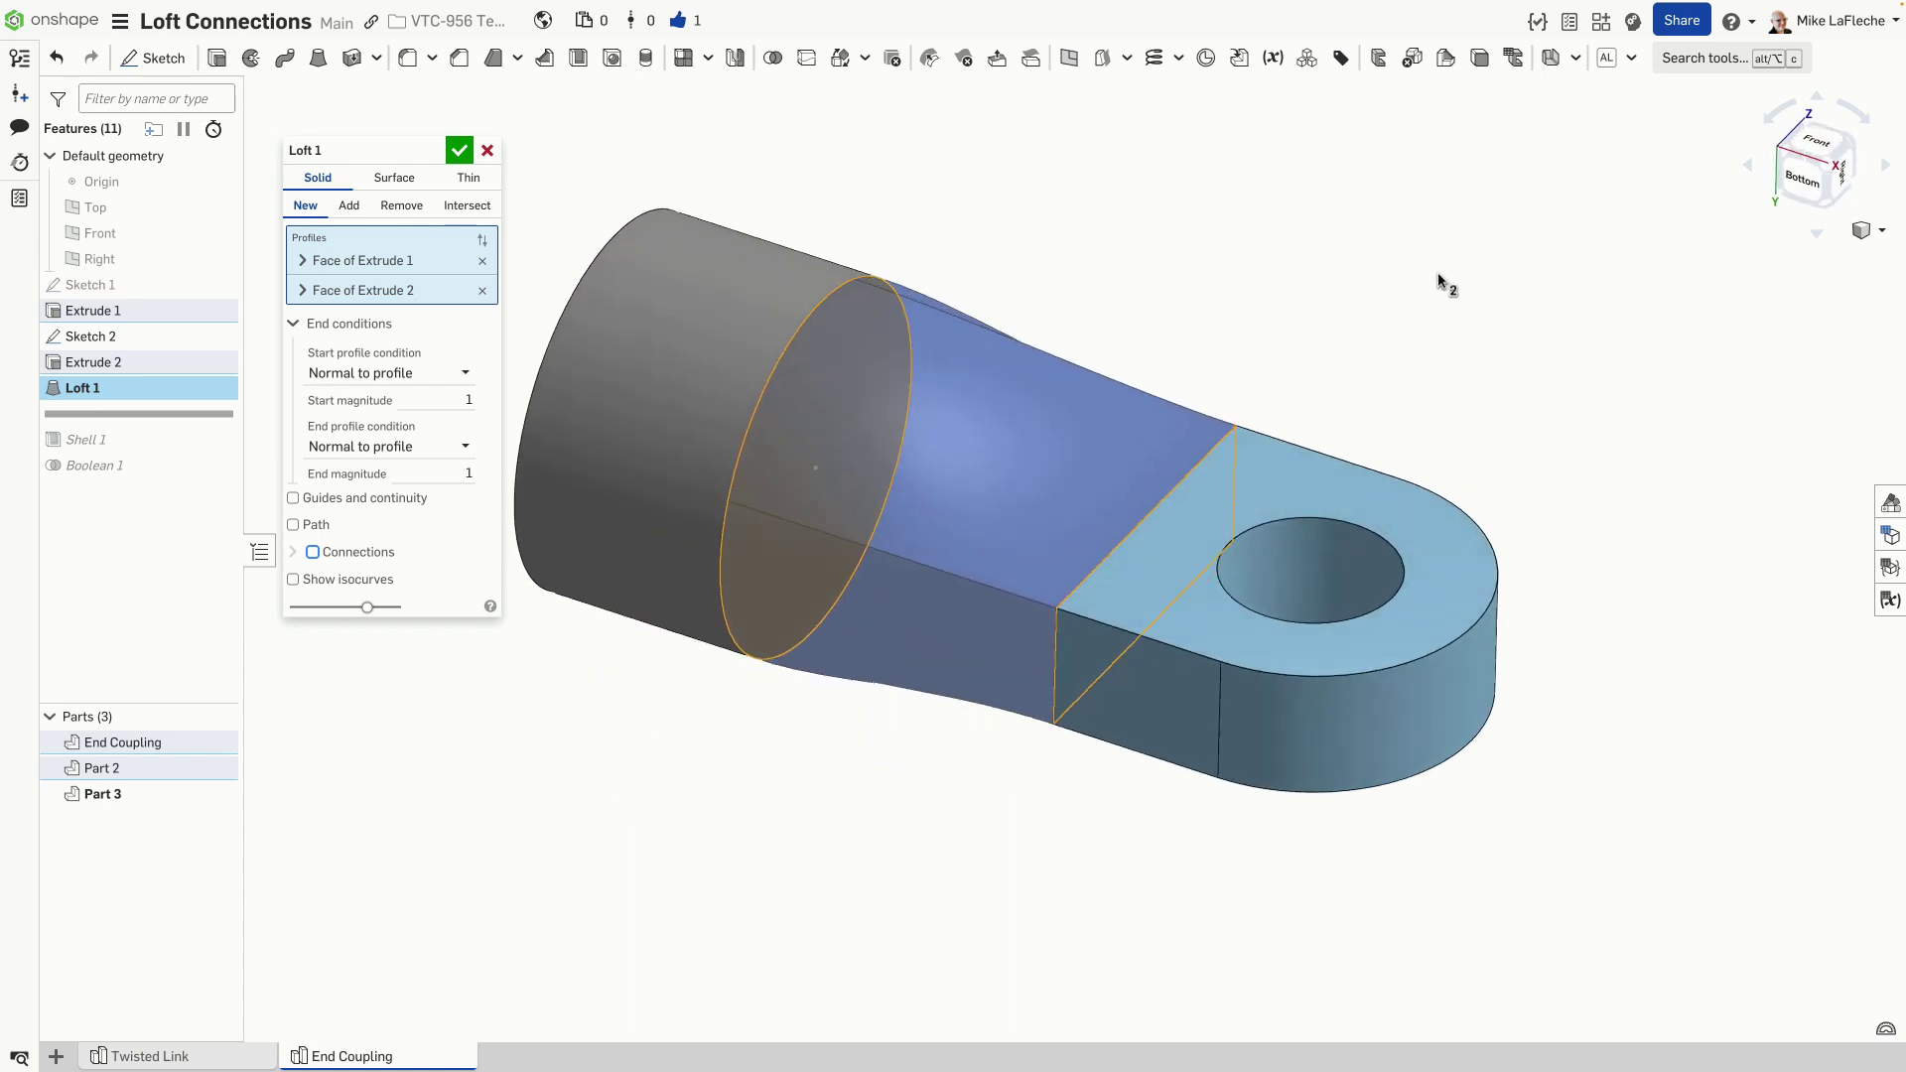
pyautogui.click(341, 559)
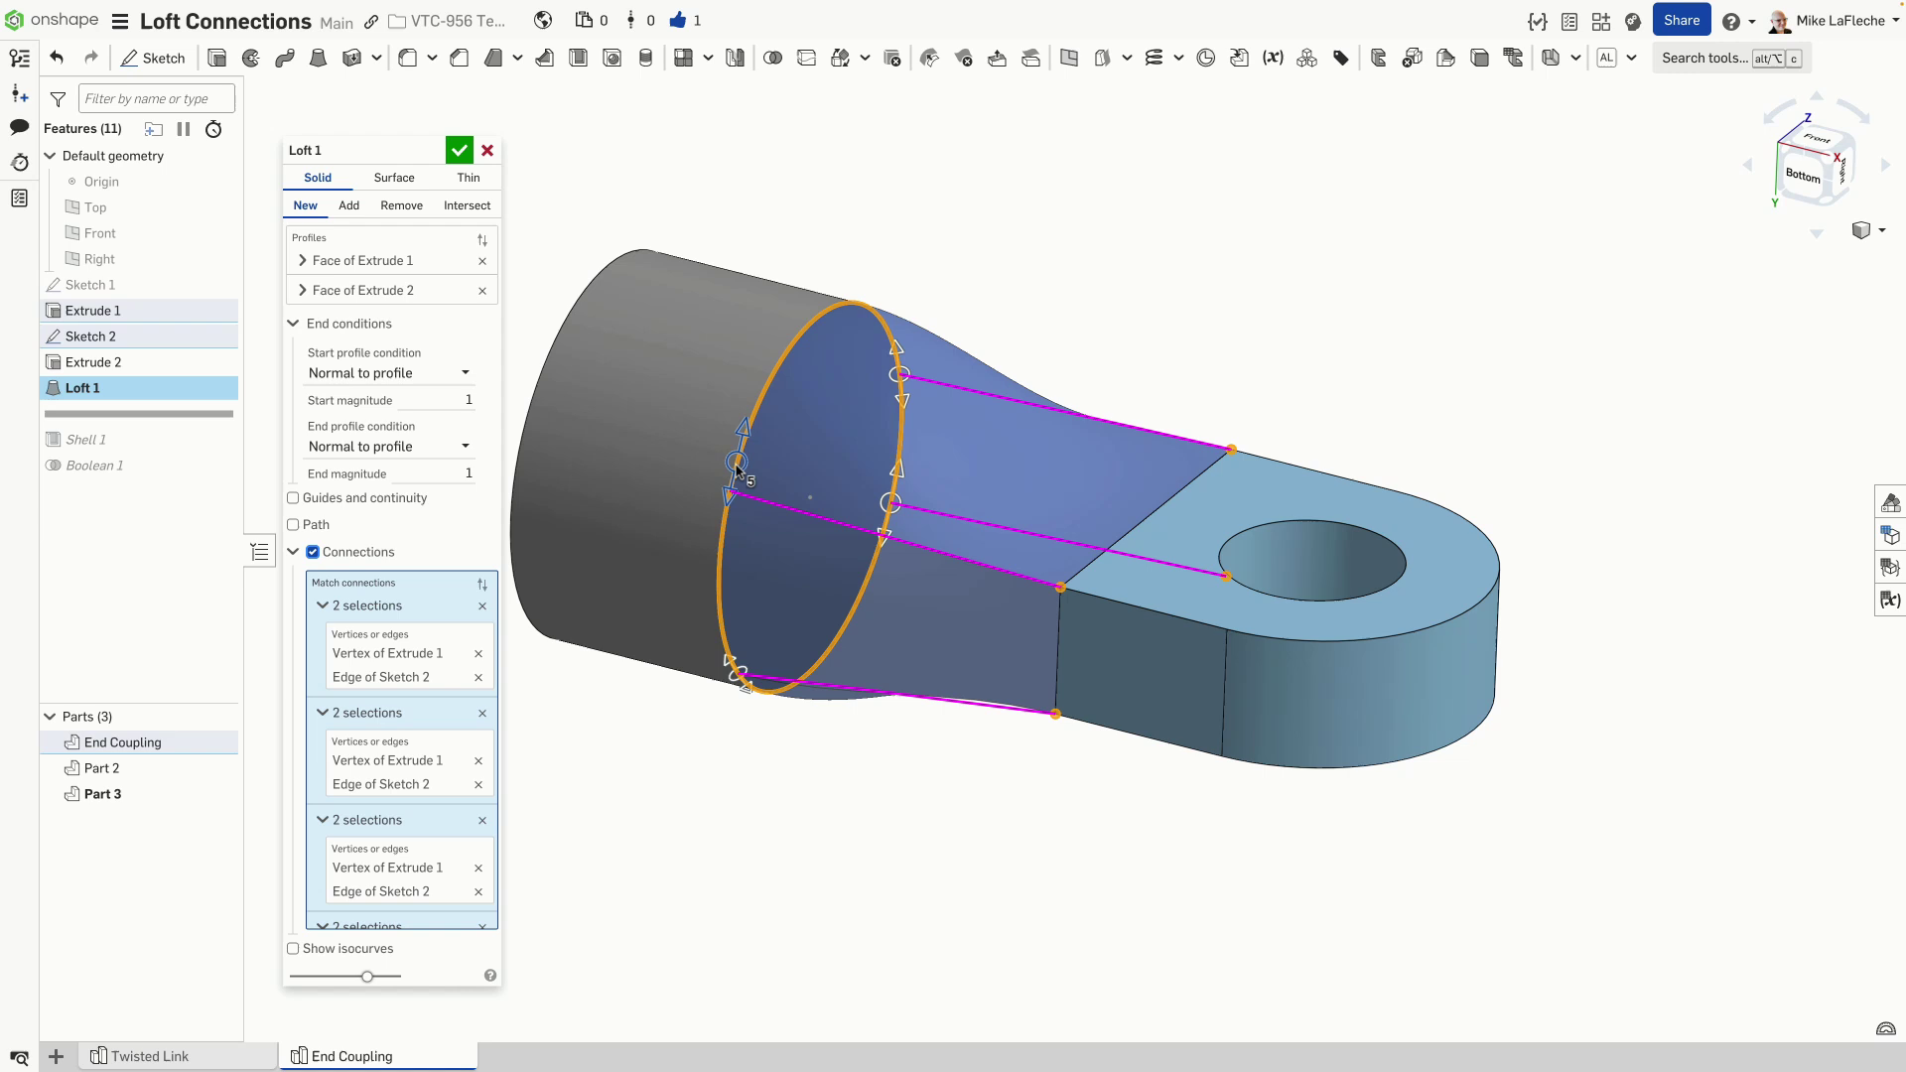
# Step: Examine the match connections pairing the lug face's corner vertices with the circular edge of Sketch 2
pyautogui.moveTo(728, 804); pyautogui.dragTo(749, 752, button='right')
pyautogui.scroll(-1, 403, 779)
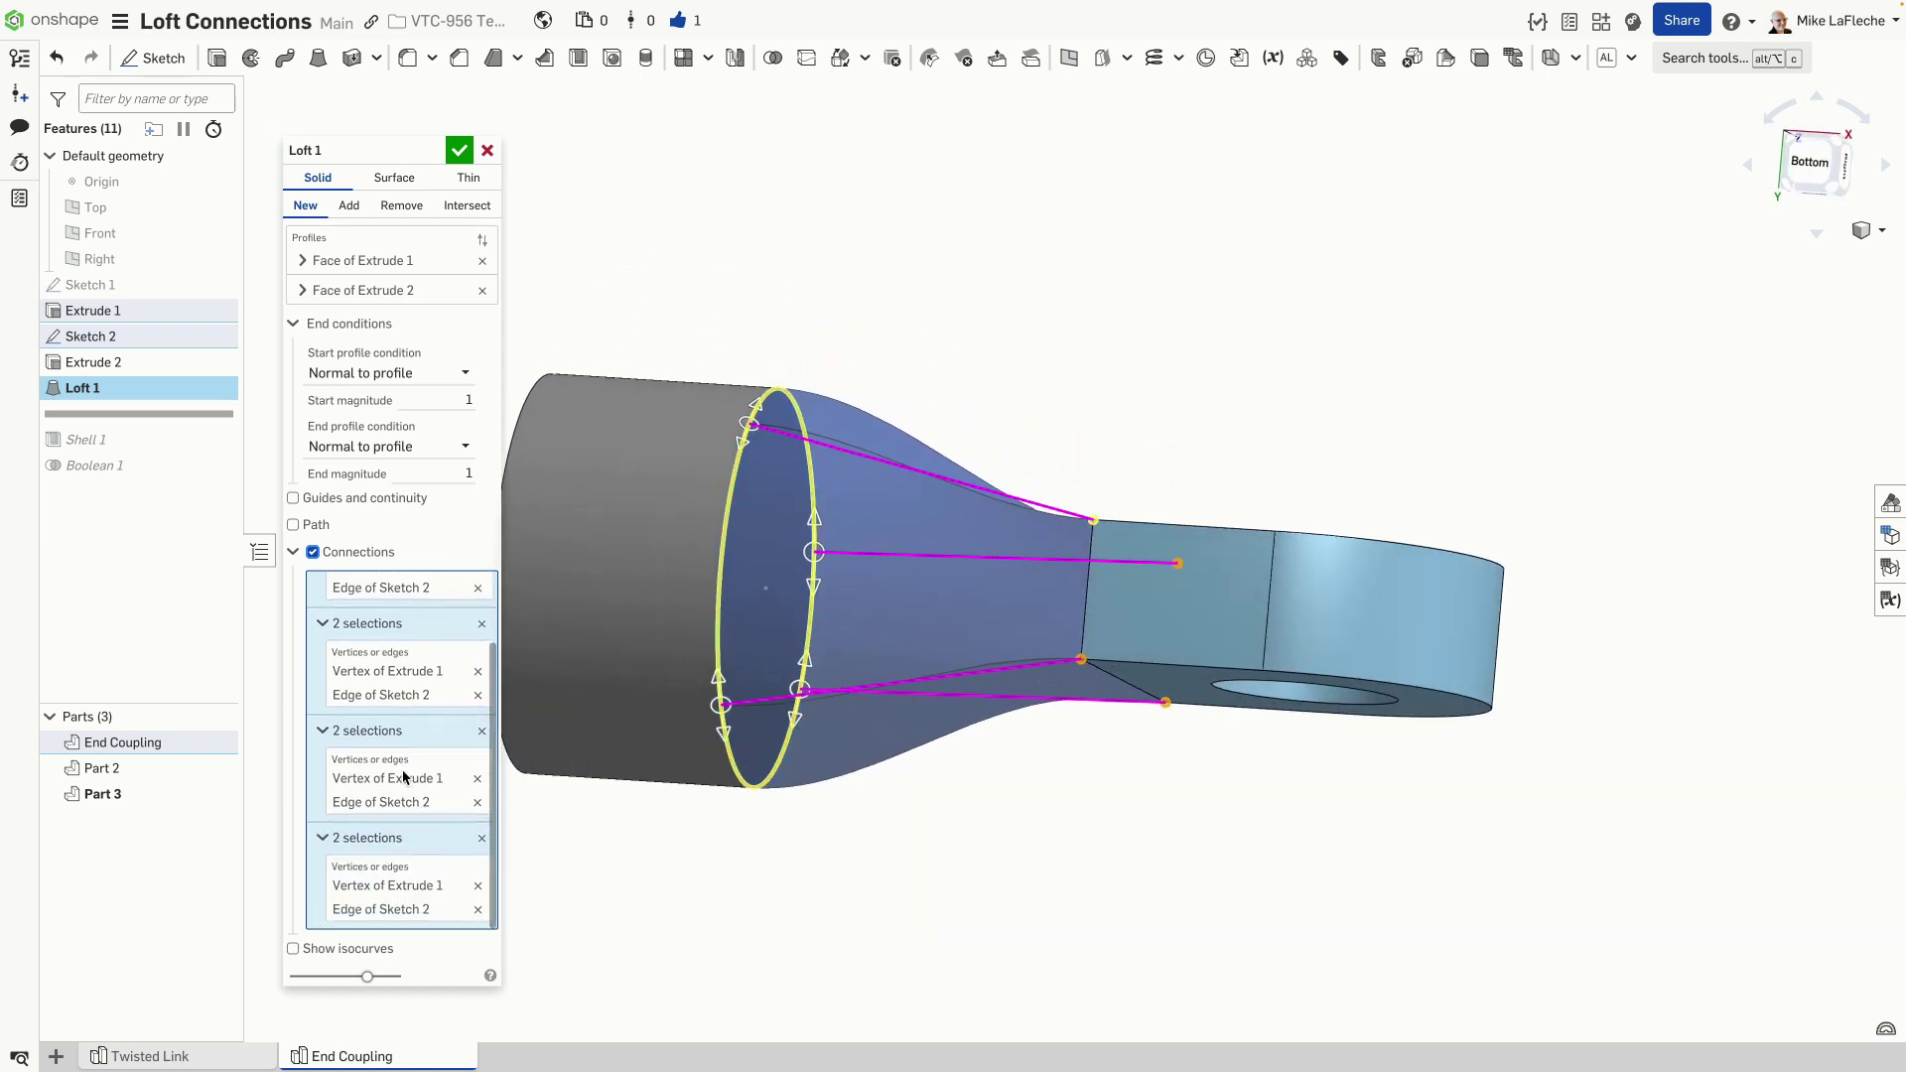
pyautogui.scroll(1, 460, 771)
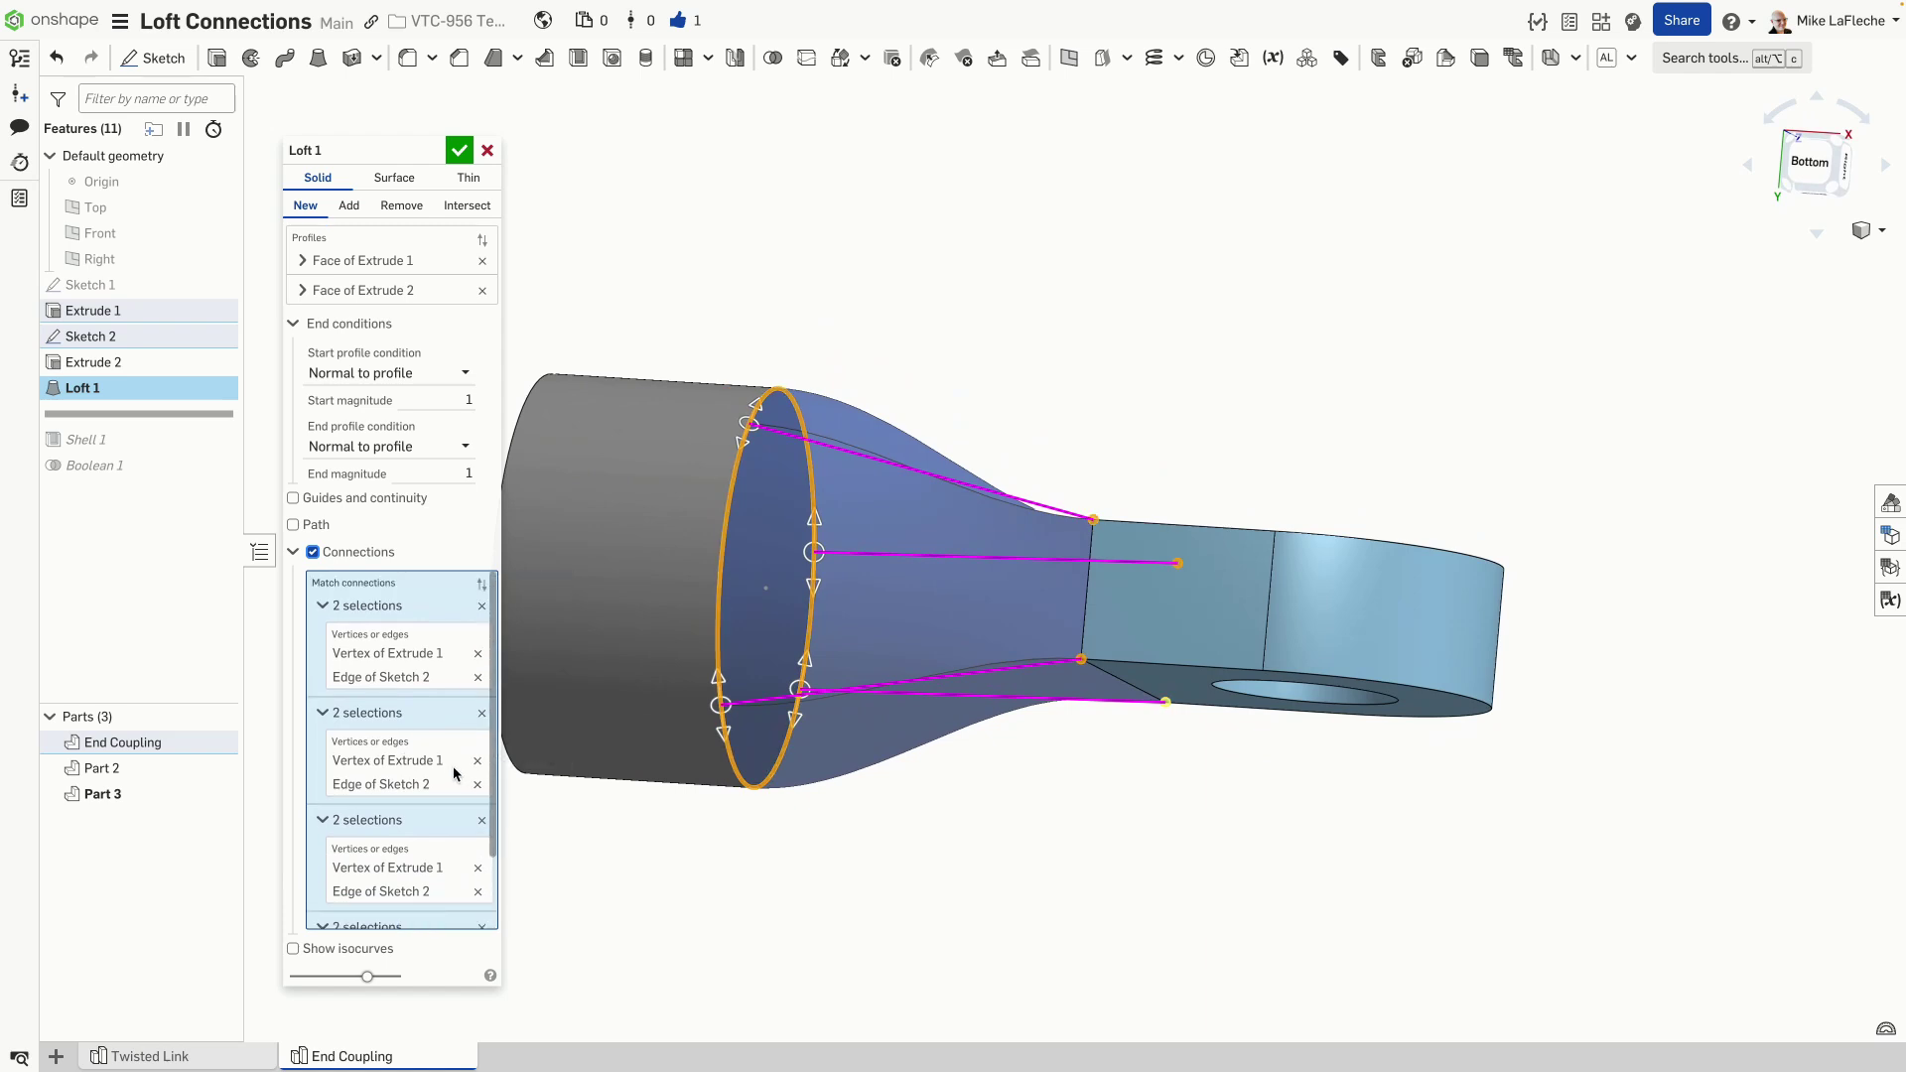
pyautogui.scroll(-1, 436, 774)
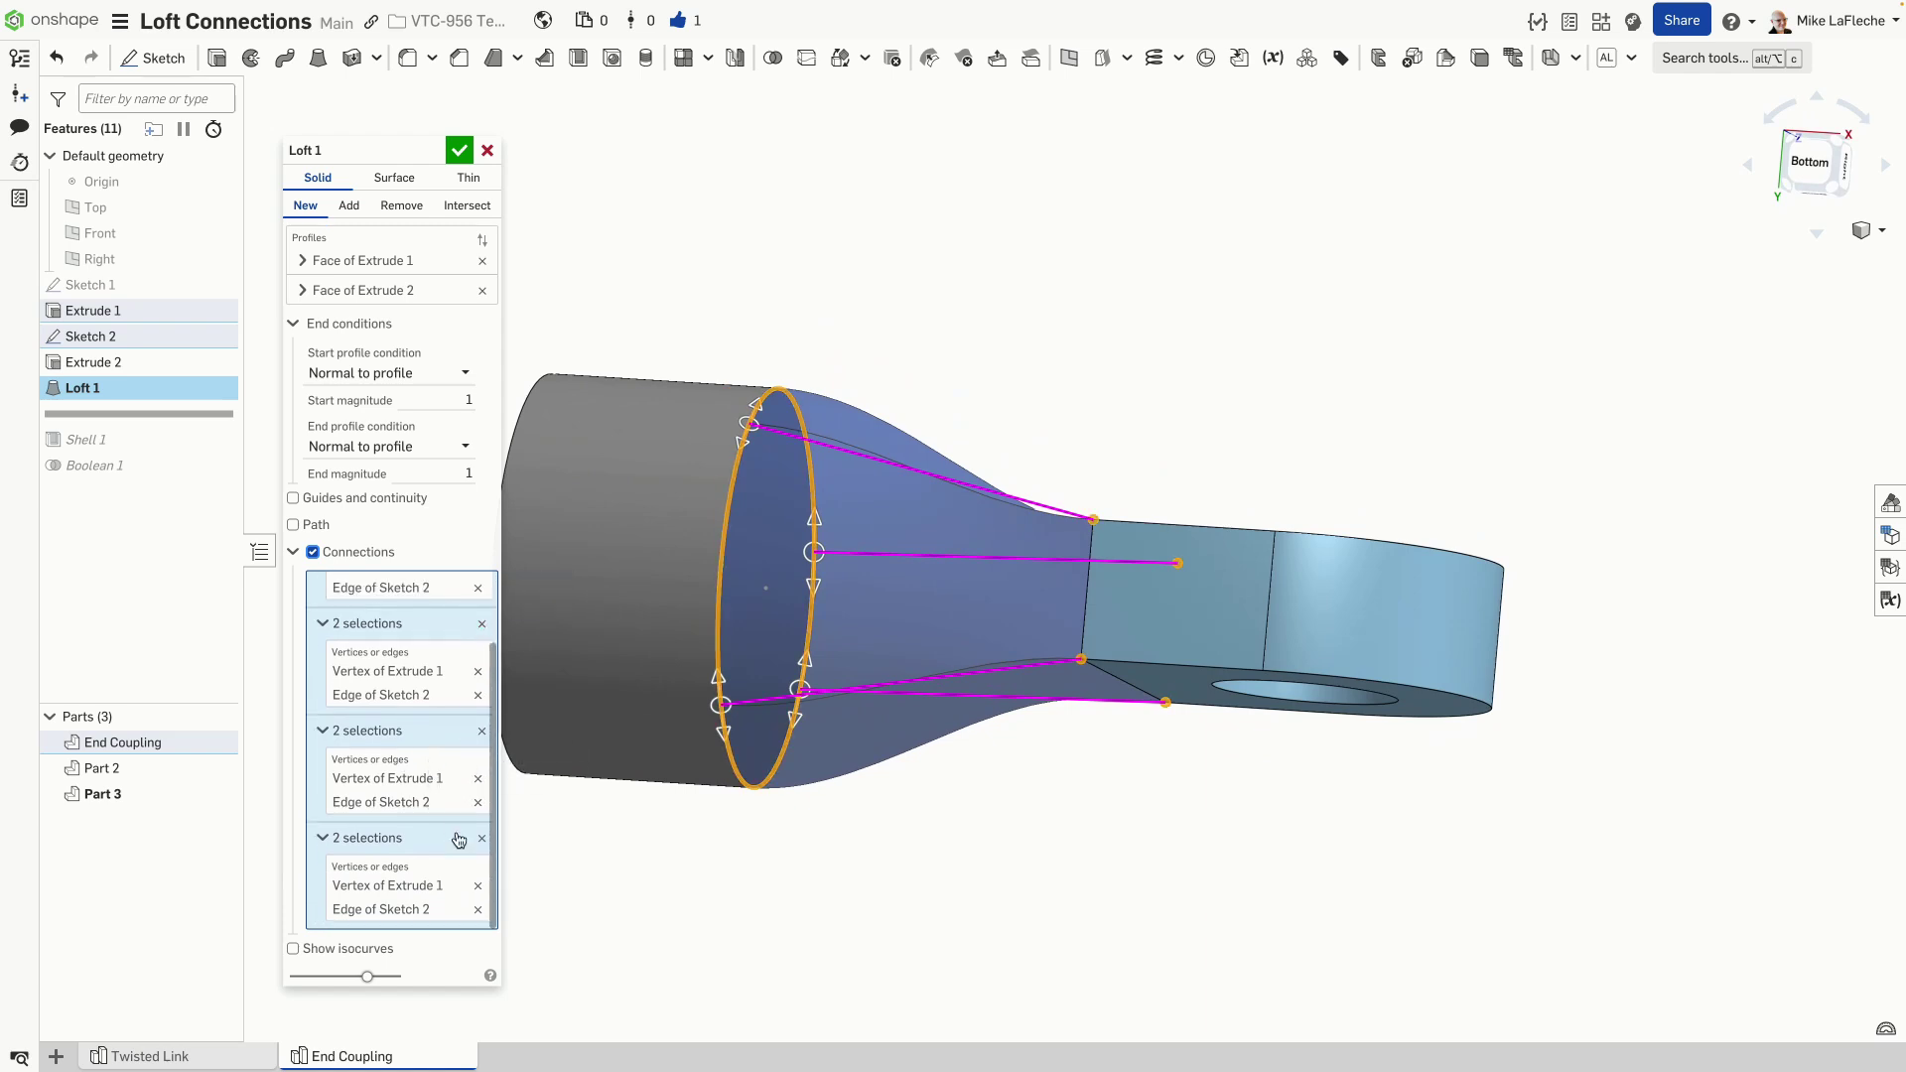
# Step: Replace the last match connection with a new one from the same lug corner vertex to Sketch 2's circular edge, sliding its circle point near that corner
pyautogui.click(483, 840)
pyautogui.moveTo(1000, 897); pyautogui.dragTo(1055, 880, button='right')
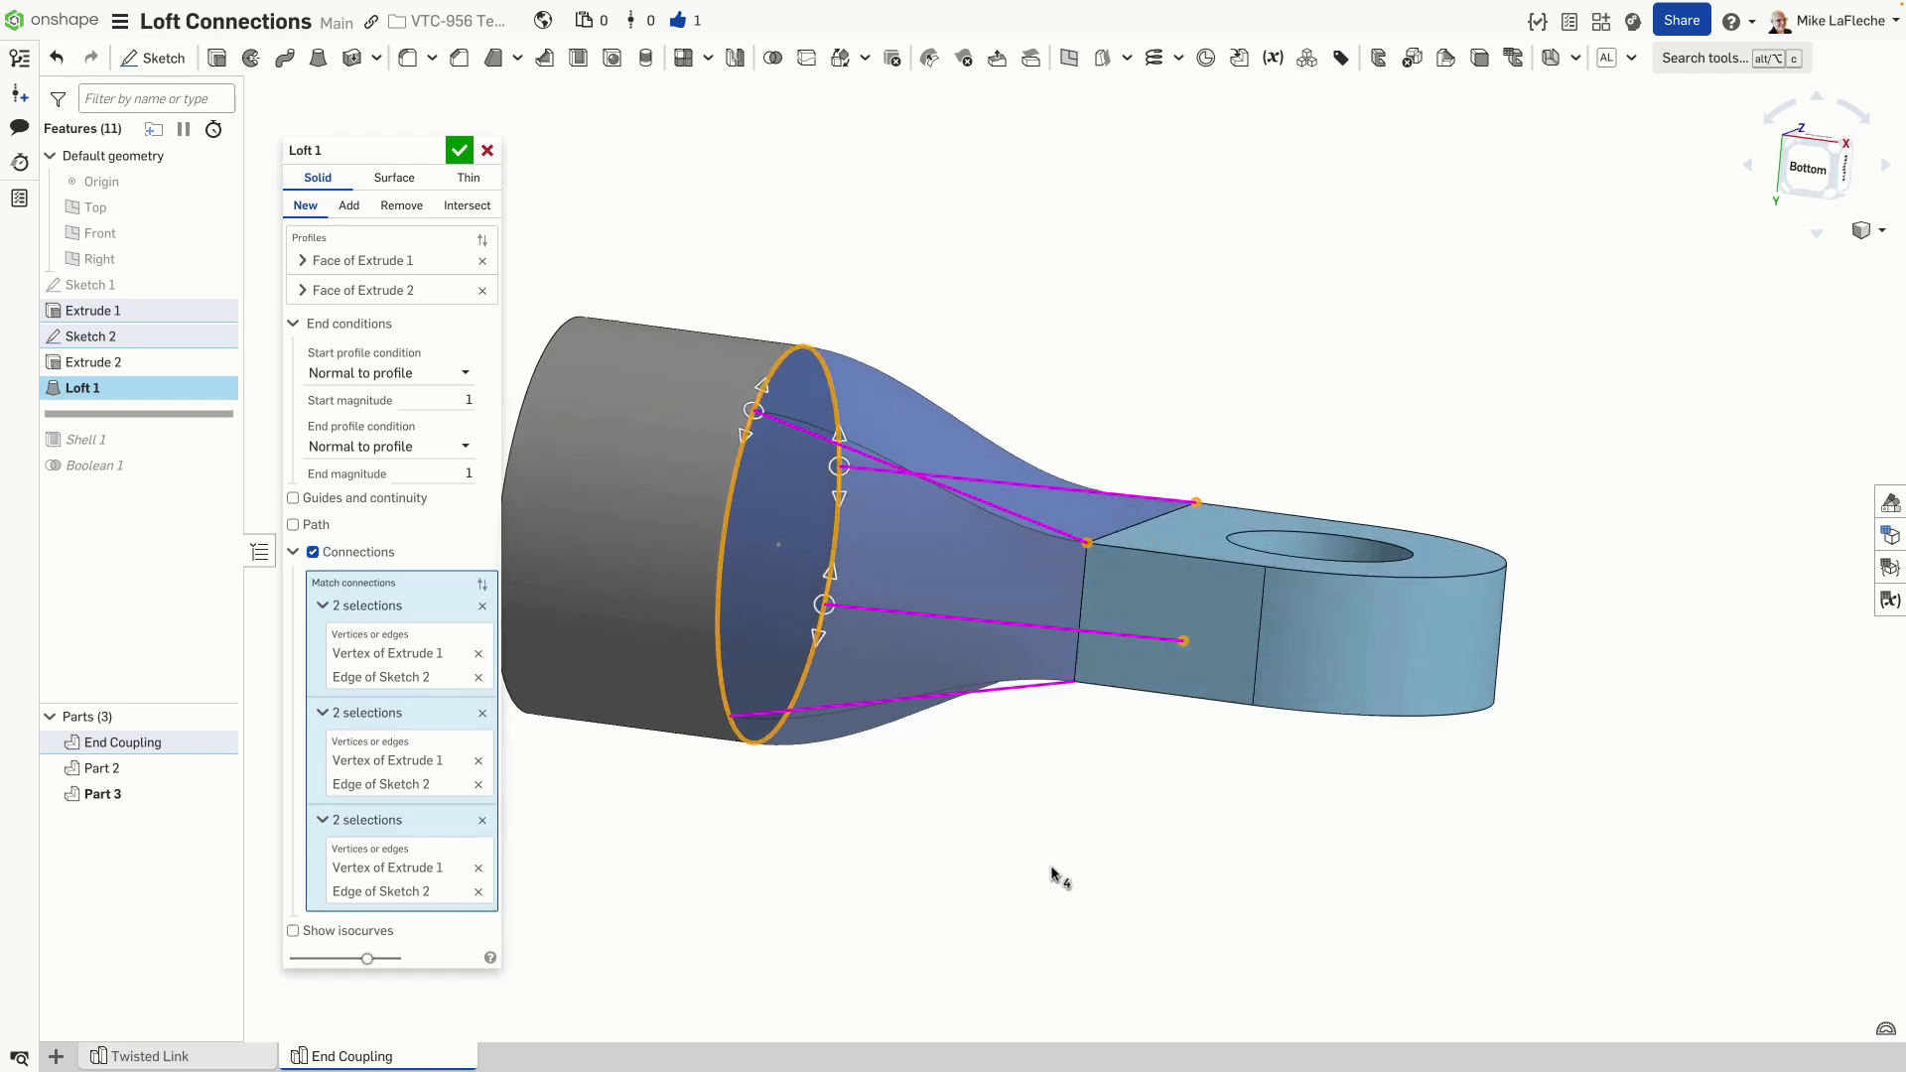
pyautogui.click(1092, 683)
pyautogui.click(1092, 687)
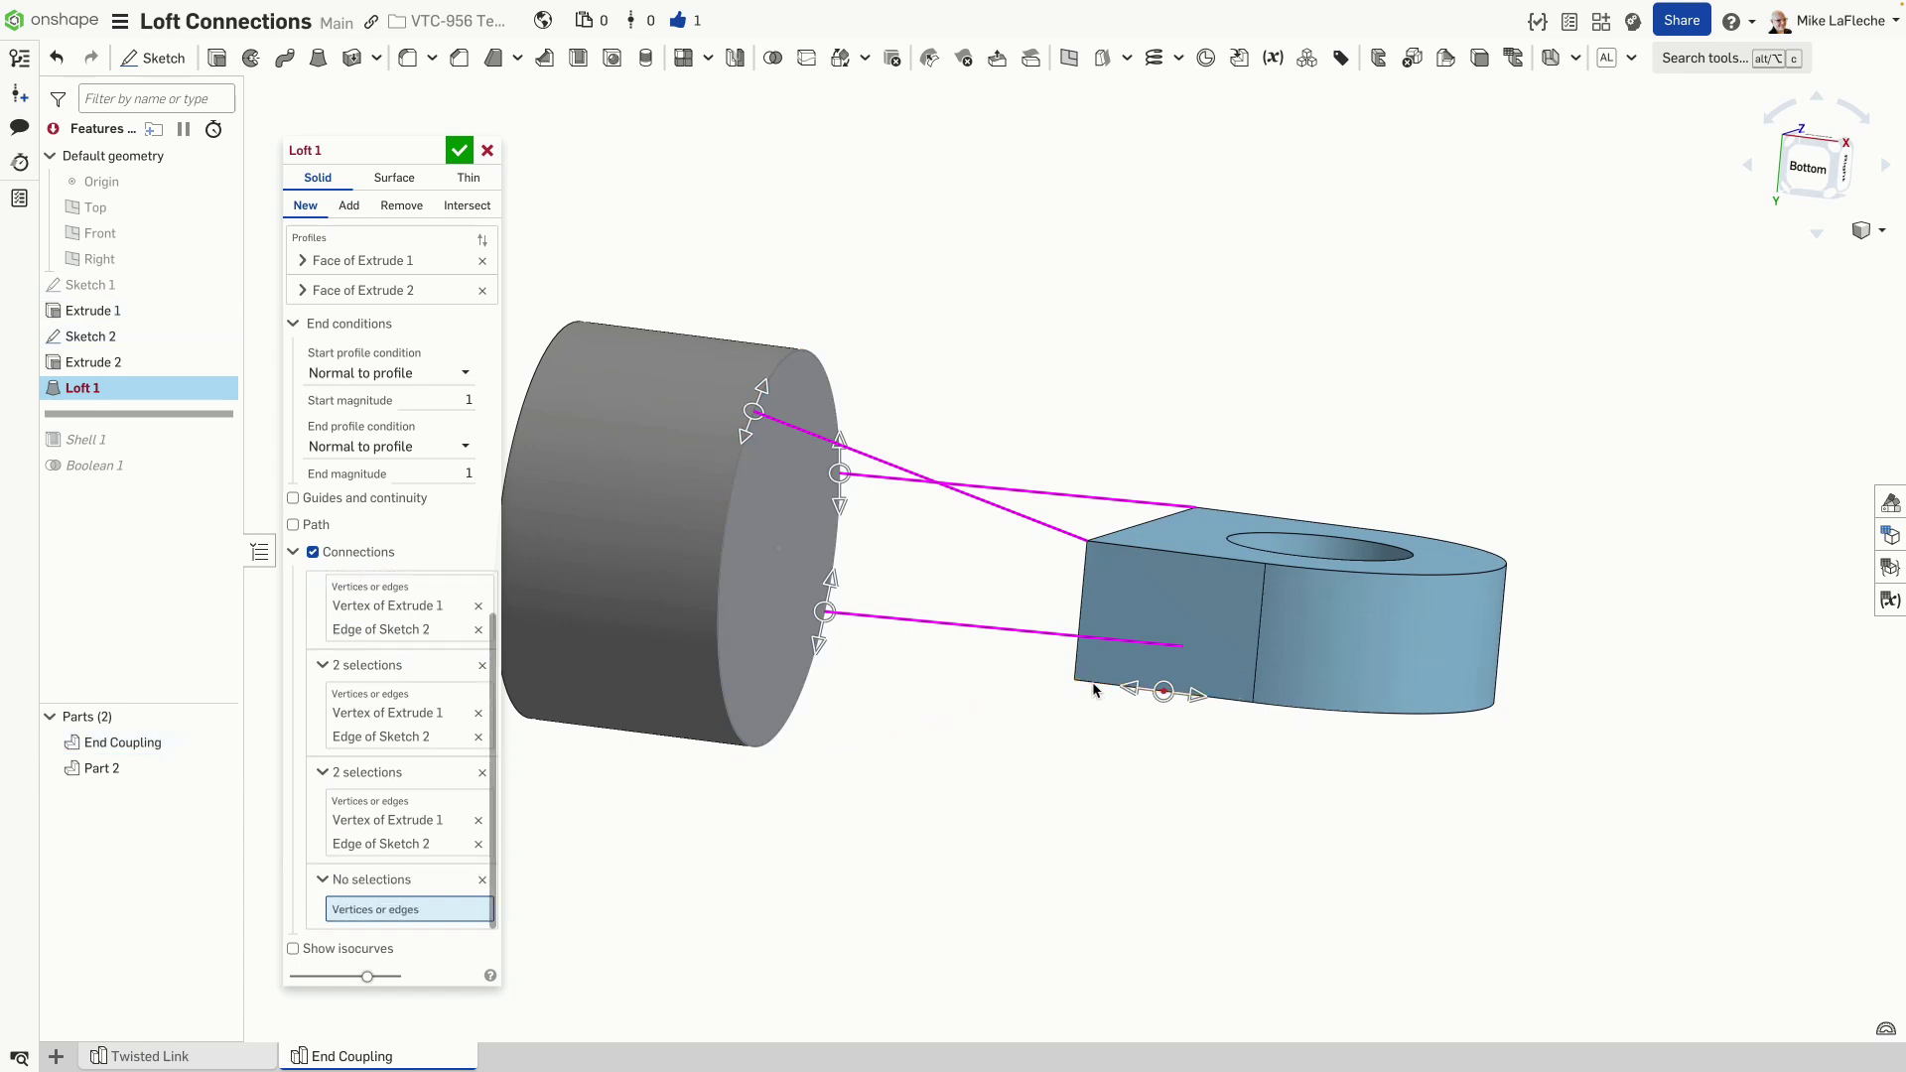
pyautogui.click(1074, 683)
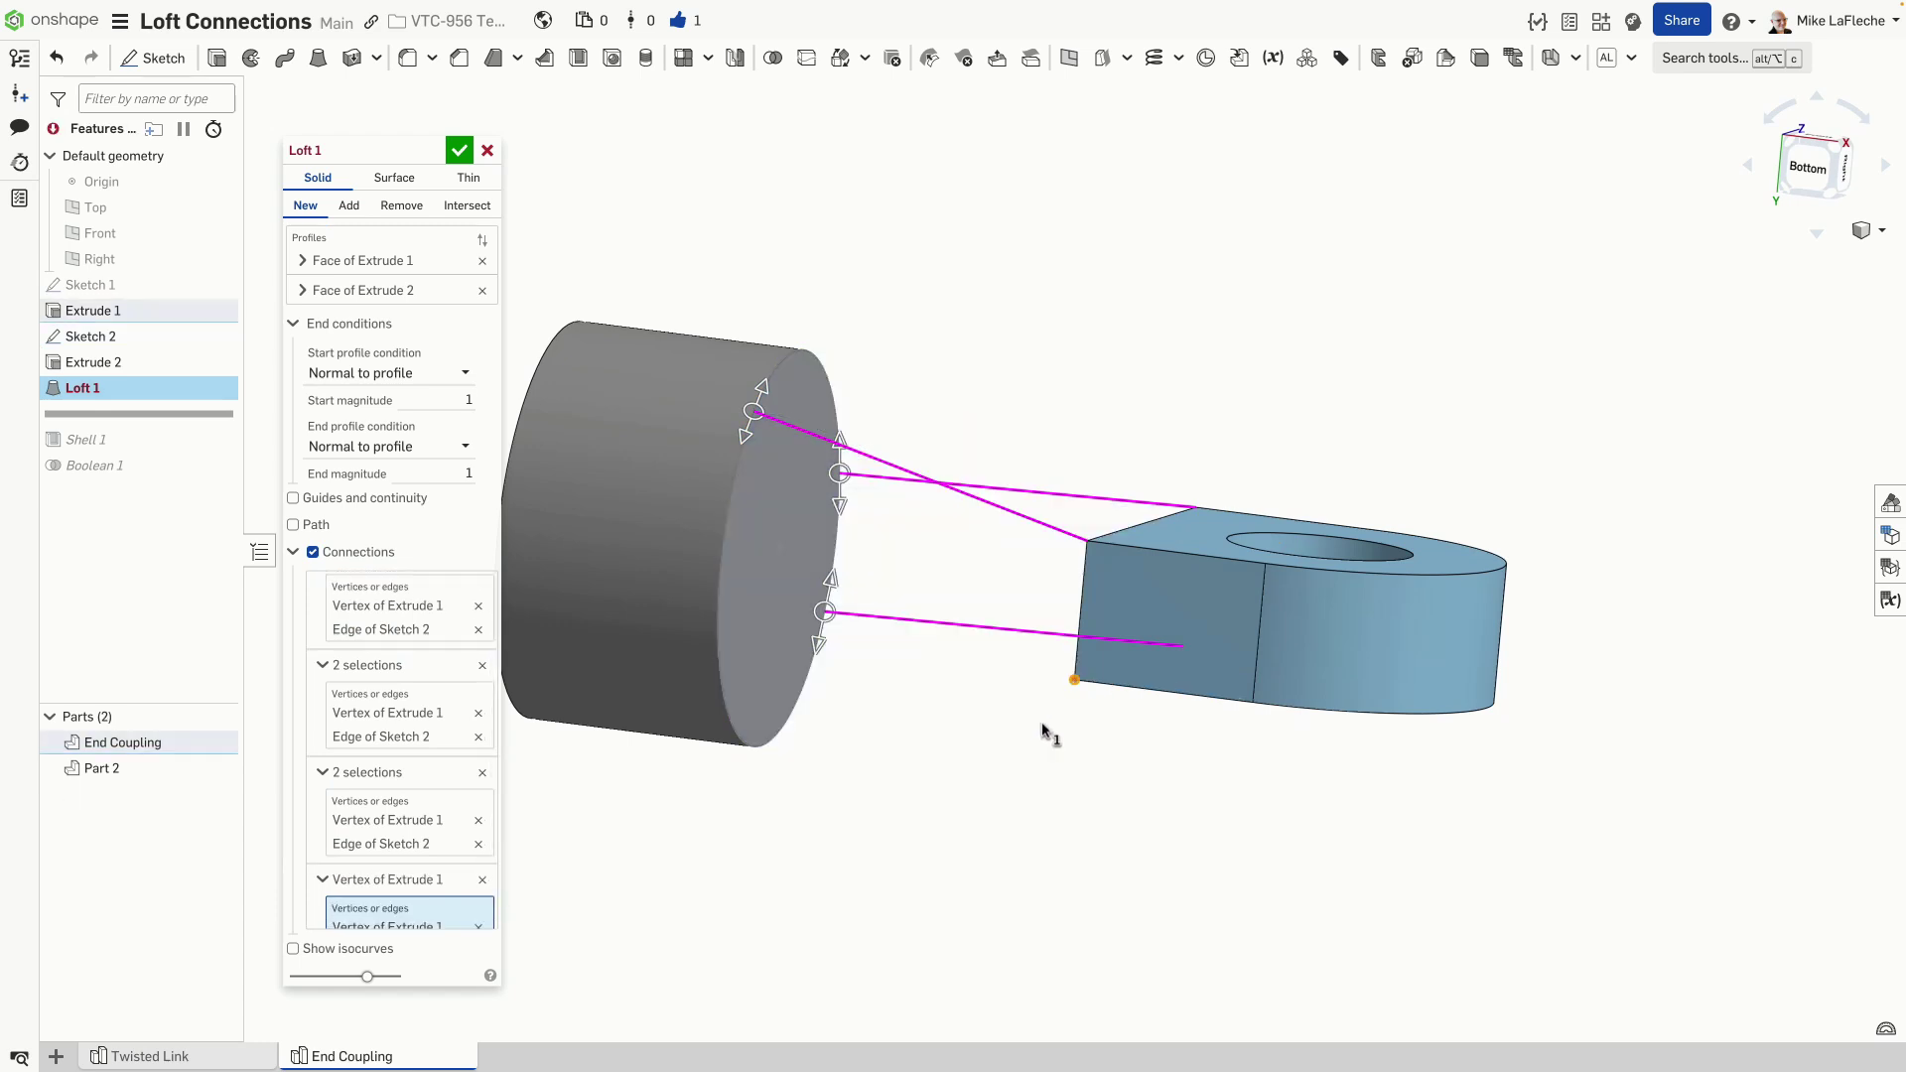
pyautogui.moveTo(1042, 724); pyautogui.dragTo(732, 762, button='right')
pyautogui.click(738, 750)
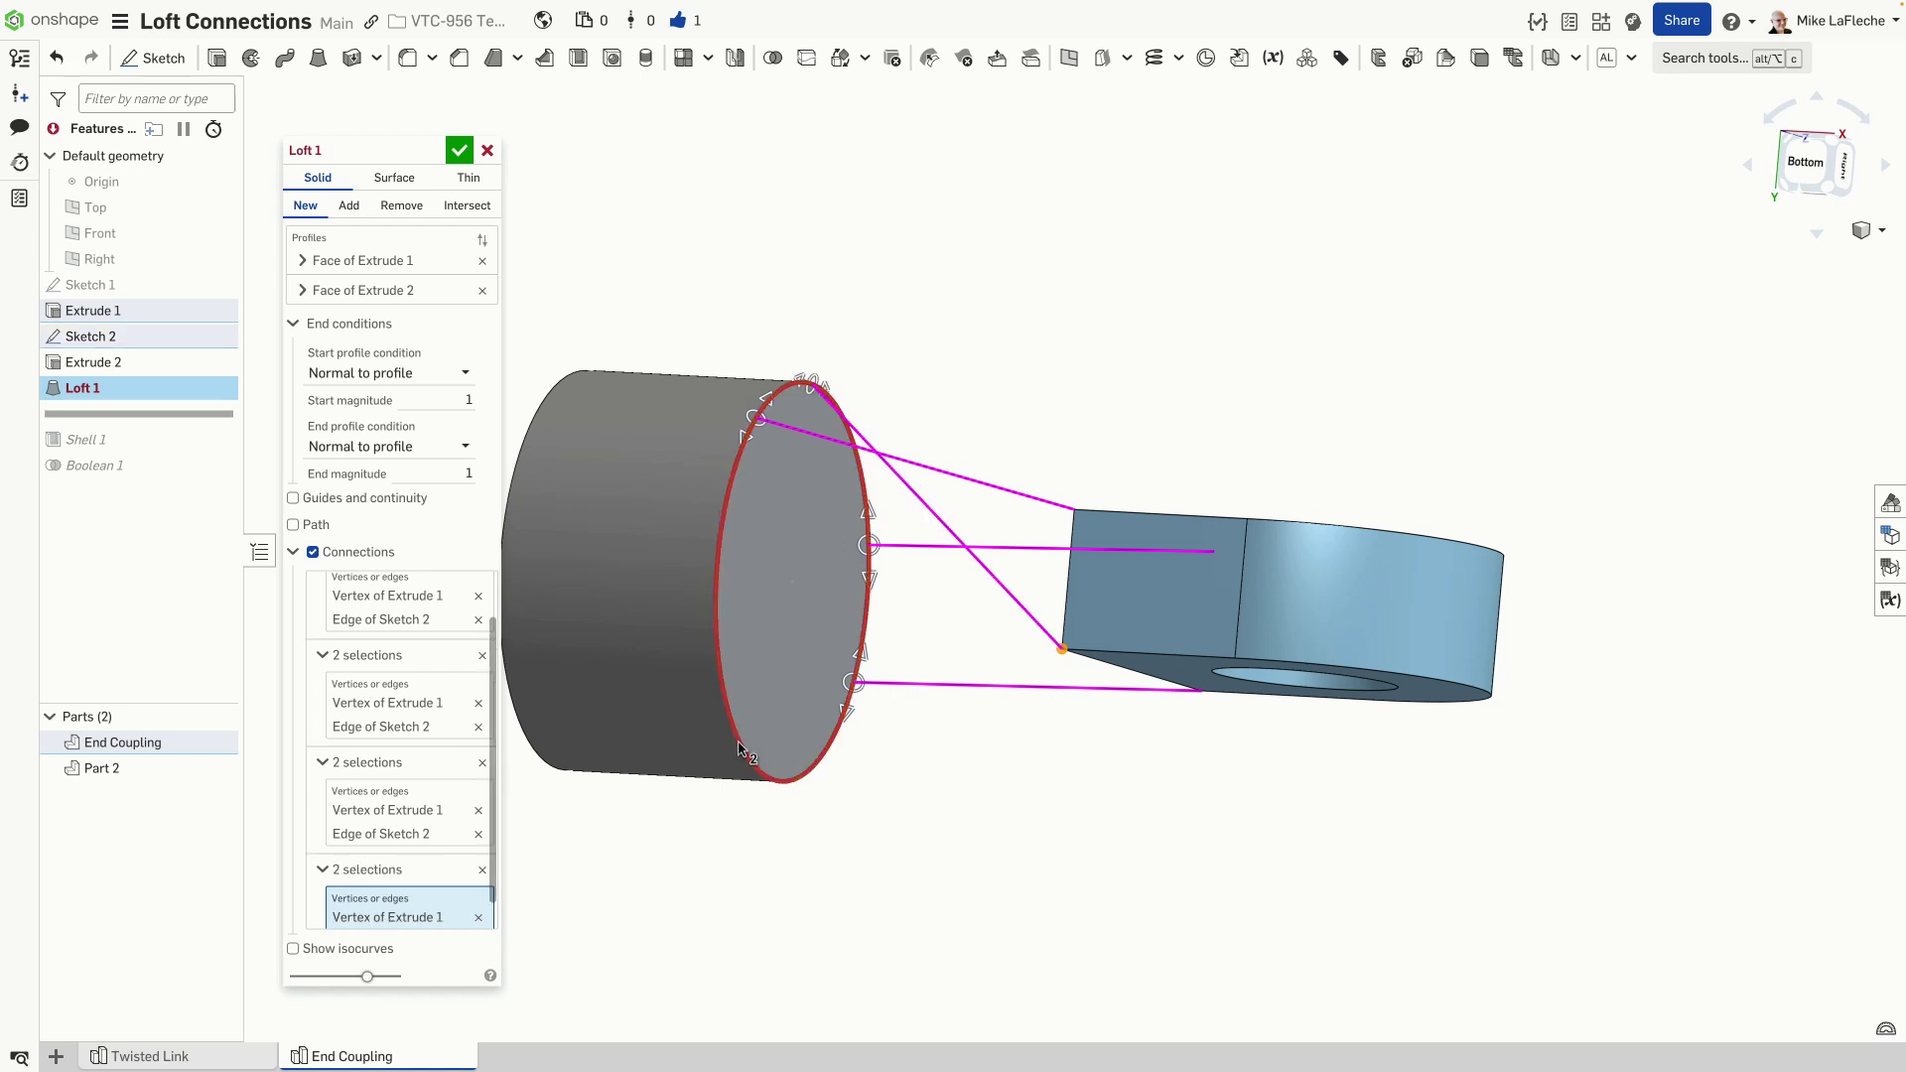
pyautogui.moveTo(811, 386); pyautogui.dragTo(719, 723)
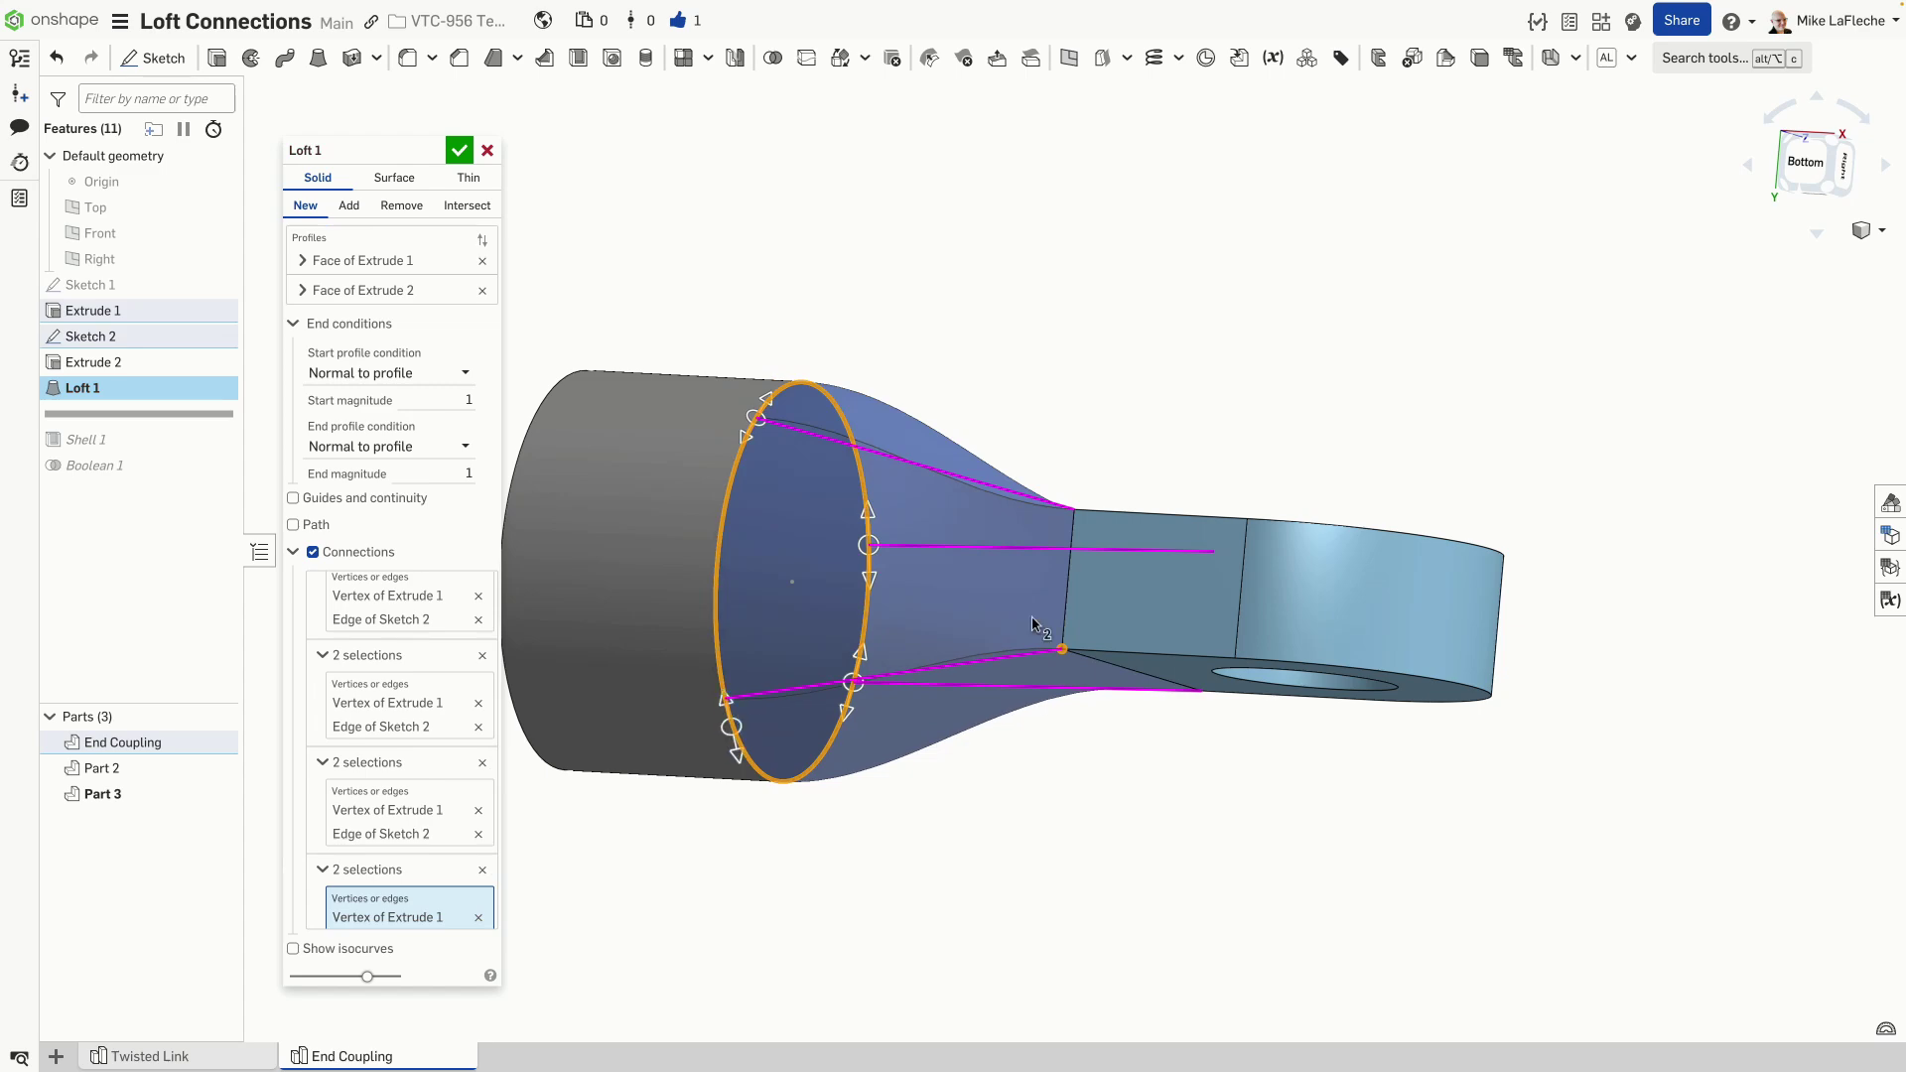
# Step: In the Right view, align all four connection points on the Sketch 2 circle with the lug's rectangle corners and accept Loft 1
pyautogui.click(1849, 173)
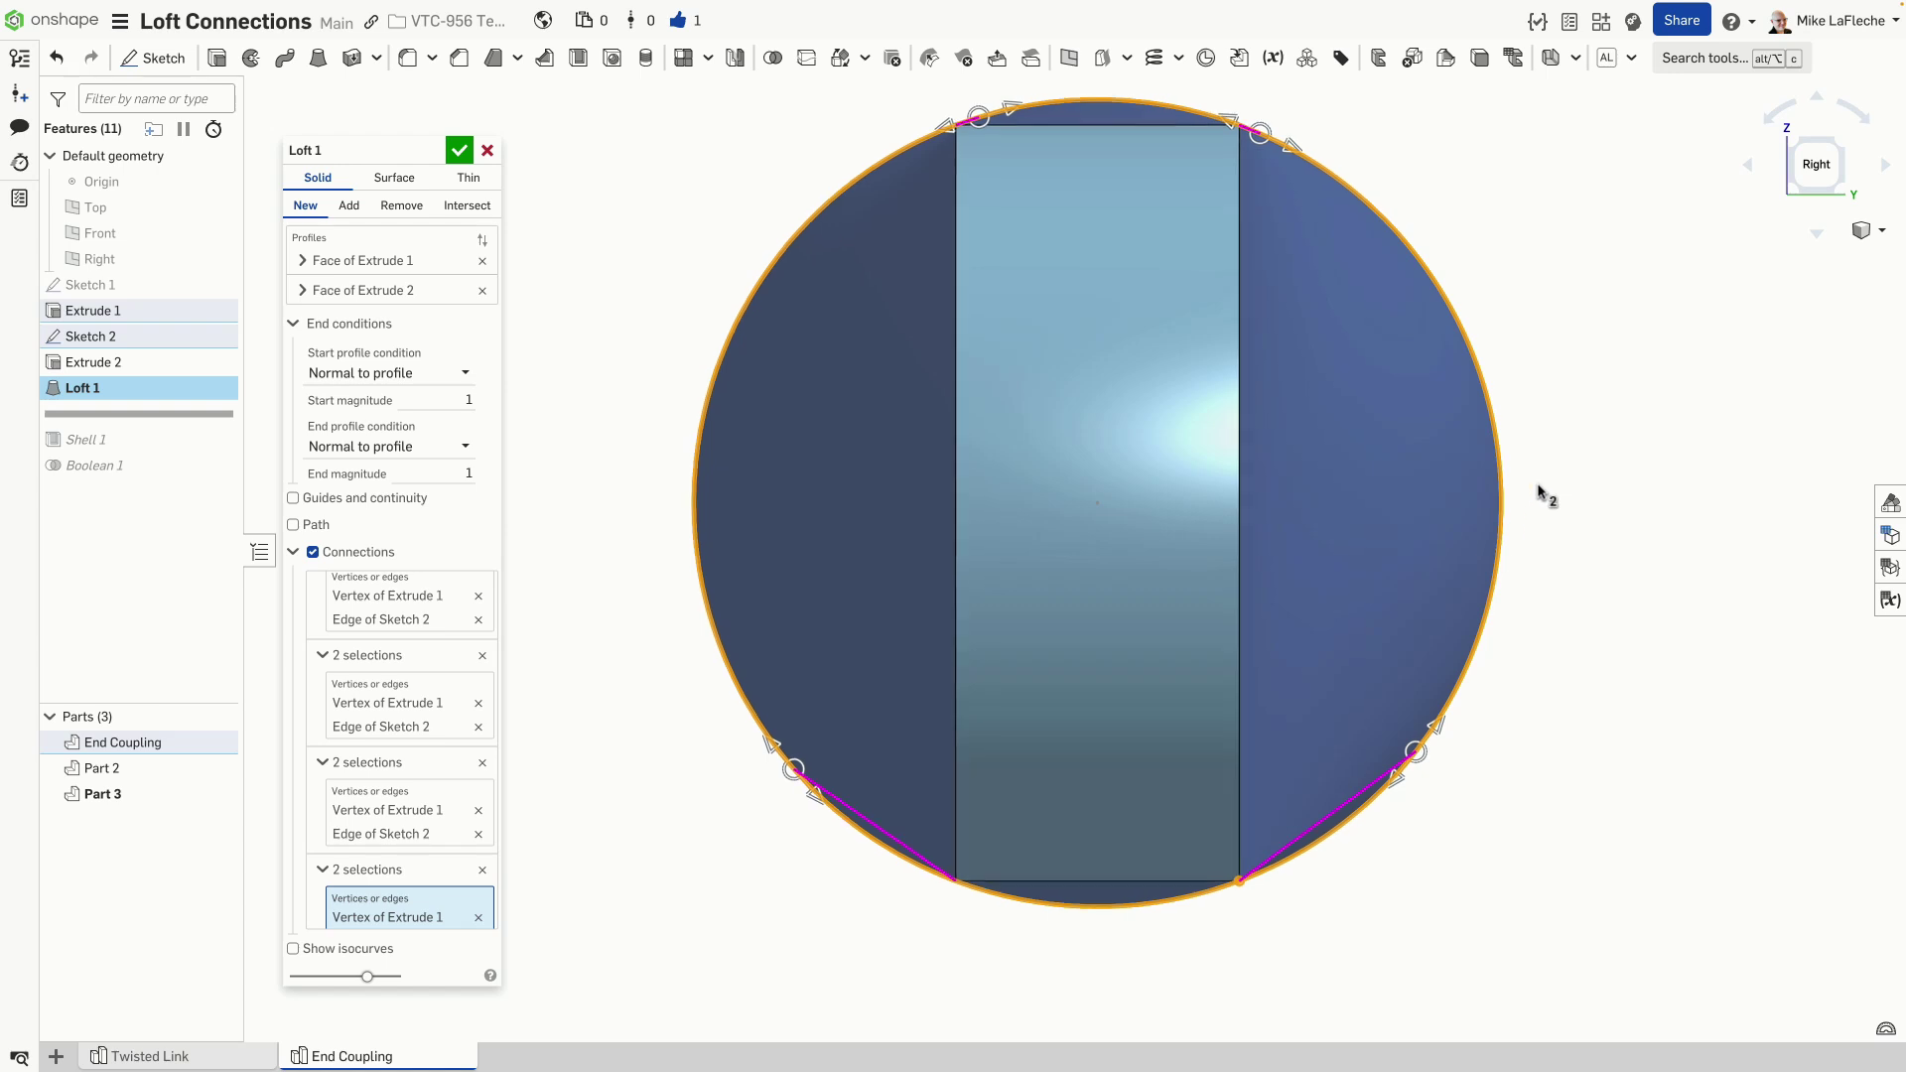
pyautogui.moveTo(853, 820); pyautogui.dragTo(940, 881)
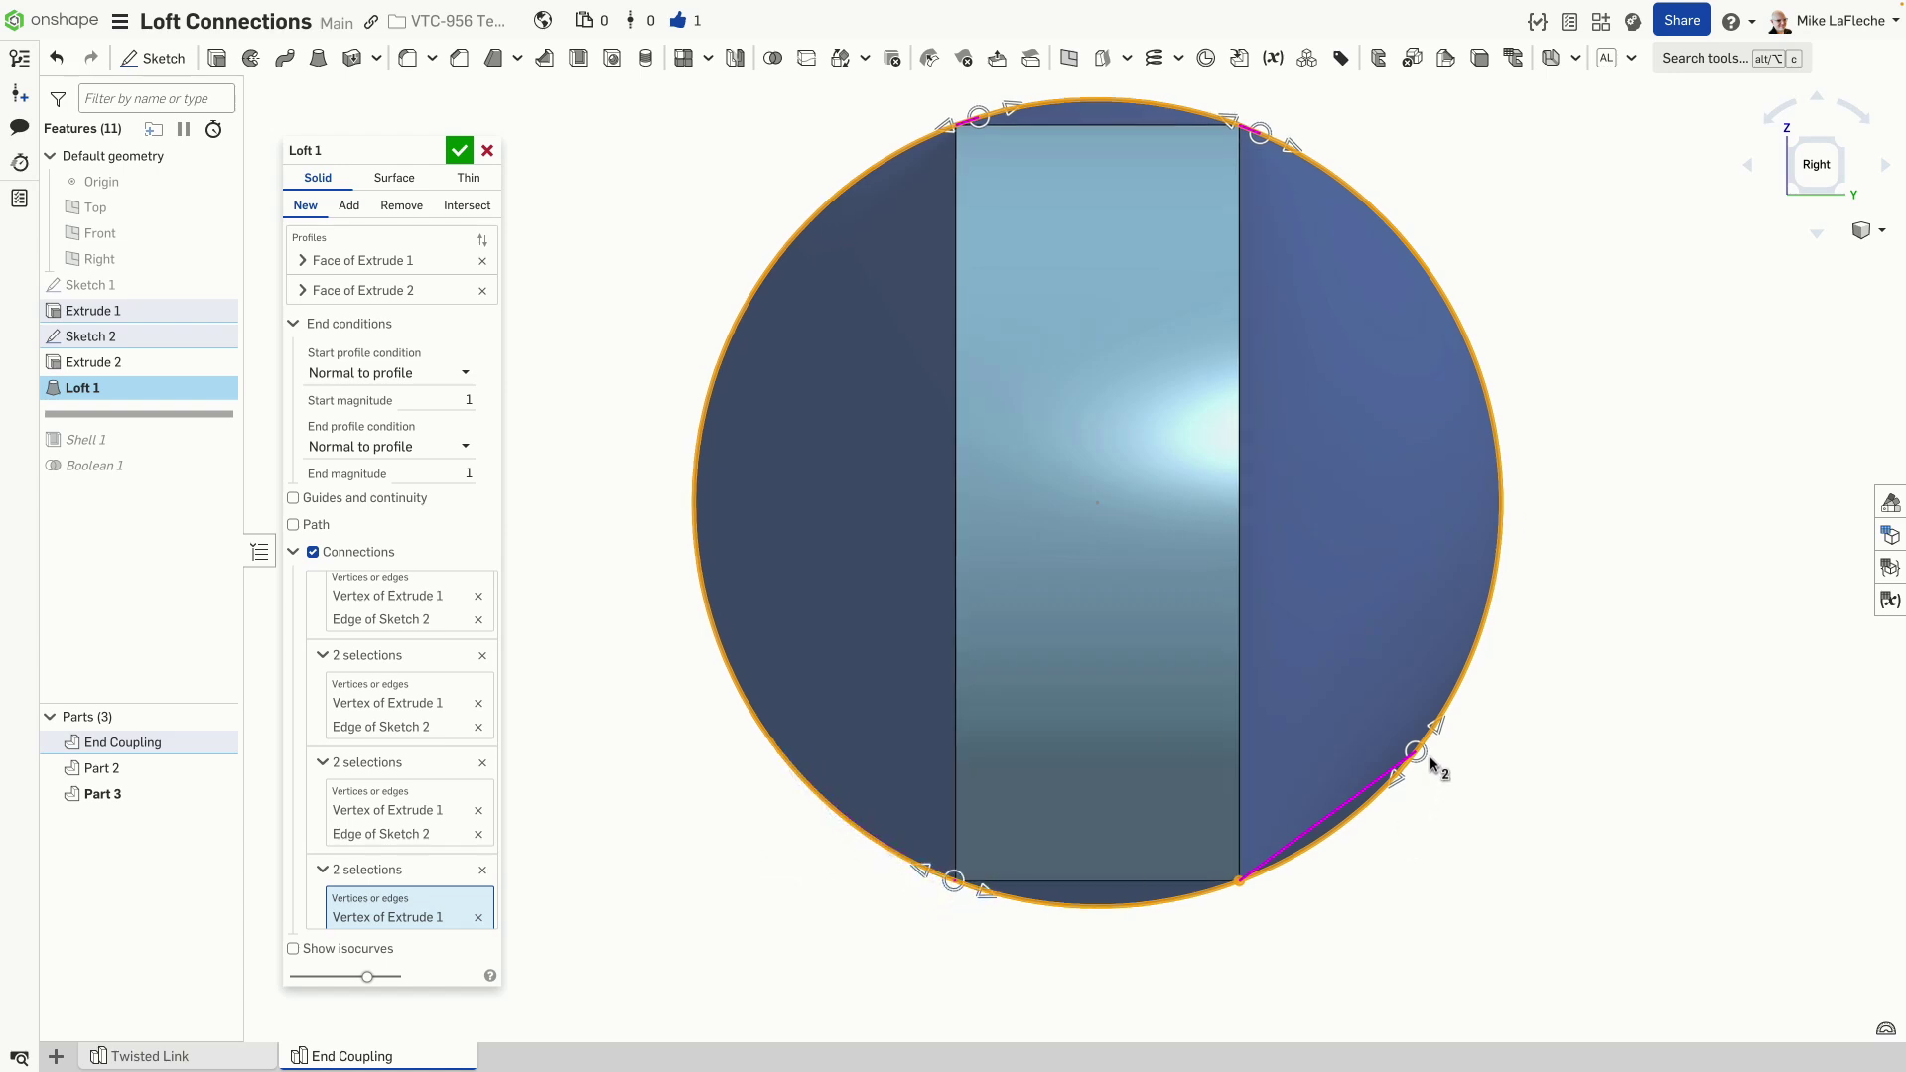
pyautogui.moveTo(1420, 759); pyautogui.dragTo(1240, 887)
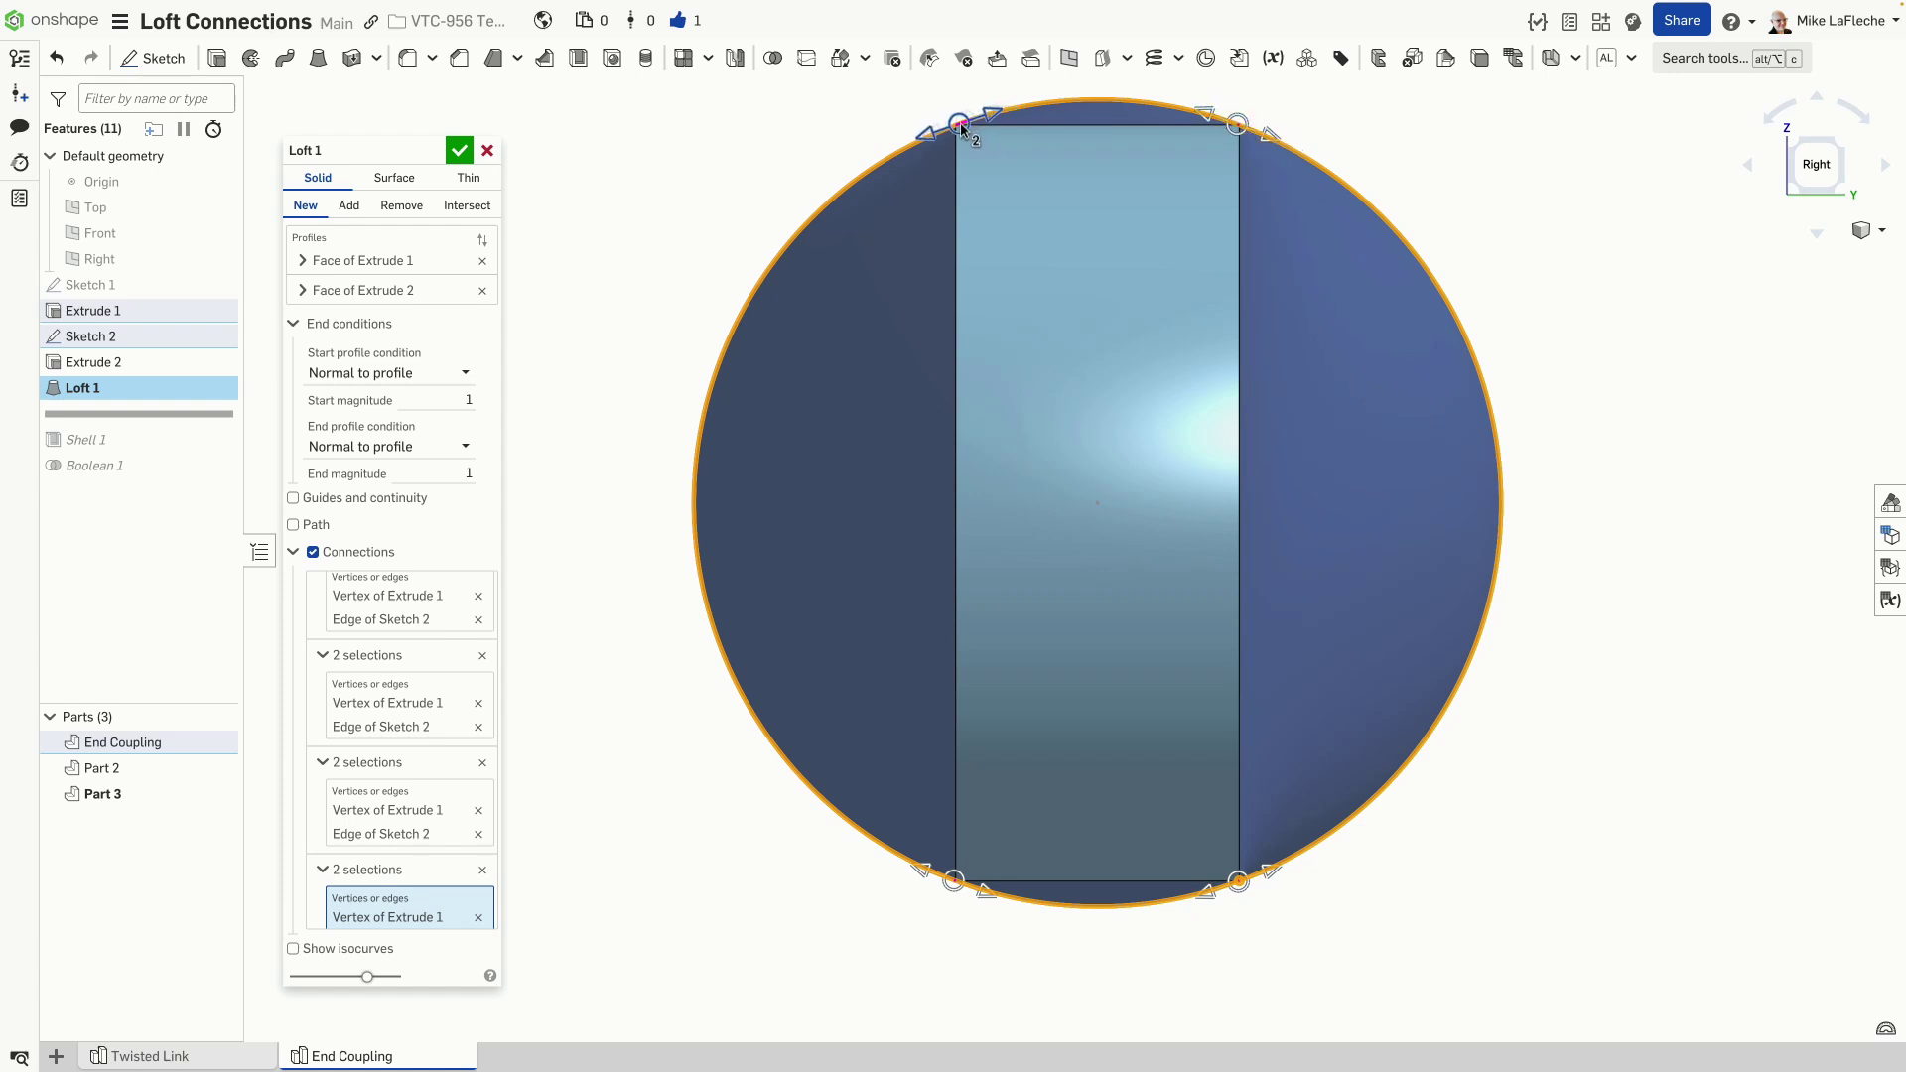
pyautogui.click(458, 150)
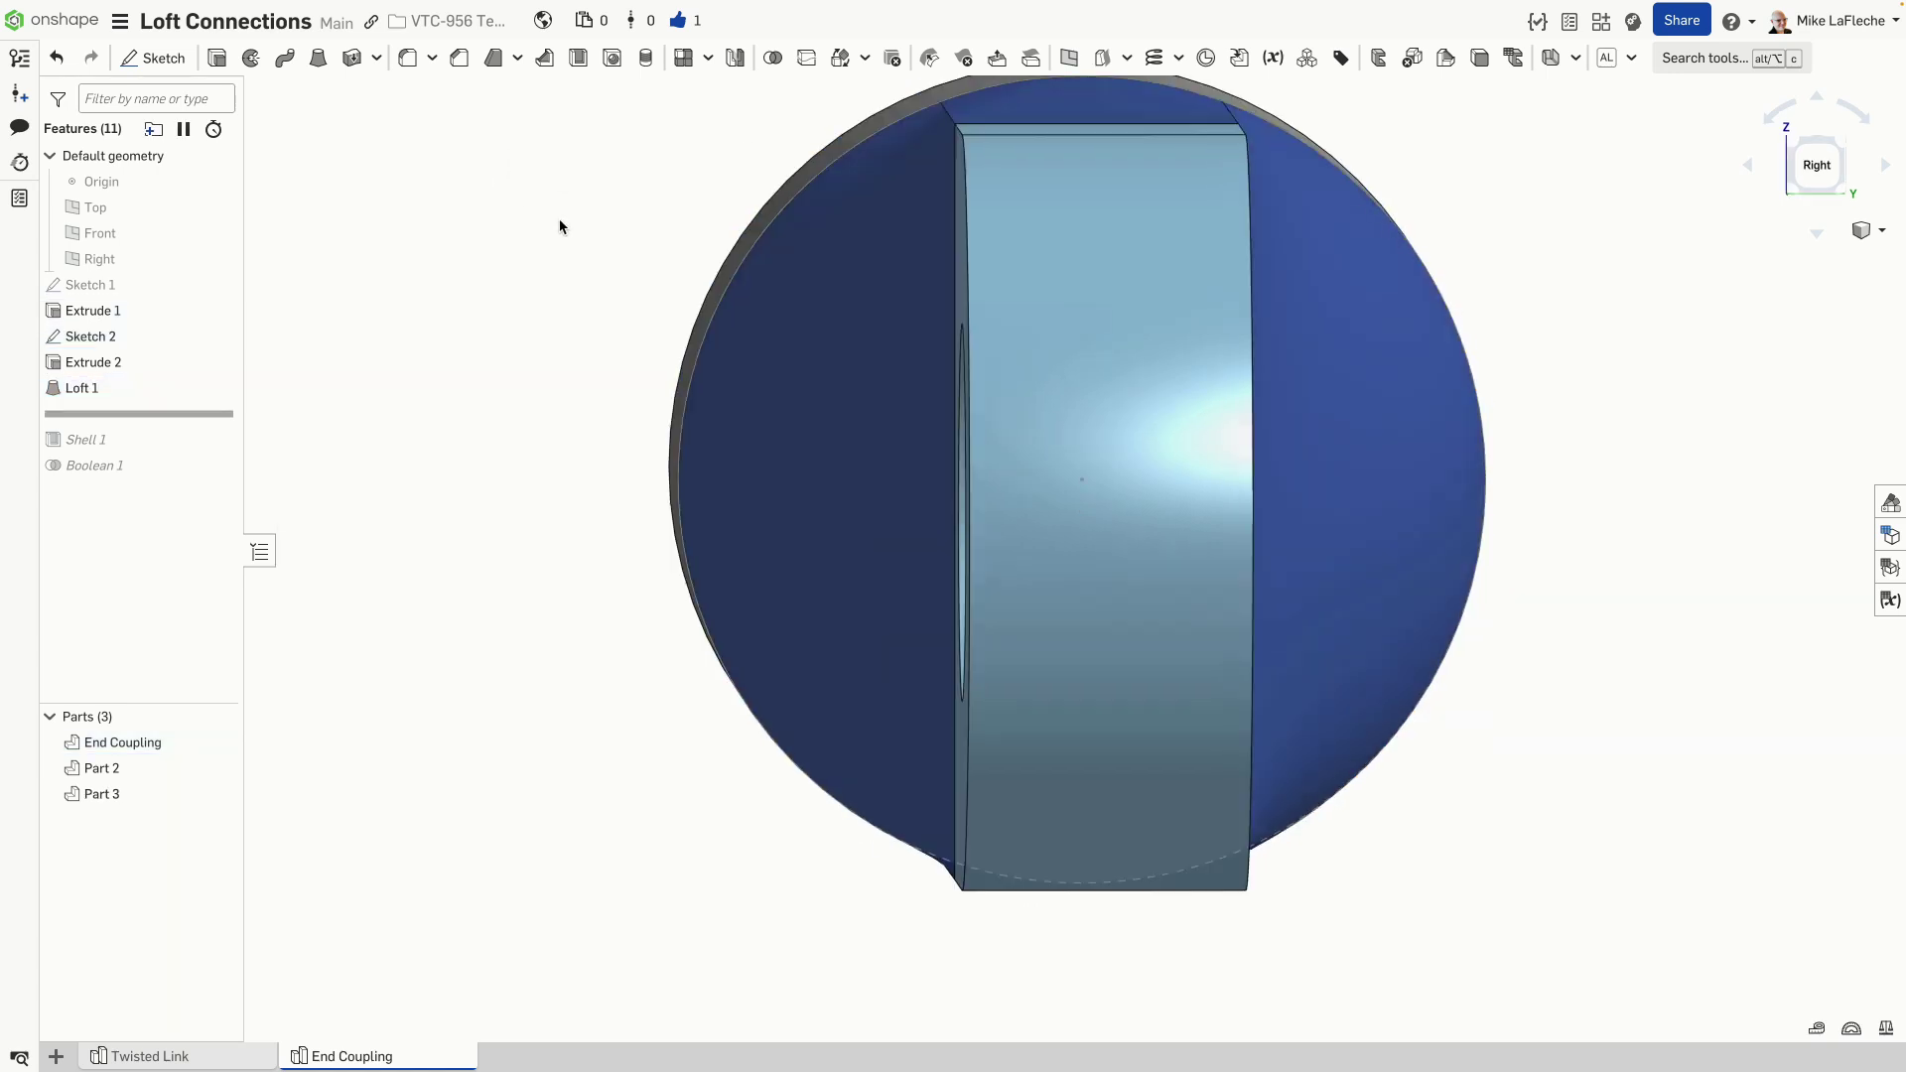
# Step: Roll the model forward to the end, past Shell 1 and Boolean 1, and look over the whole End Coupling
pyautogui.moveTo(557, 221); pyautogui.dragTo(645, 175, button='right')
pyautogui.scroll(-5, 645, 174)
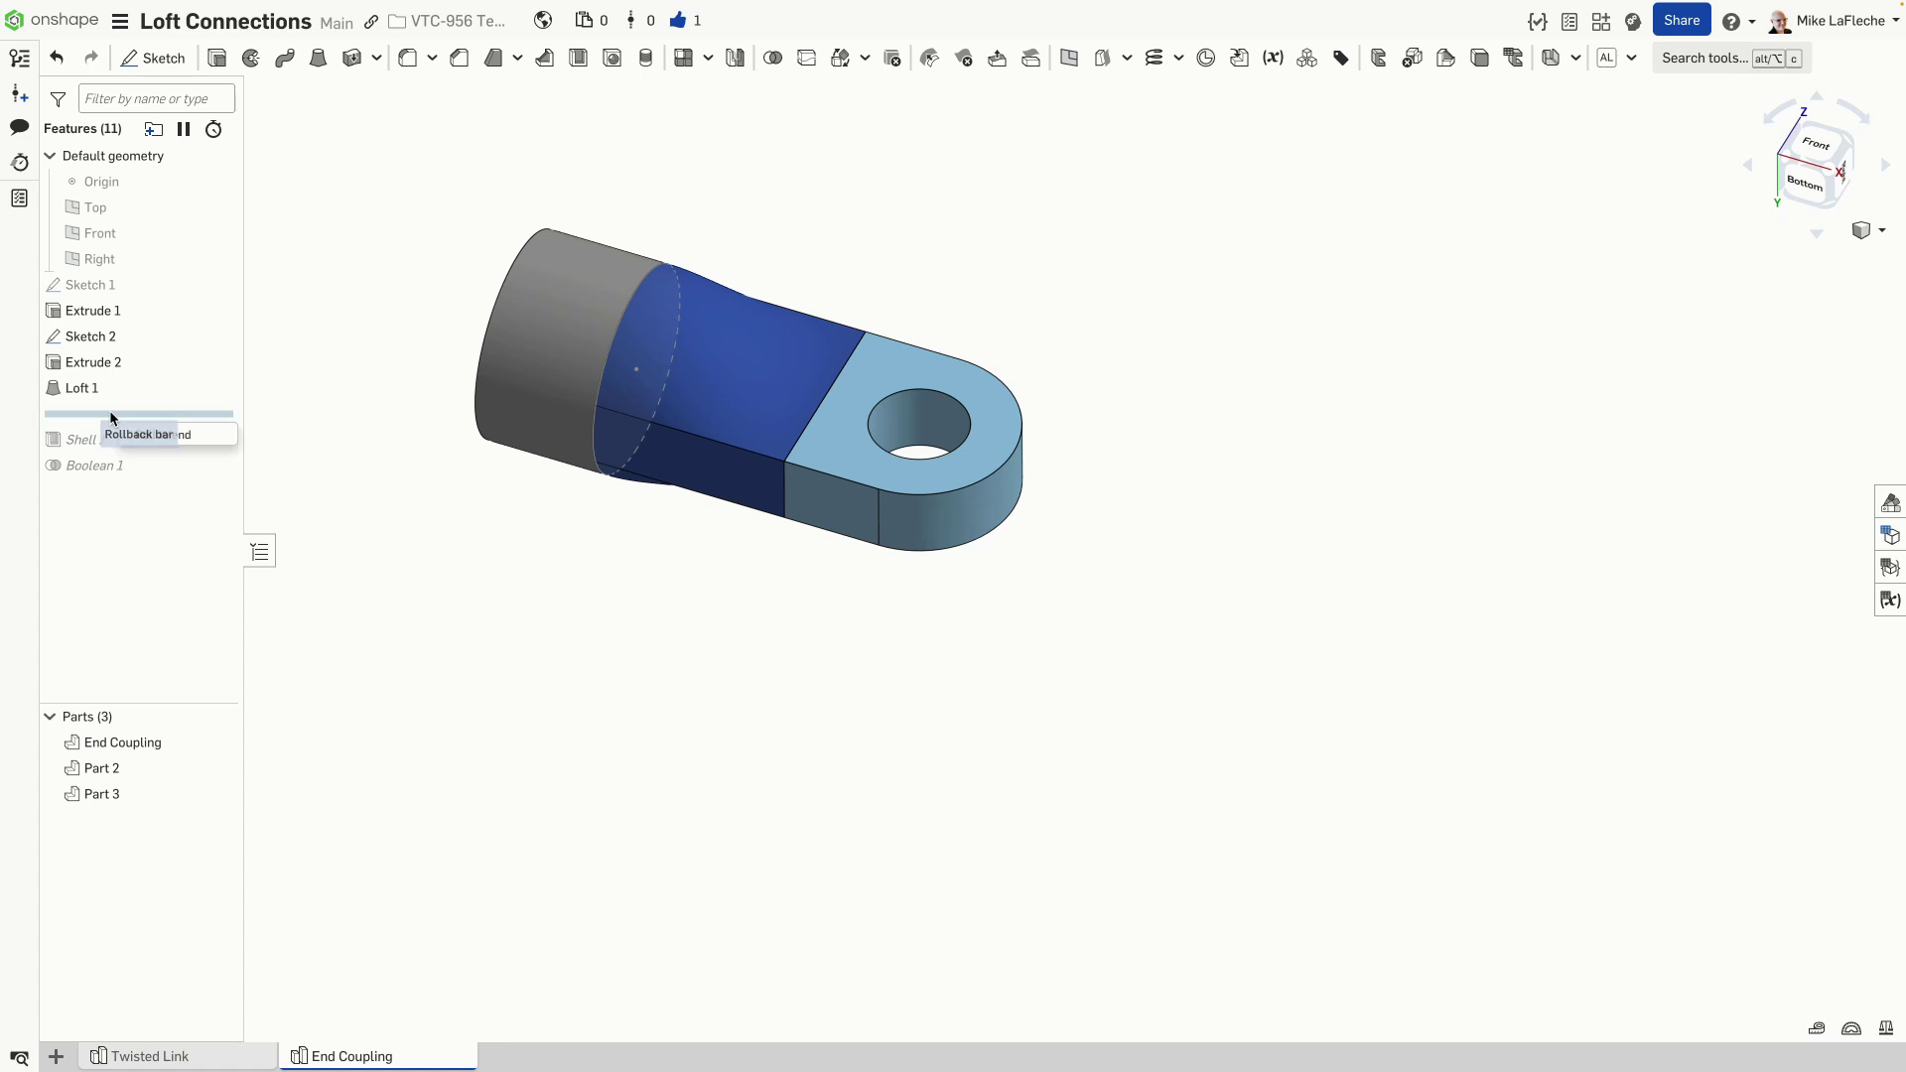
pyautogui.moveTo(111, 418); pyautogui.dragTo(111, 464)
pyautogui.moveTo(433, 470)
pyautogui.mouseDown(button='right')
pyautogui.moveTo(447, 404)
pyautogui.moveTo(612, 425)
pyautogui.moveTo(505, 403)
pyautogui.moveTo(407, 453)
pyautogui.mouseUp(button='right')
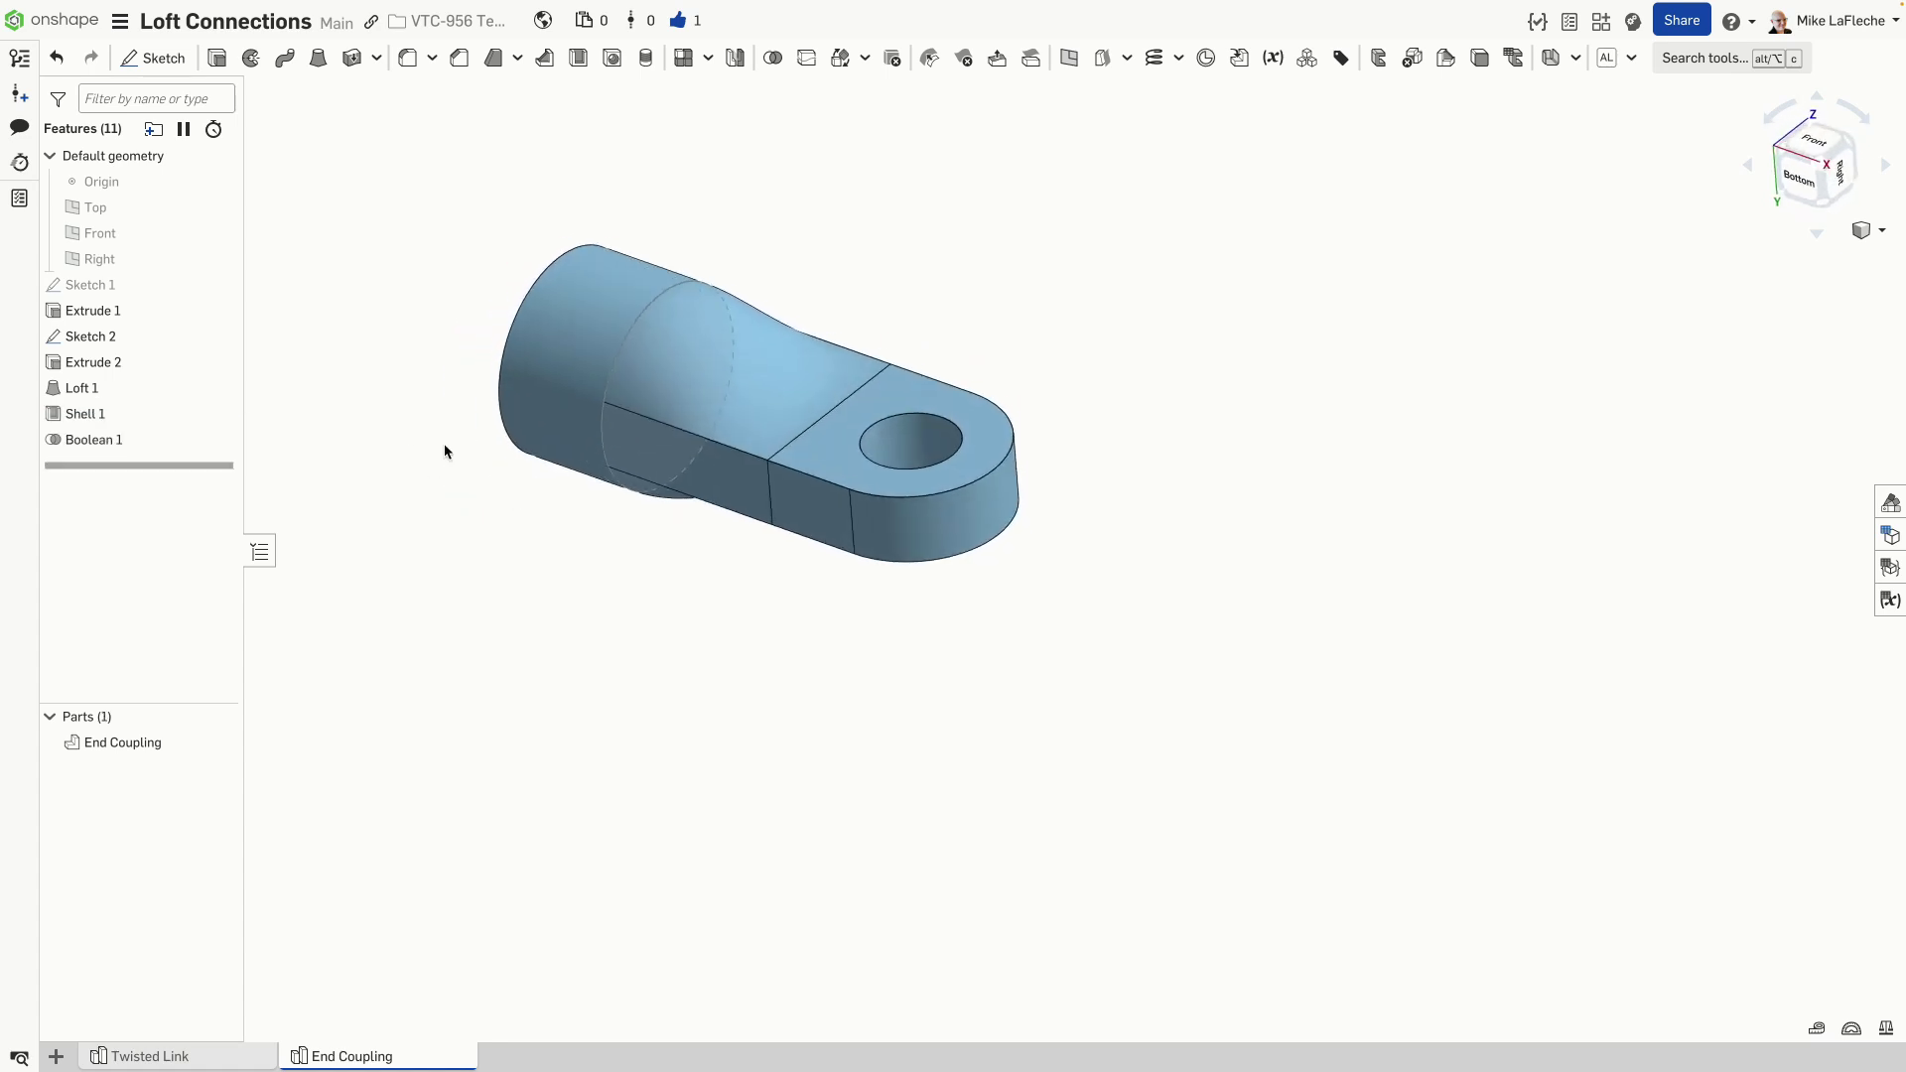
pyautogui.moveTo(443, 447); pyautogui.dragTo(582, 624, button='middle')
pyautogui.scroll(4, 602, 674)
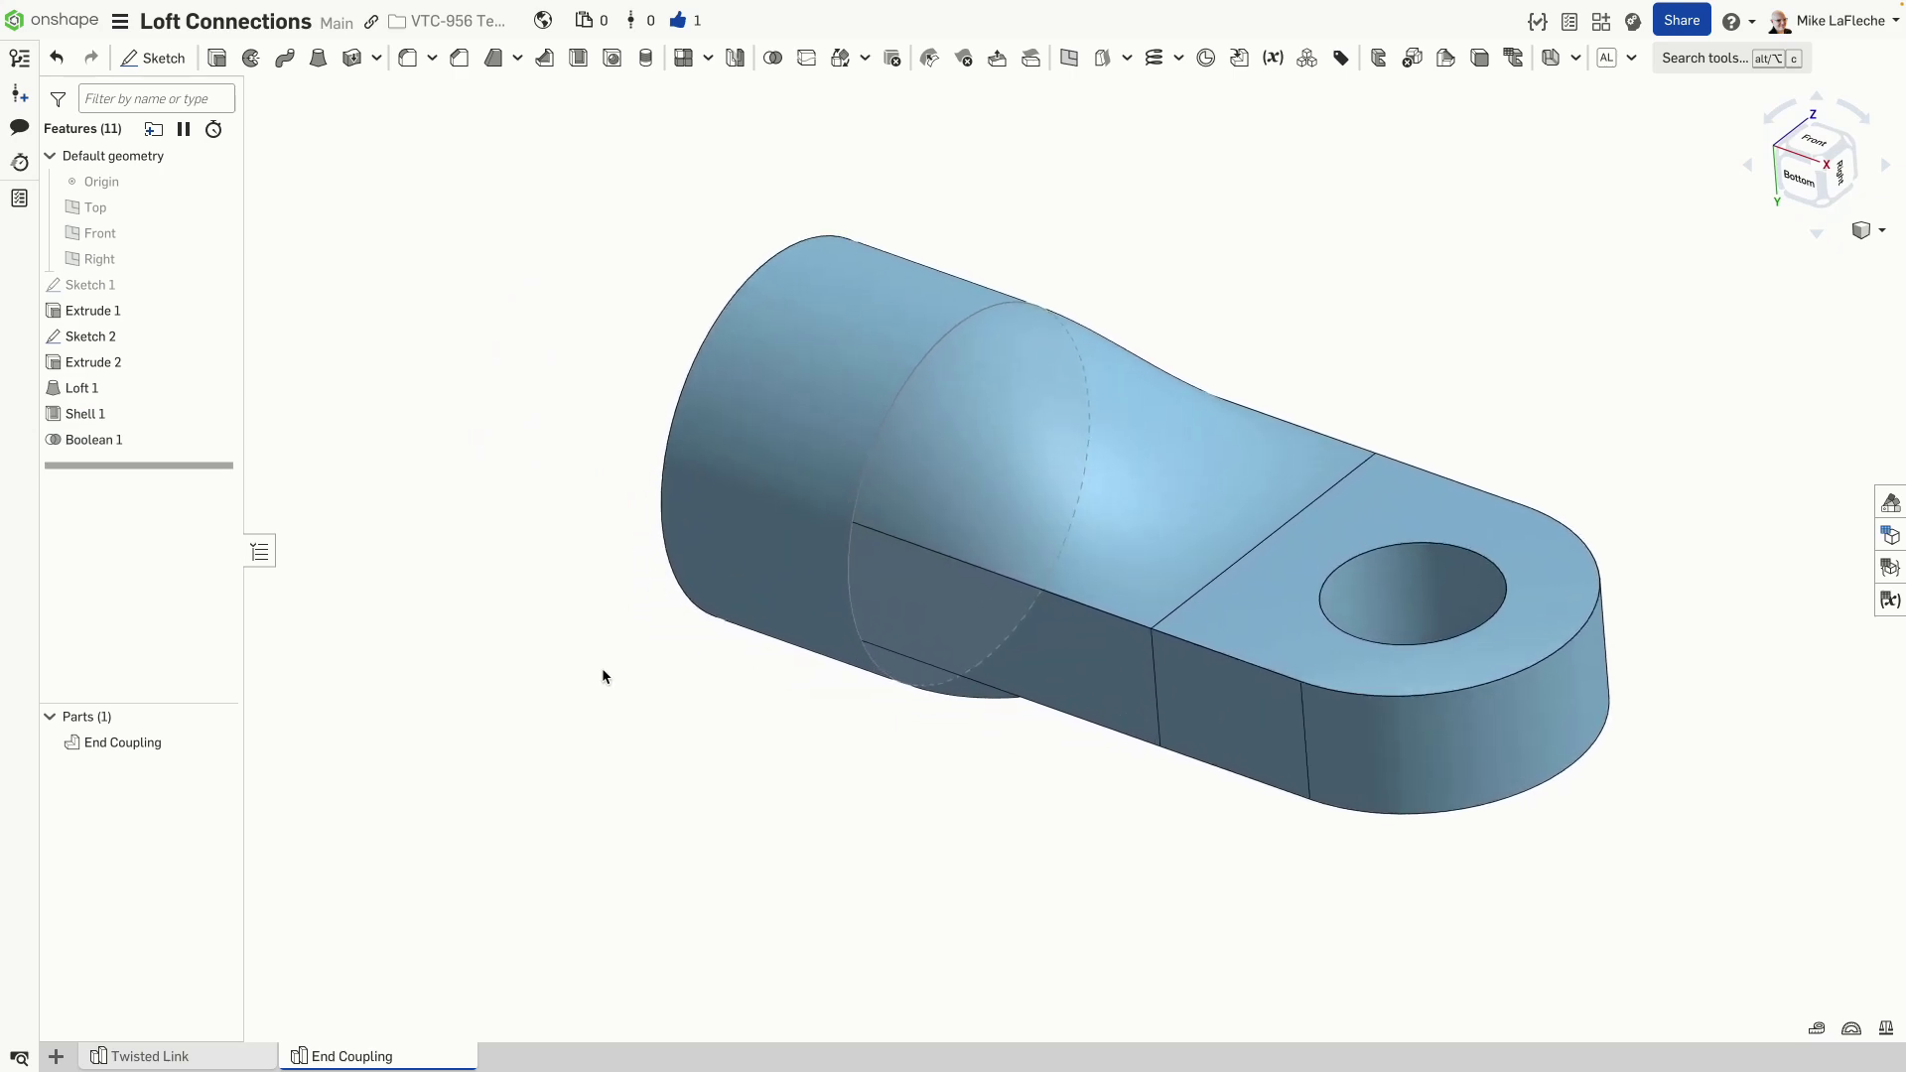